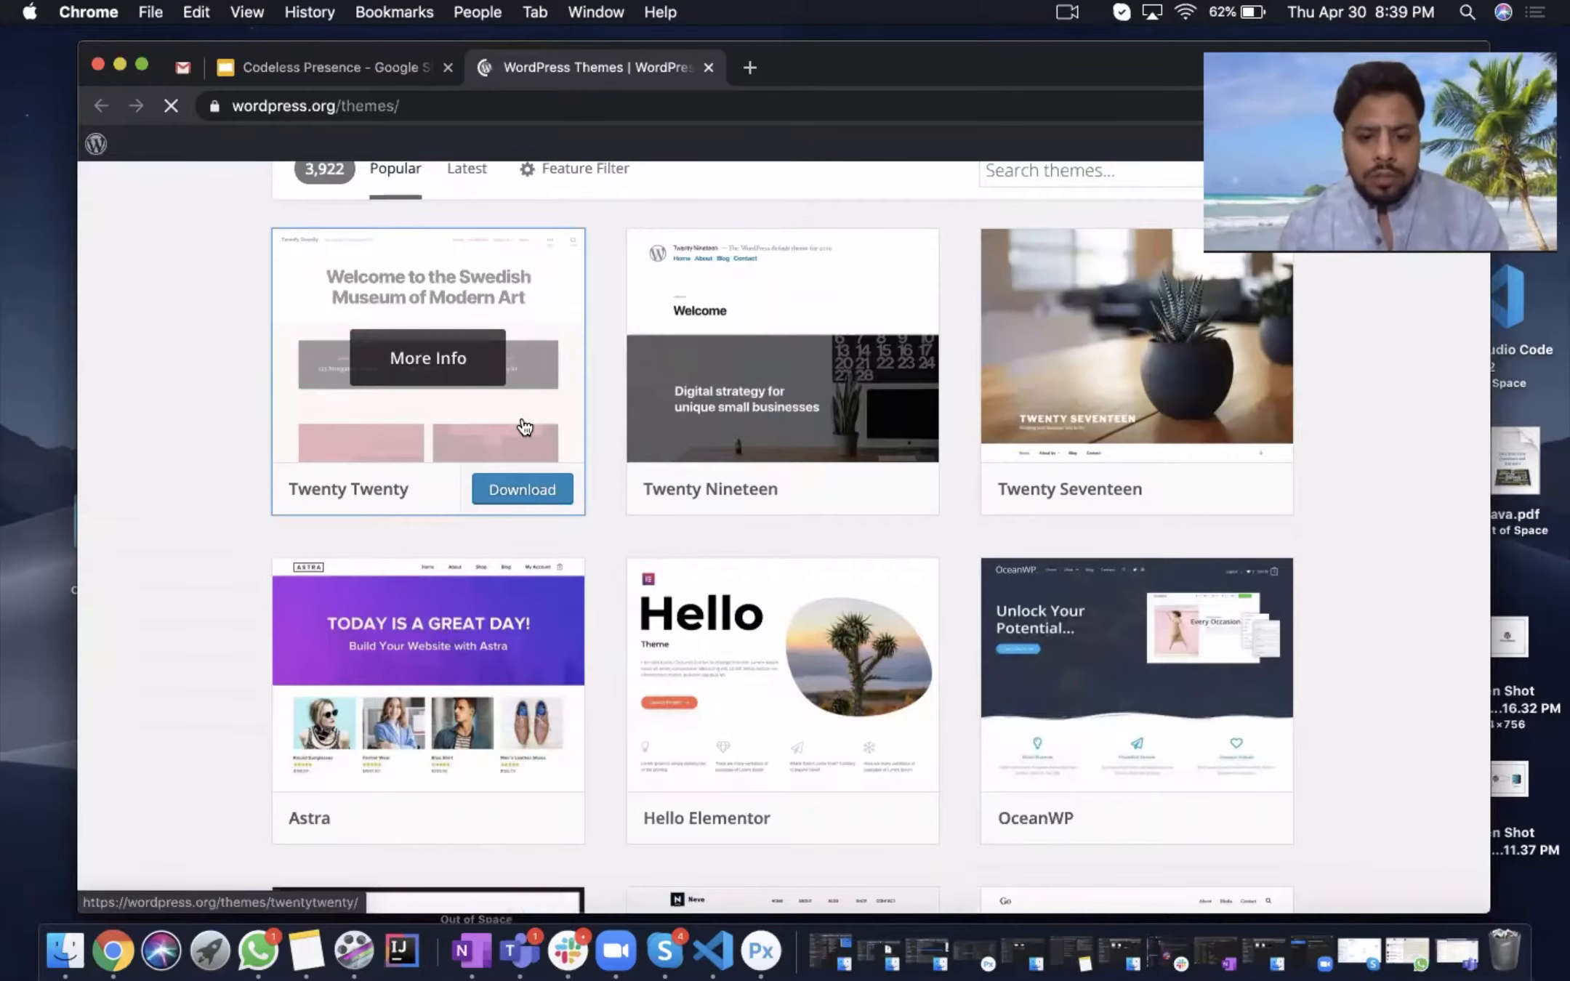
- Browse the popular free themes in the wordpress.org theme directory
left_click(142, 67)
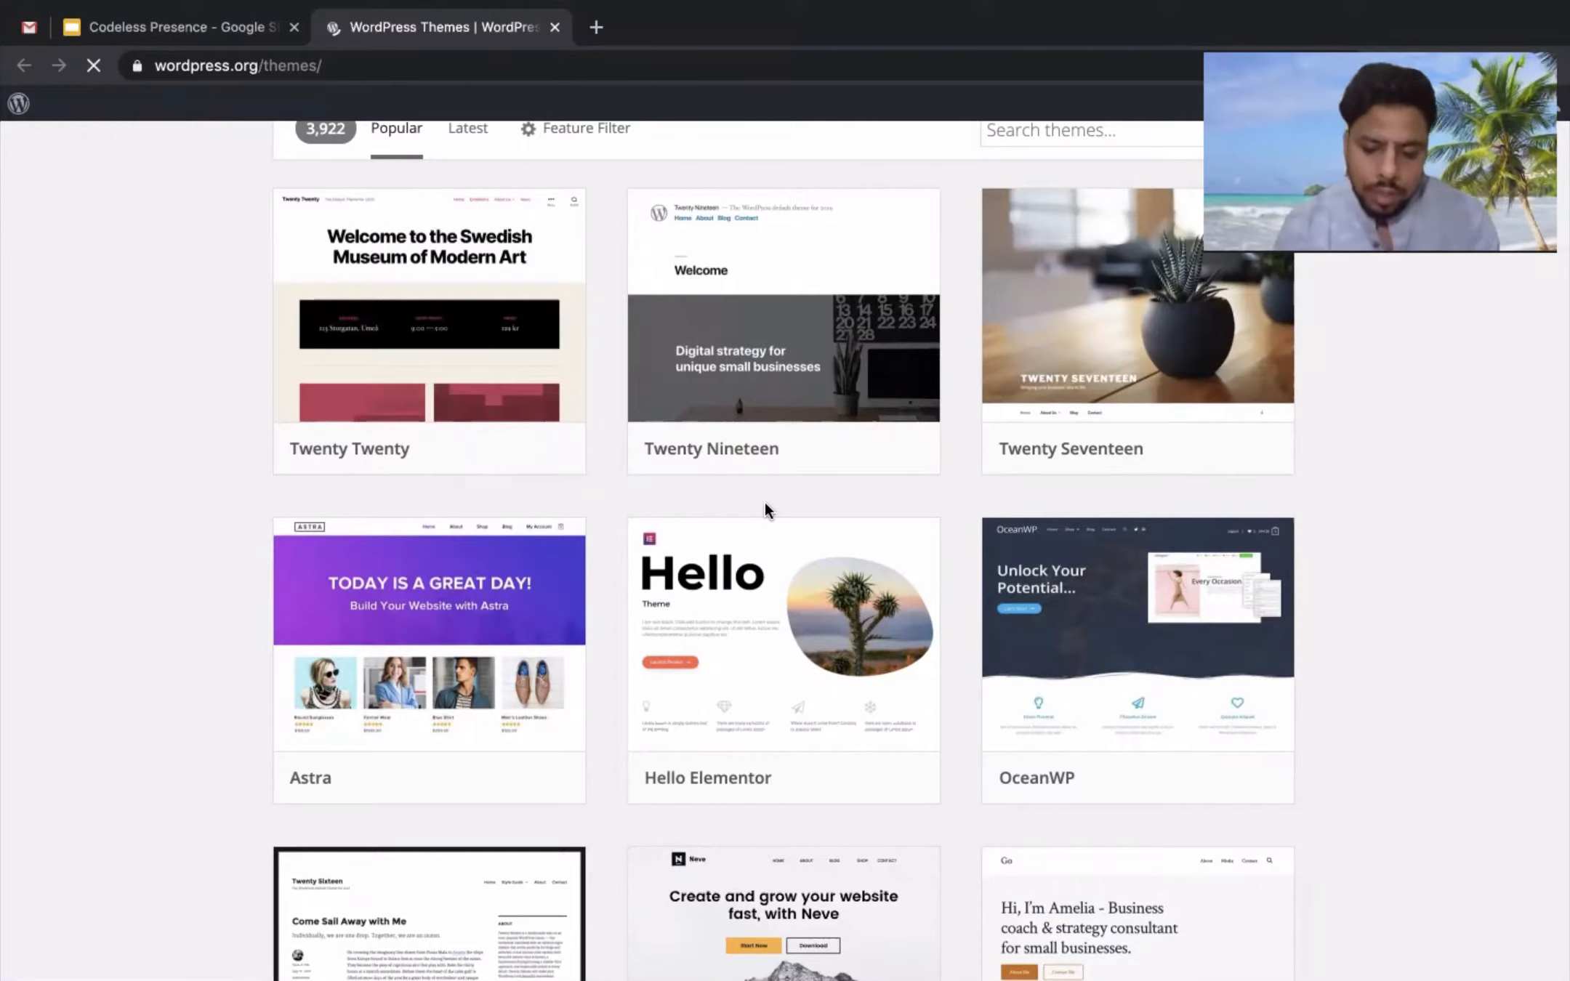
mouse_move(373, 598)
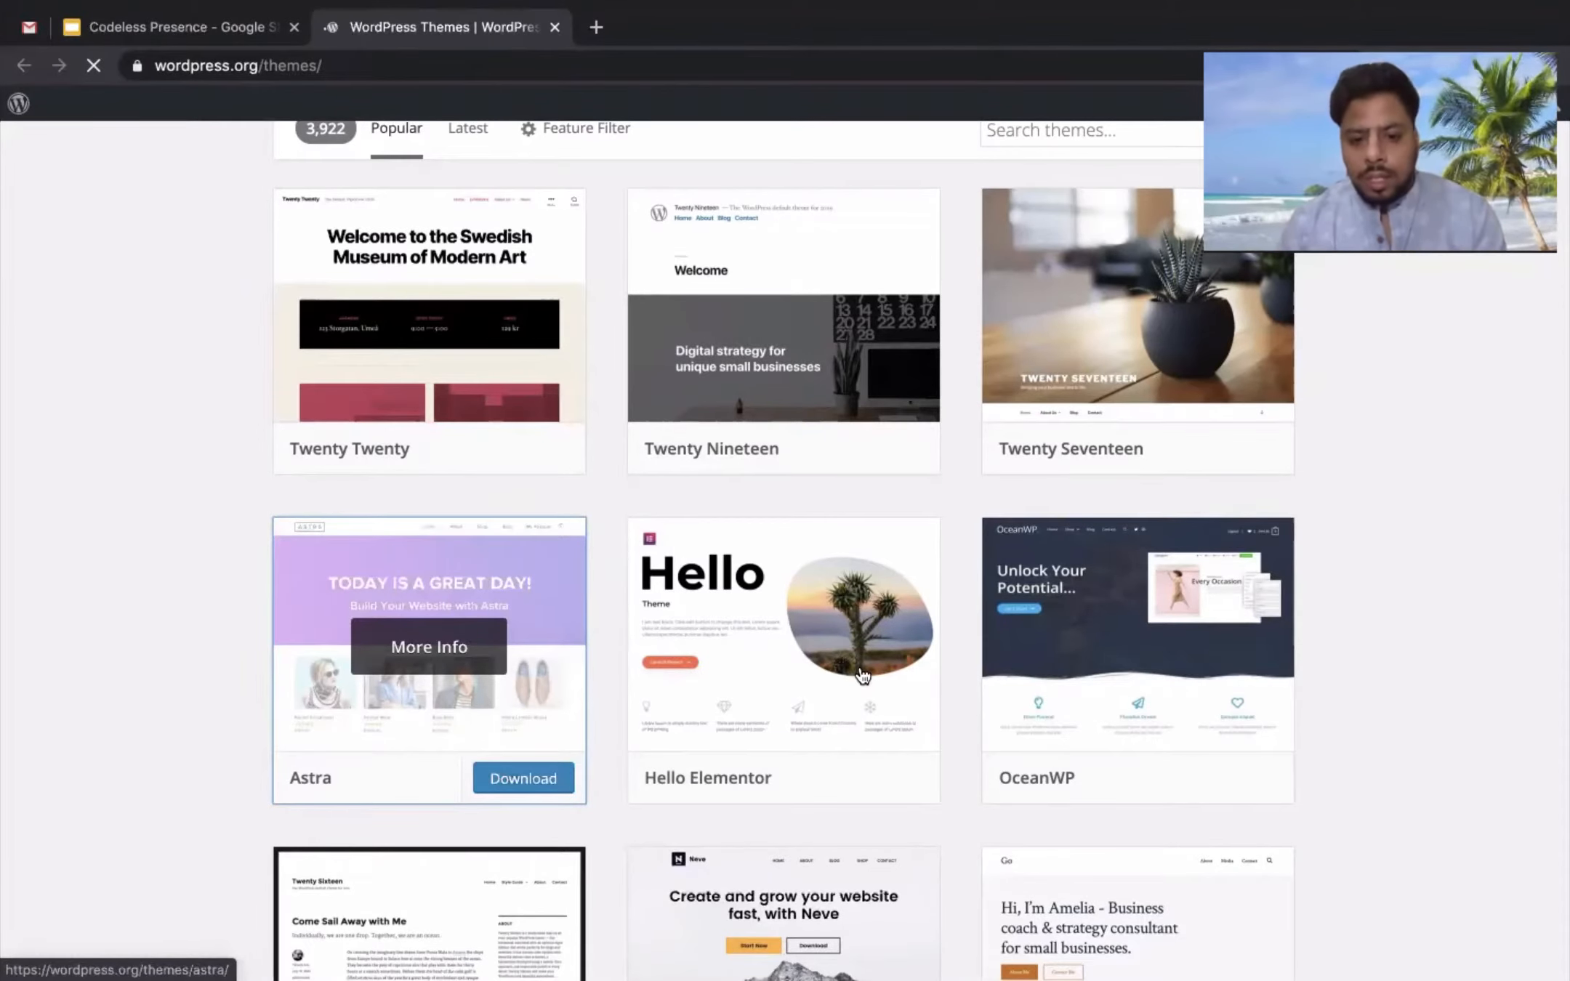
scroll(862, 676, "down", 4)
scroll(618, 468, "down", 3)
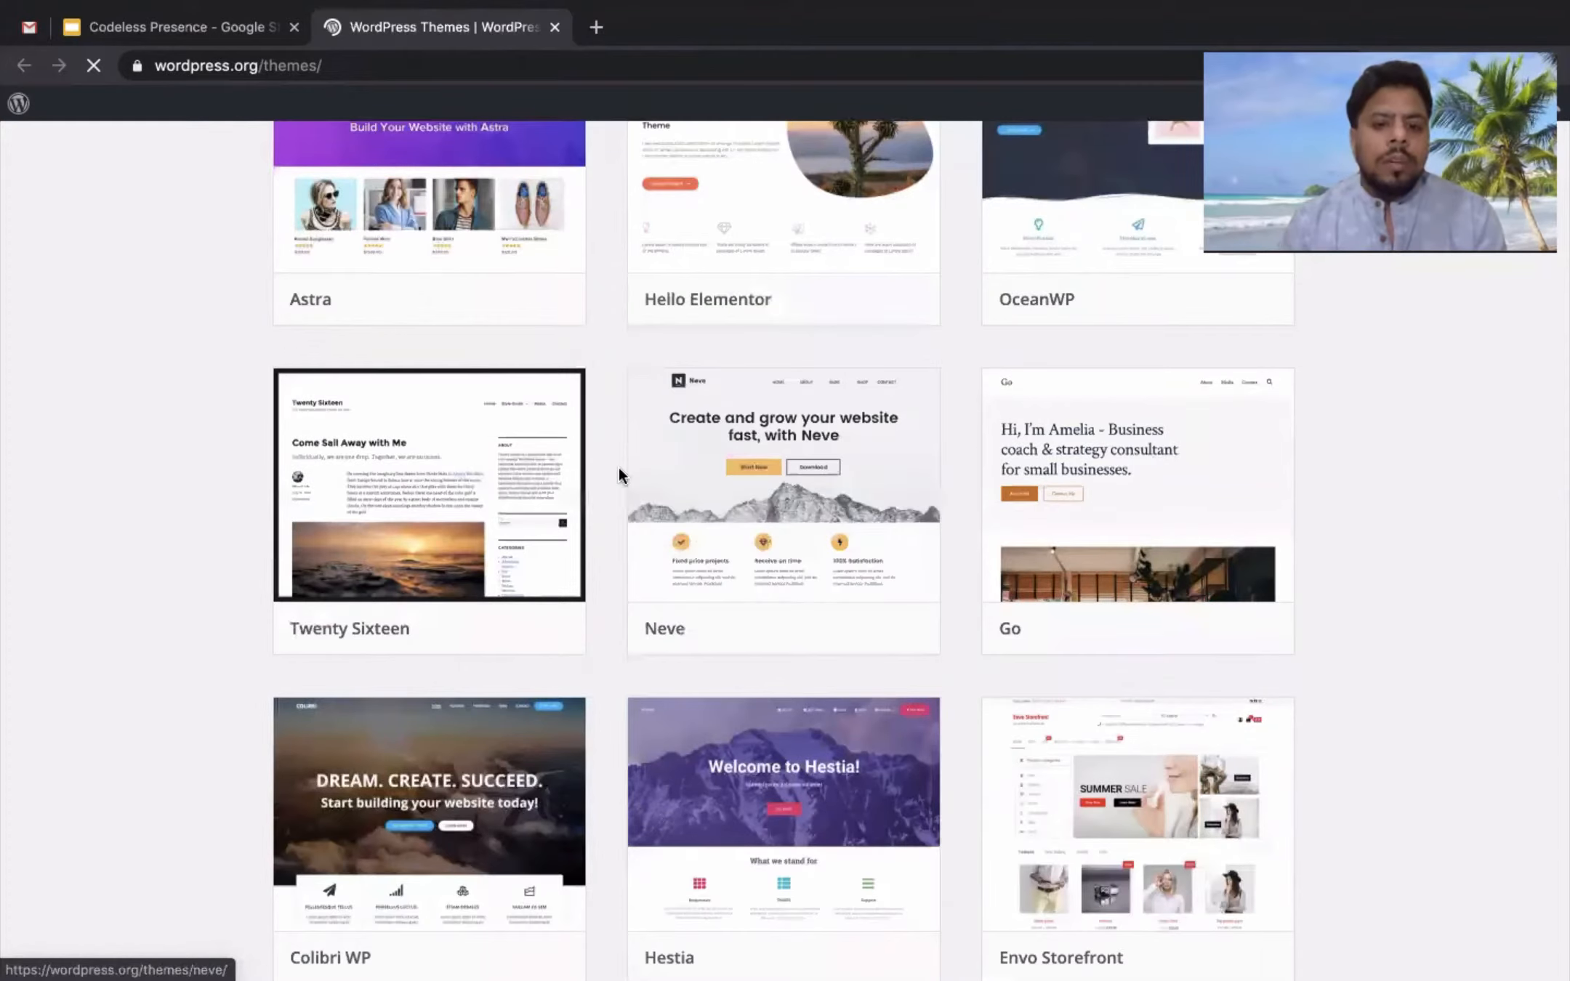
scroll(618, 468, "up", 5)
scroll(578, 708, "up", 3)
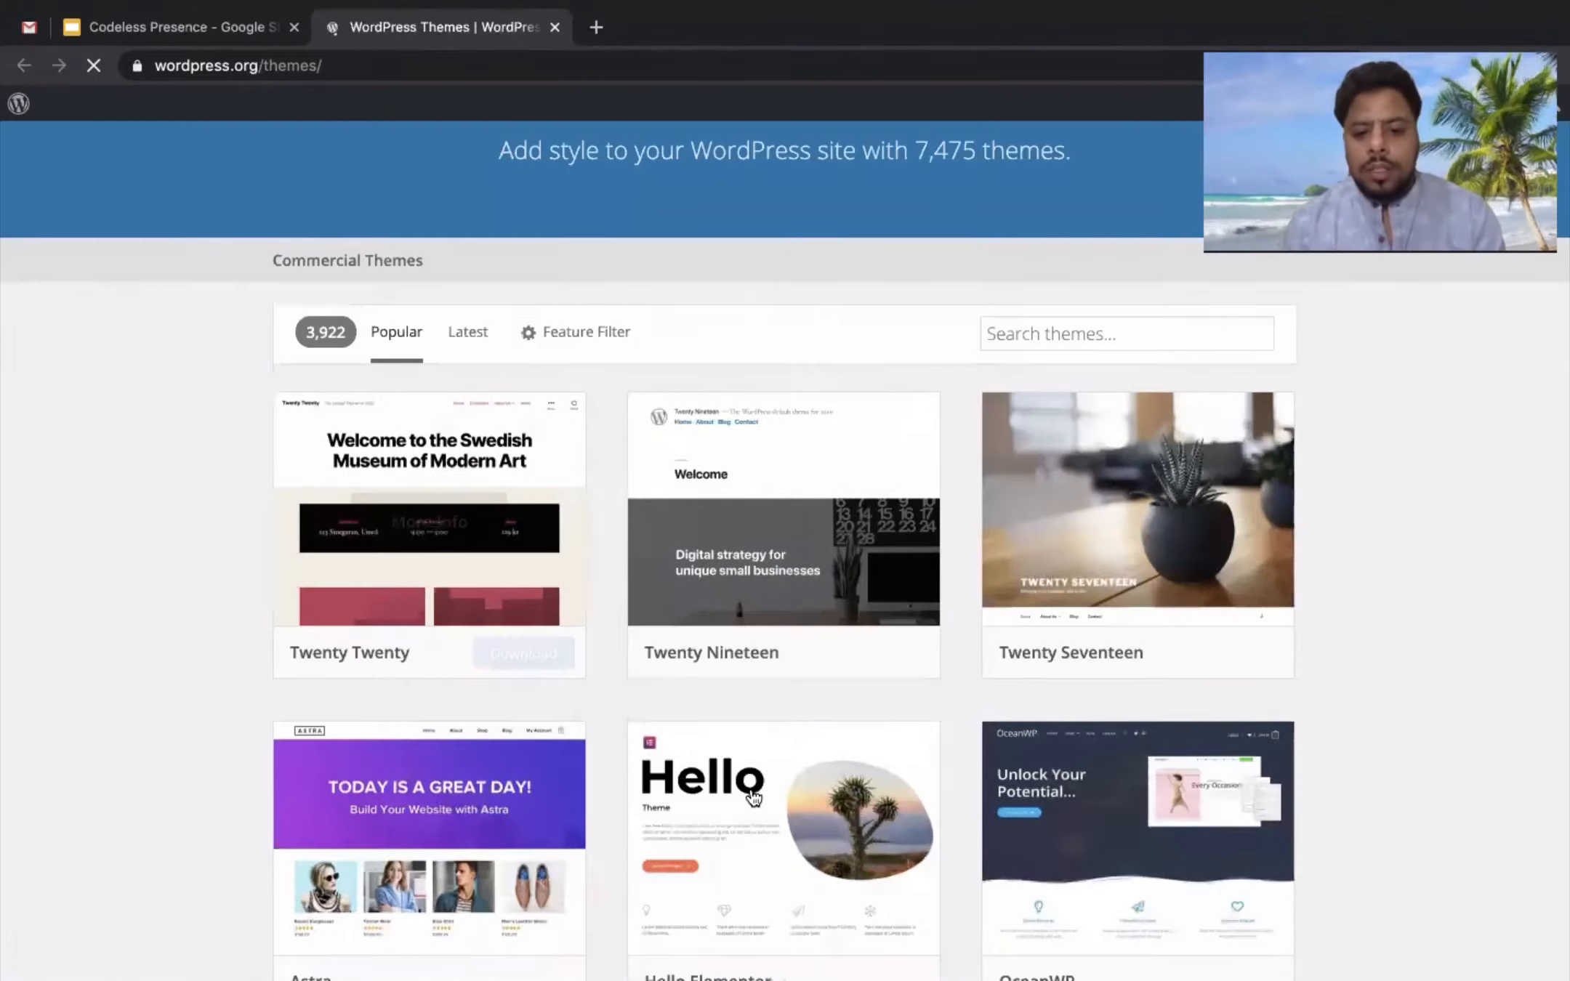
- Open the Hello Elementor theme's page and review its preview image, description and ratings
left_click(755, 799)
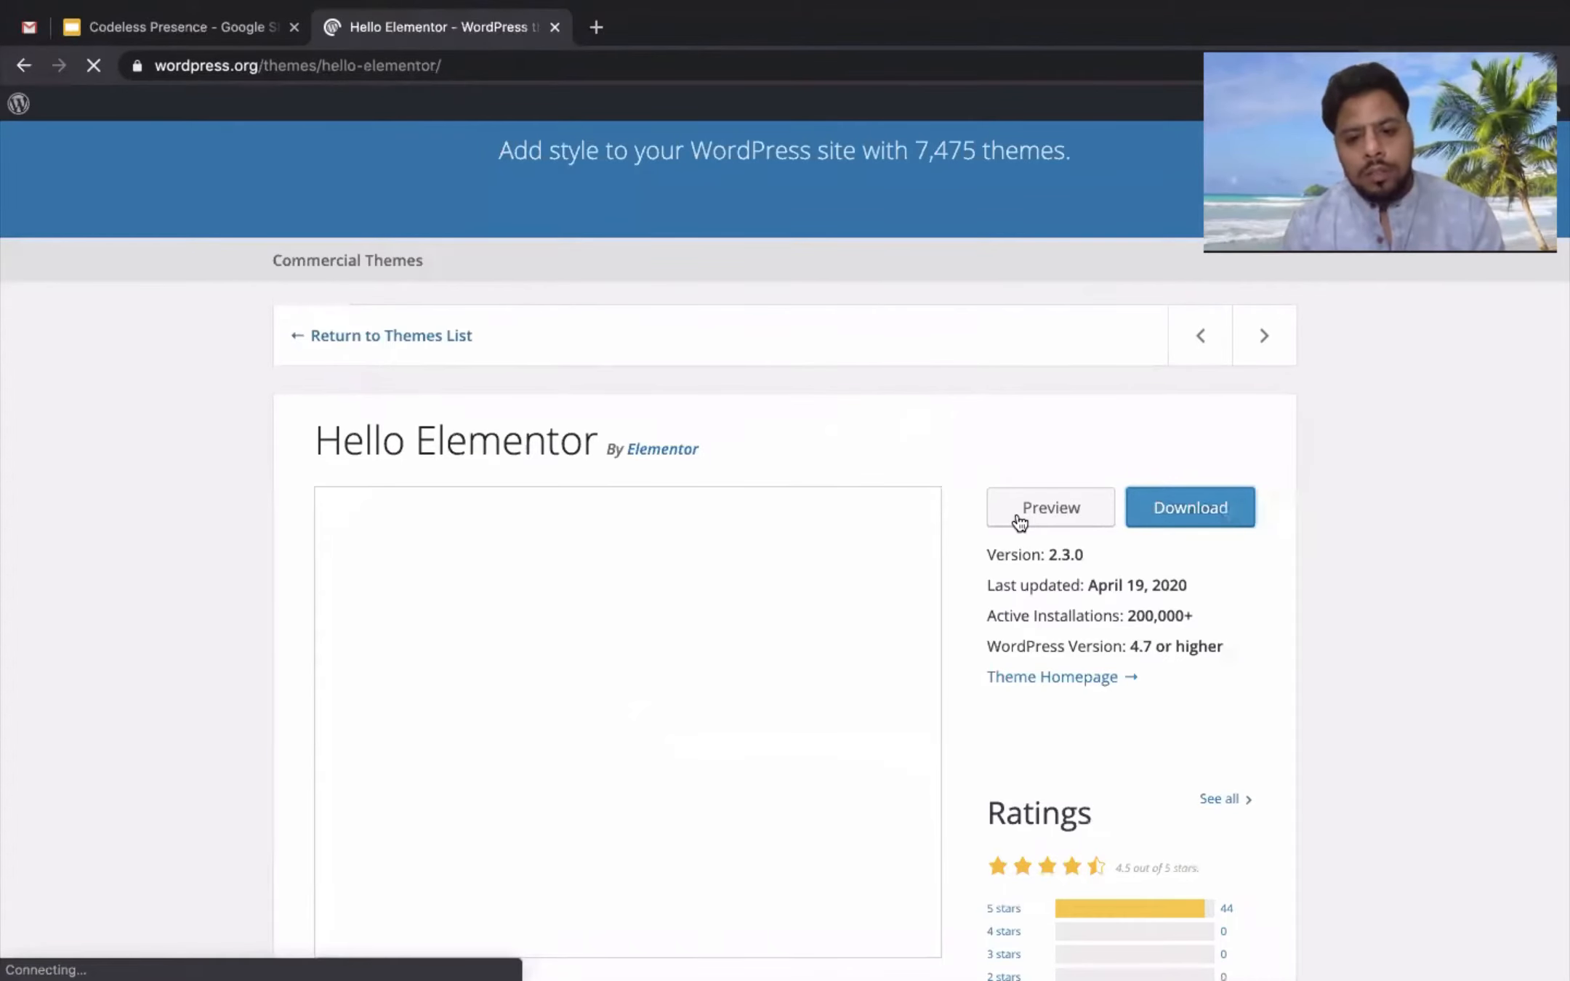
scroll(1020, 522, "down", 4)
scroll(748, 524, "down", 1)
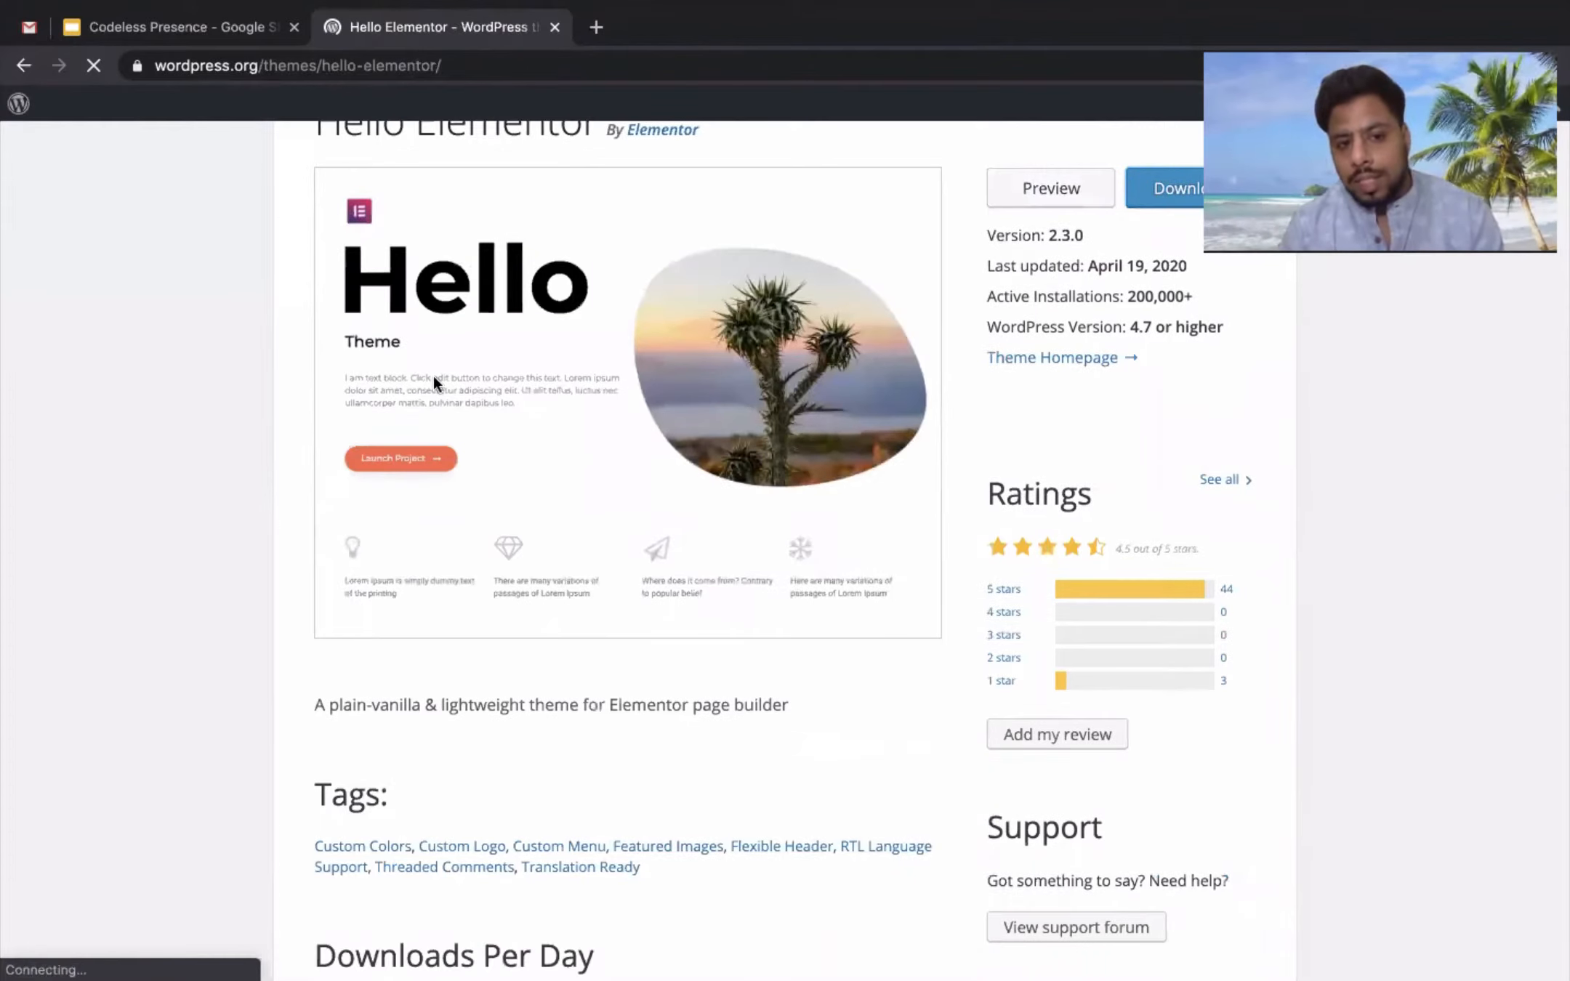
scroll(470, 476, "up", 2)
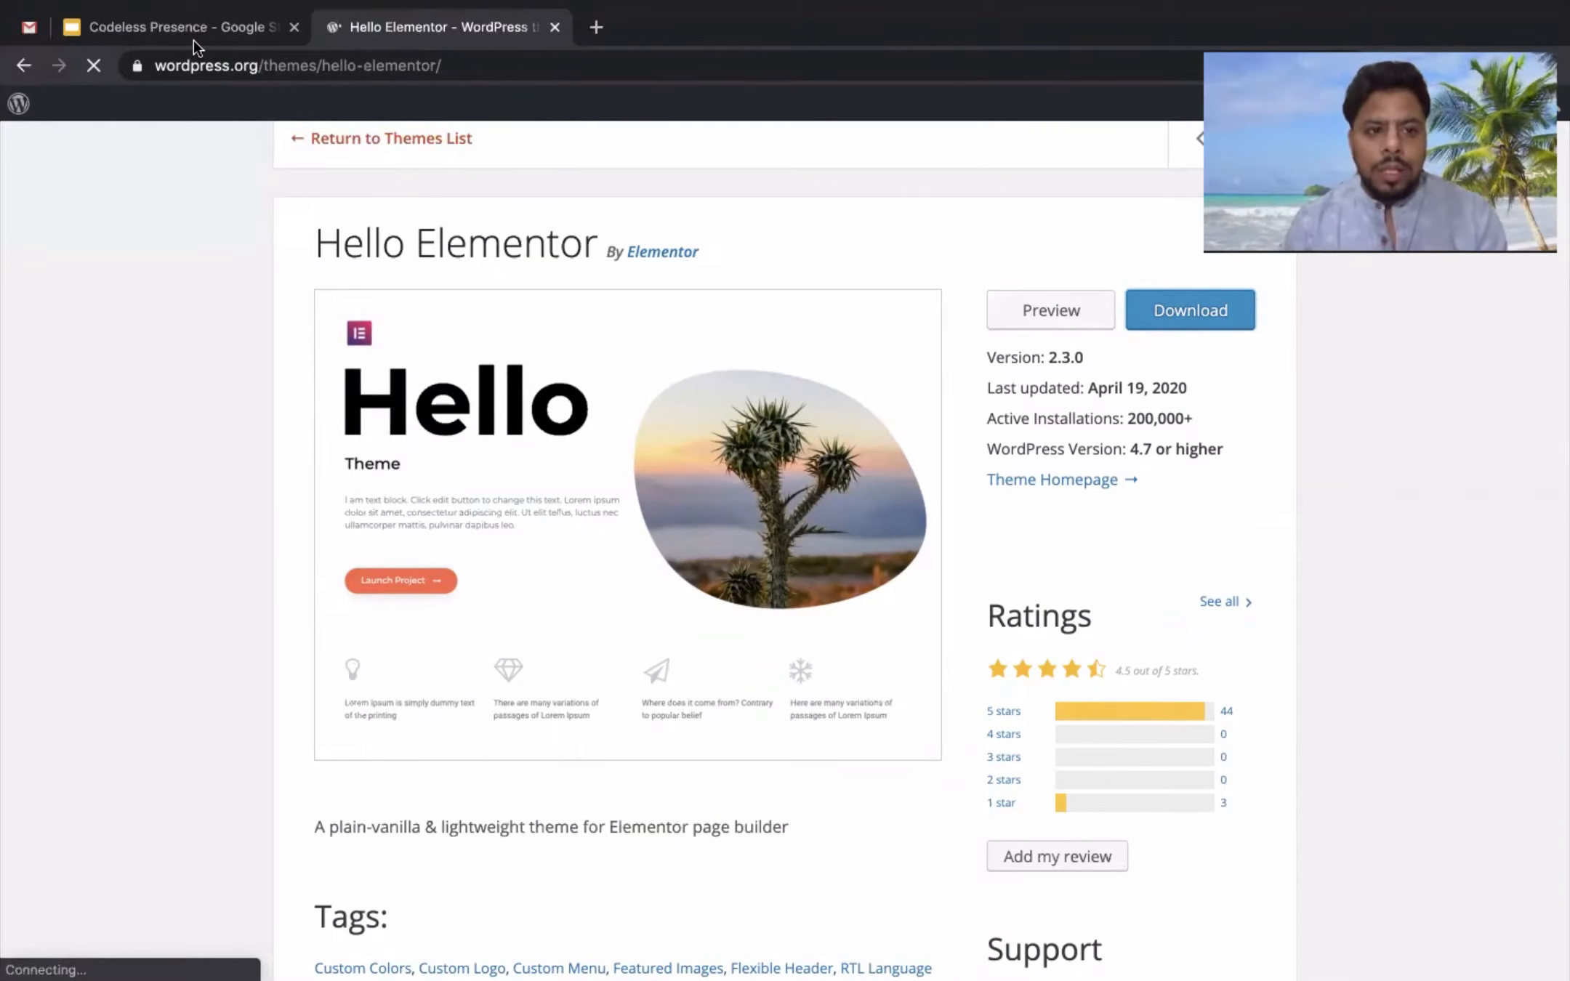
- Open themeforest.net from the premium themes link in the presentation and search its WordPress themes for "ecommerce"
key("ctrl+shift+Tab")
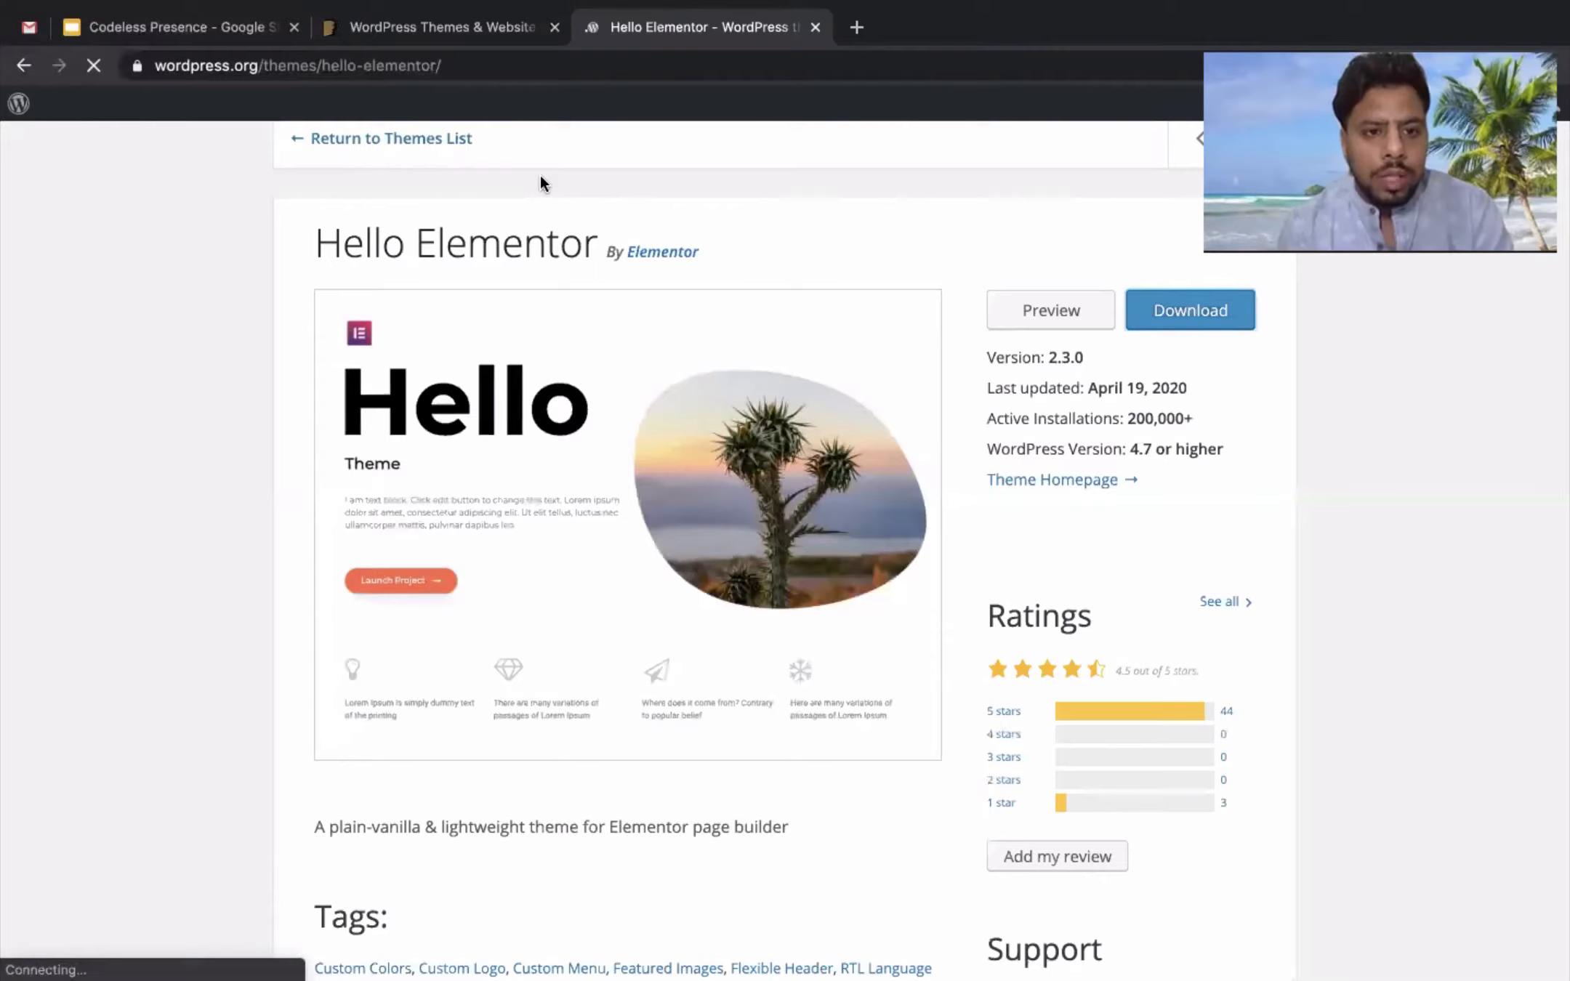
key("ctrl+shift+Tab")
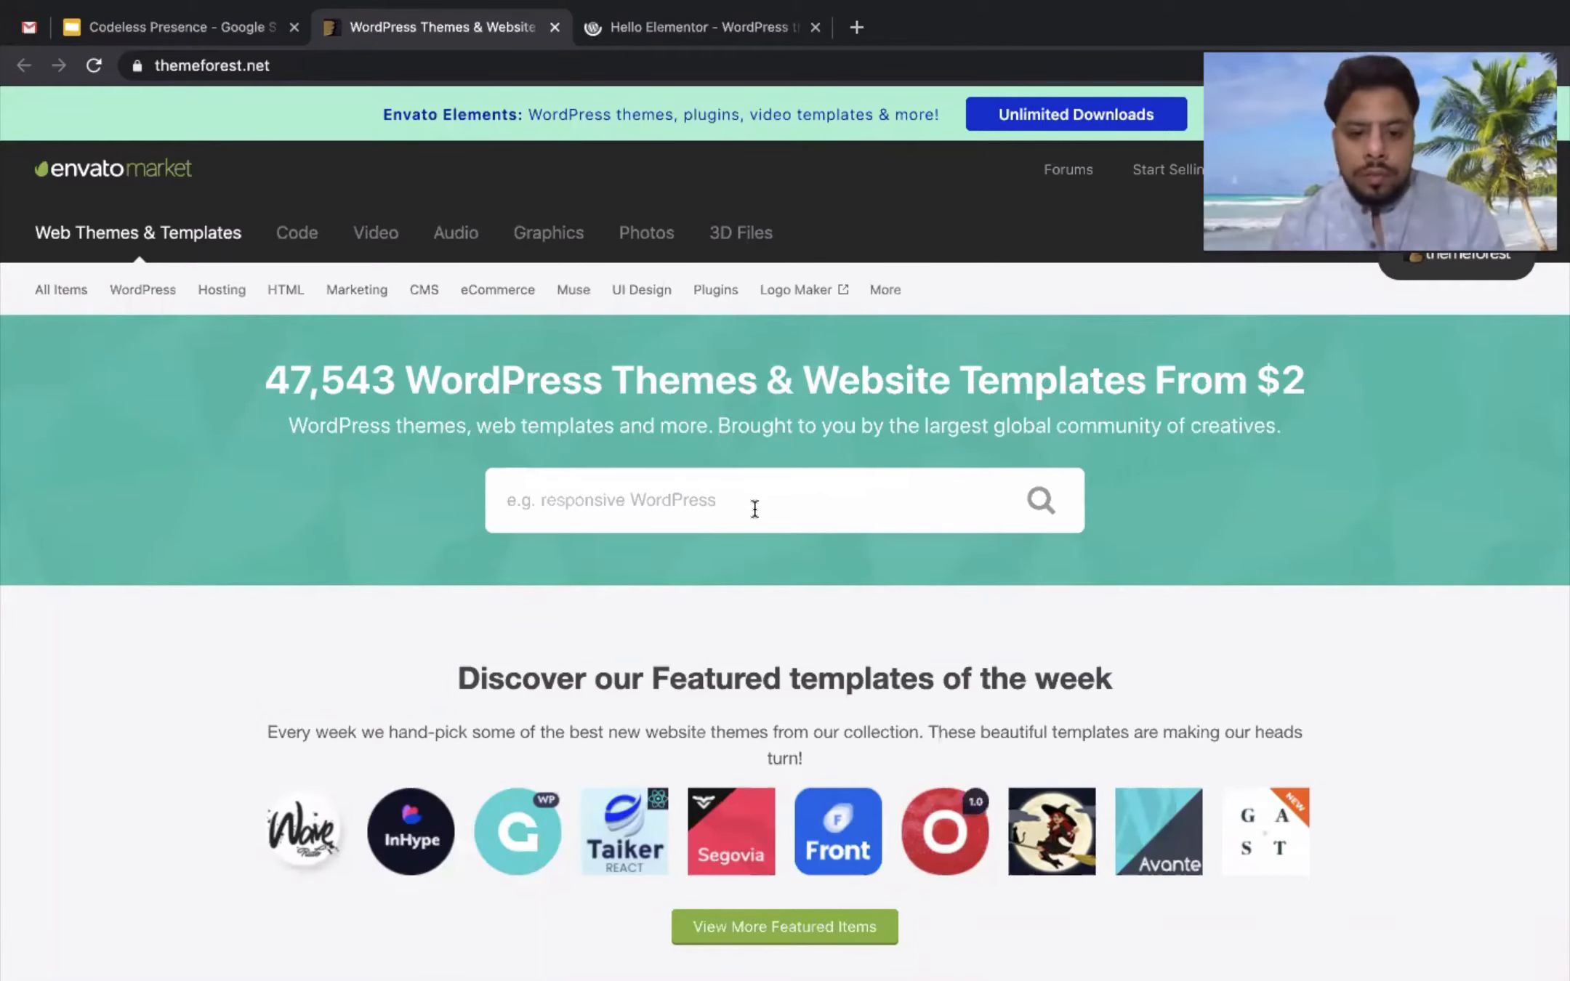
scroll(727, 509, "down", 2)
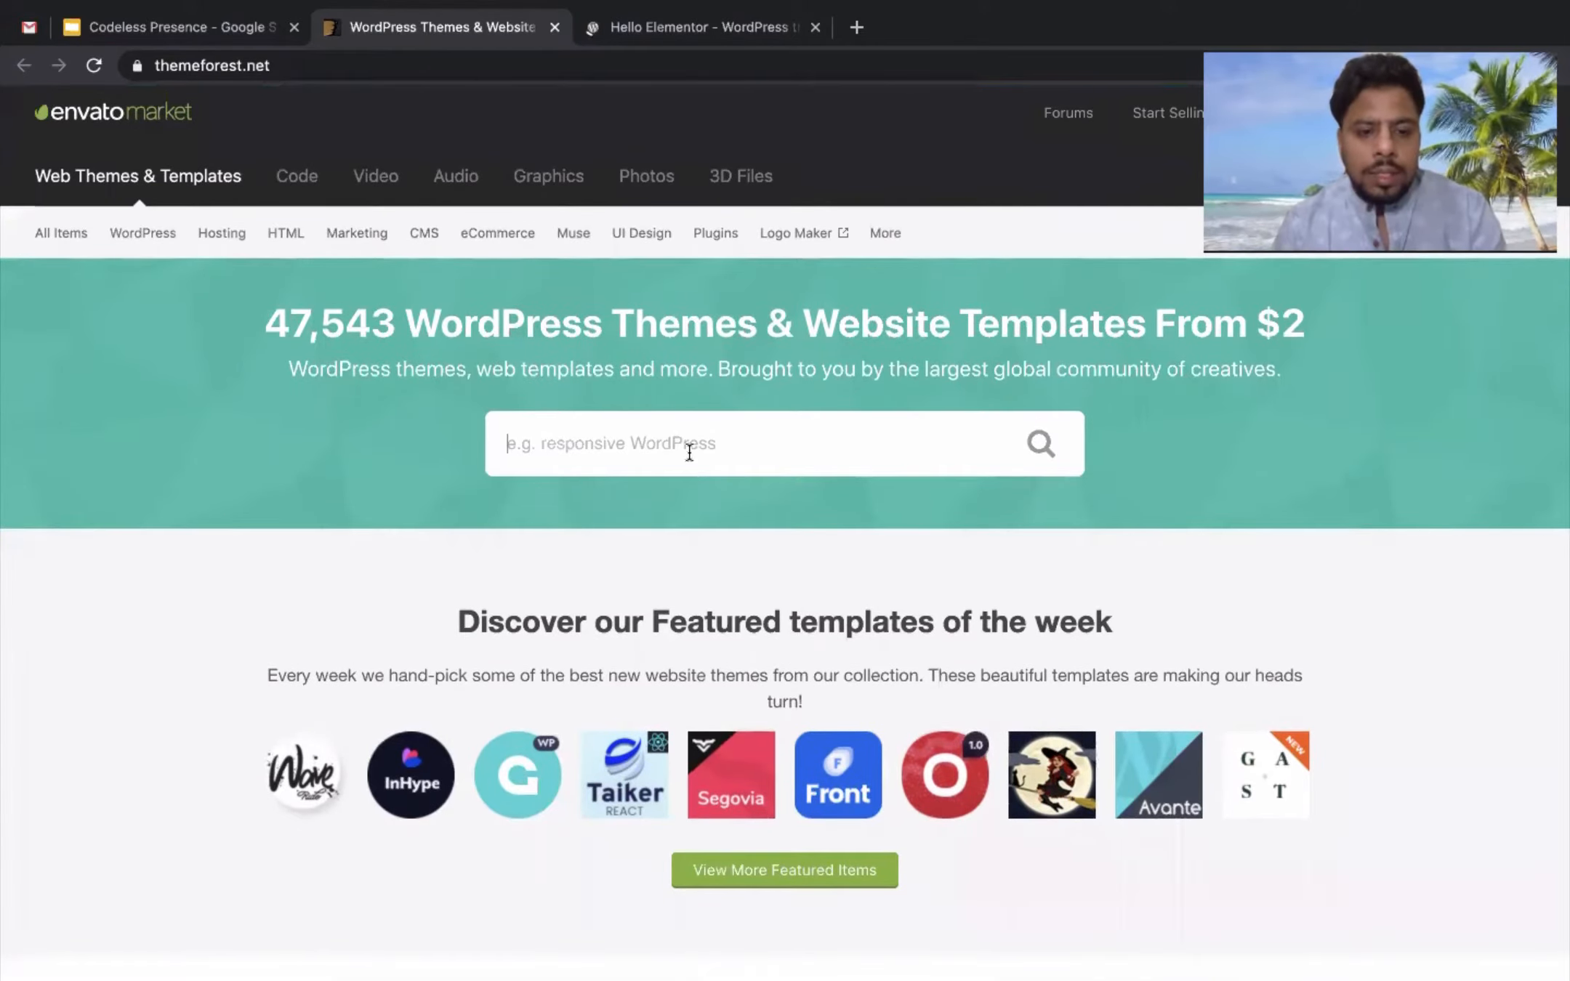
left_click(689, 451)
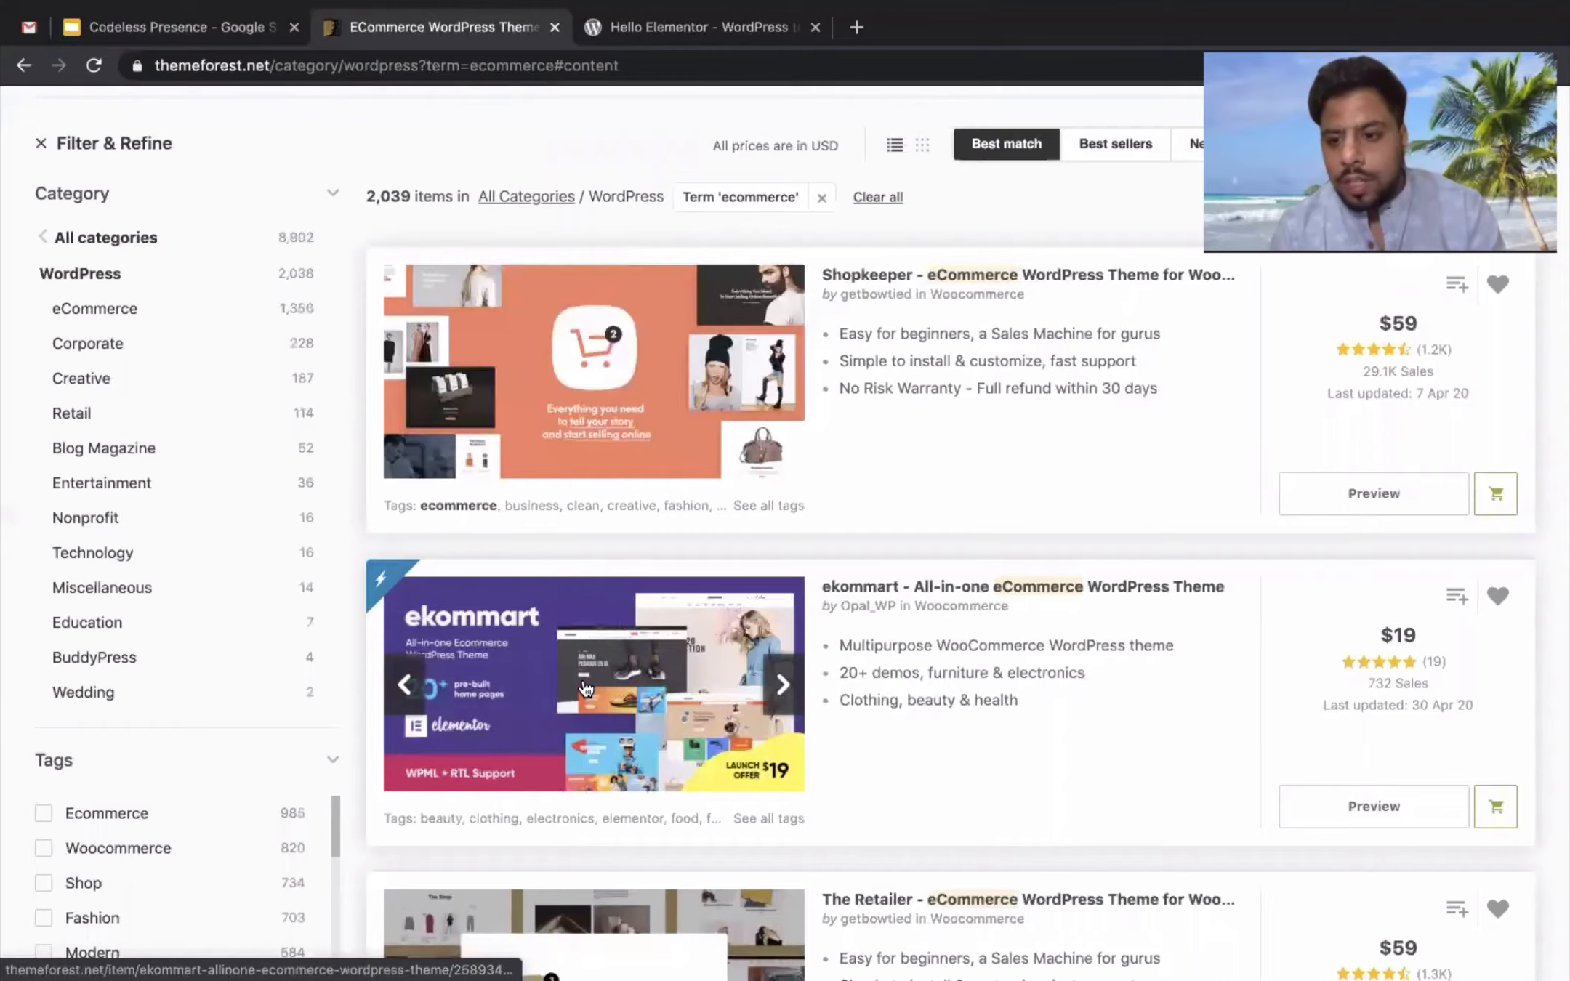
- Examine the ecommerce theme results and the price of the ekommart theme
scroll(566, 685, "down", 3)
scroll(1028, 728, "up", 5)
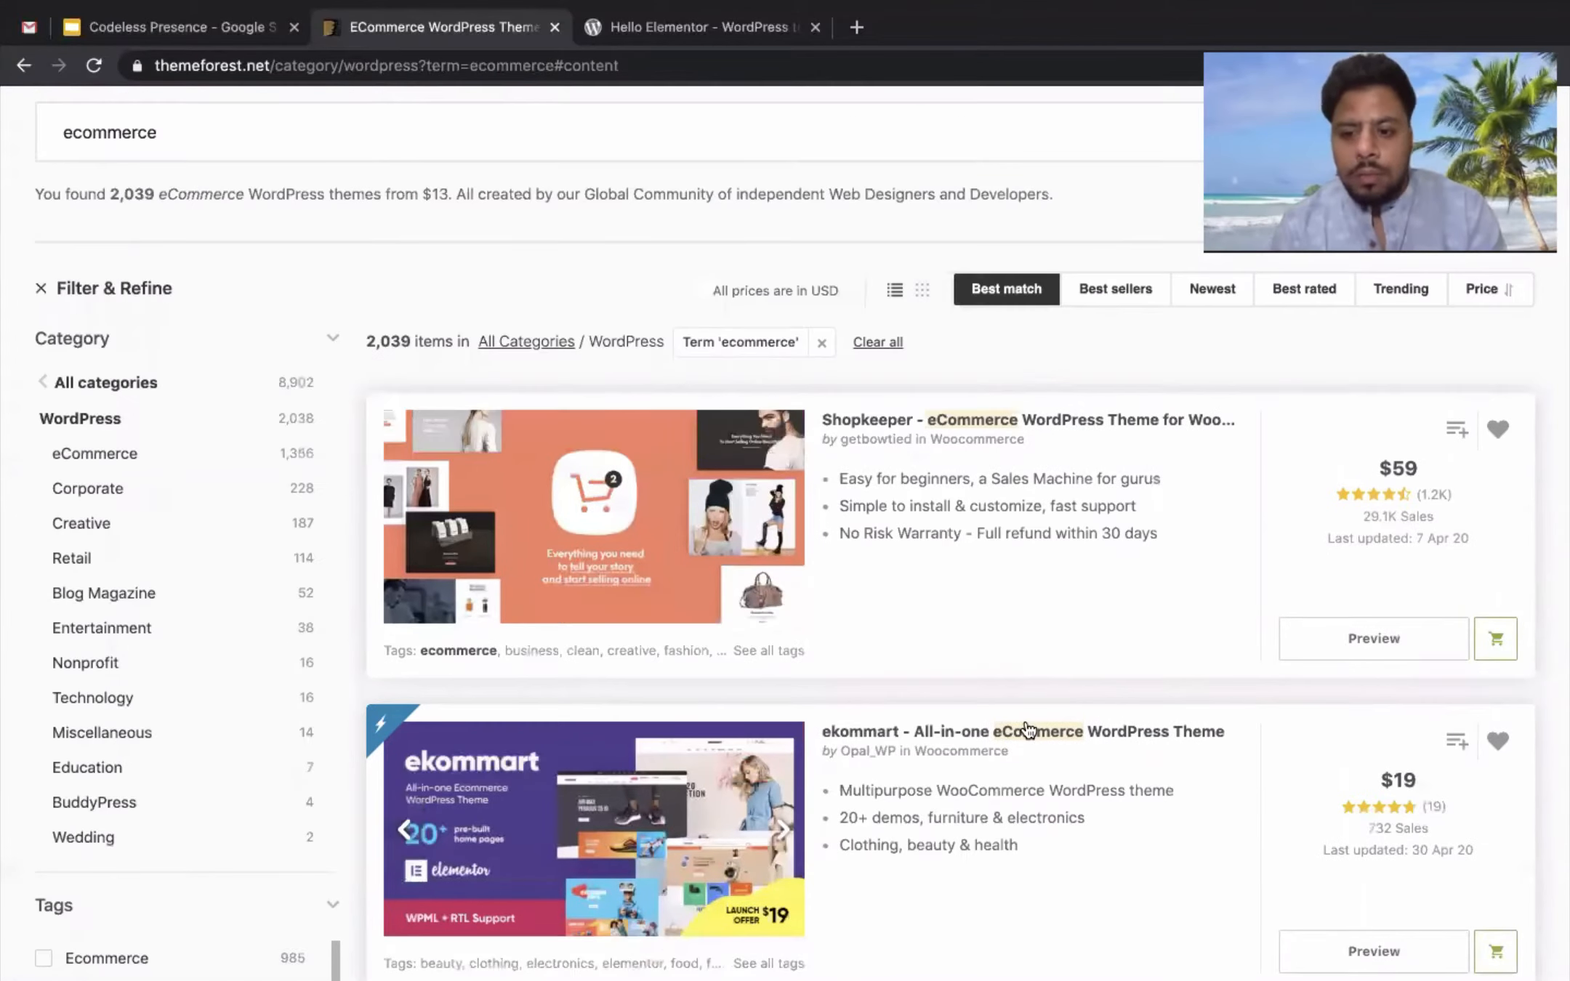
scroll(1026, 730, "down", 8)
scroll(1027, 733, "up", 5)
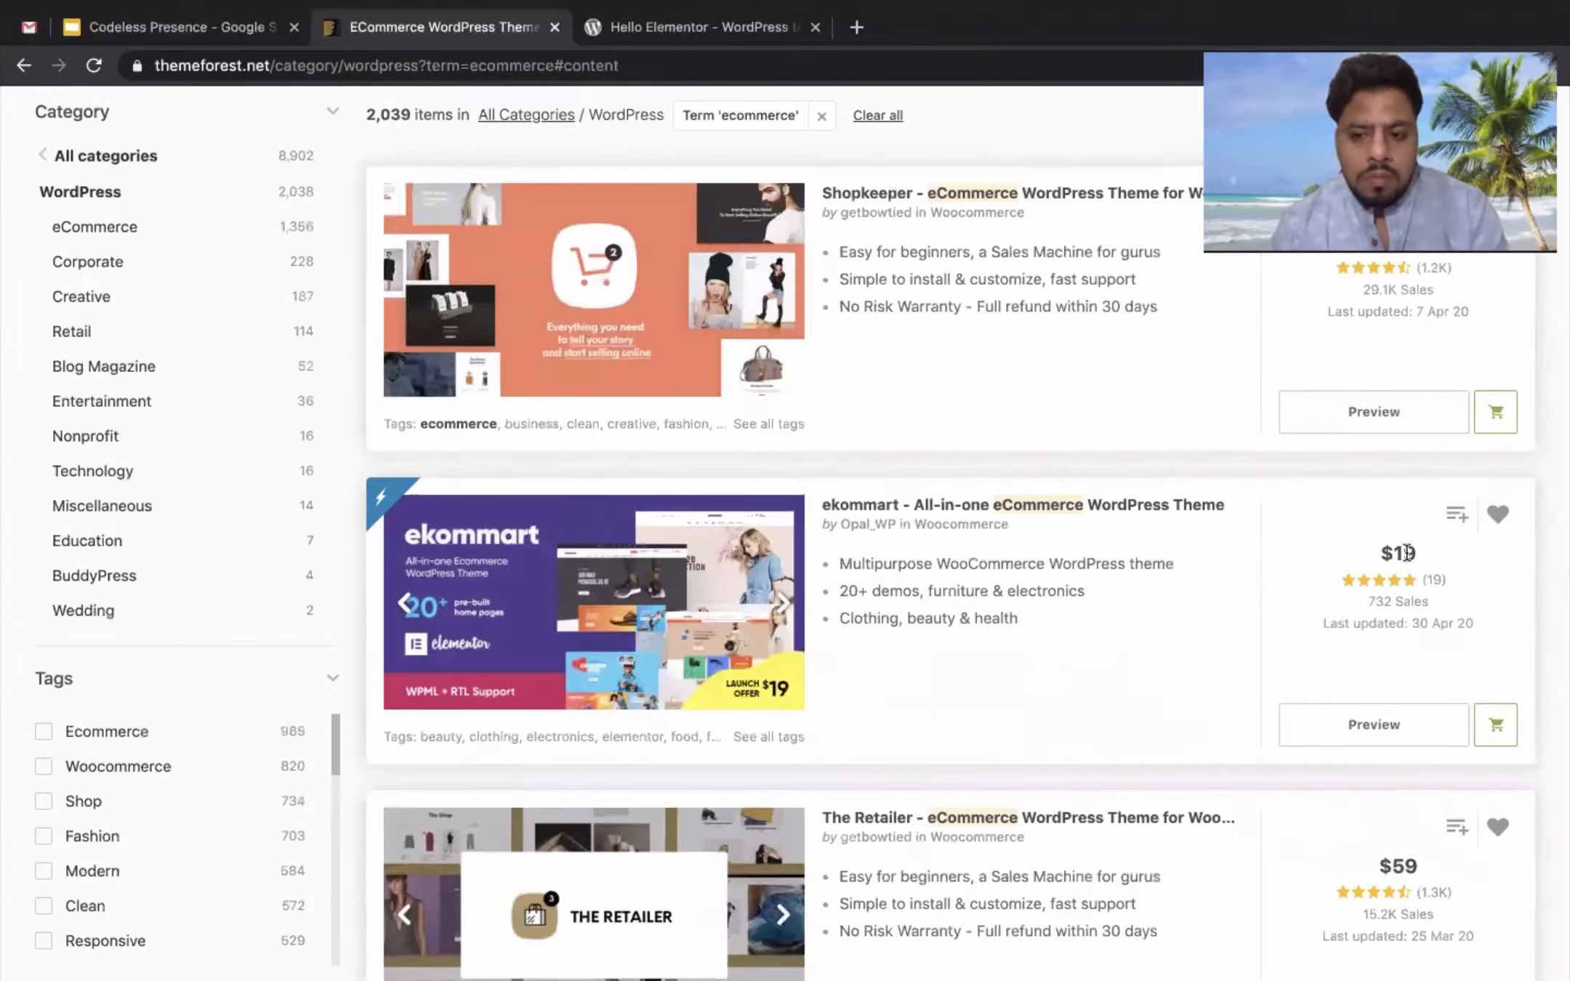
double_click(1408, 552)
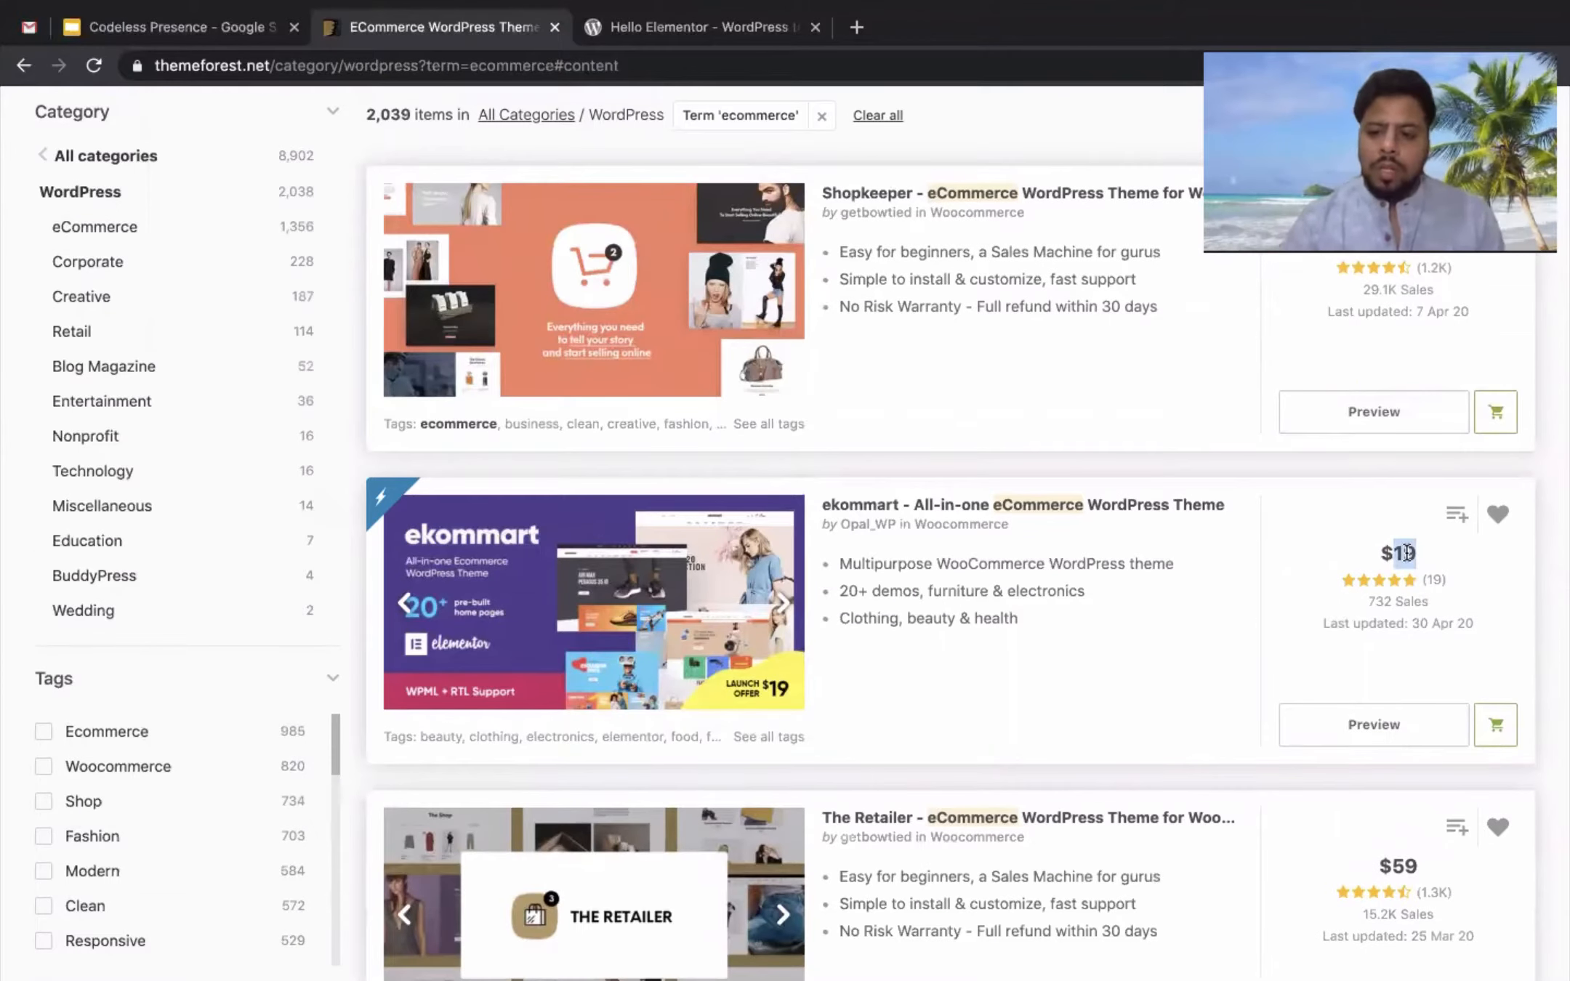
- Return to the presentation, open the codelesspresence.in/wp-admin link from the Installing Themes slide, and go to the site's installed themes
left_click(175, 24)
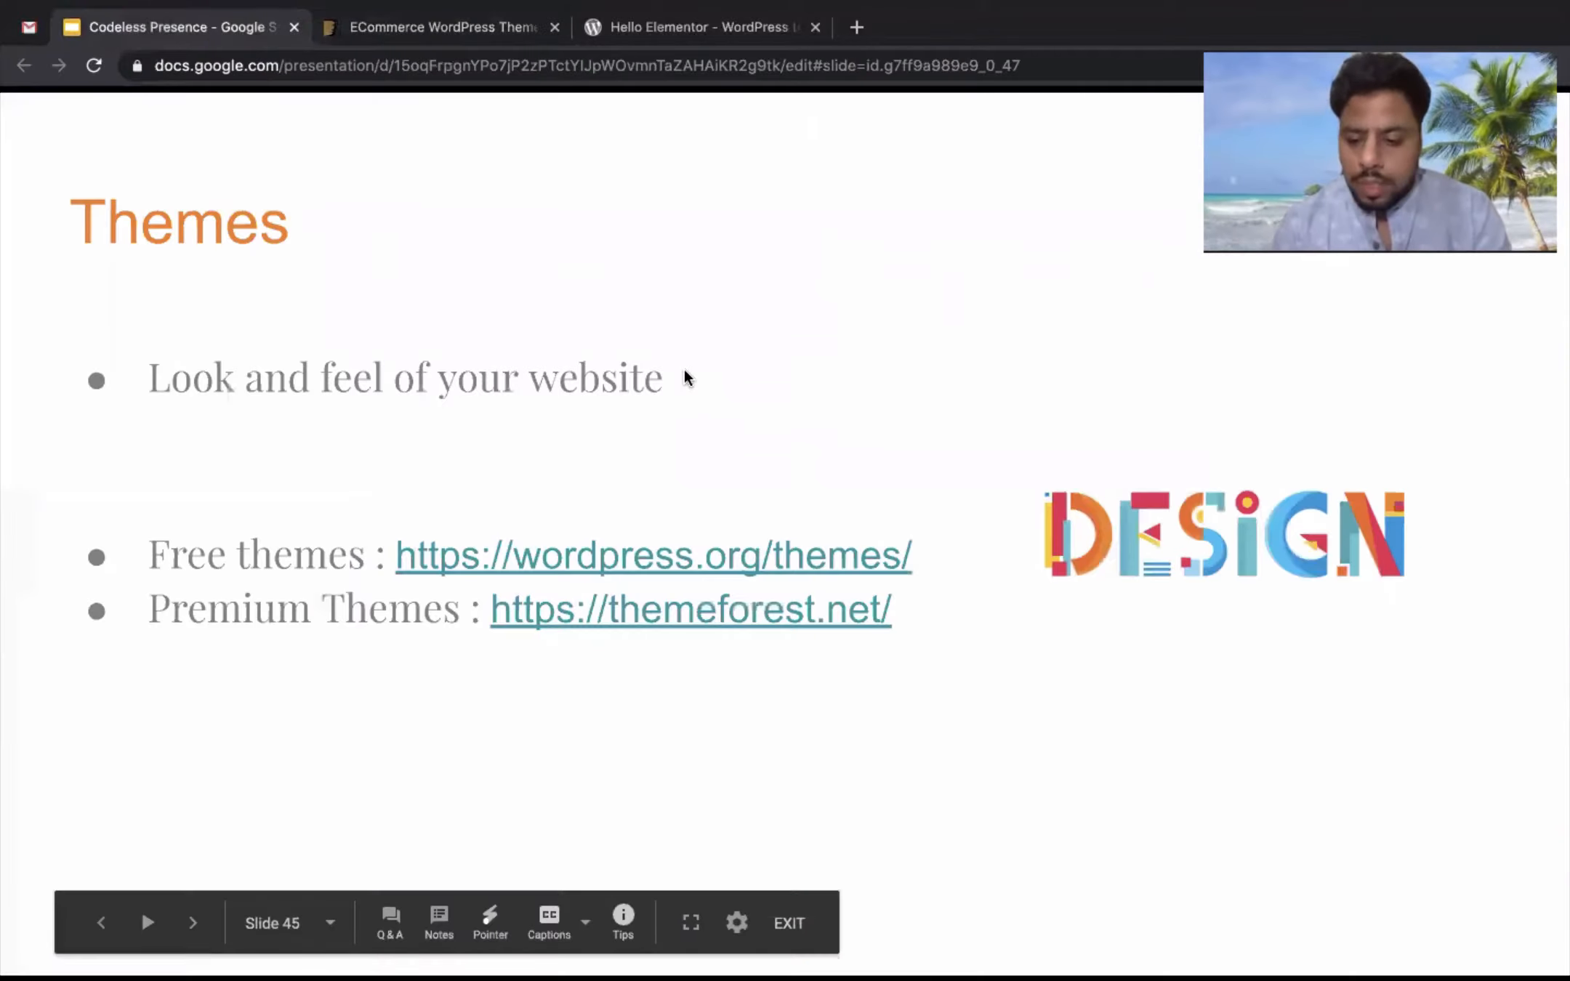
left_click(685, 371)
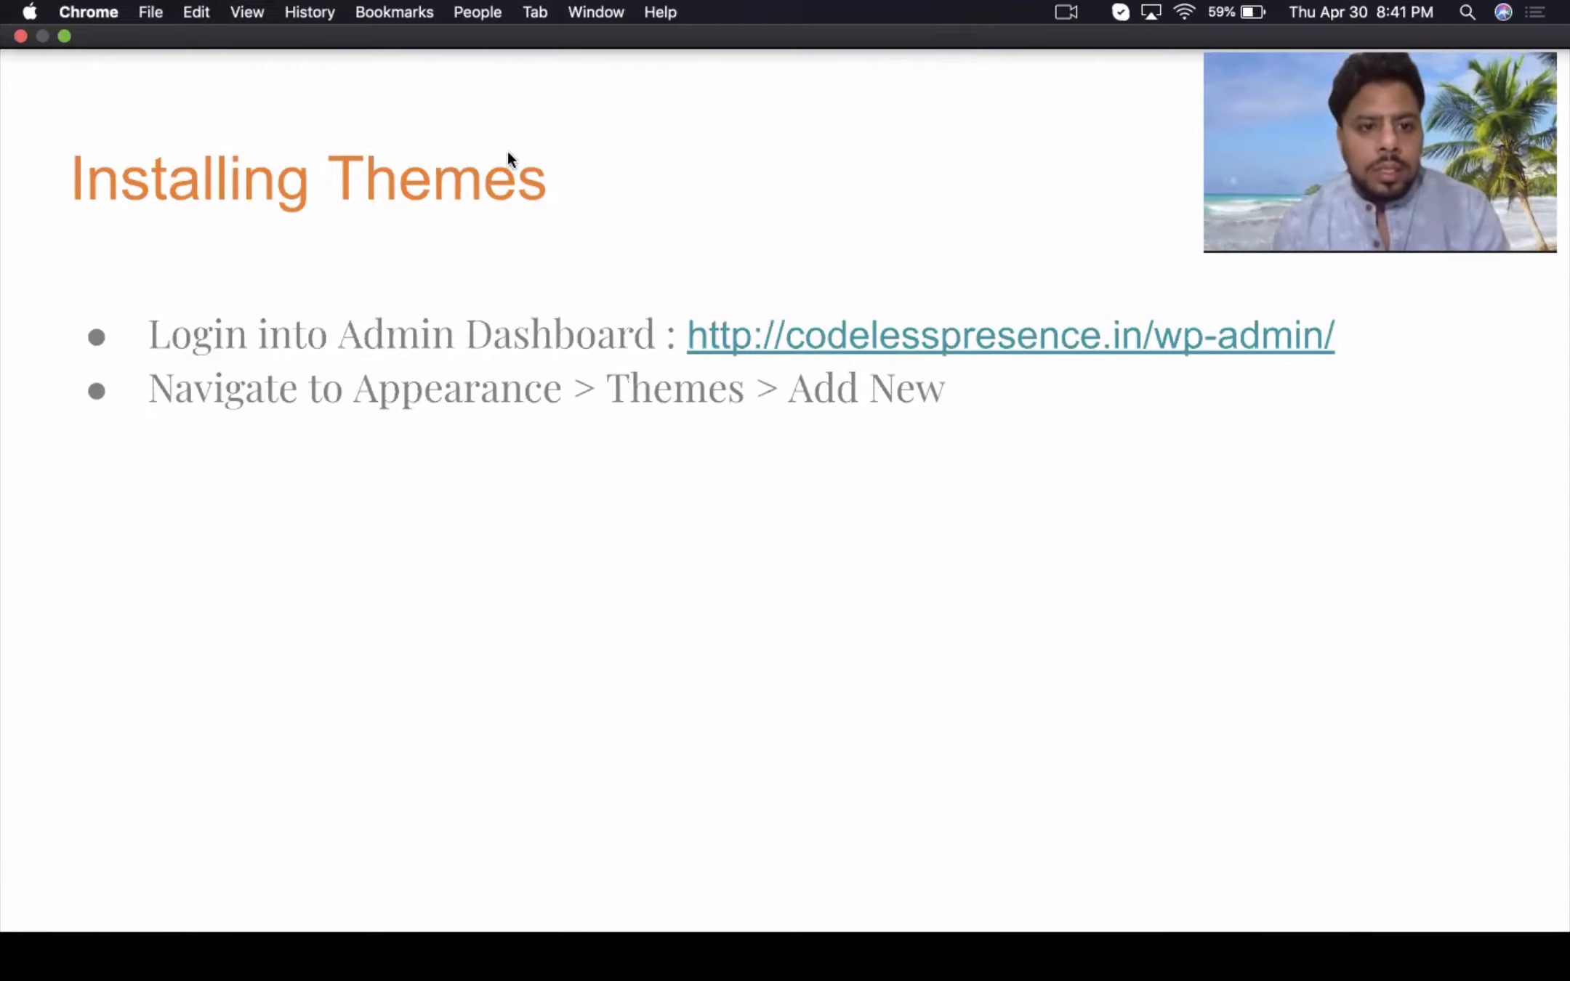
left_click(814, 352)
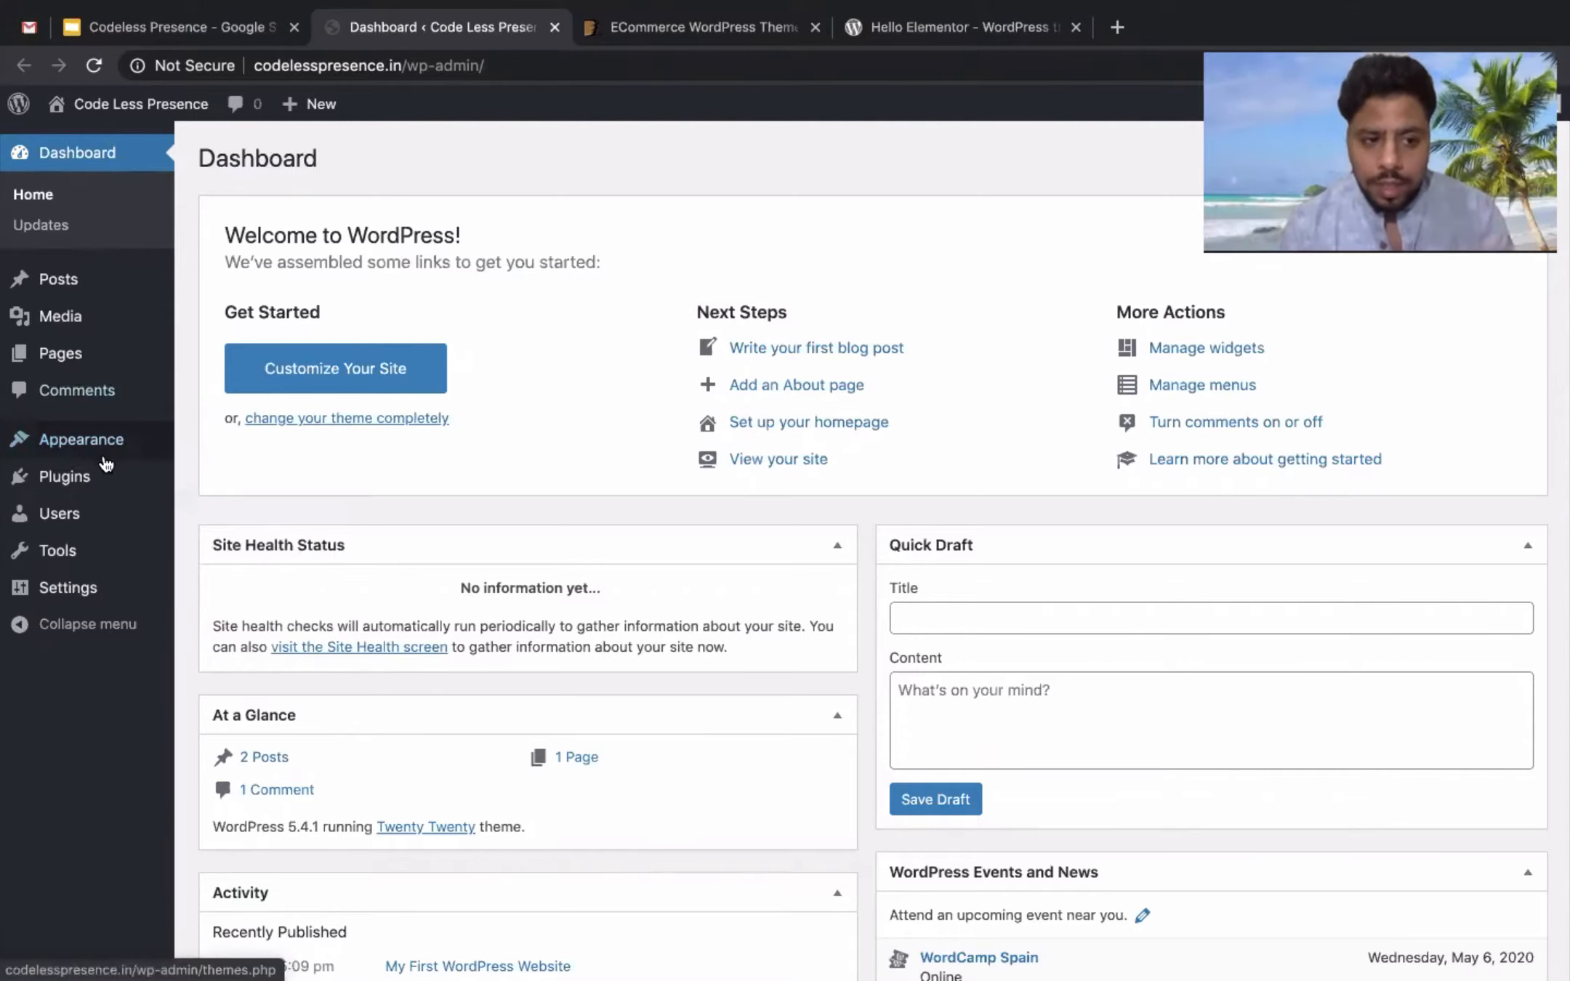
mouse_move(110, 440)
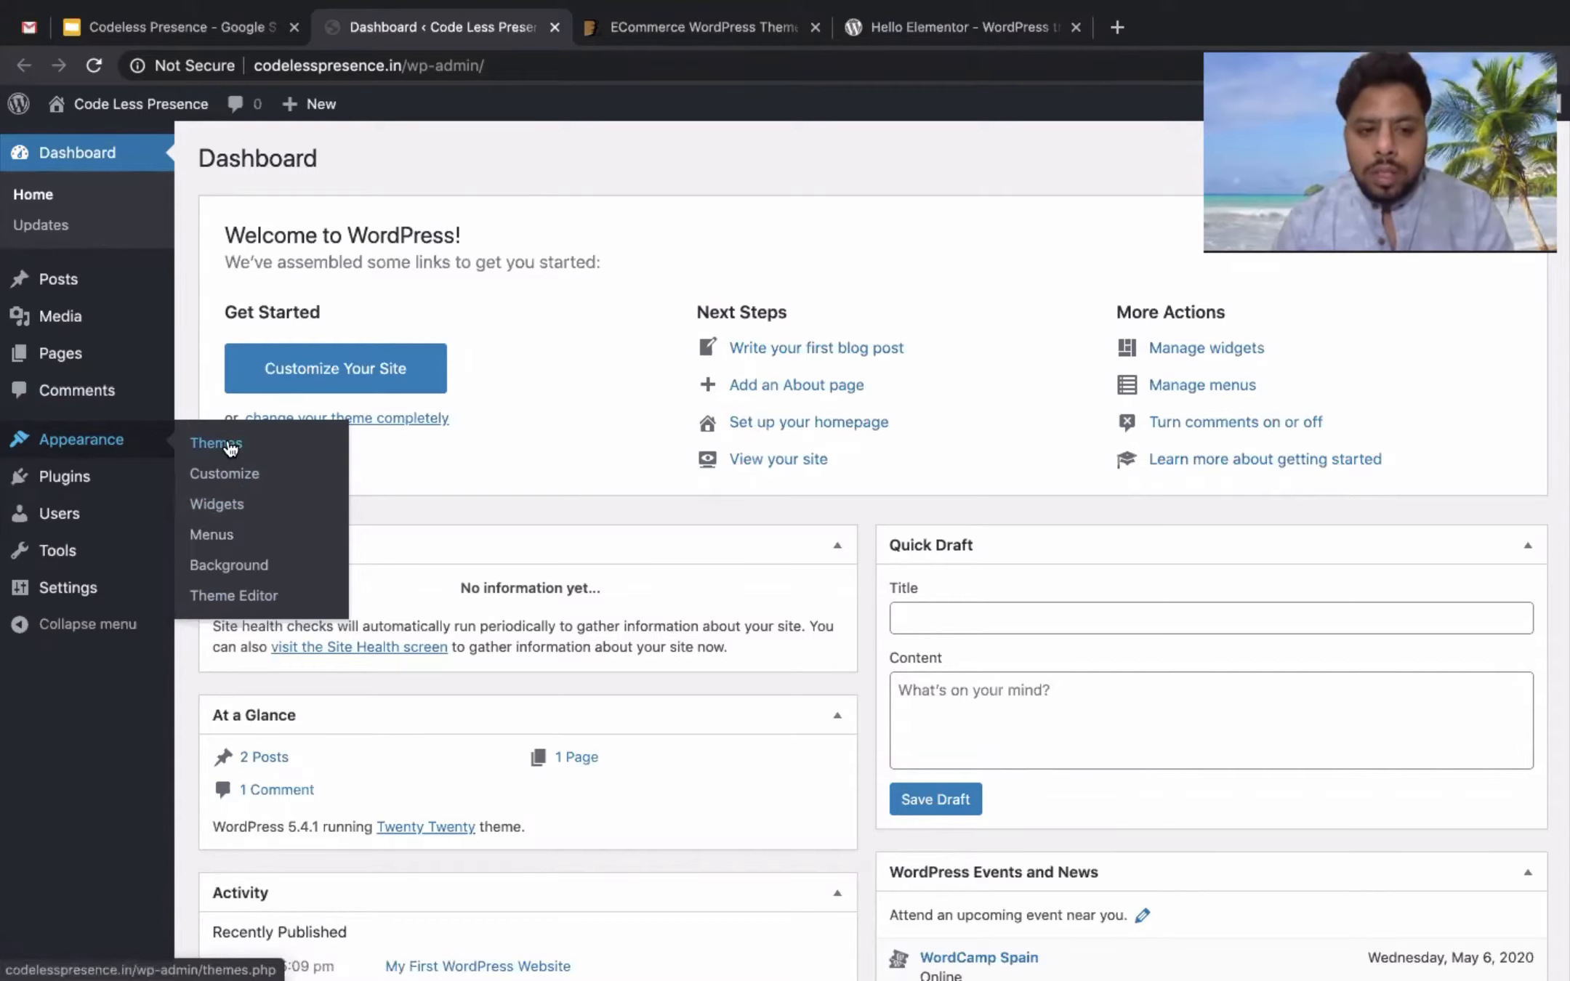
left_click(230, 450)
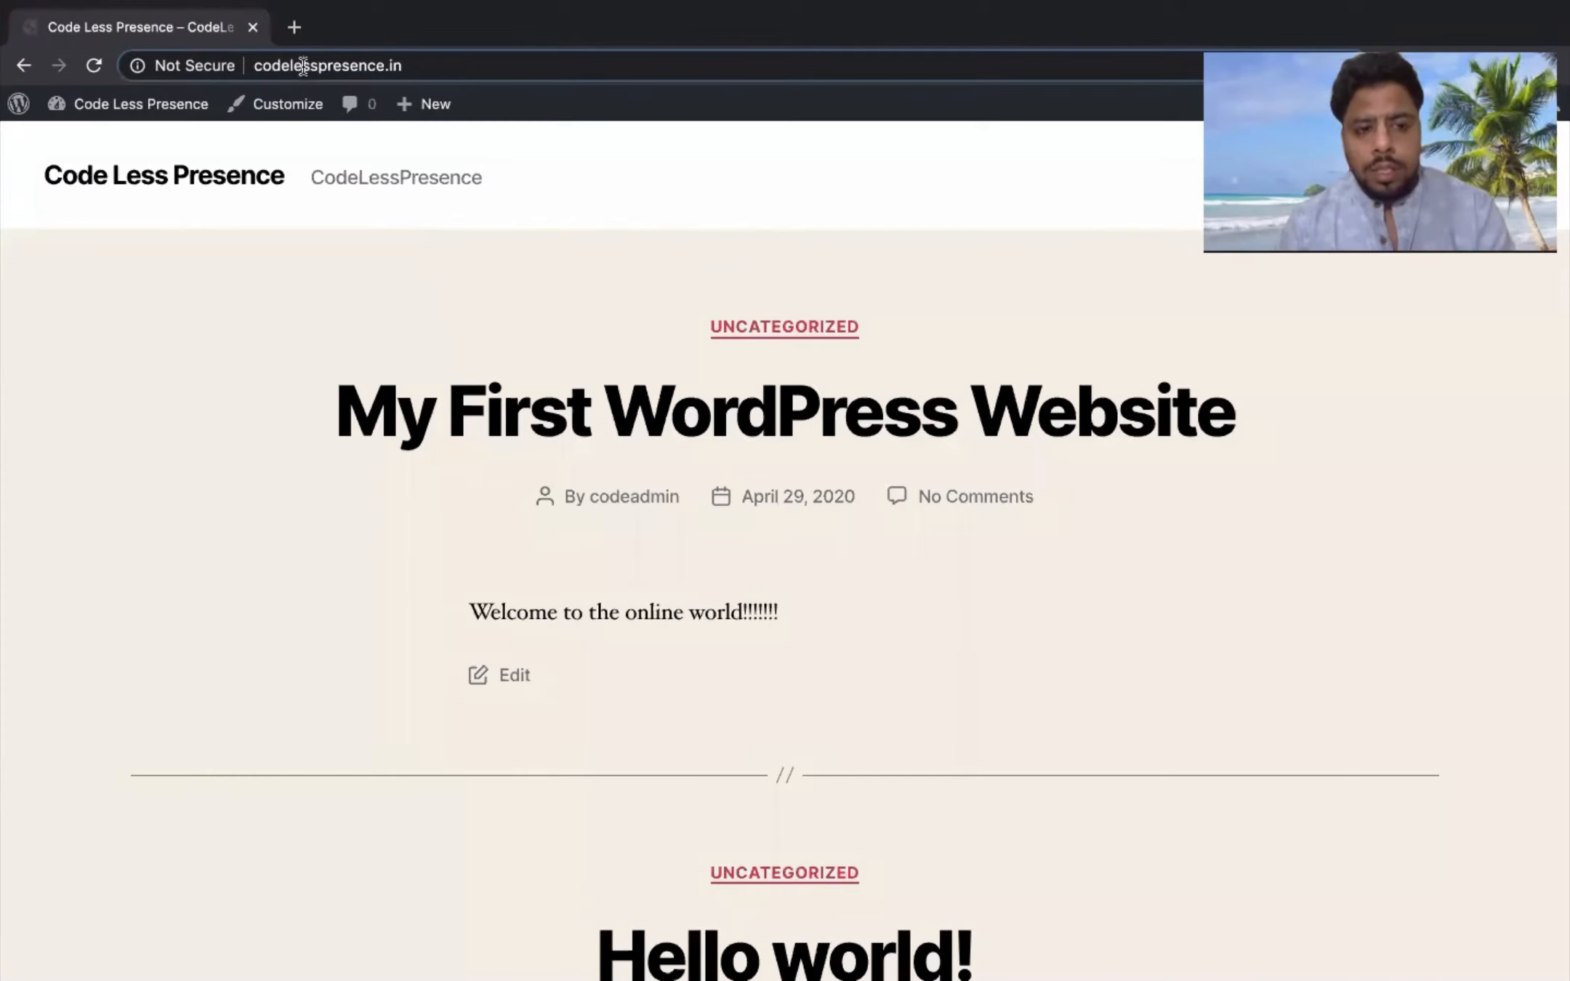
- Look through the live codelesspresence.in home page to see how the current theme presents it
left_click(303, 65)
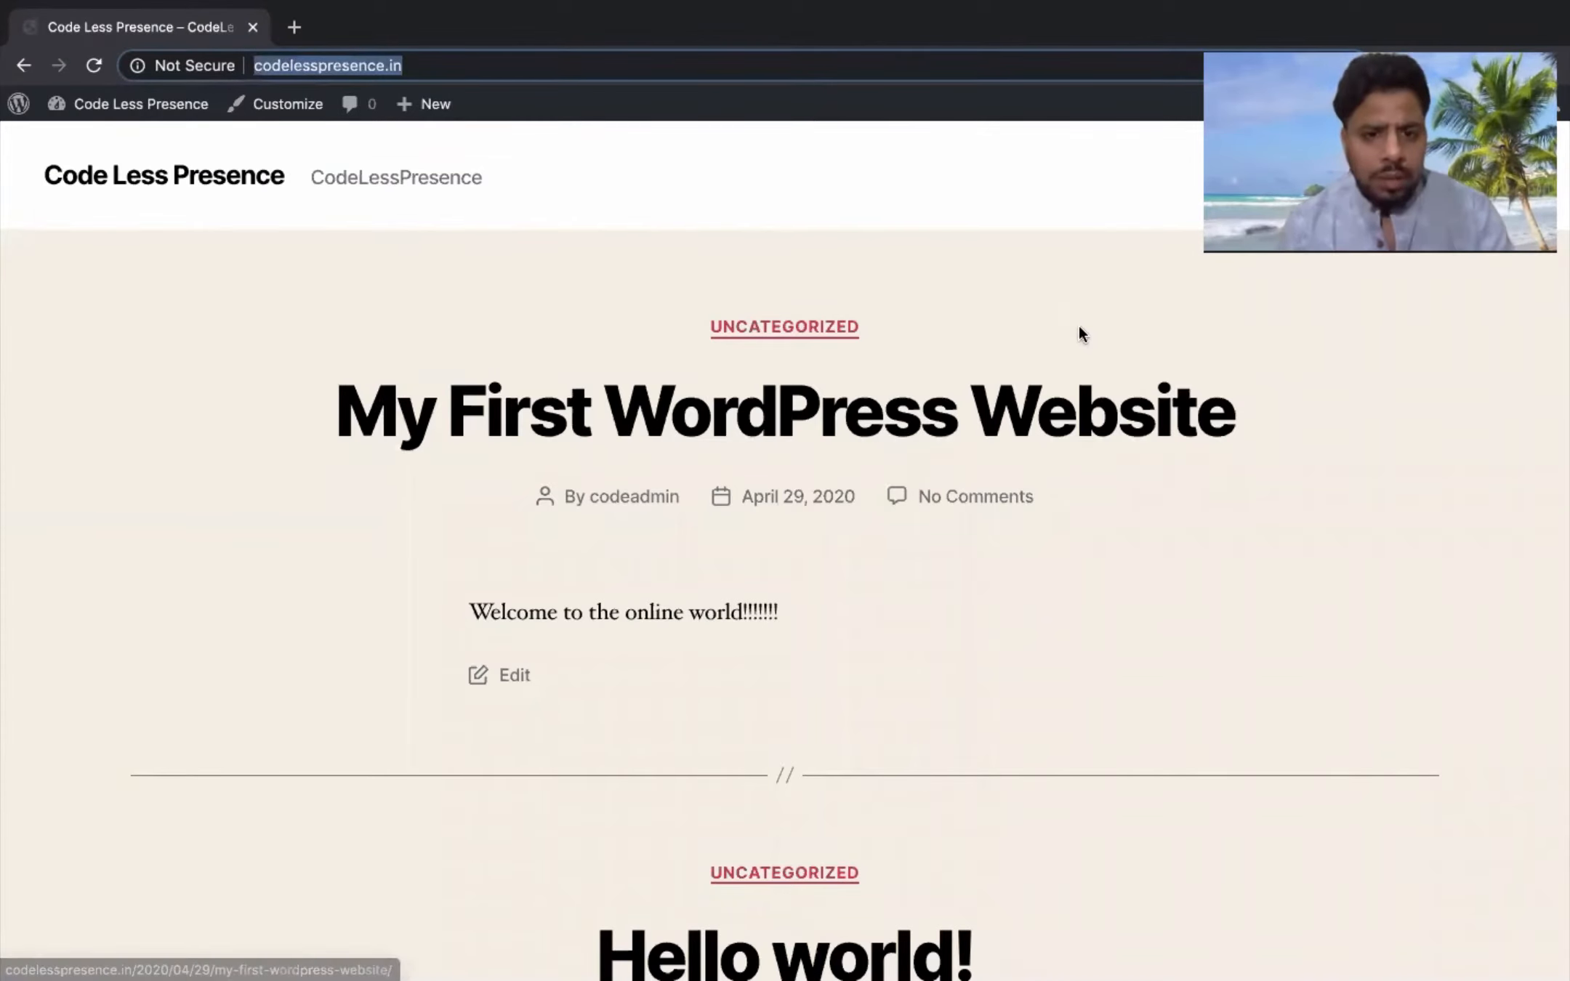
key("ctrl+Up")
left_click(896, 476)
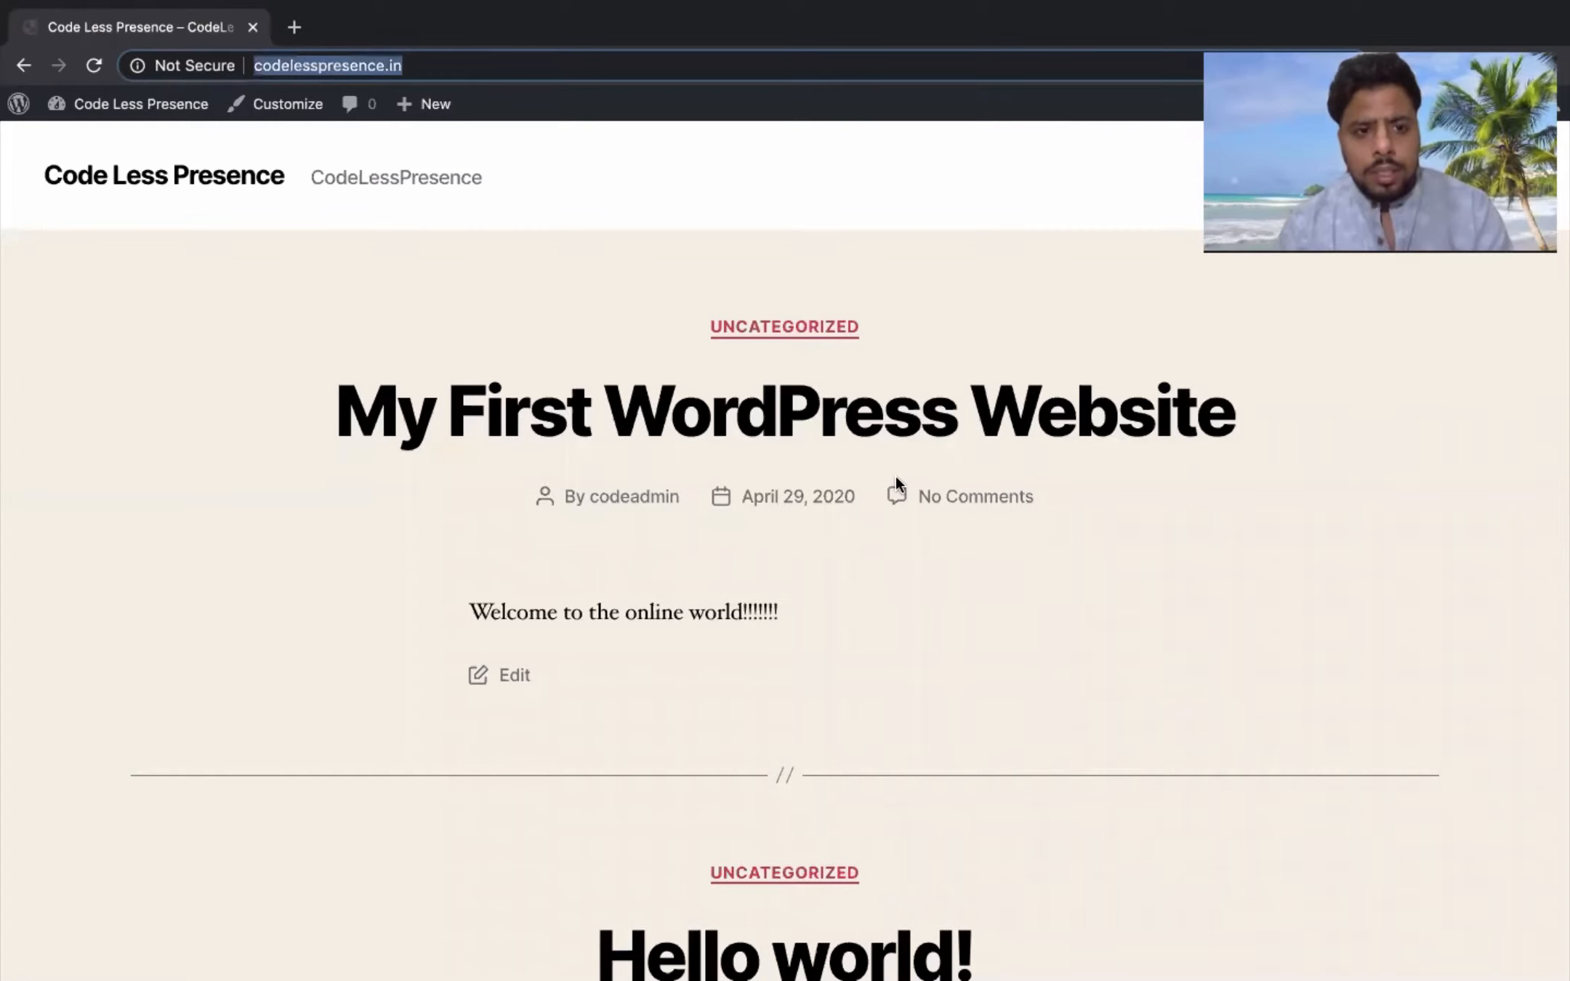
scroll(896, 476, "down", 5)
scroll(895, 476, "up", 5)
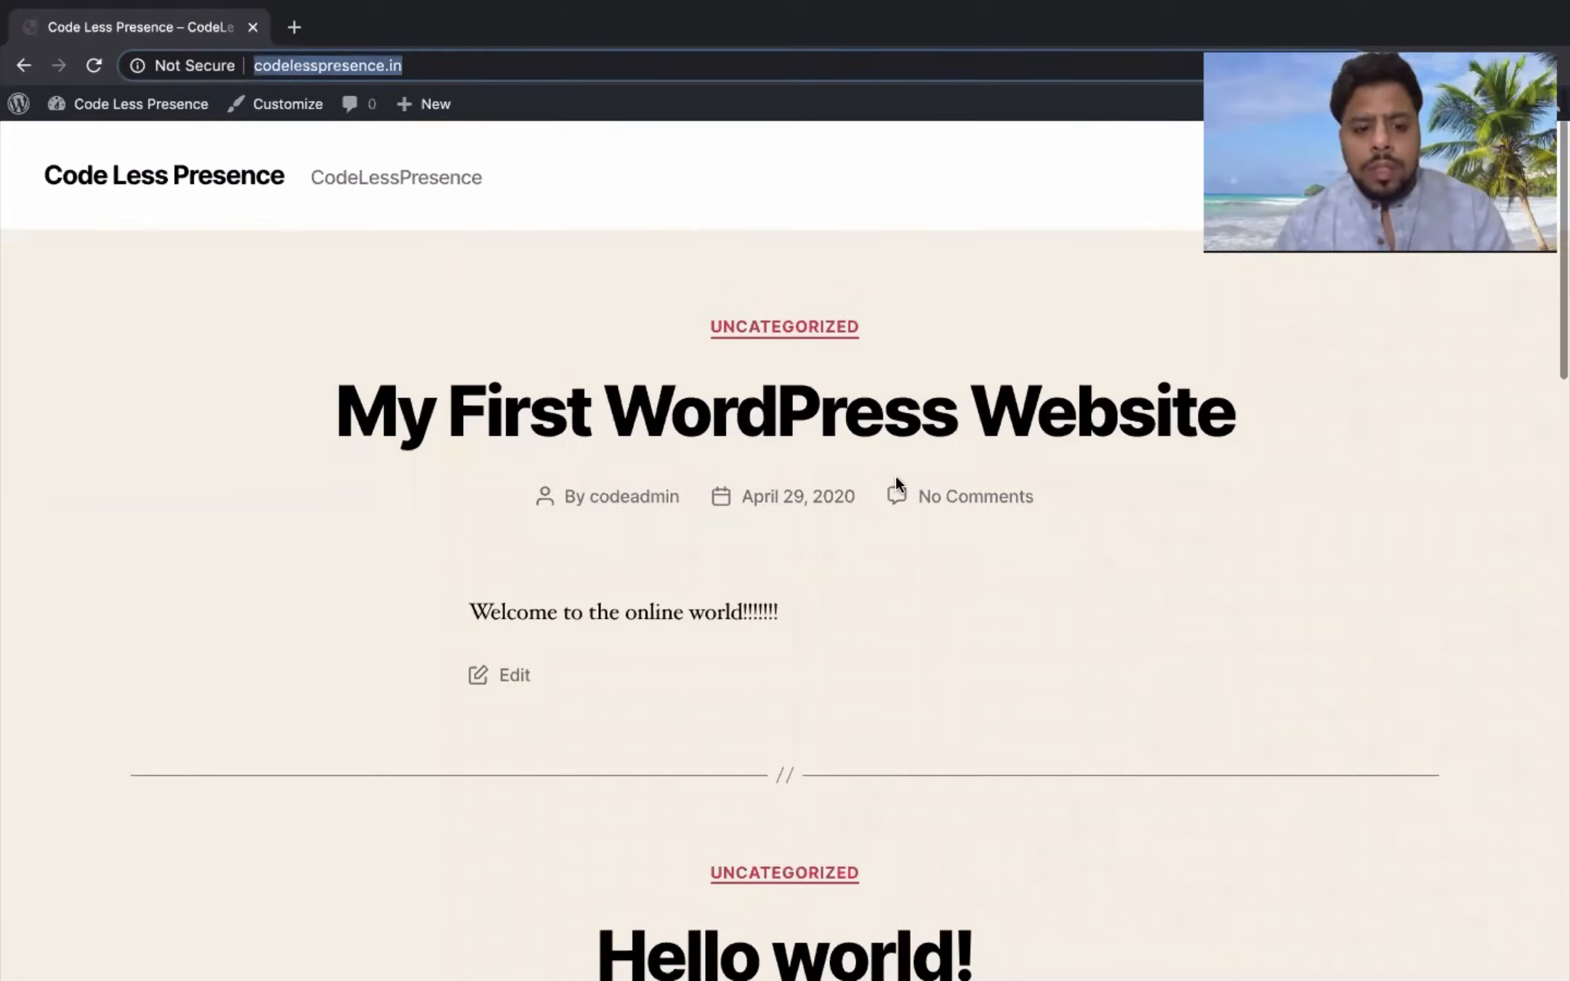
scroll(895, 481, "down", 15)
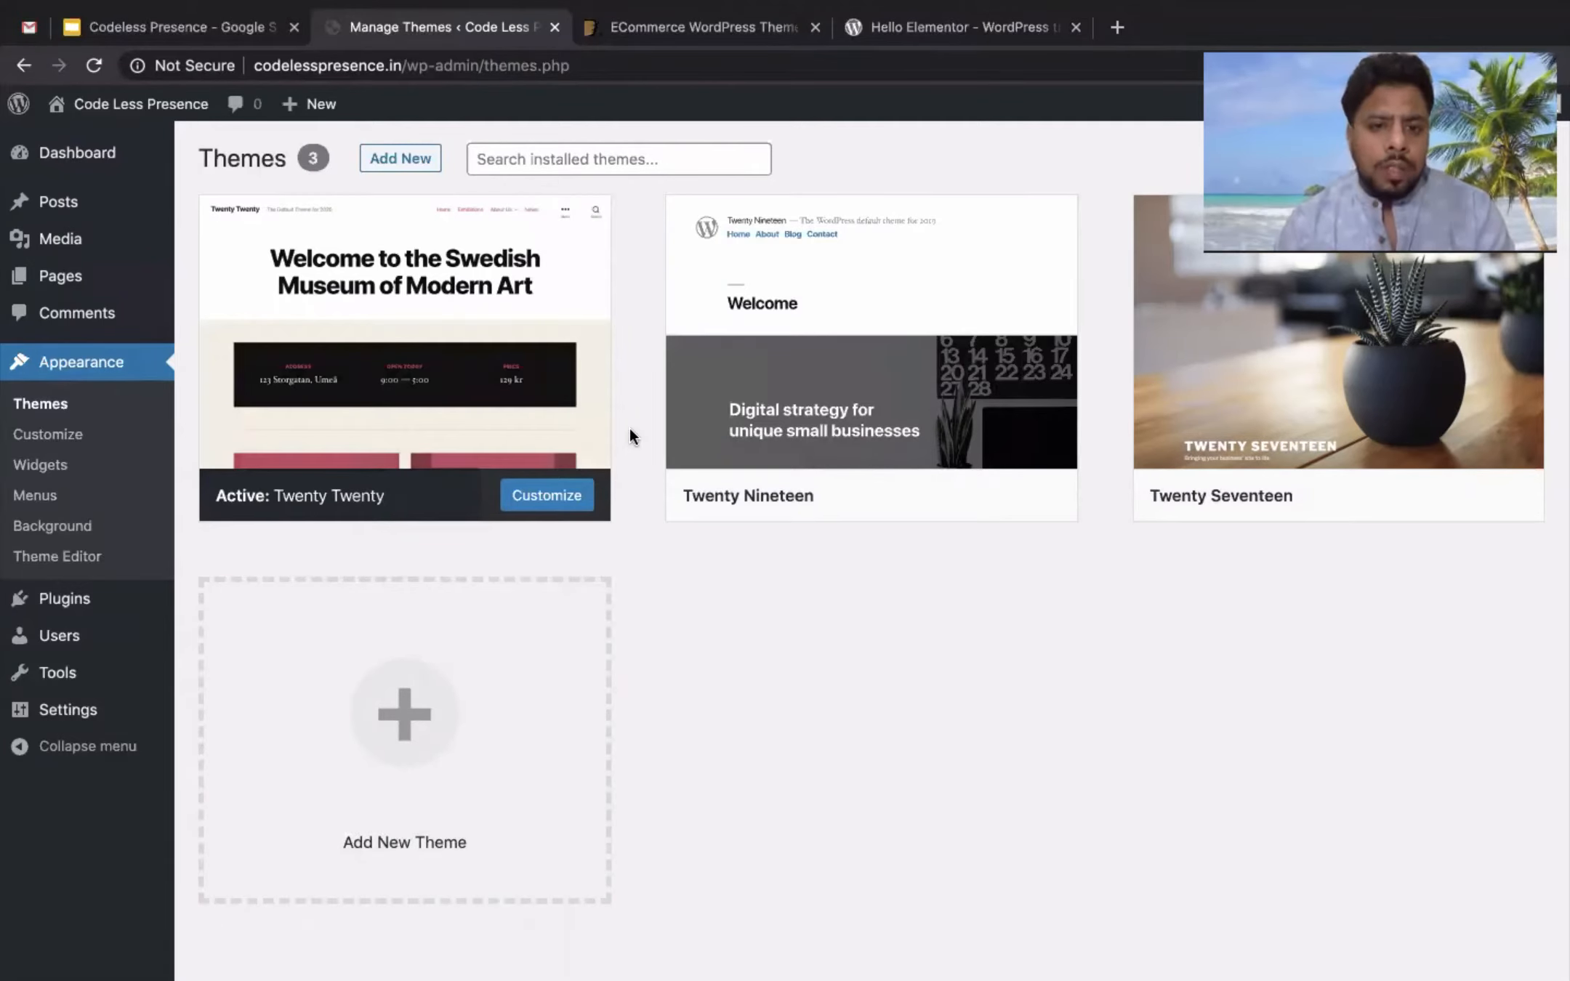
- Activate the Twenty Nineteen theme and reload the live codelesspresence.in home page
mouse_move(411, 482)
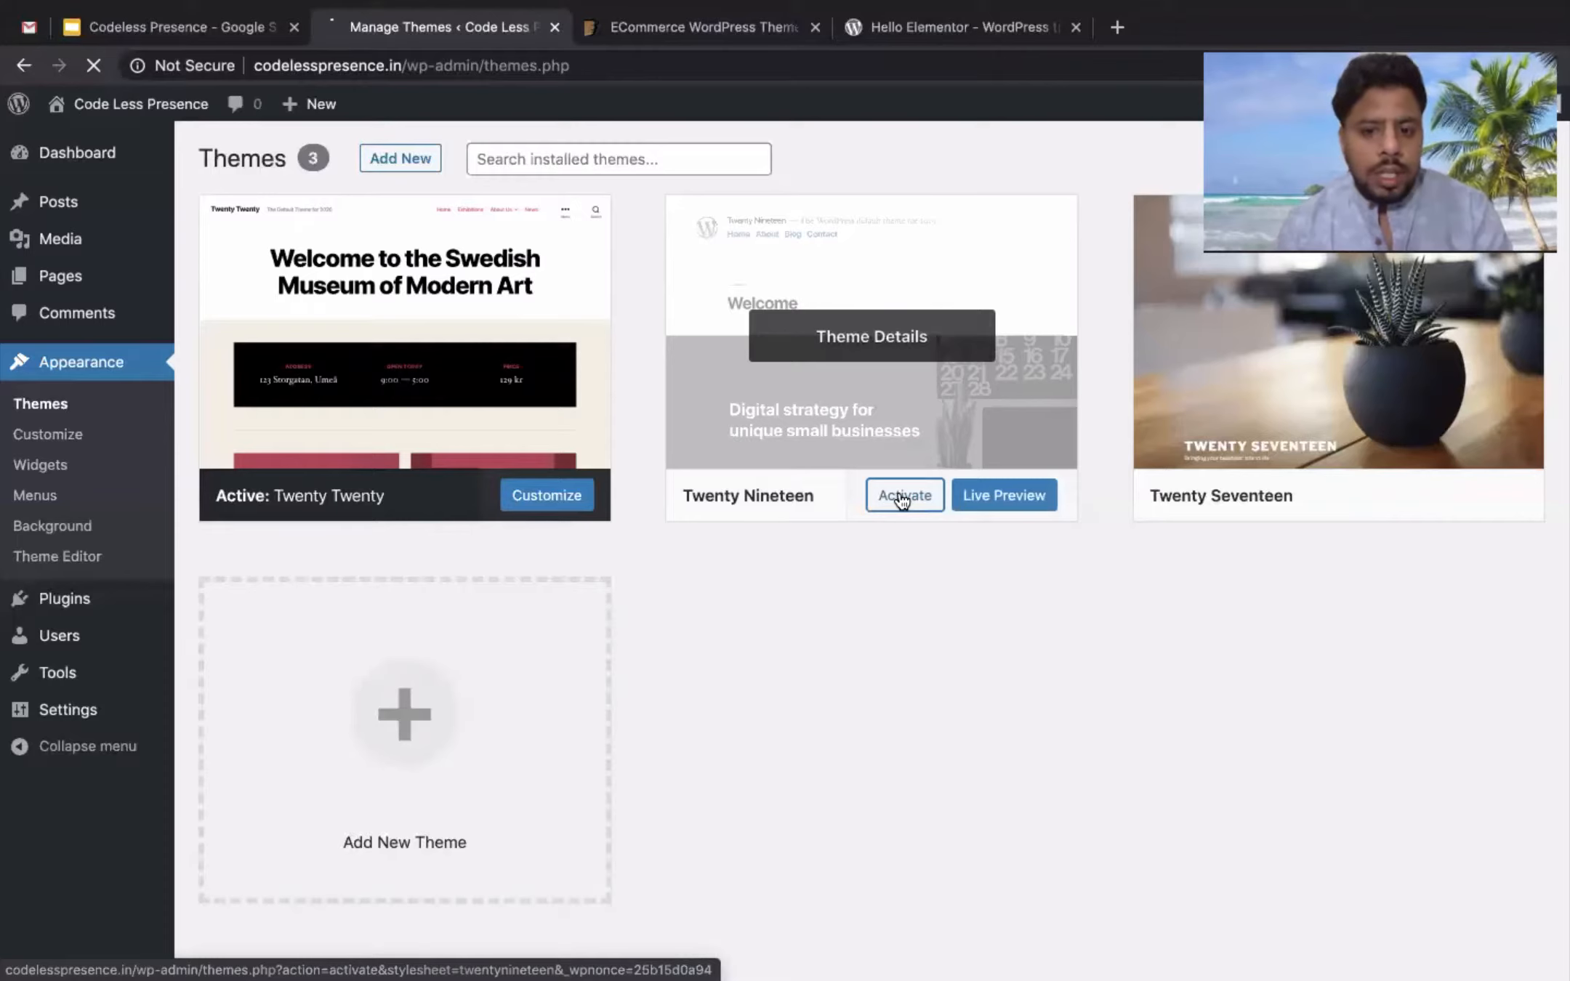
left_click(901, 498)
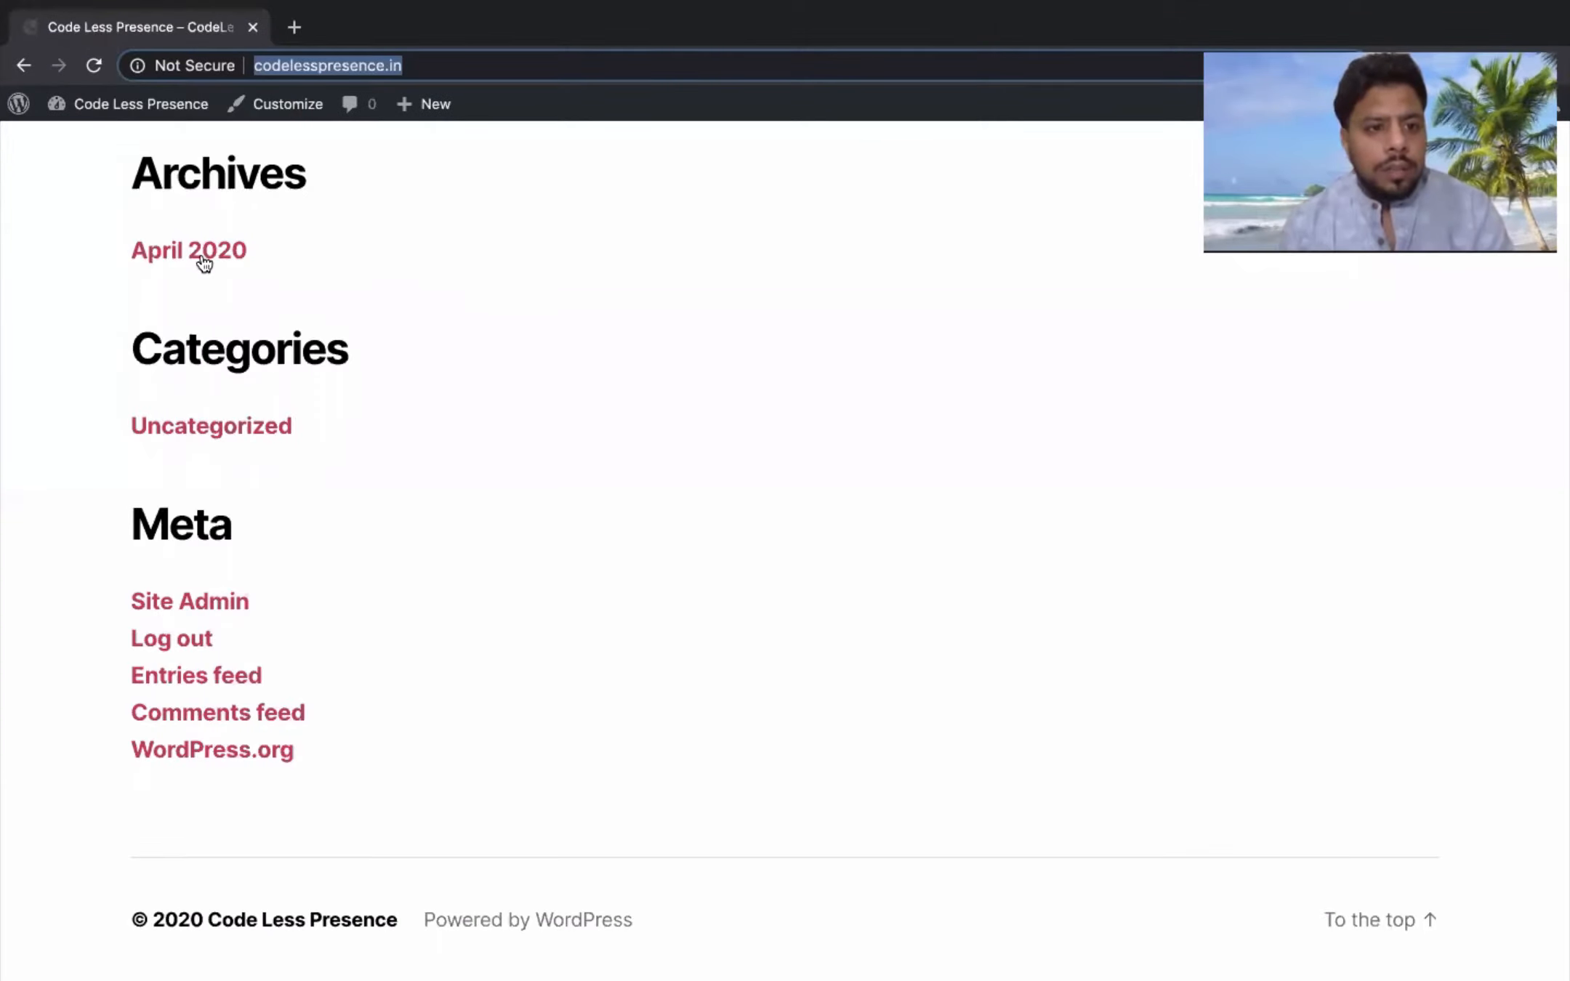
scroll(450, 271, "up", 15)
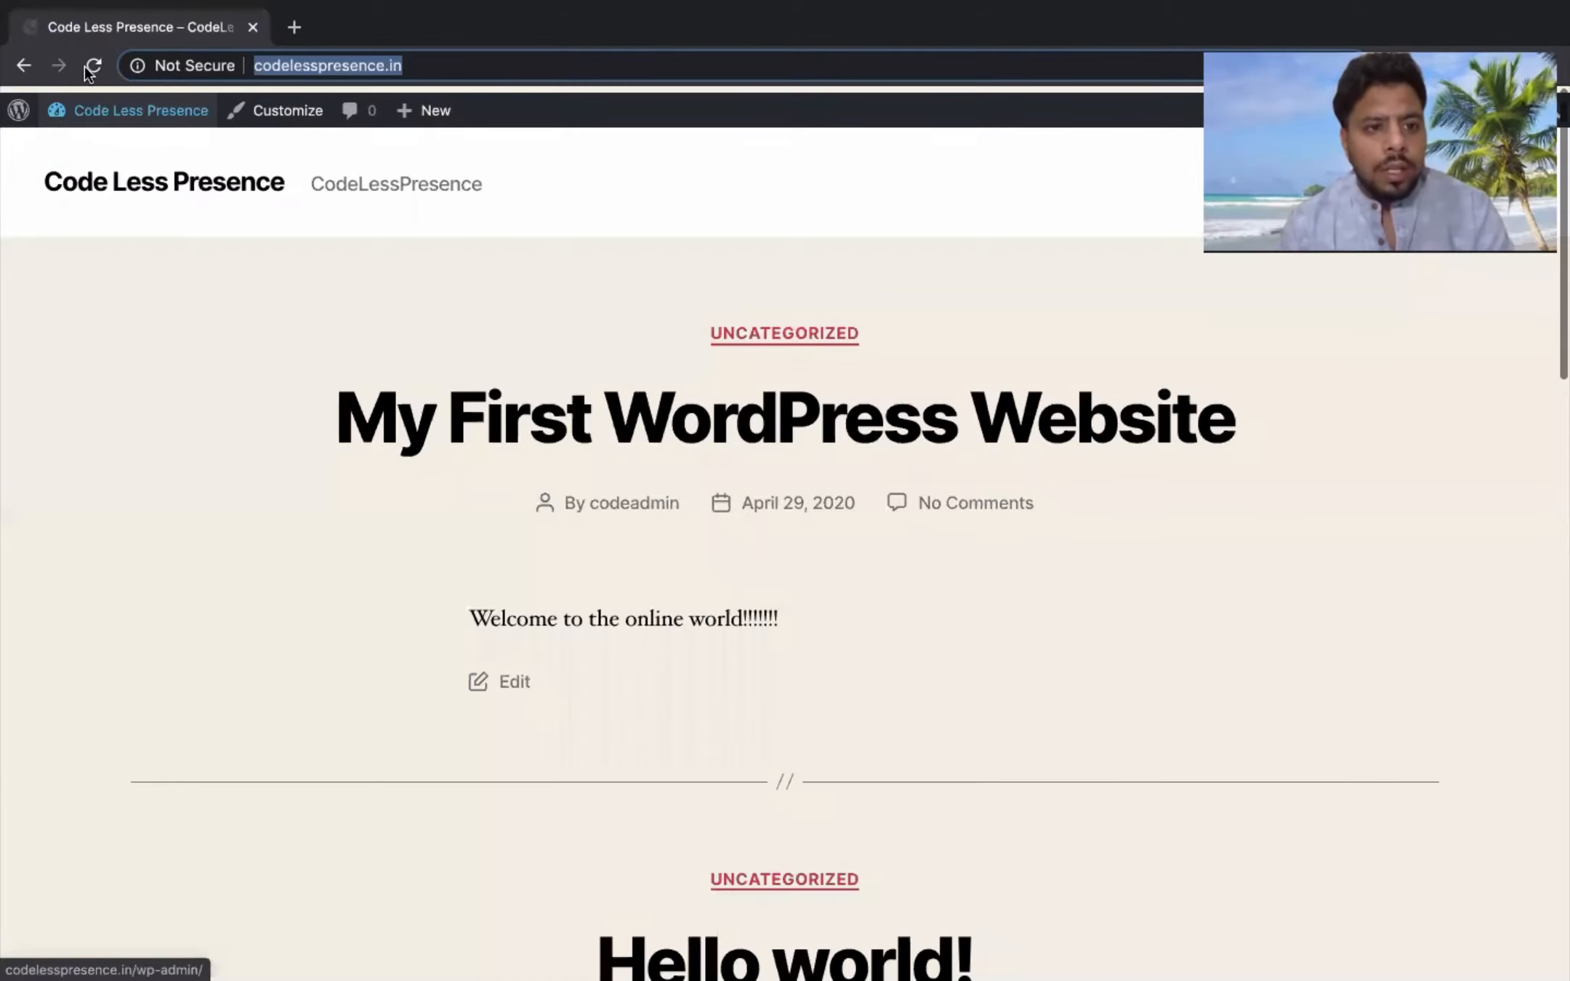
left_click(847, 393)
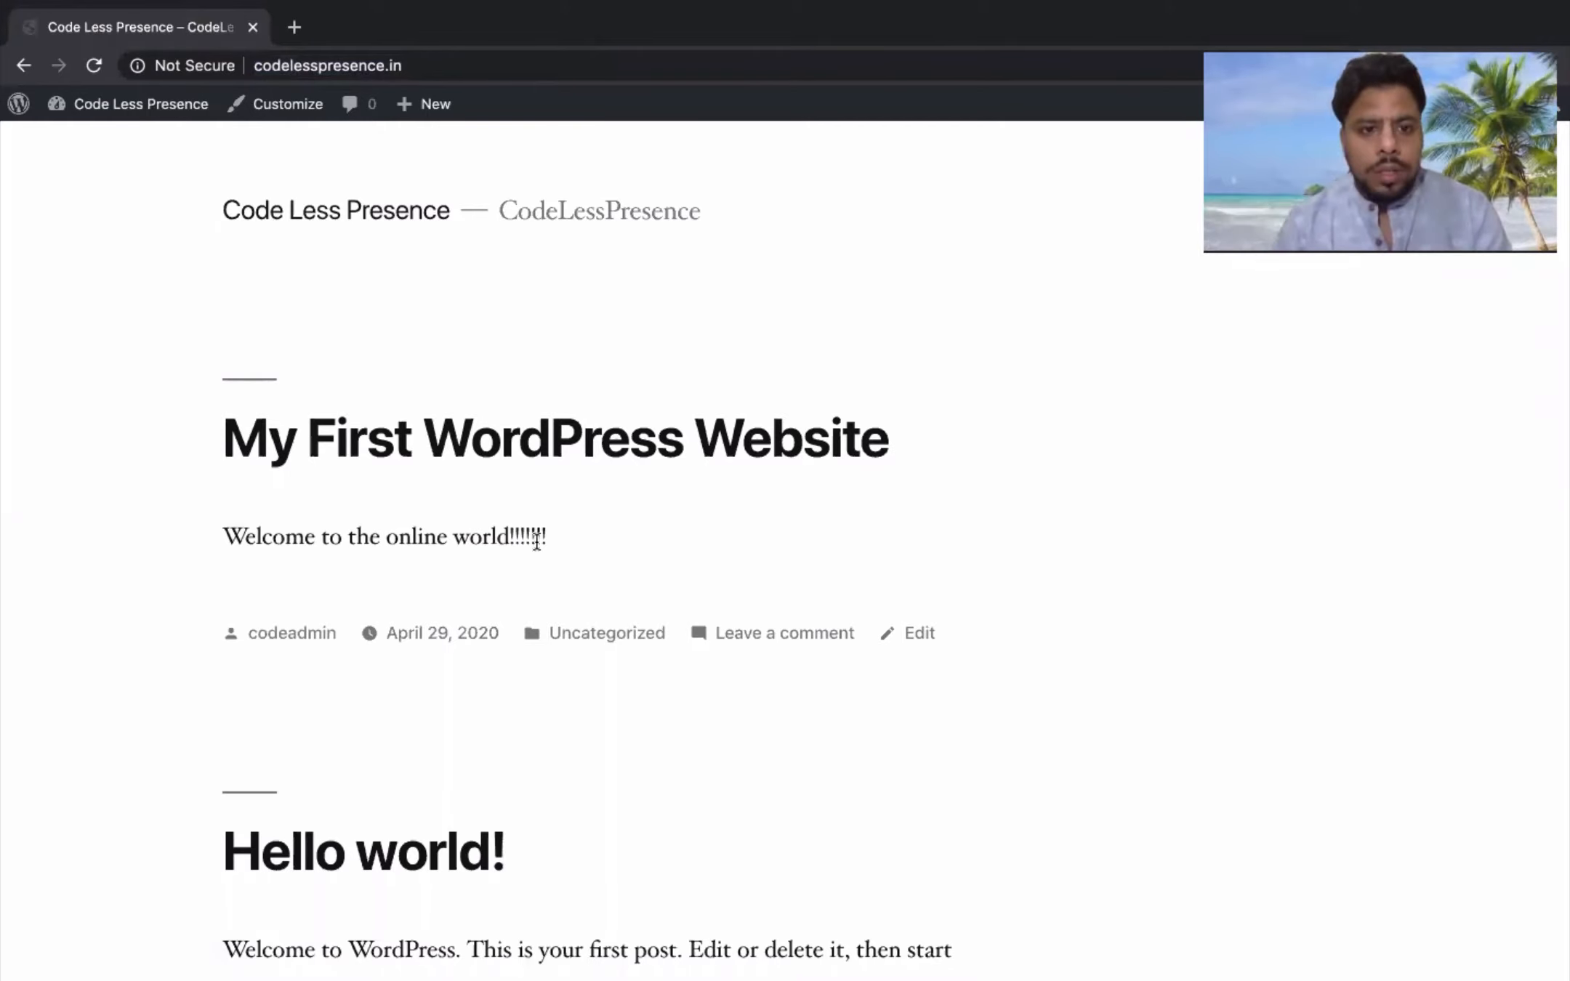
- Return to the admin site, start adding a new theme, and browse the featured themes
key("ctrl+Left")
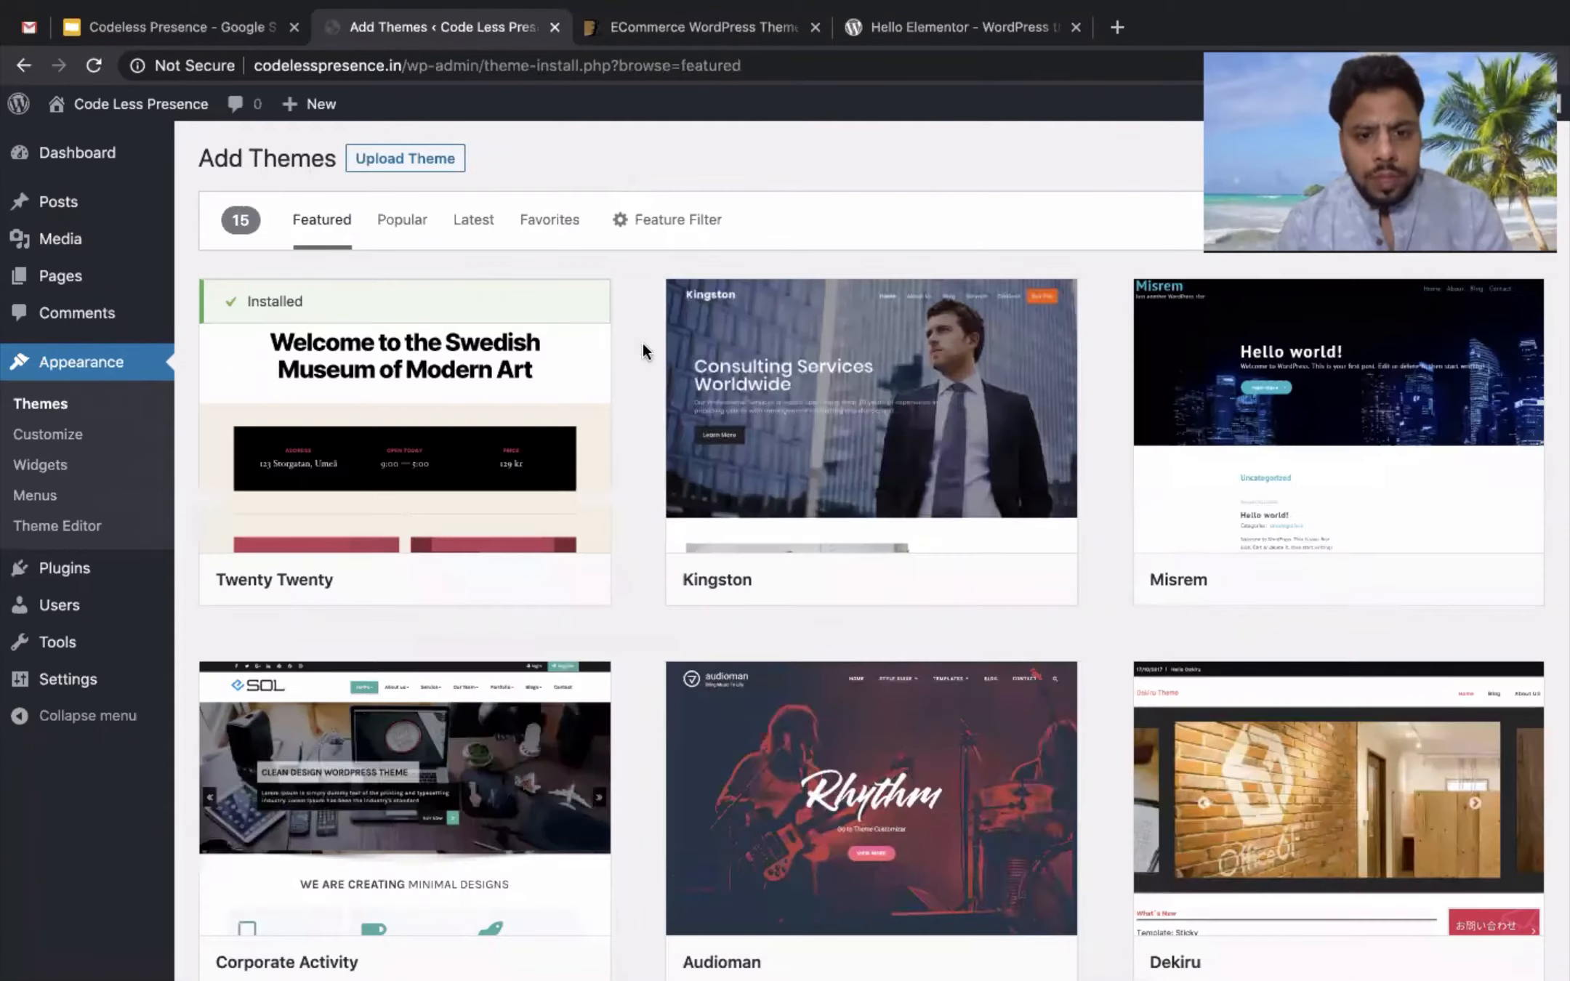
mouse_move(669, 513)
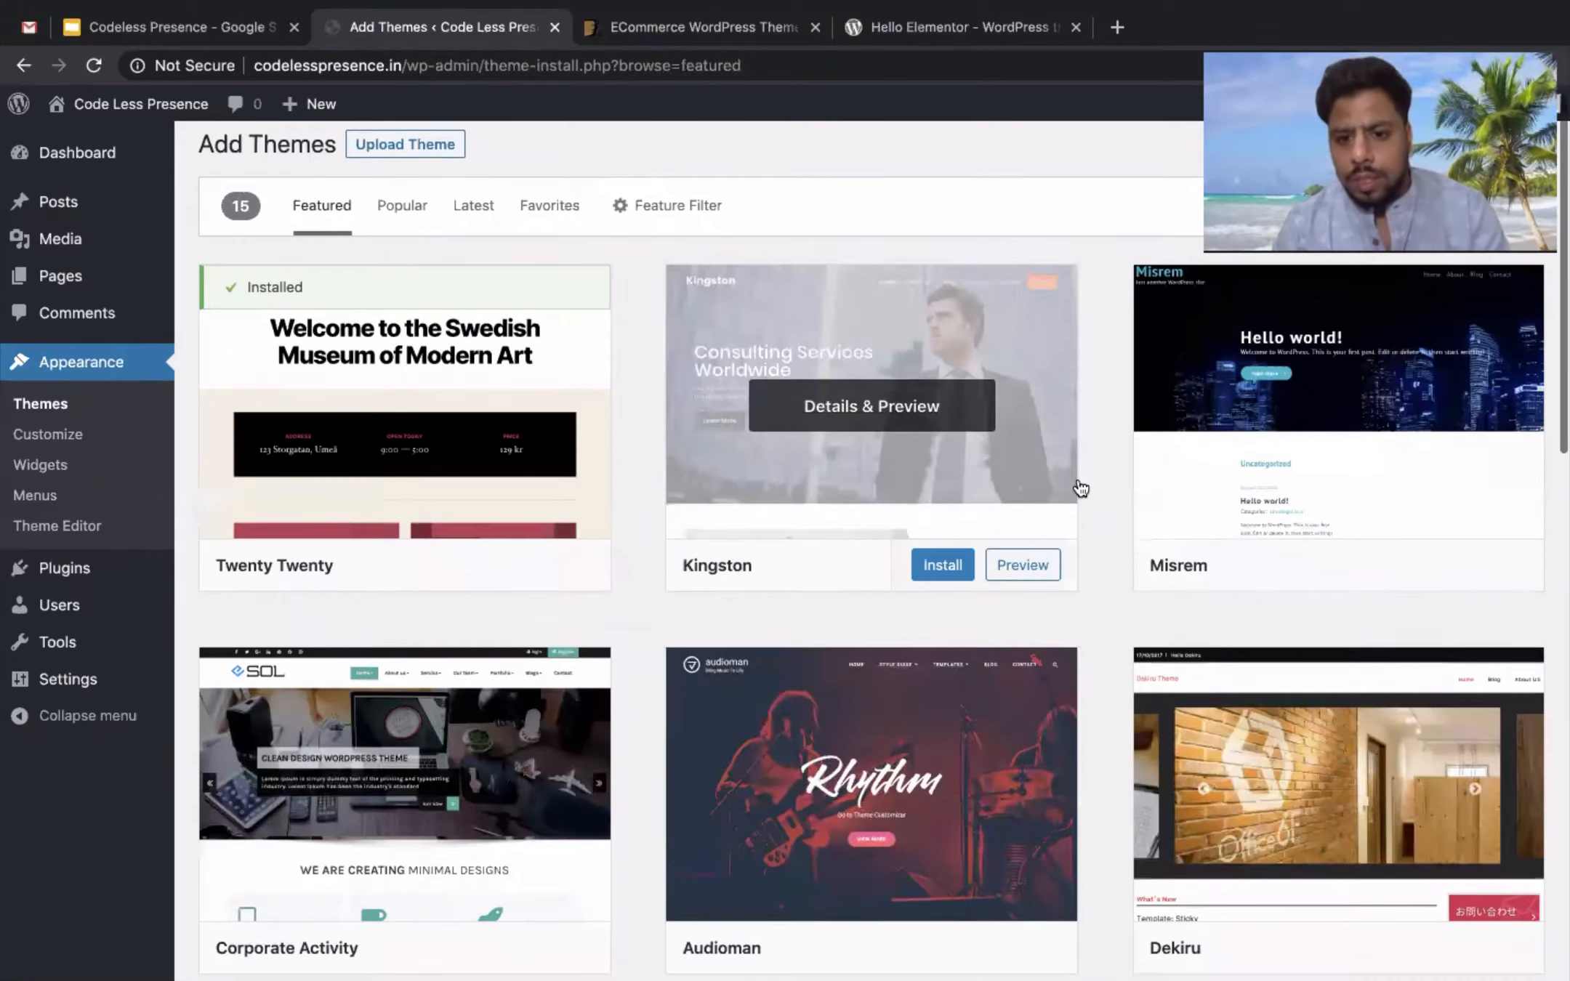
scroll(943, 516, "down", 2)
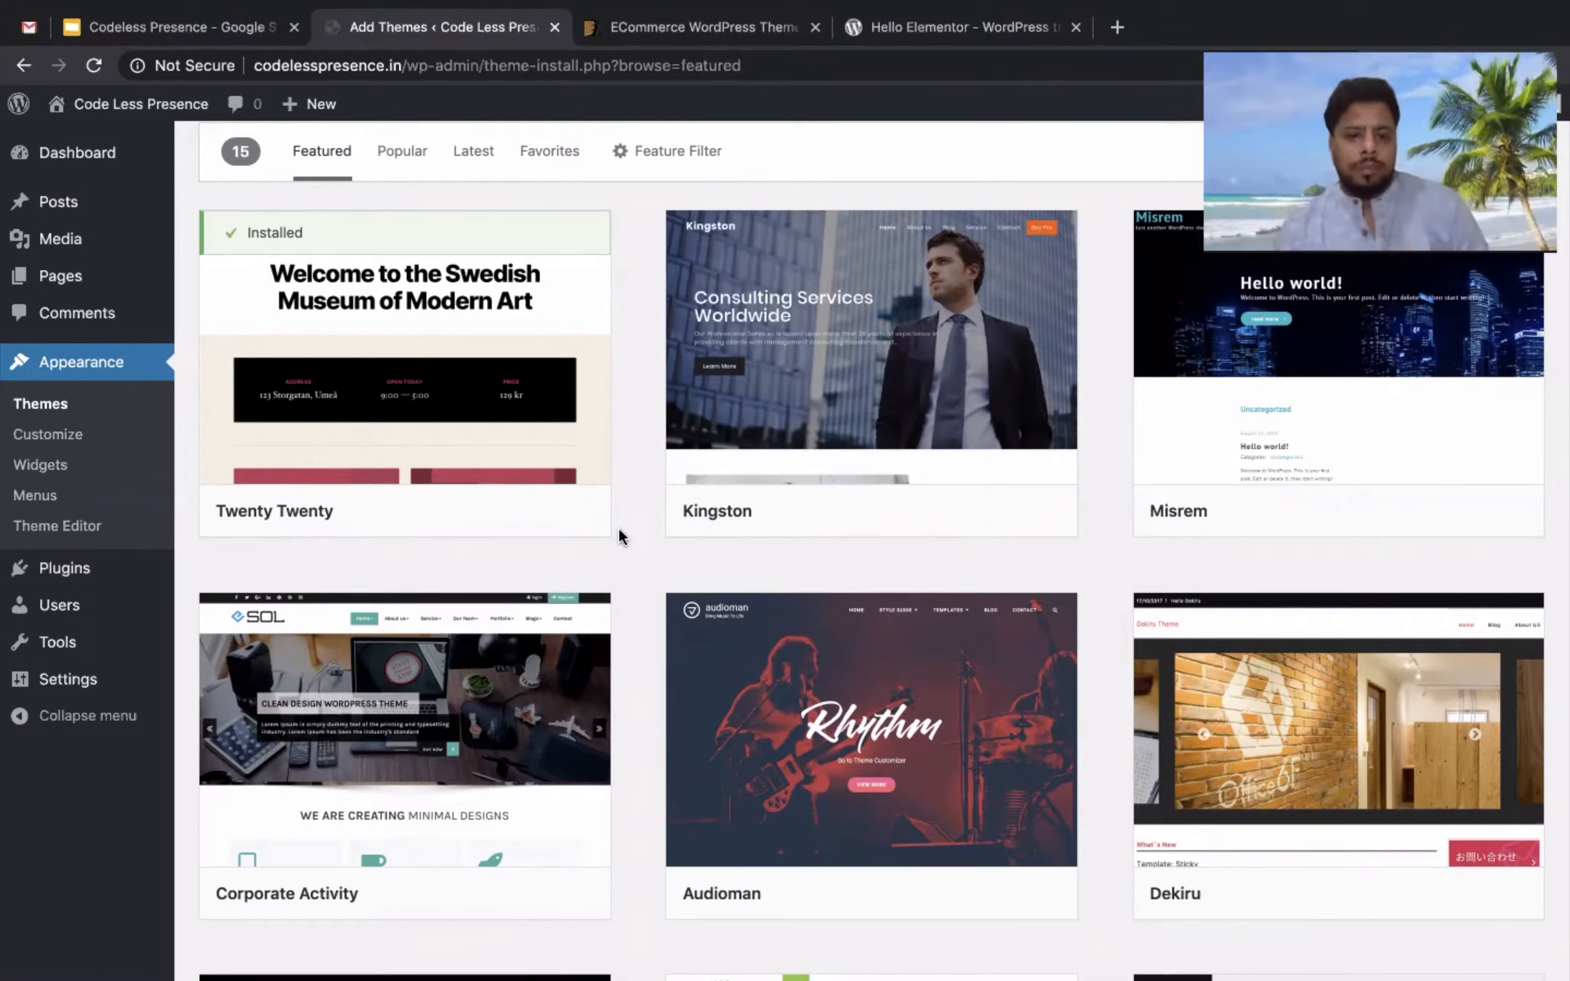
- Switch back to the presentation and advance to the Plugins slide
left_click(194, 31)
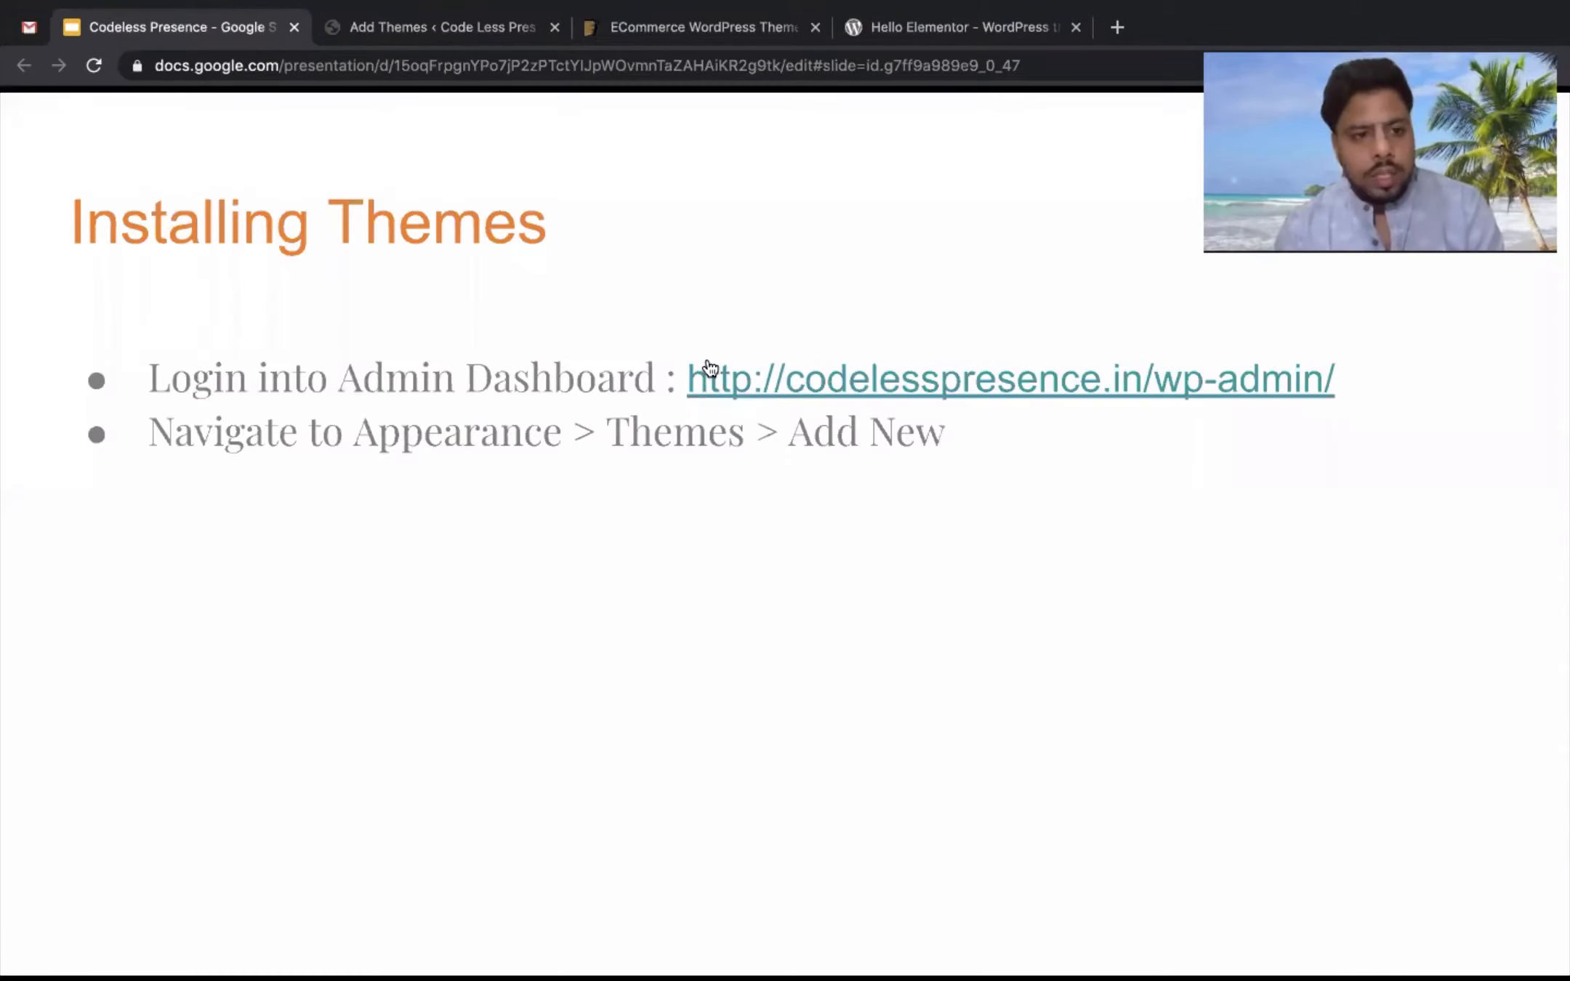
key("Right")
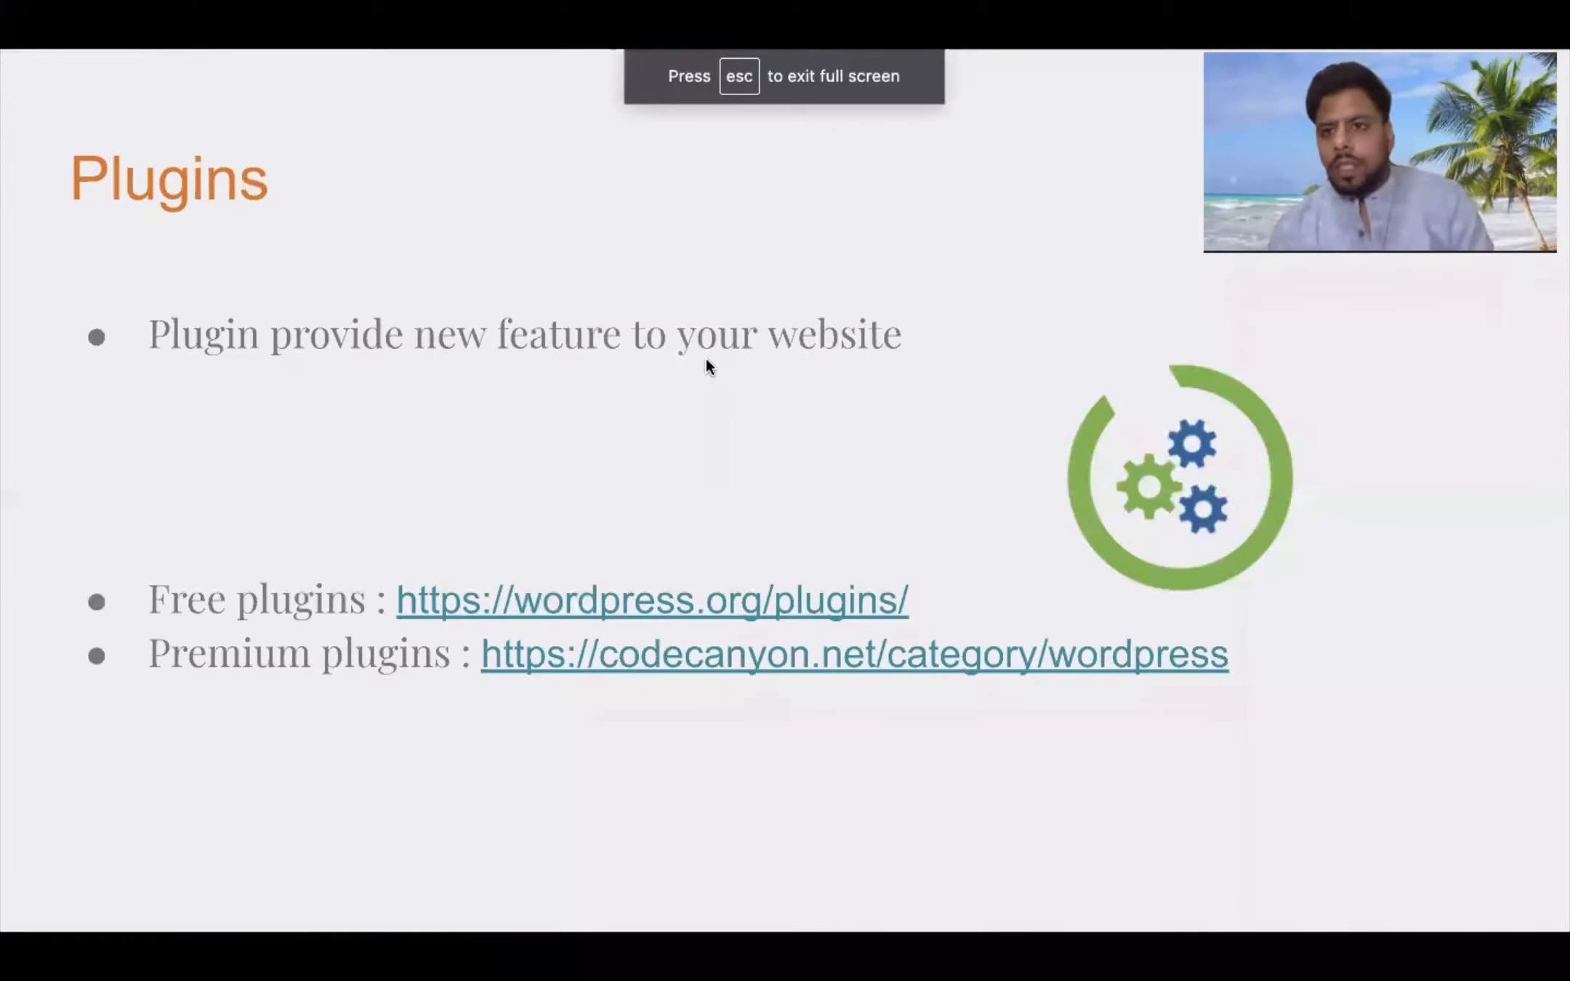
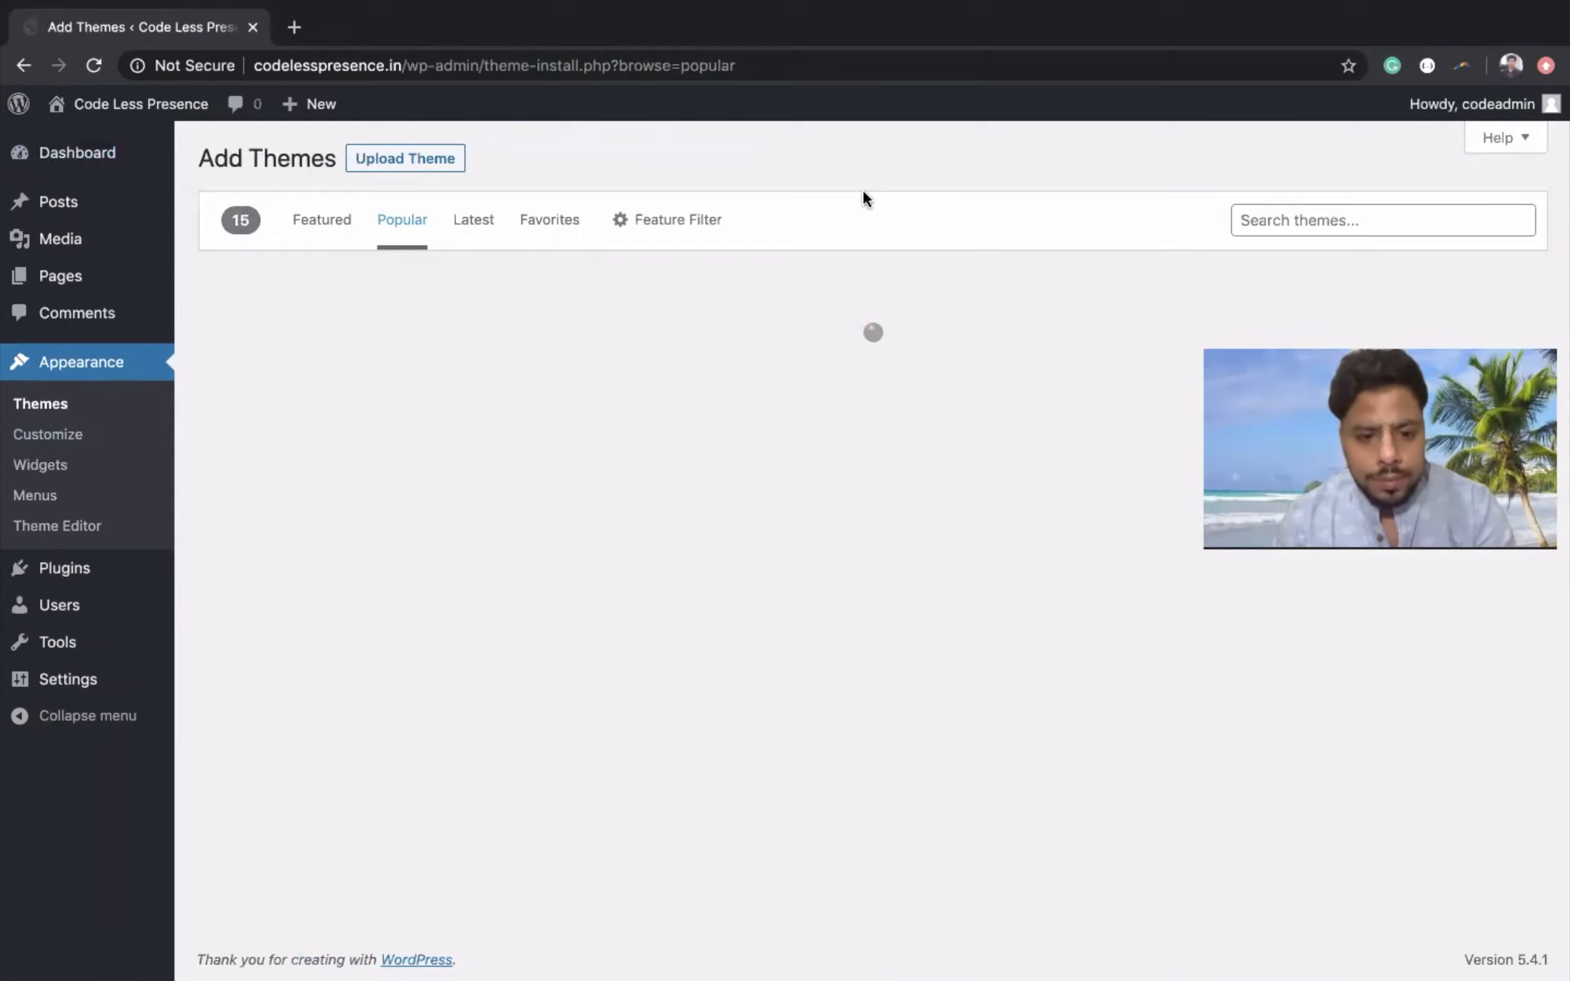
- Find the Astra theme among the popular themes, install it, and activate it
scroll(618, 712, "down", 3)
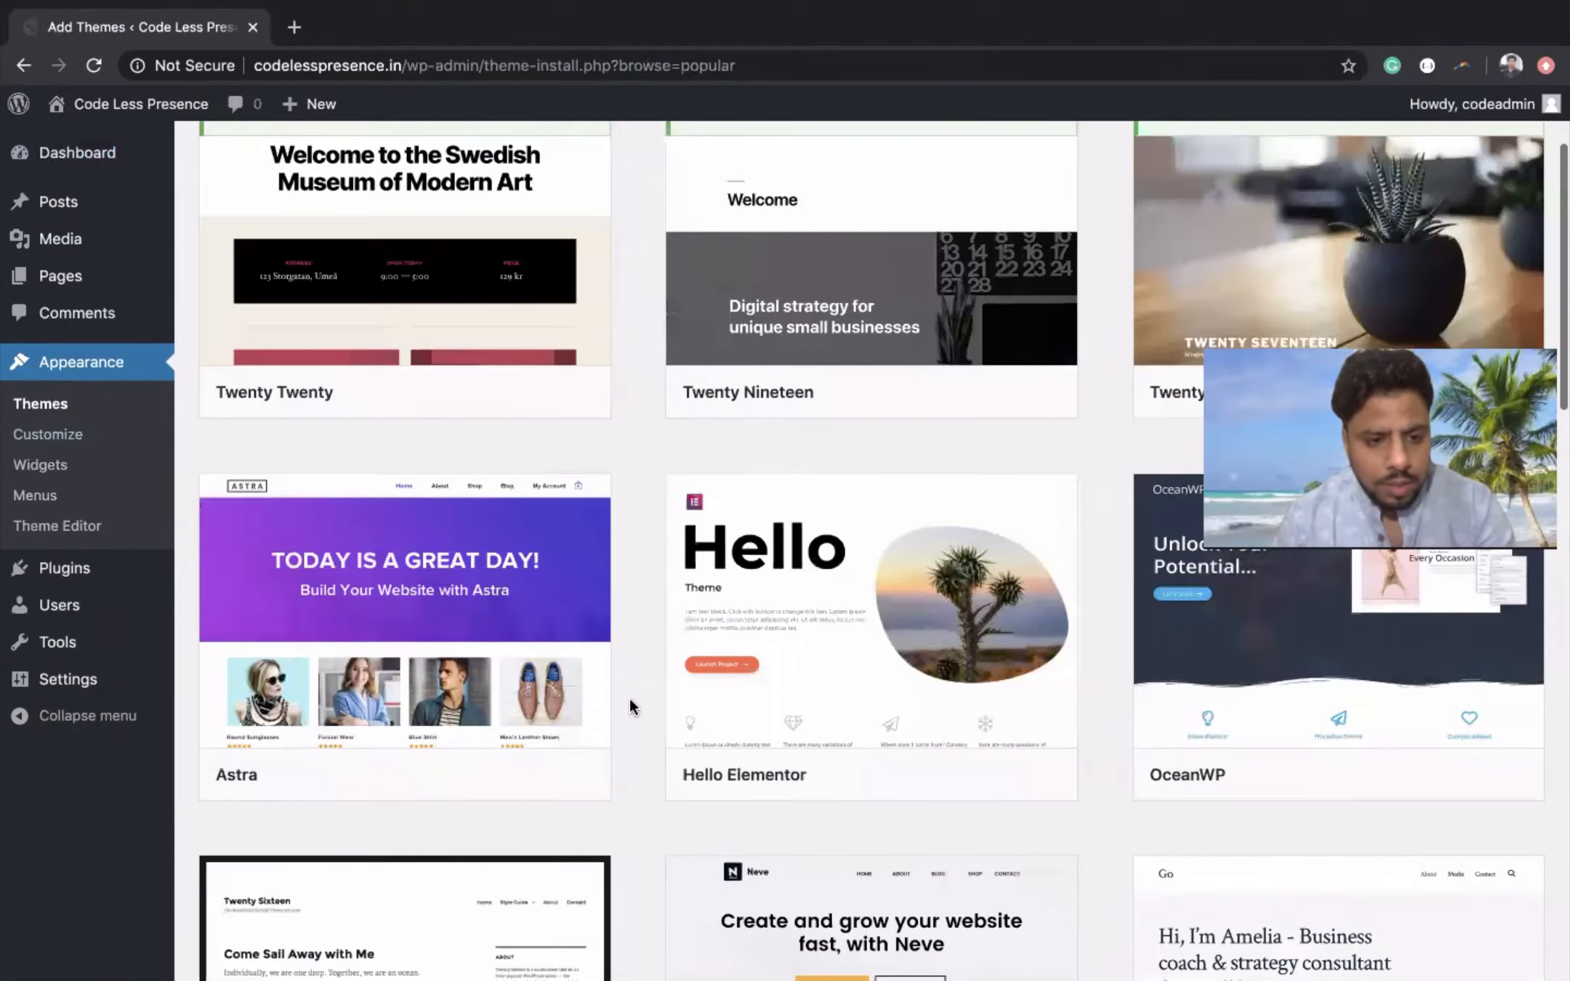
mouse_move(343, 603)
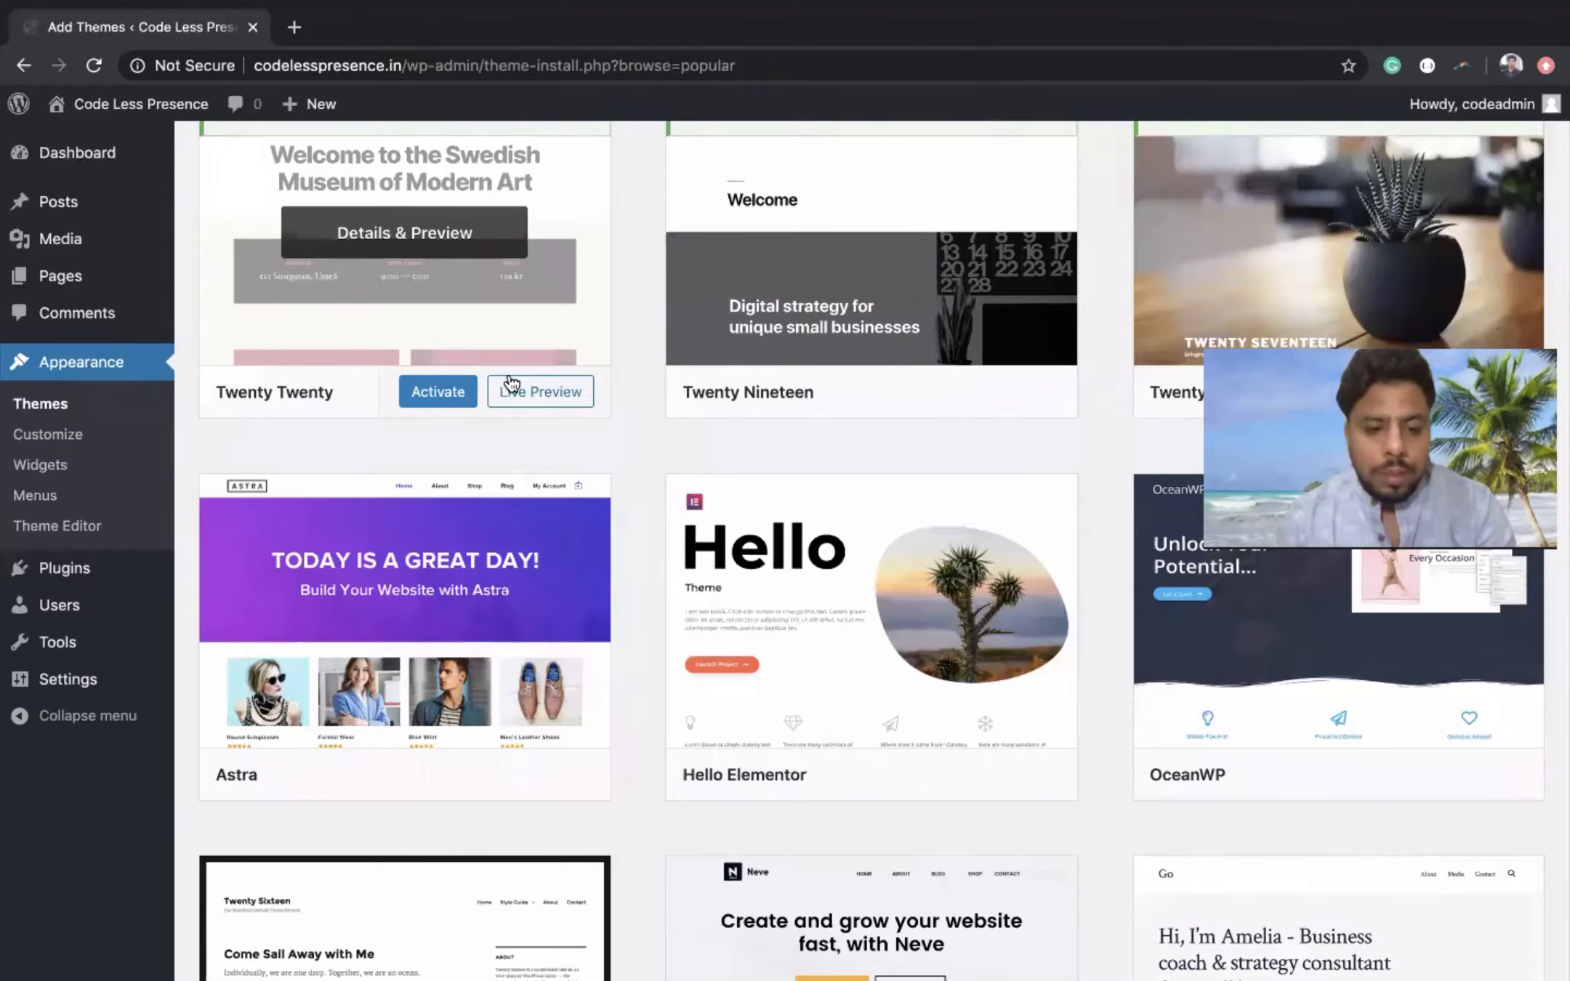
scroll(450, 647, "down", 1)
scroll(468, 719, "down", 2)
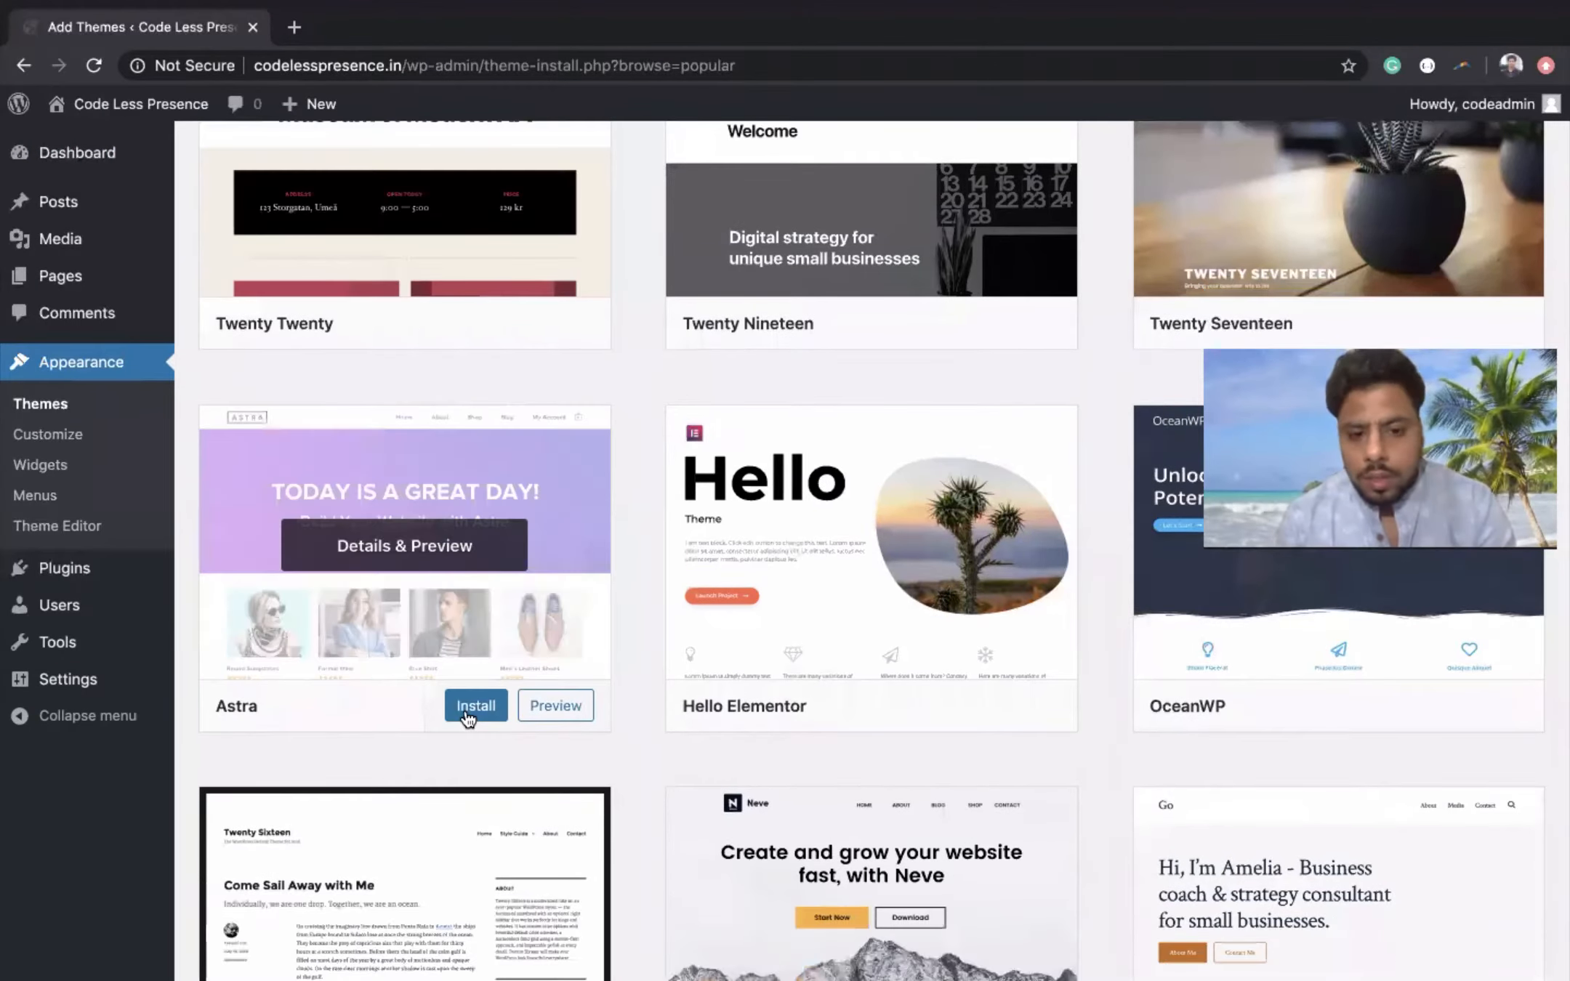
left_click(468, 709)
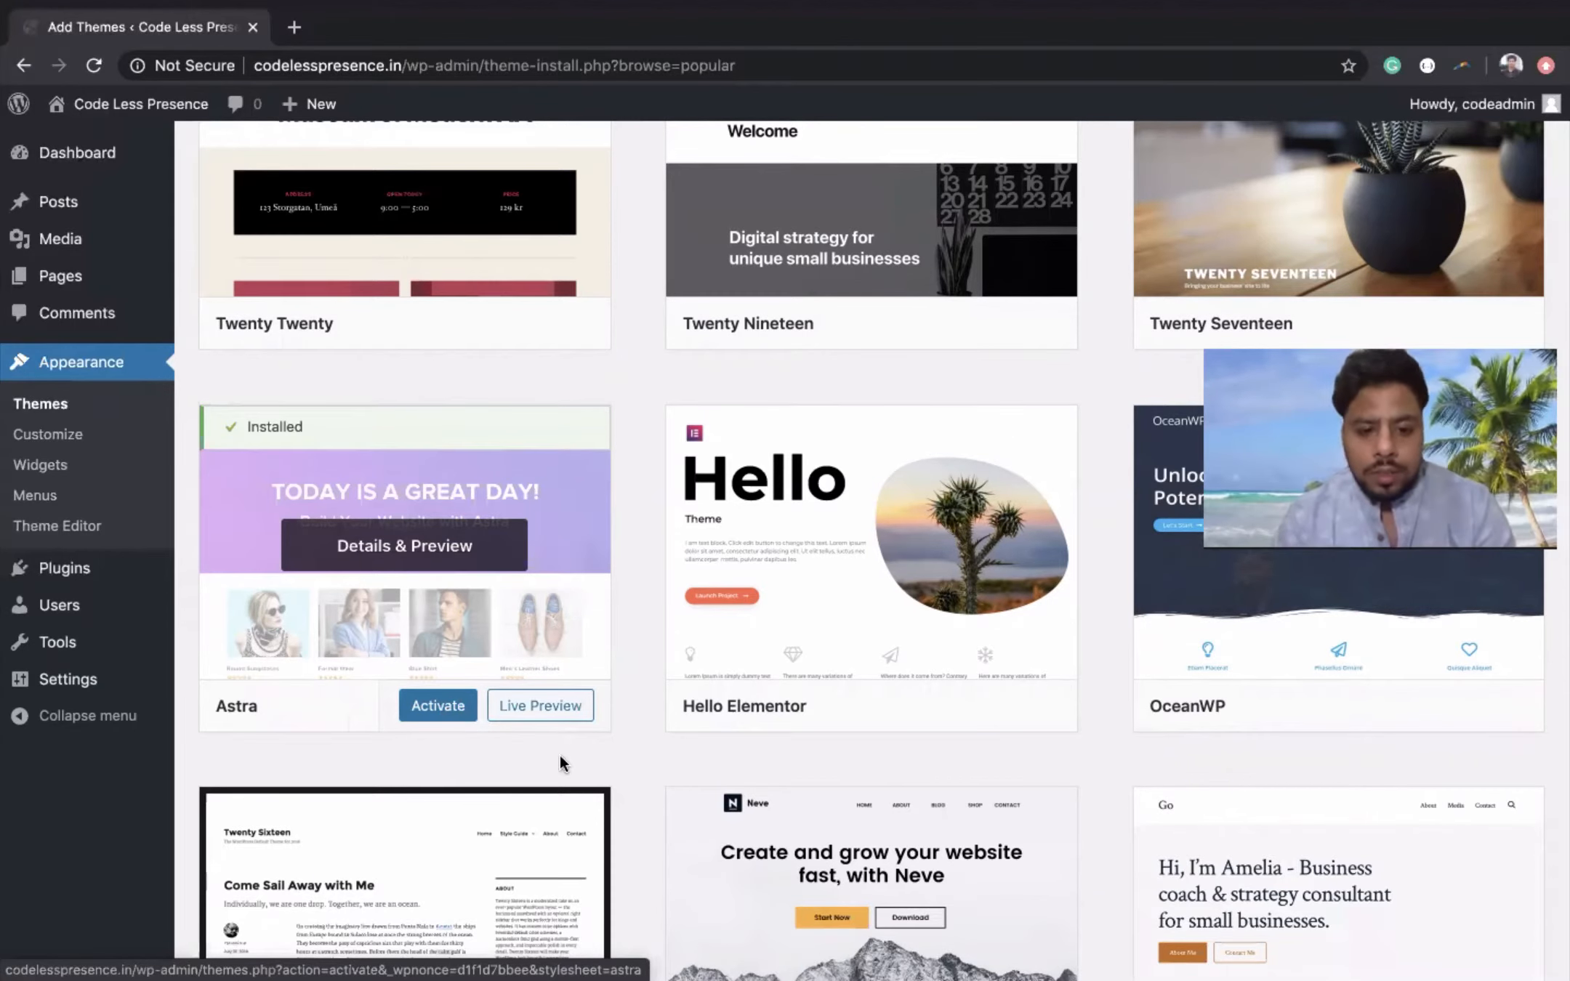
left_click(438, 706)
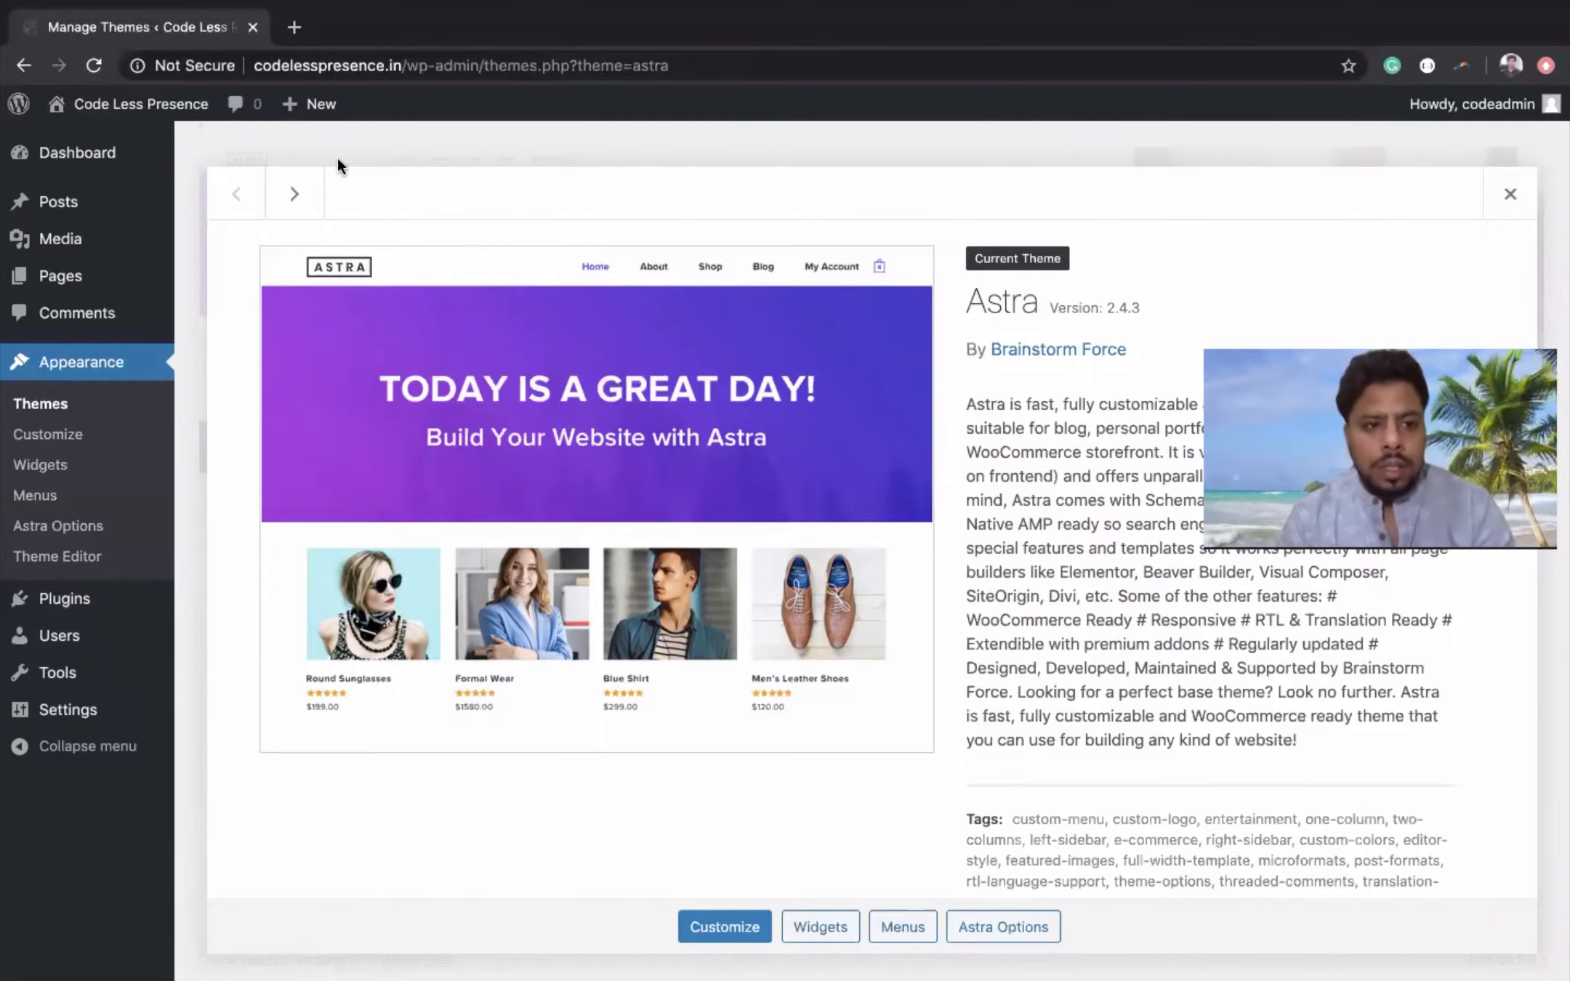
- Open the live codelesspresence.in site in a new tab and look through its home page under the Astra theme
mouse_move(131, 109)
right_click(102, 141)
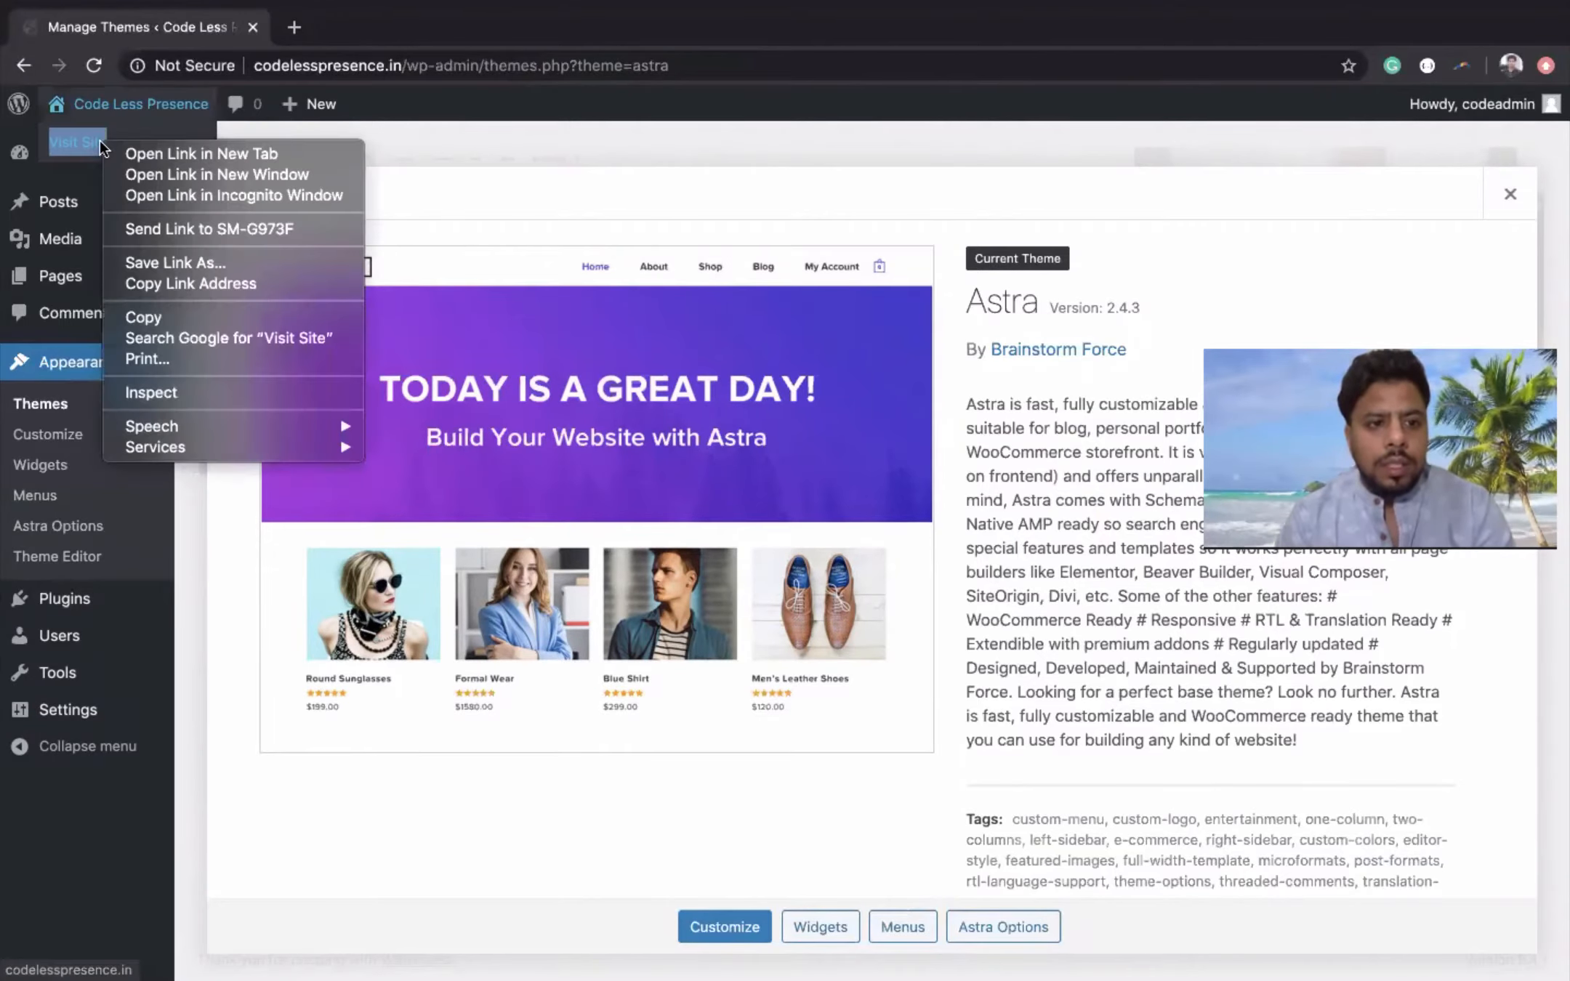
left_click(153, 162)
left_click(348, 27)
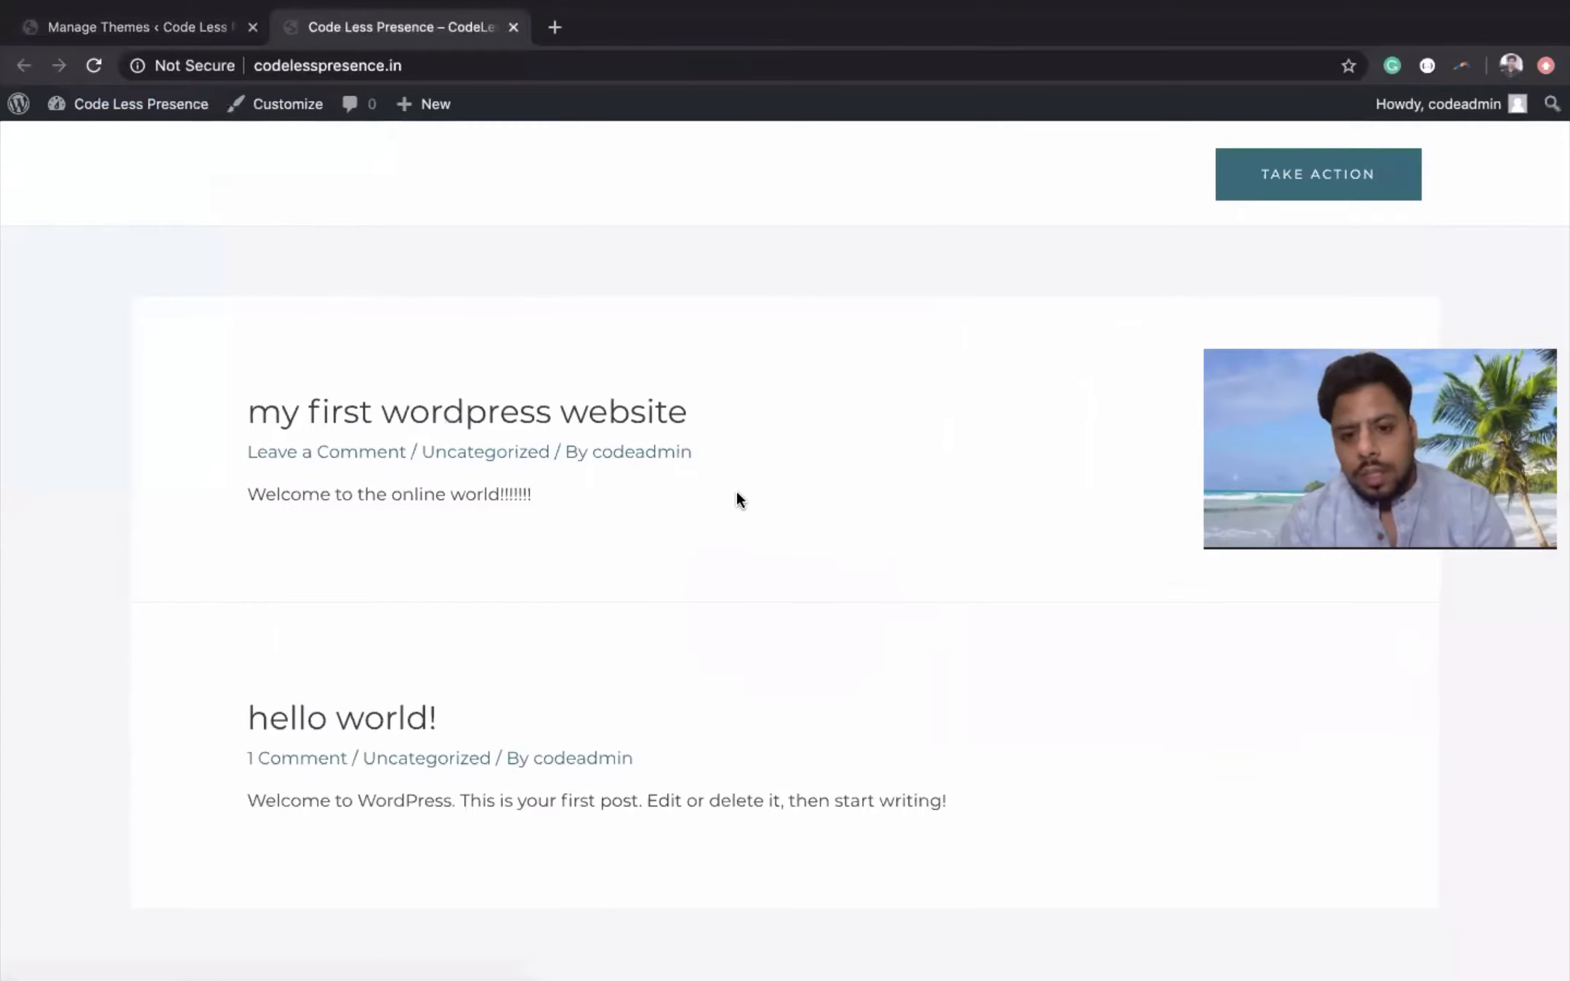
scroll(737, 497, "down", 5)
scroll(737, 497, "up", 5)
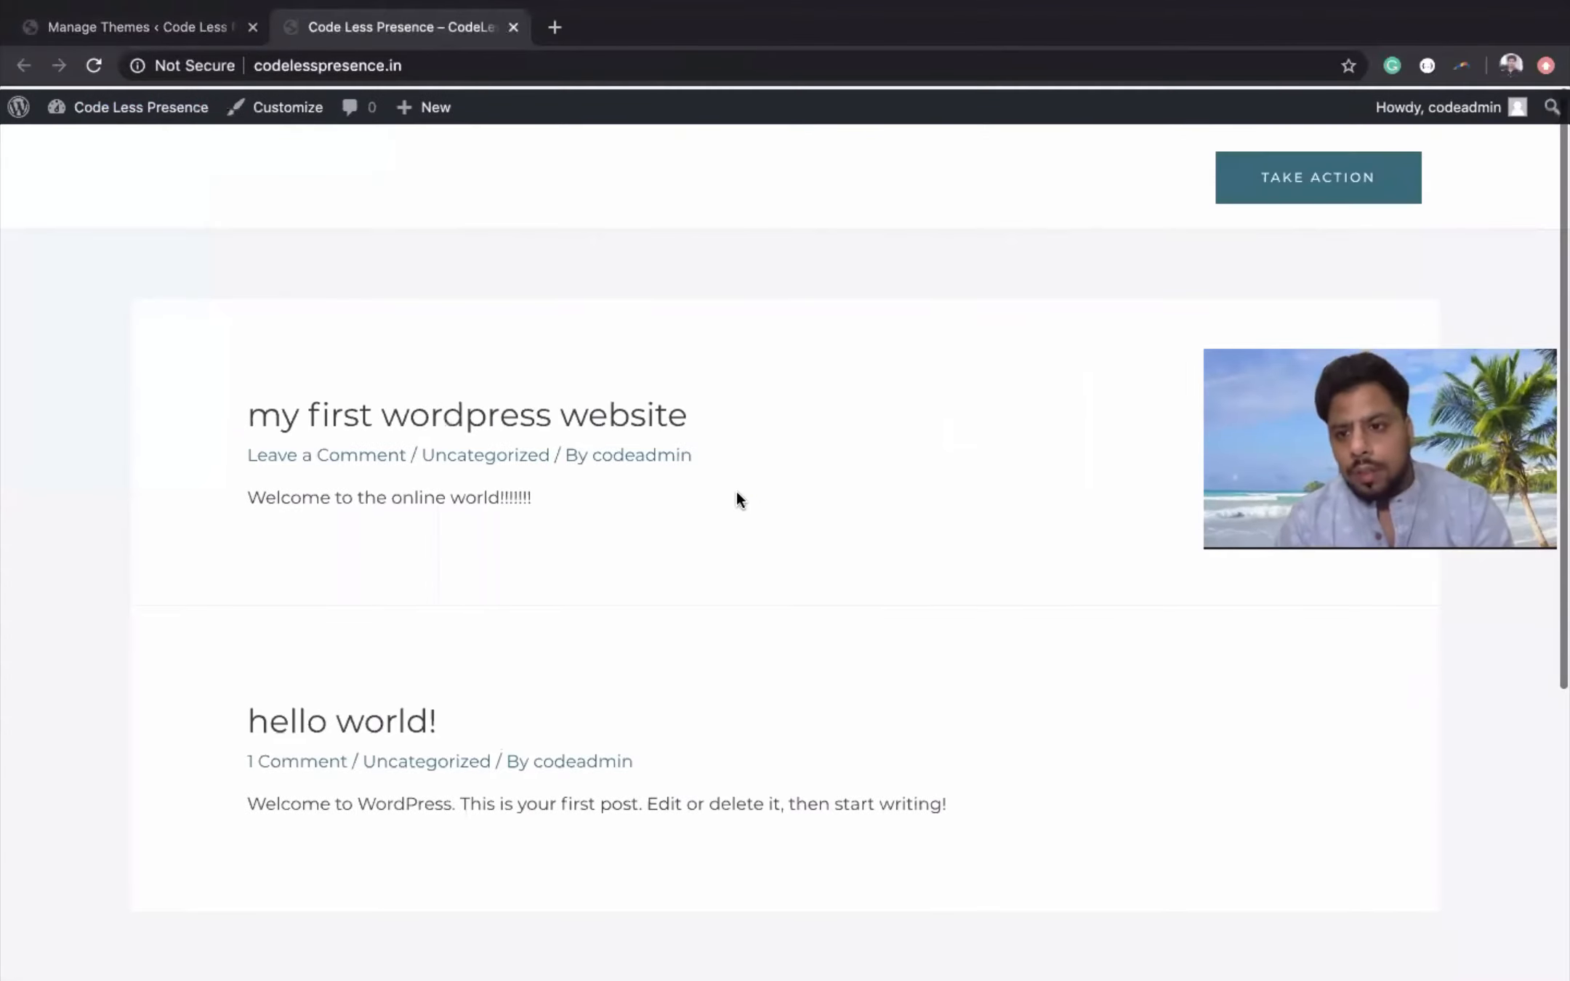
scroll(736, 492, "down", 4)
scroll(738, 499, "up", 4)
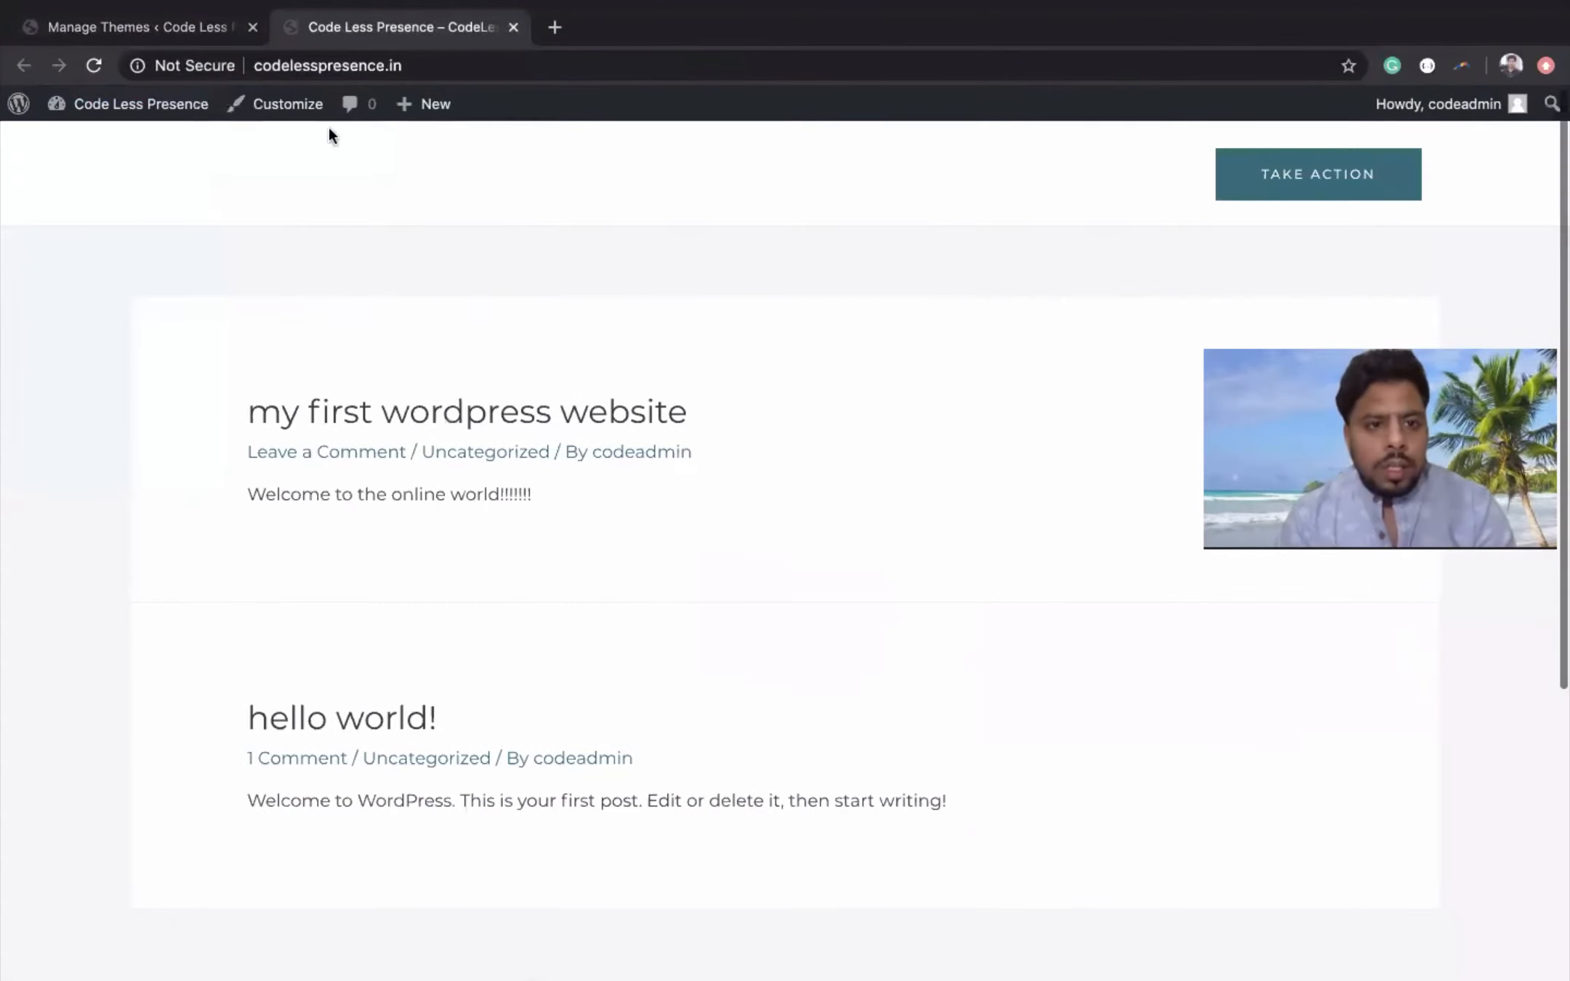
- Return to the admin site, open the Astra Options page, and review its customizer links, Astra Pro options and free plugins
left_click(185, 32)
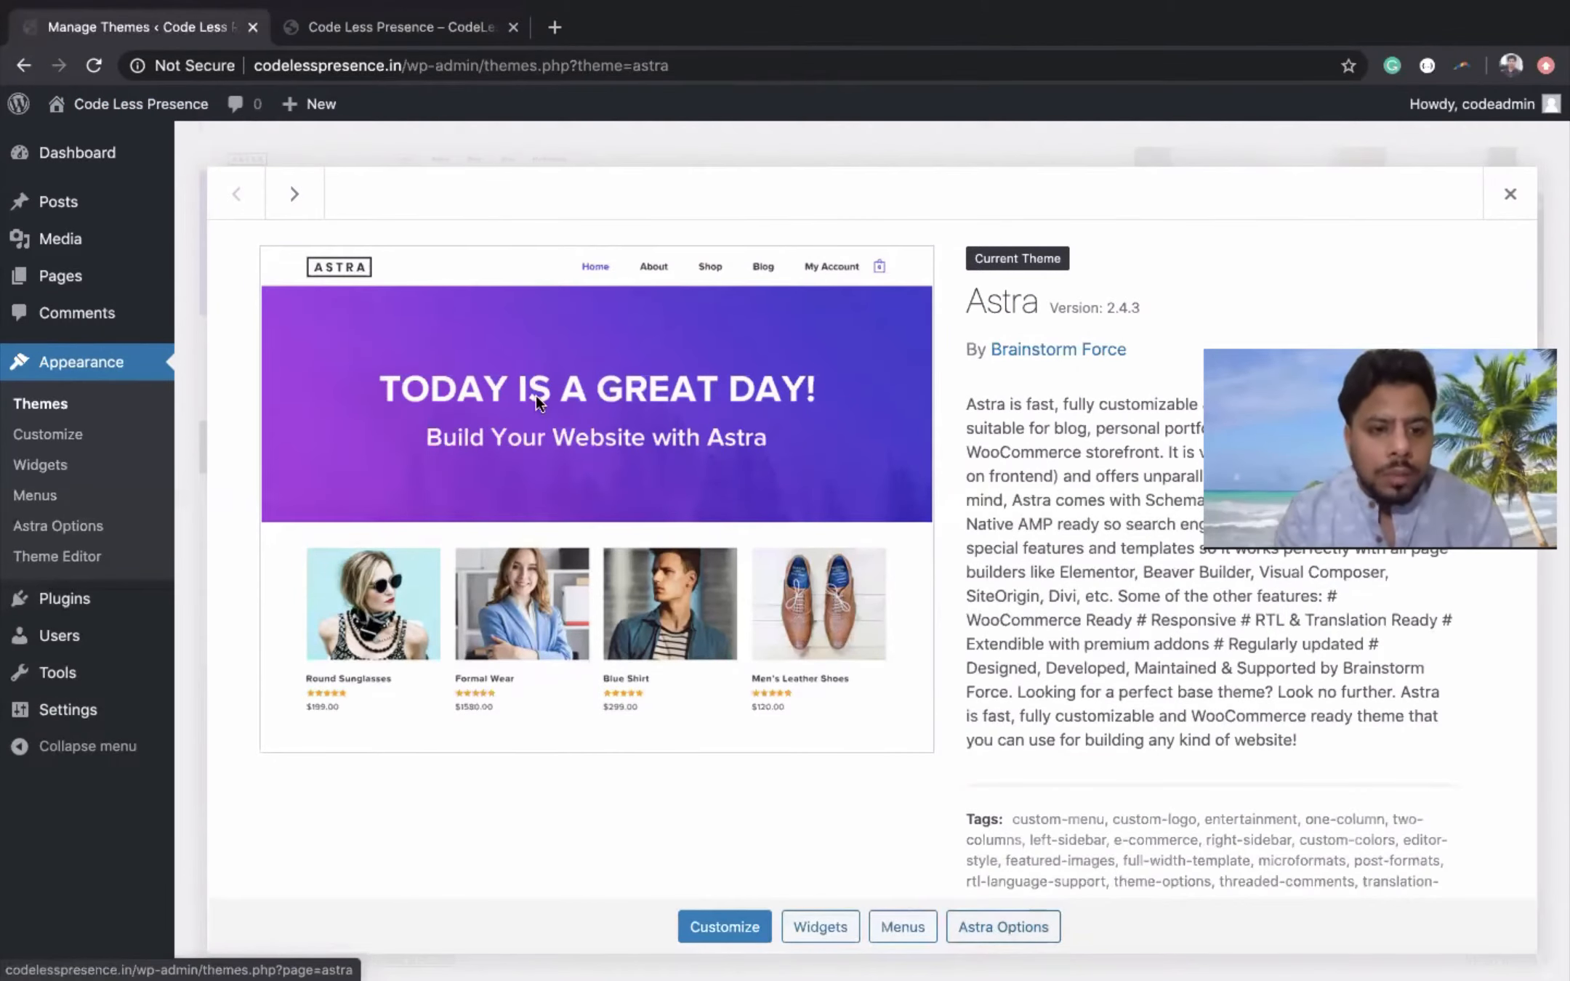
left_click(1008, 929)
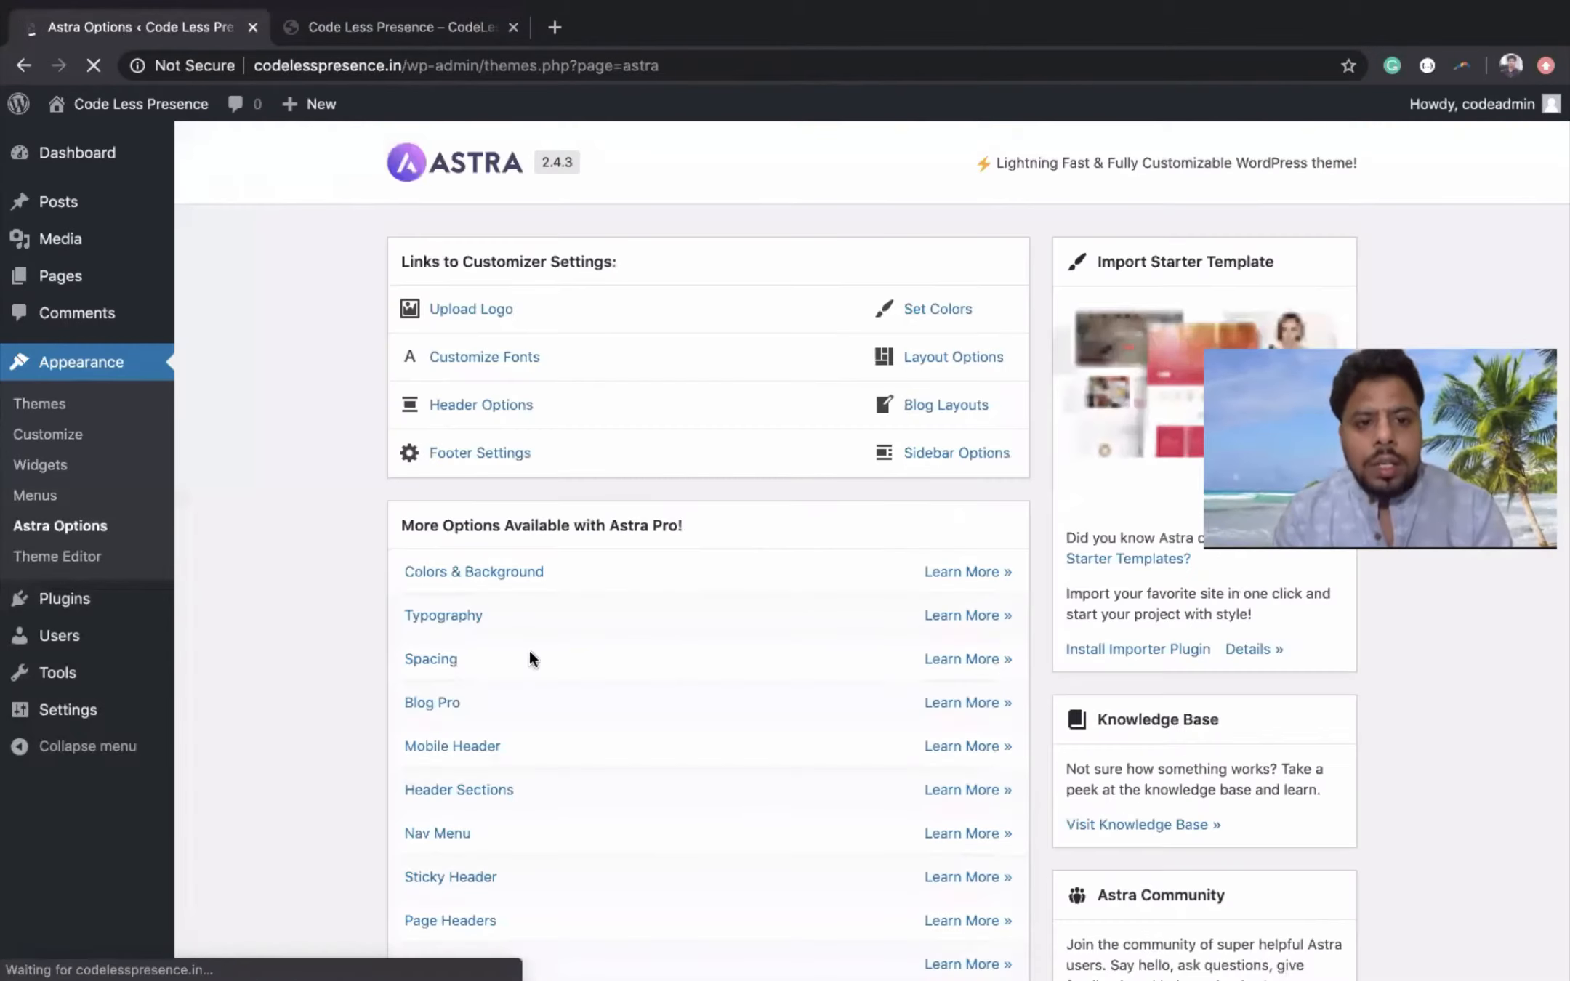
scroll(525, 455, "down", 1)
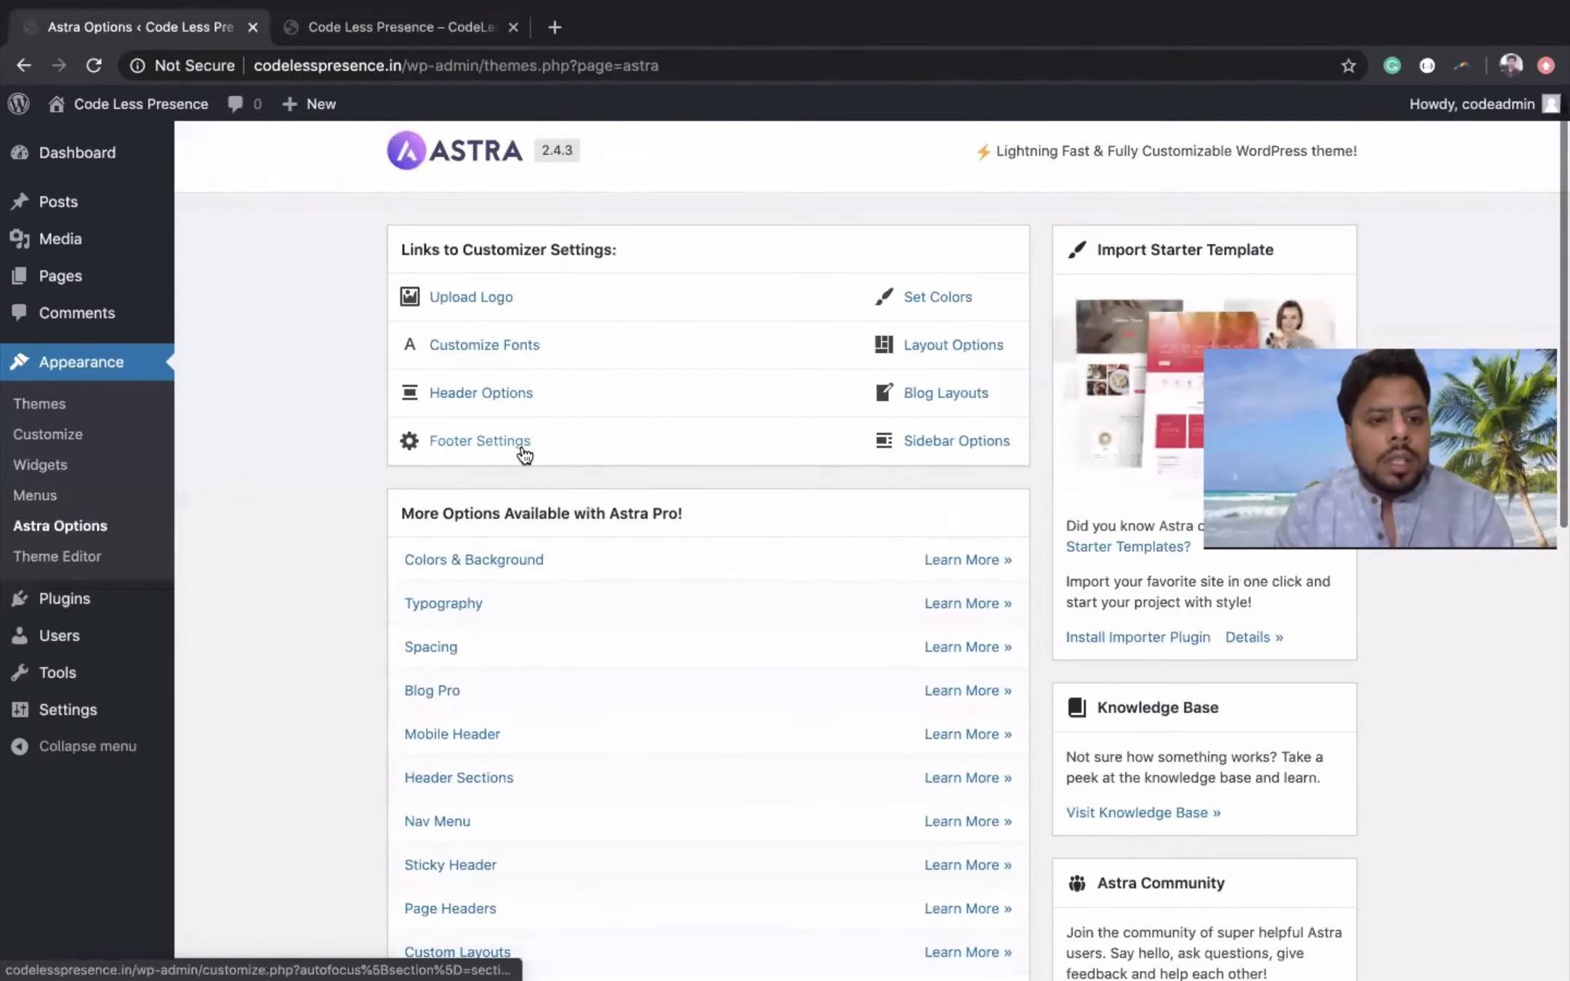
scroll(305, 427, "down", 2)
scroll(305, 421, "up", 3)
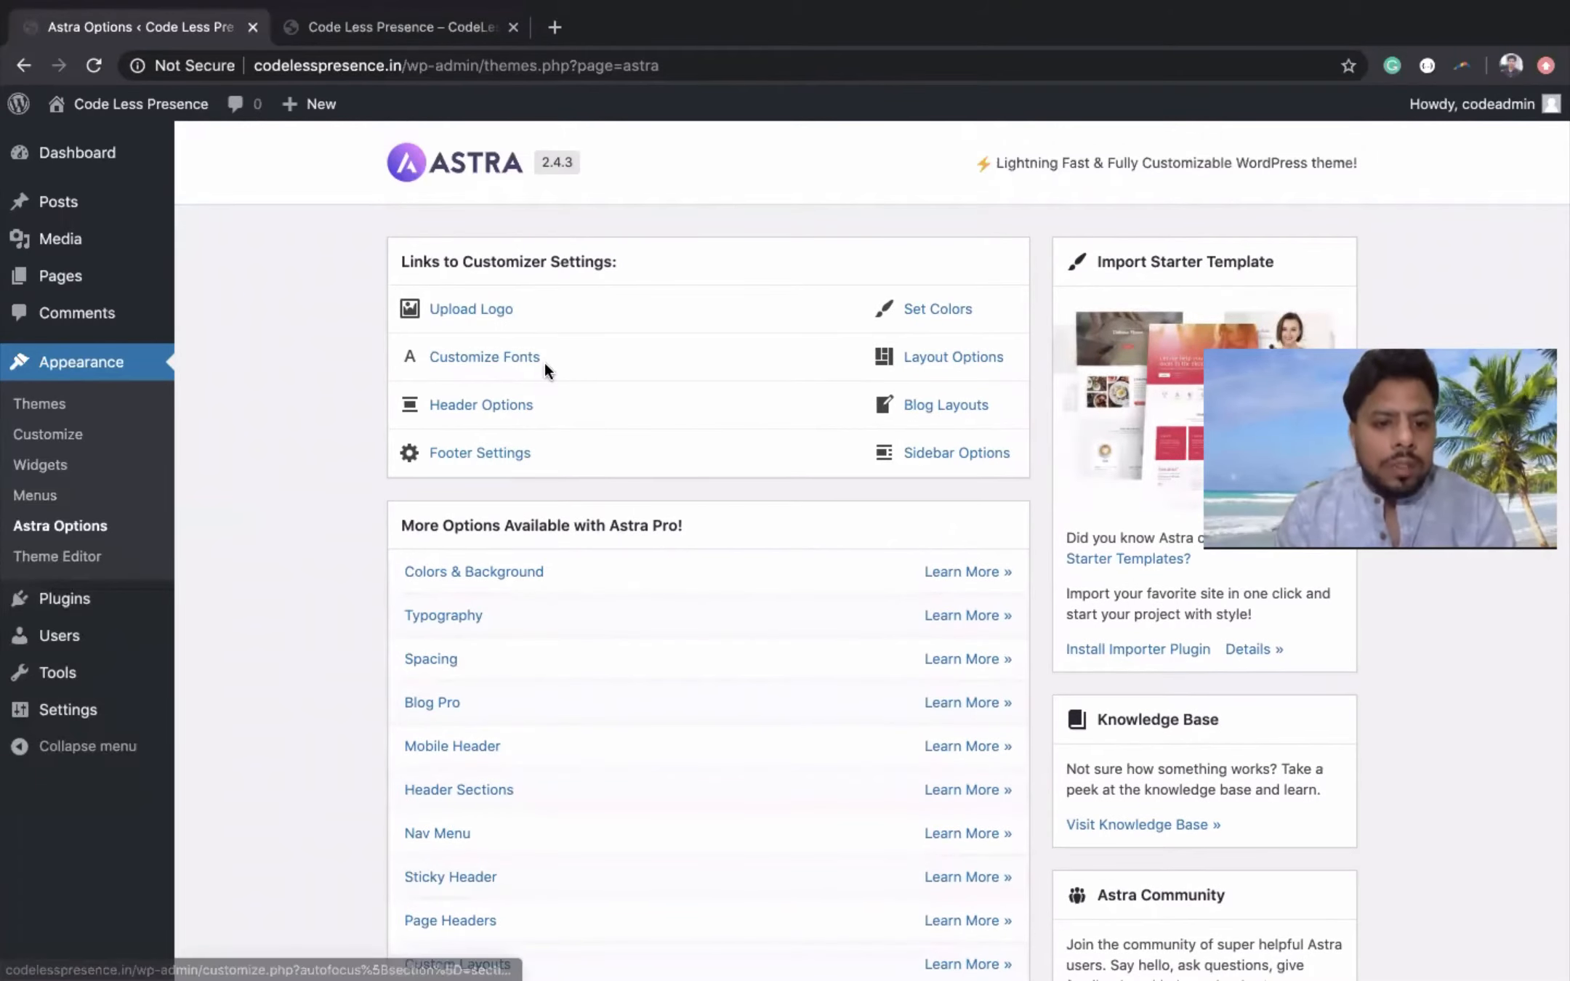
scroll(547, 371, "down", 3)
scroll(608, 383, "down", 1)
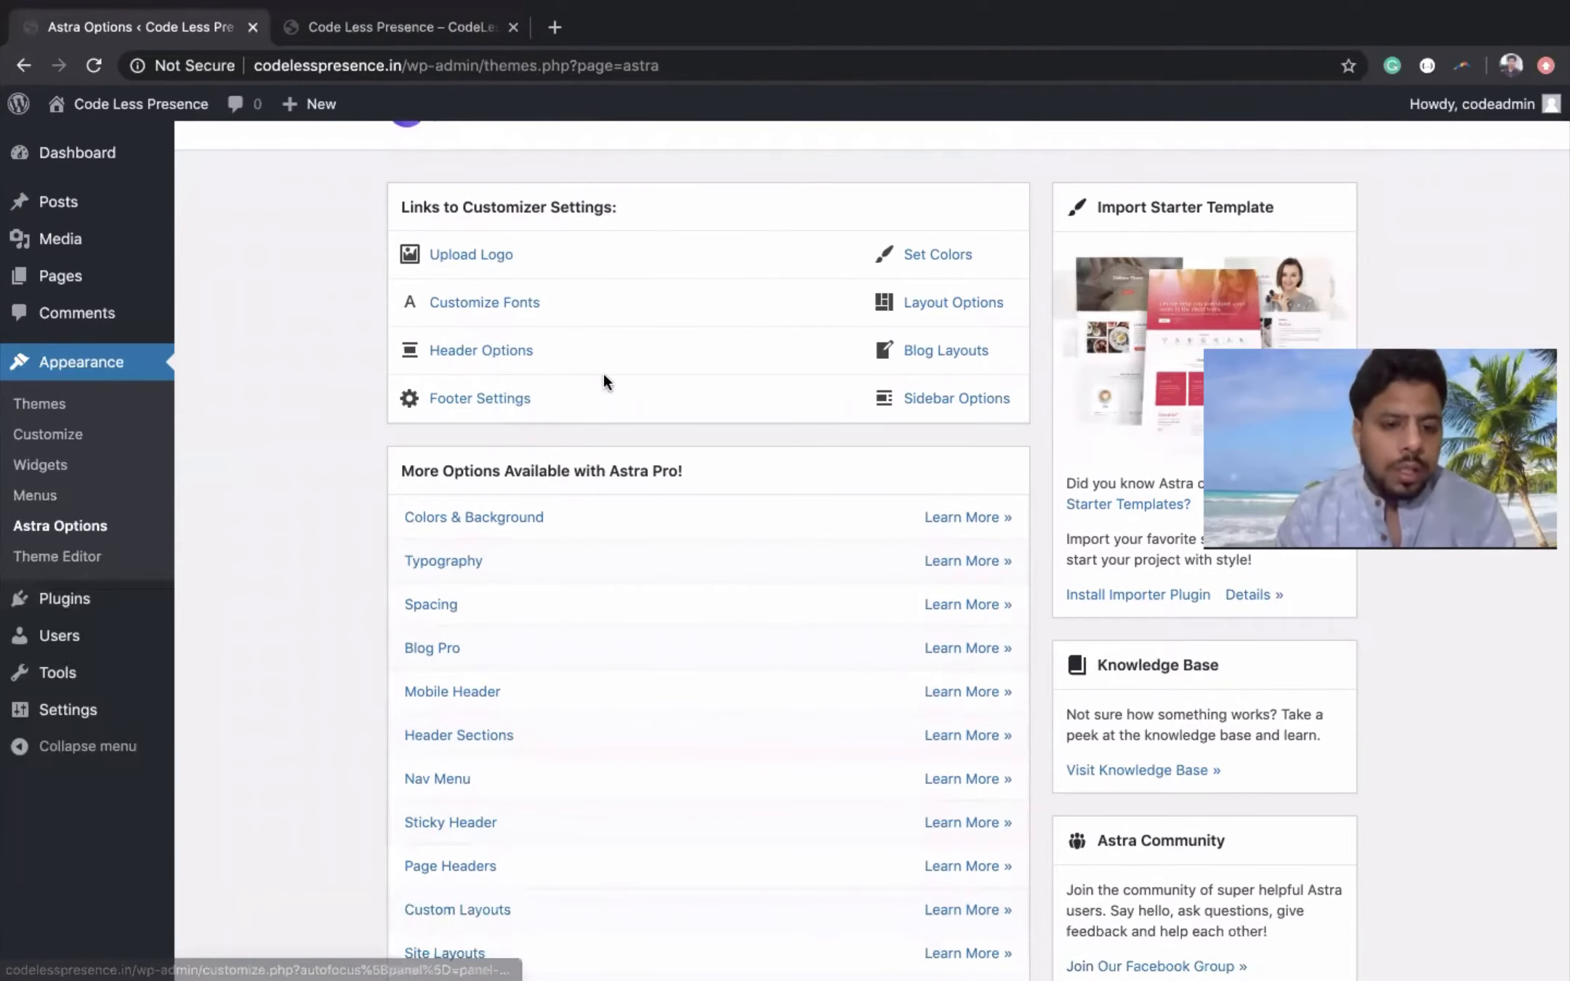
scroll(553, 370, "down", 2)
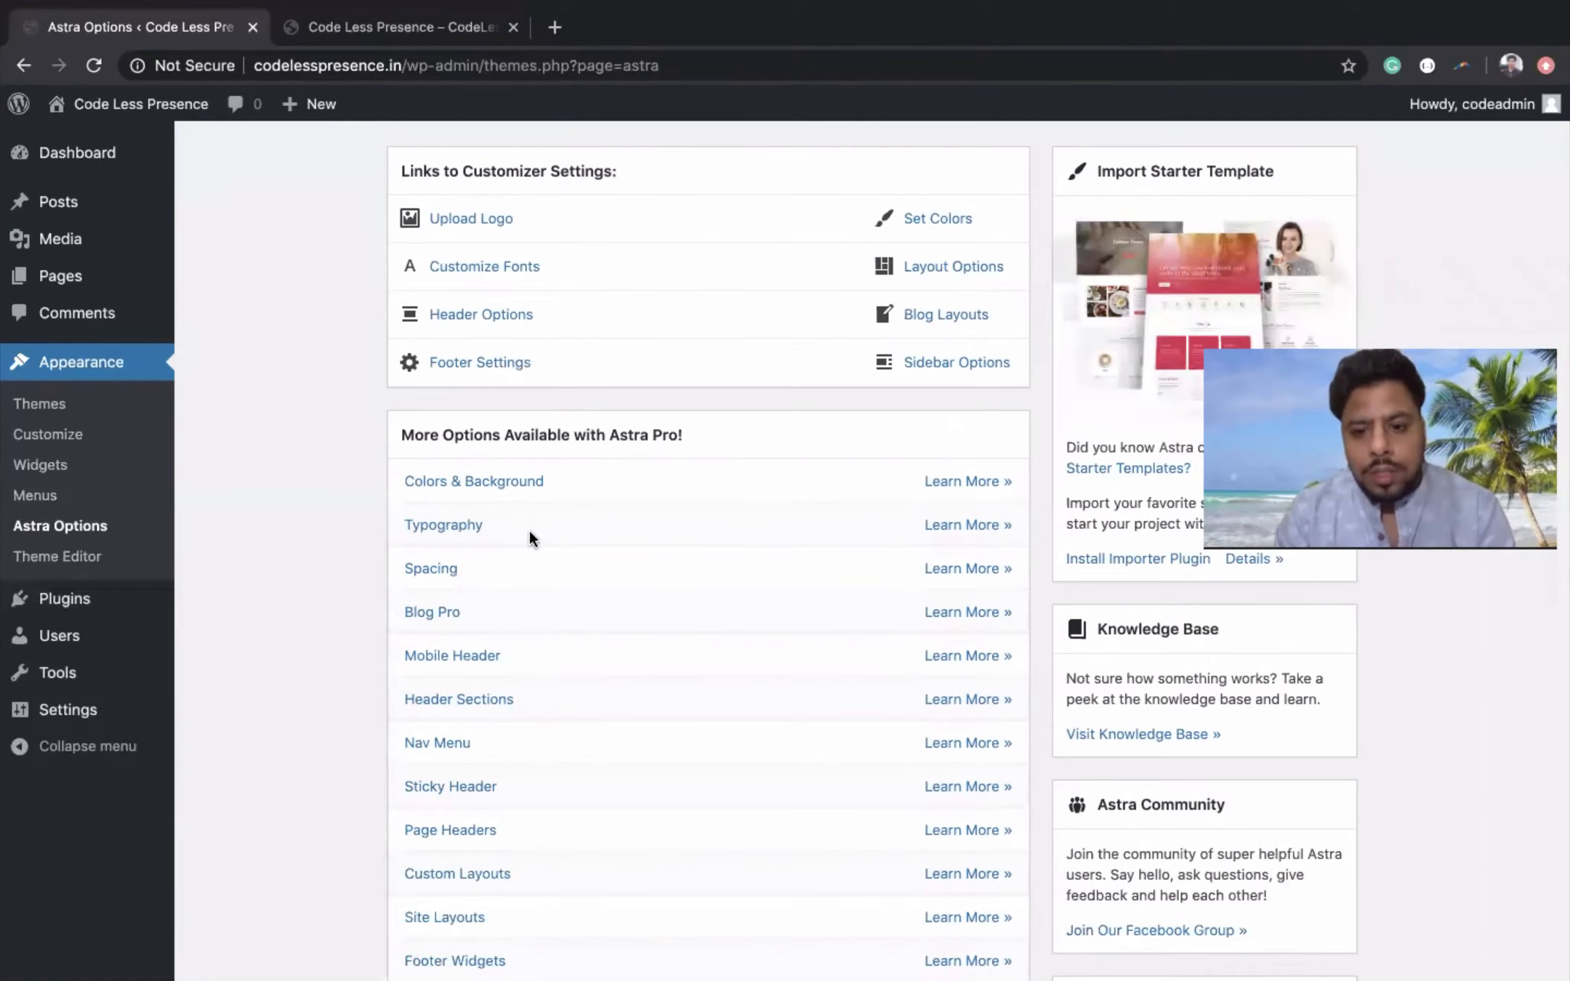
scroll(533, 539, "up", 3)
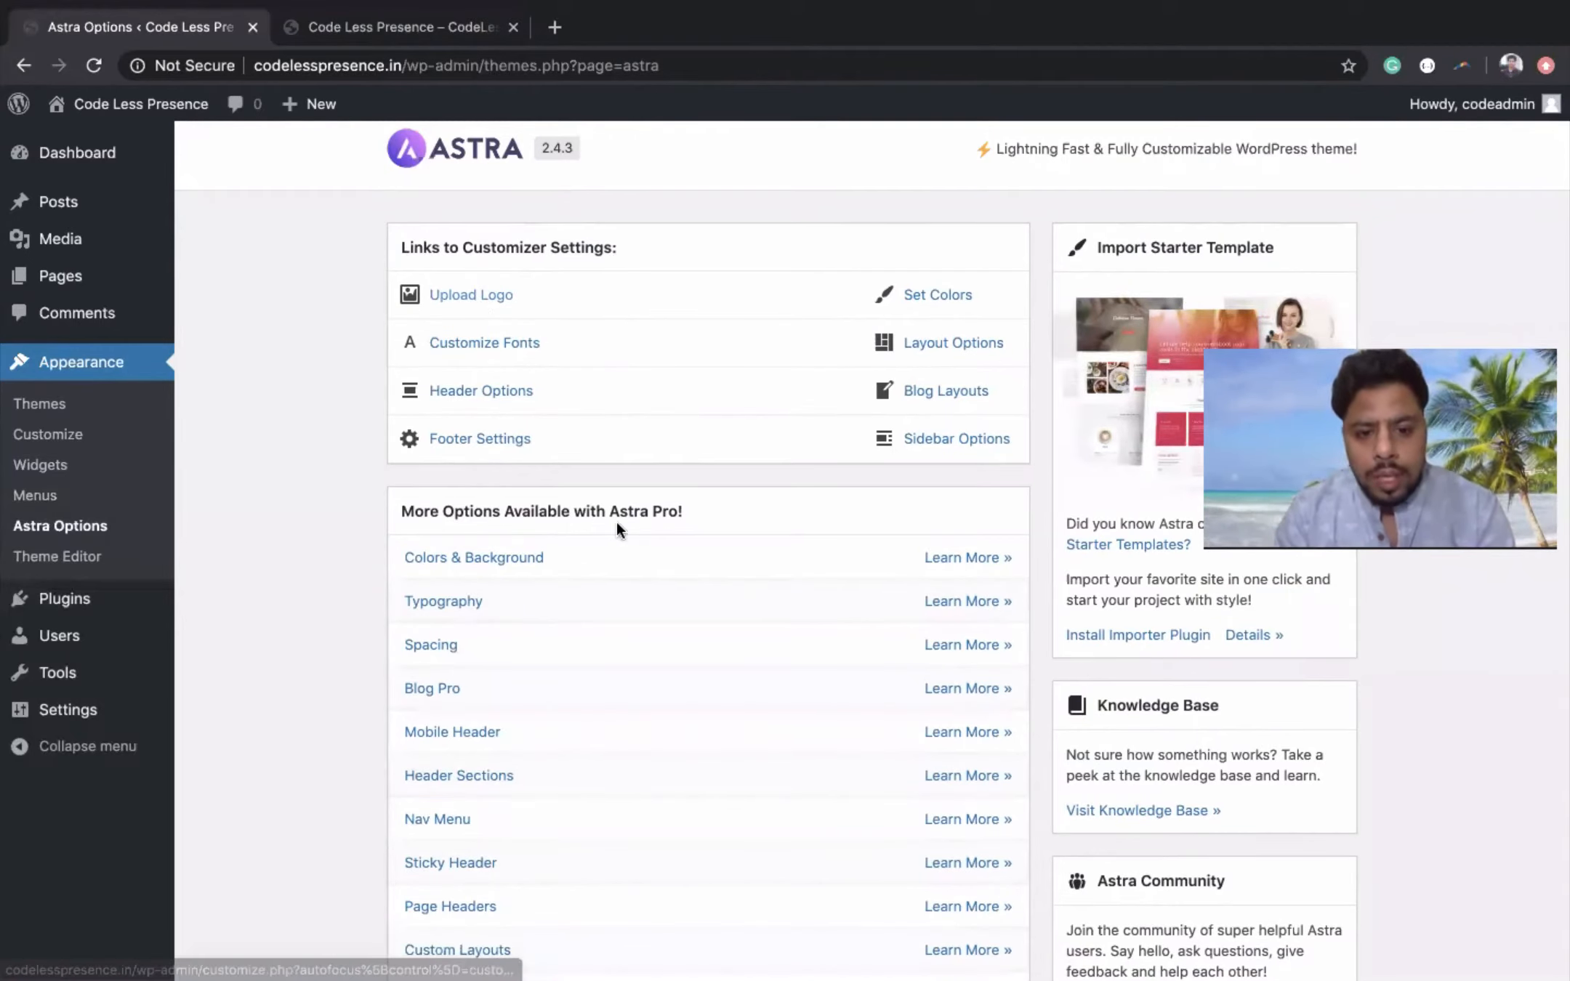
scroll(617, 523, "down", 10)
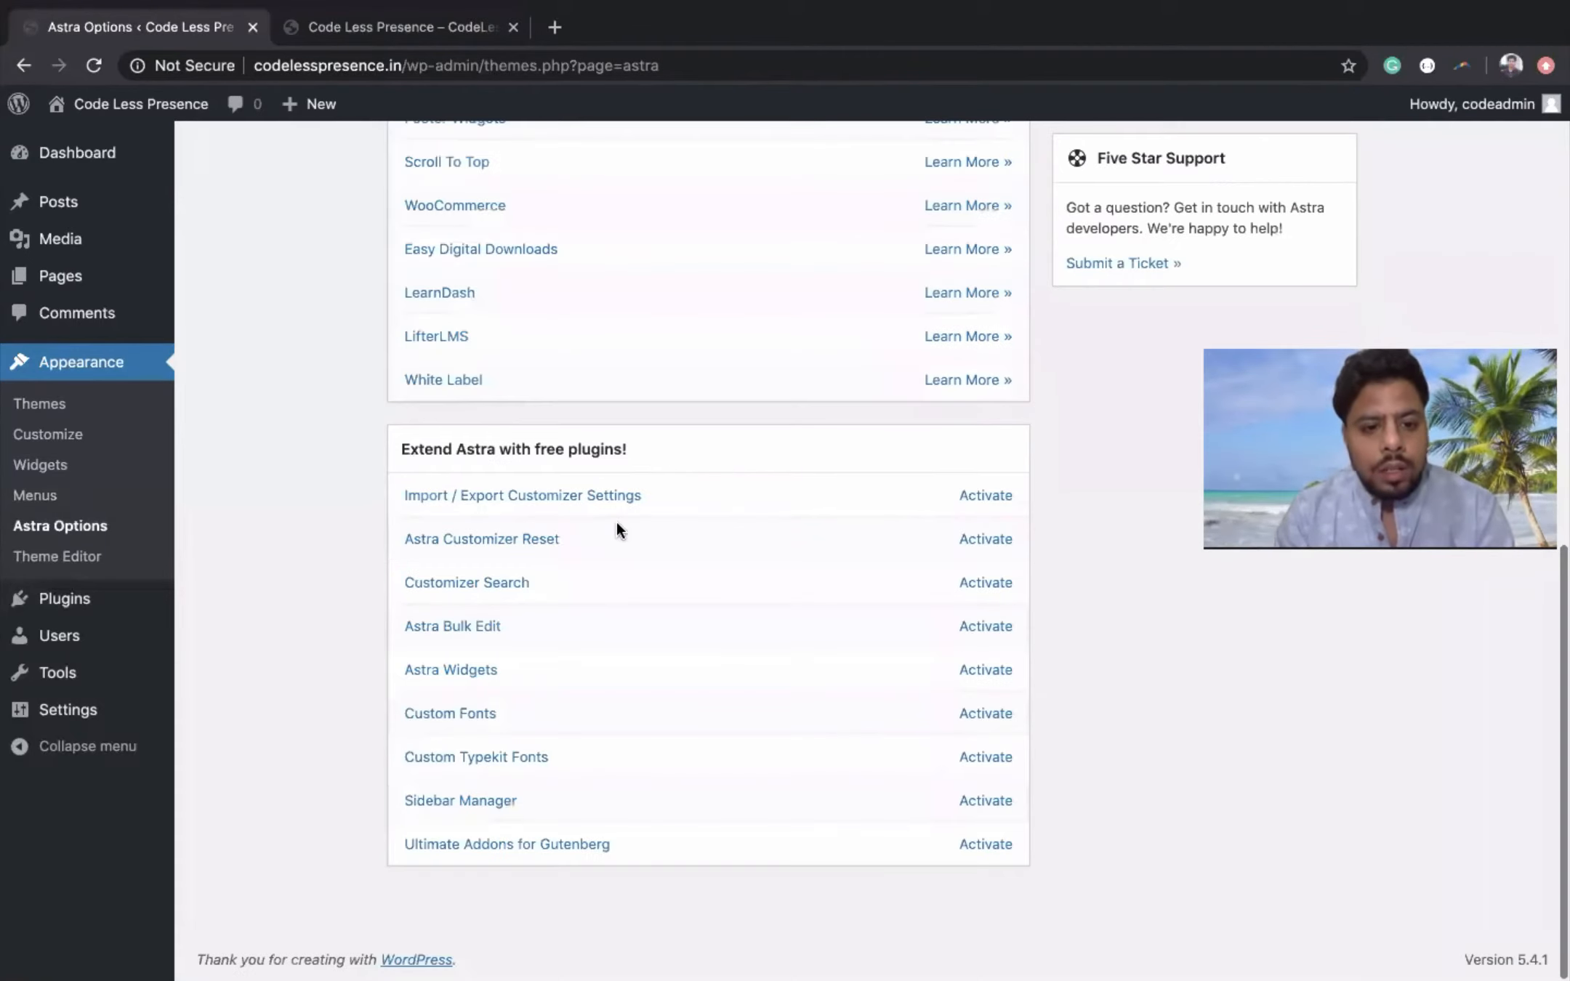
scroll(617, 528, "up", 10)
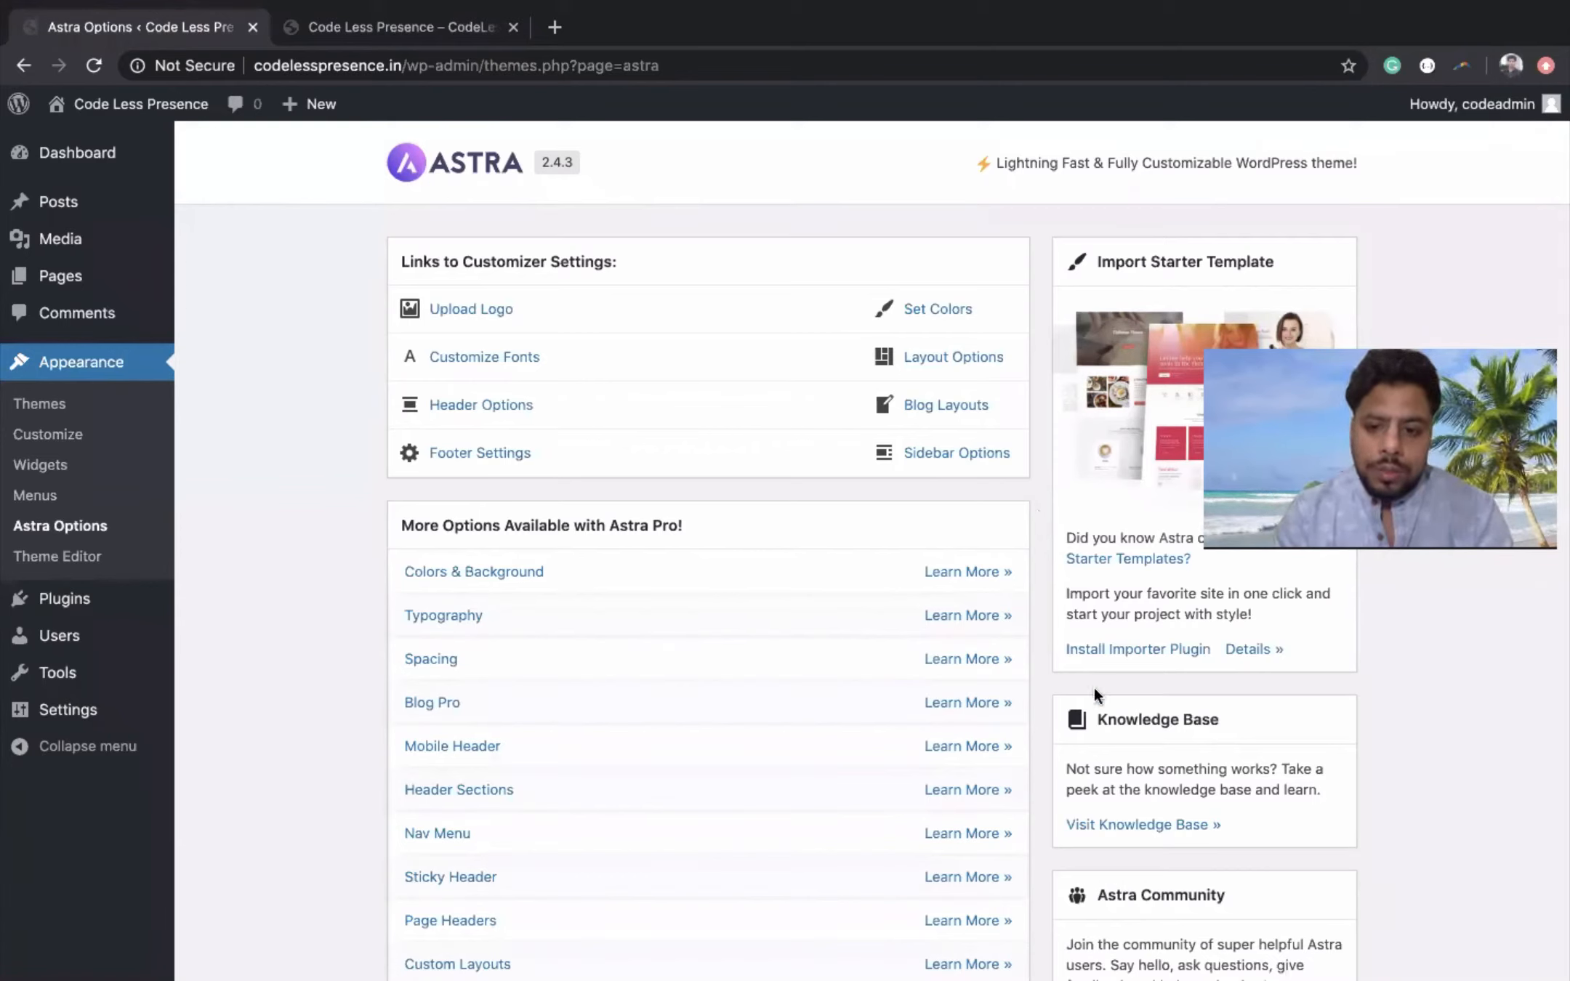
- Install the importer plugin for Astra starter templates and browse the available template designs
left_click(1144, 656)
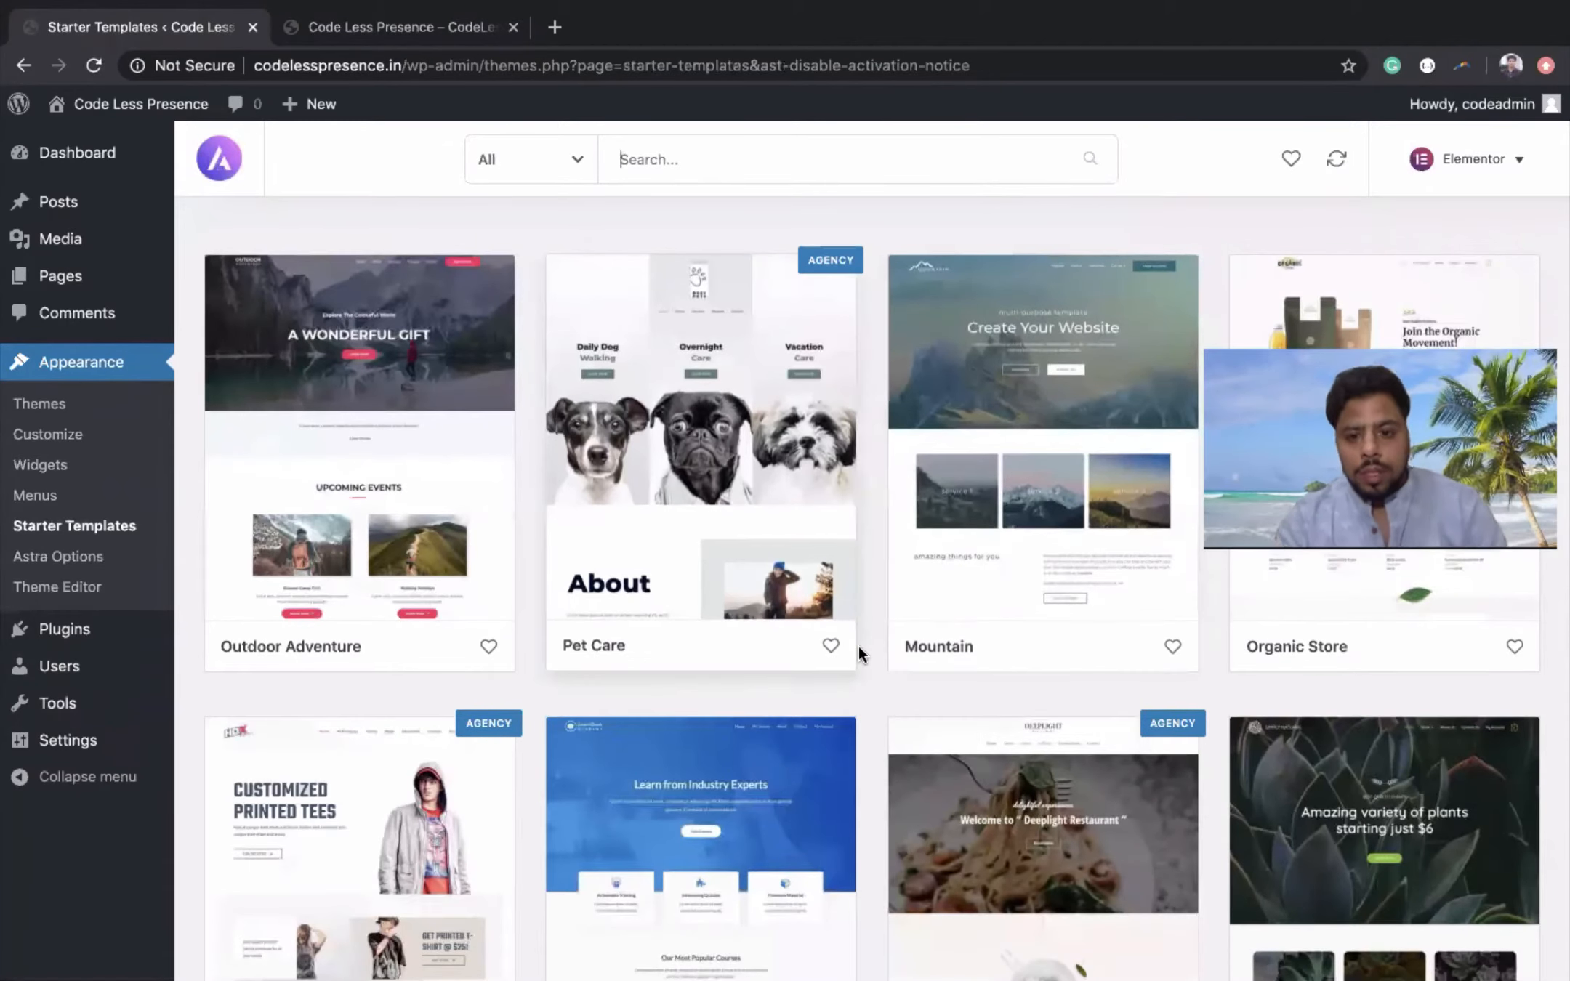
scroll(859, 647, "down", 1)
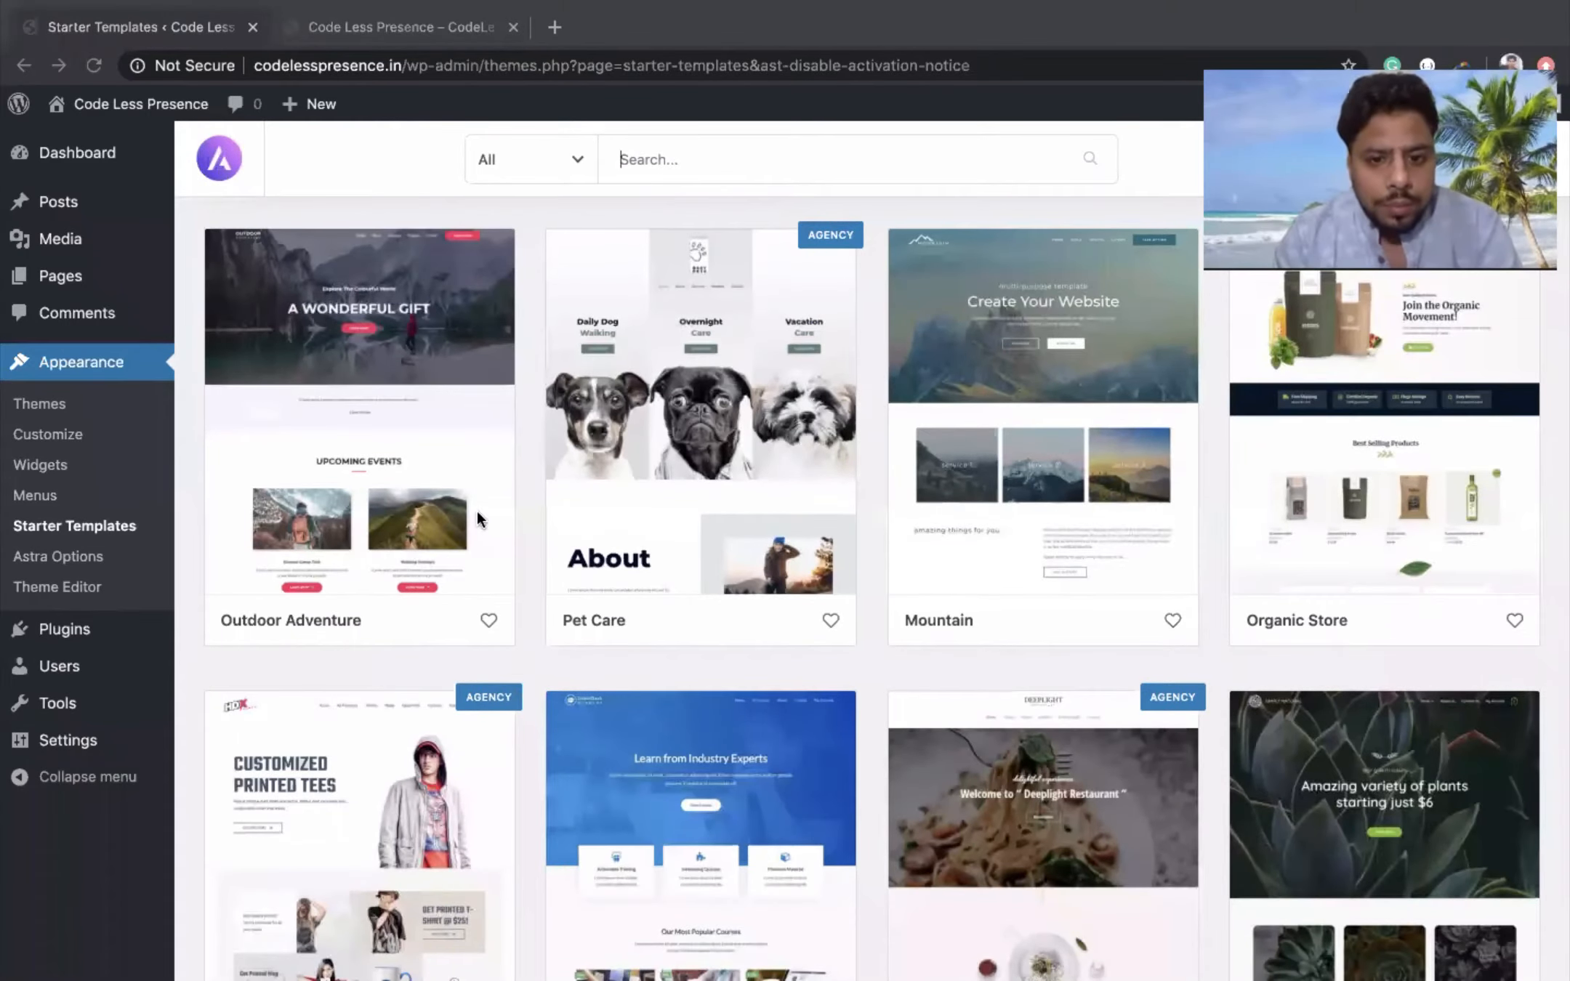
scroll(477, 512, "up", 1)
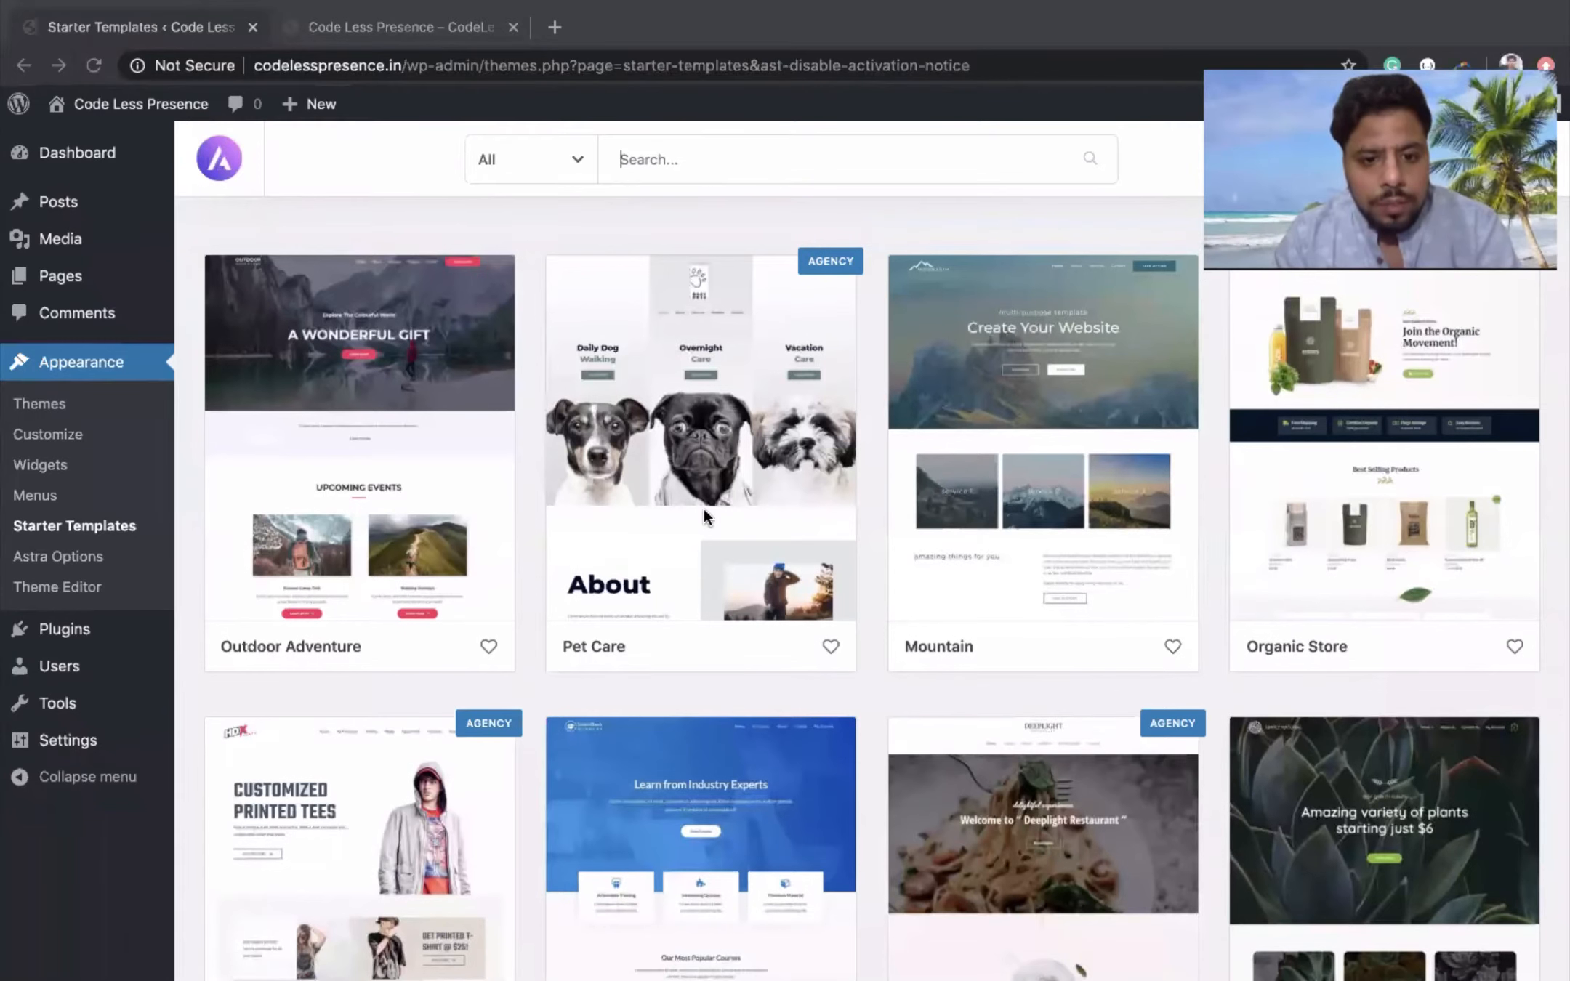
scroll(704, 512, "down", 1)
scroll(704, 512, "down", 1)
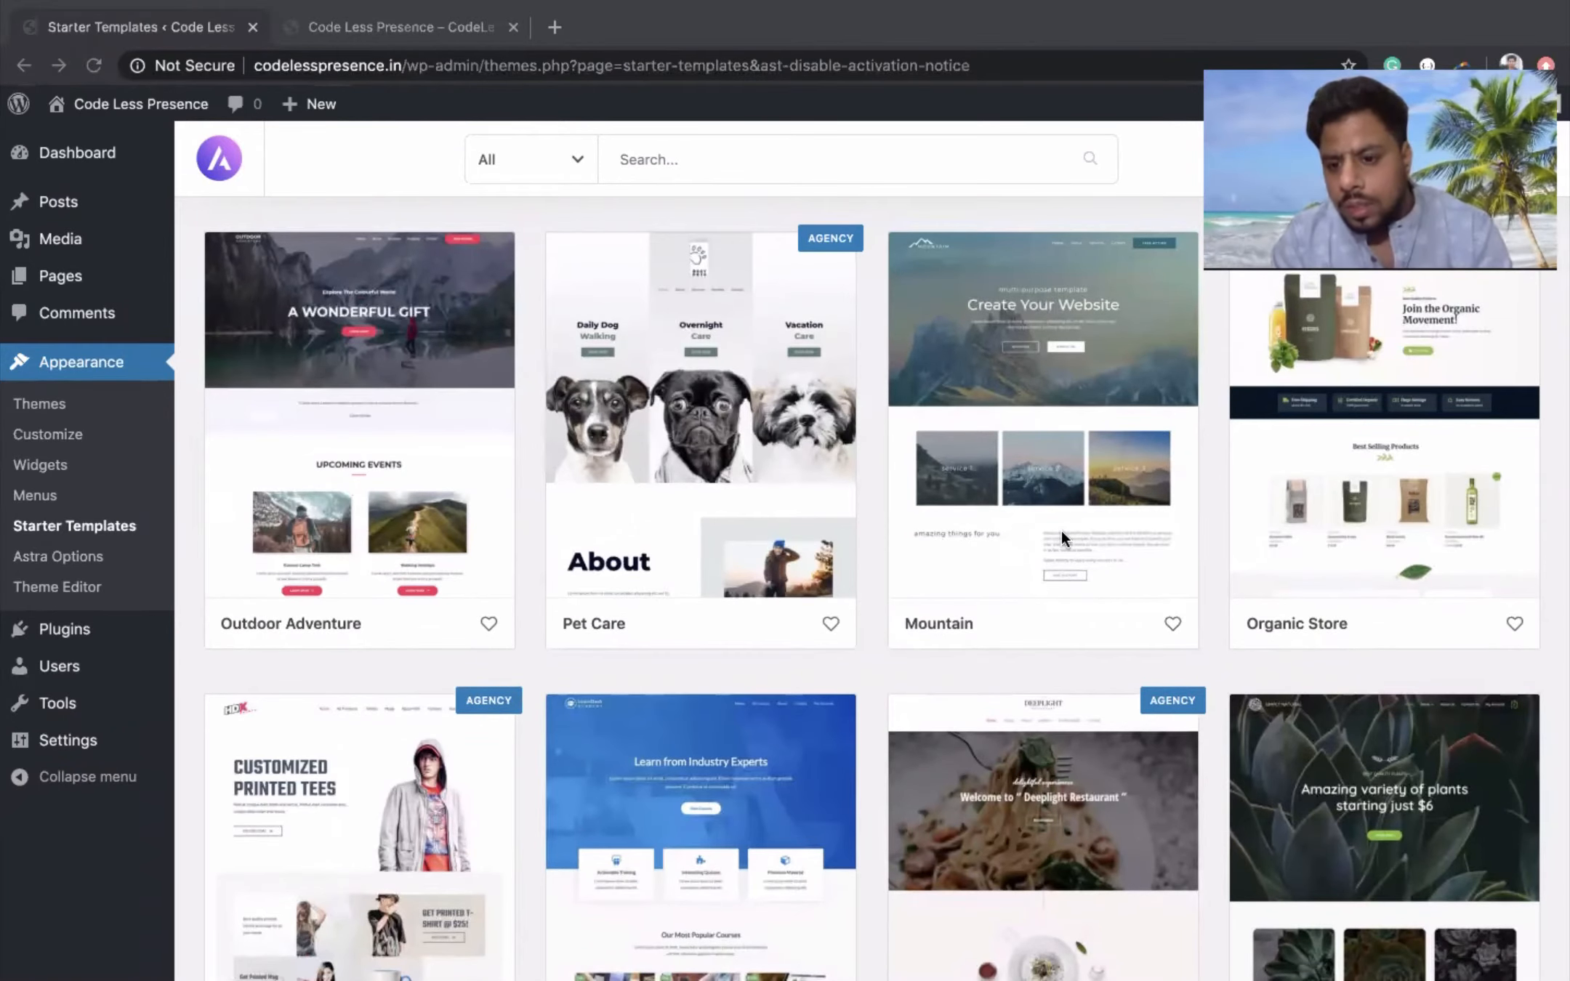
scroll(1061, 532, "up", 1)
scroll(1062, 531, "down", 3)
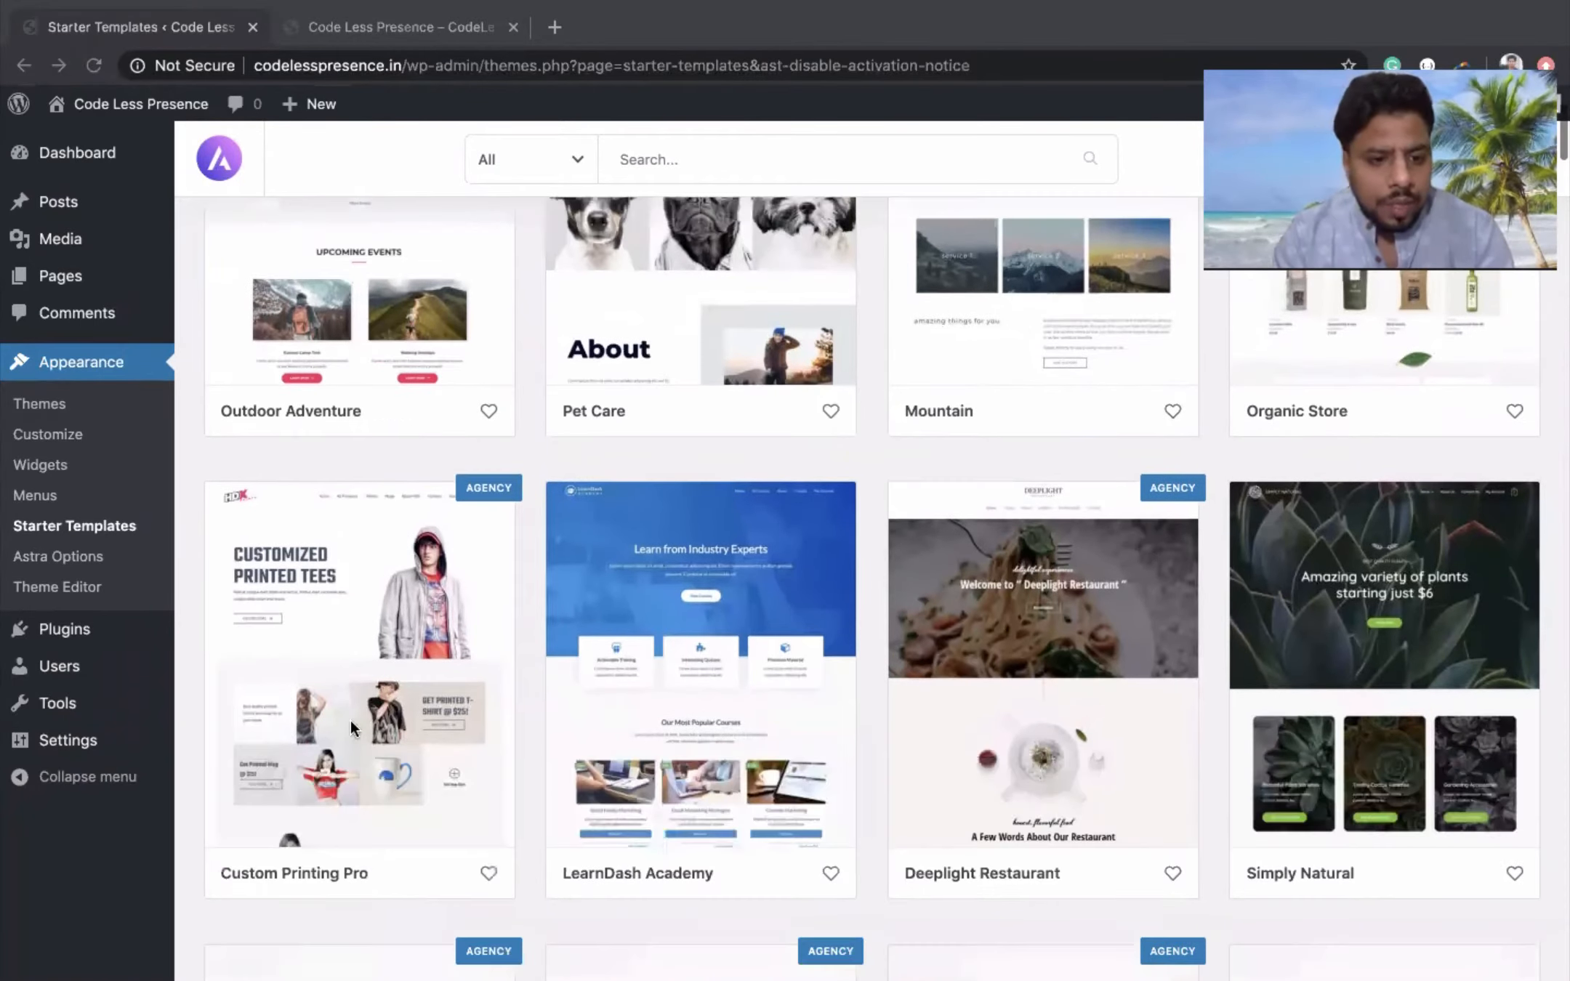
scroll(372, 591, "down", 2)
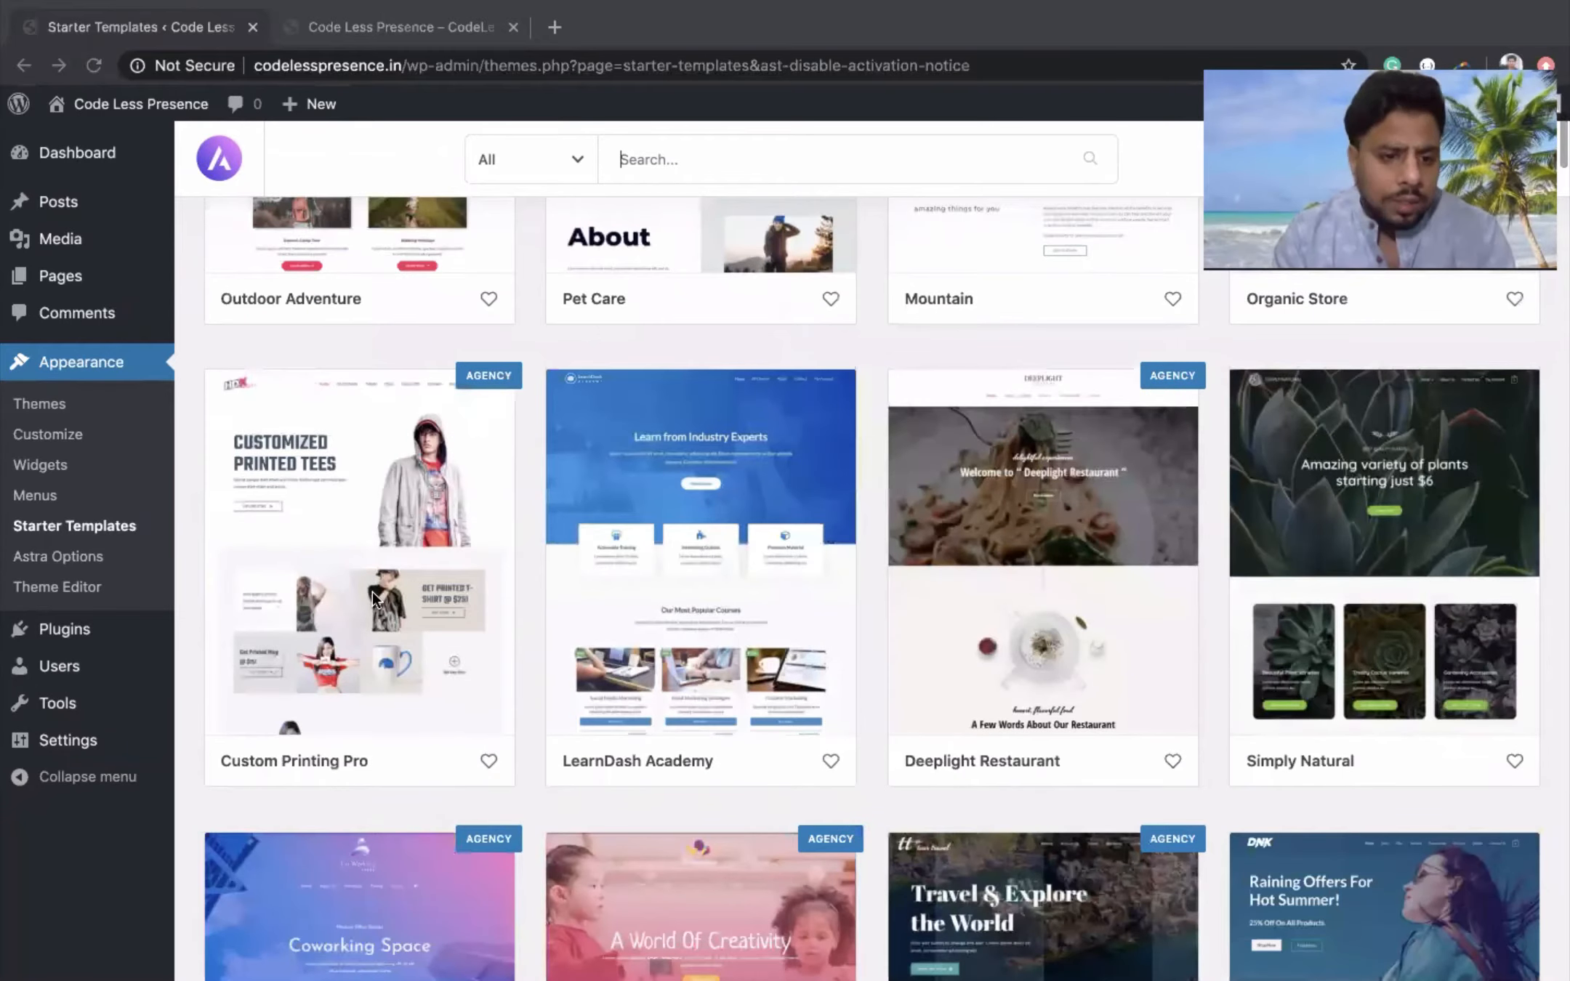
scroll(317, 698, "down", 1)
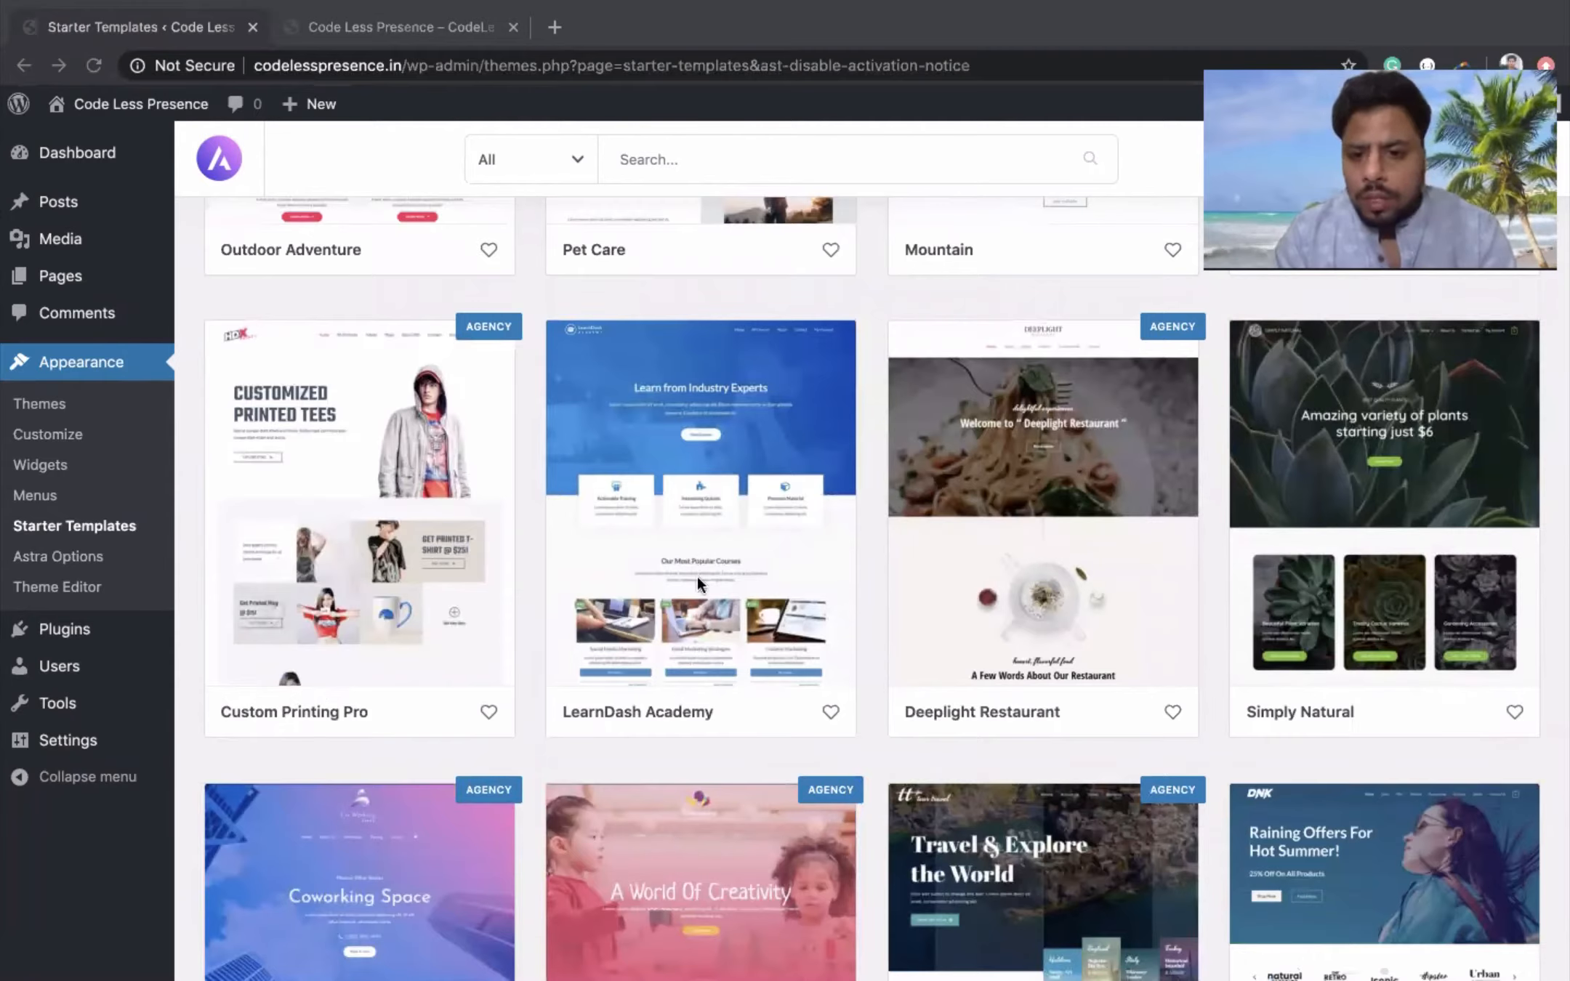
scroll(701, 509, "down", 7)
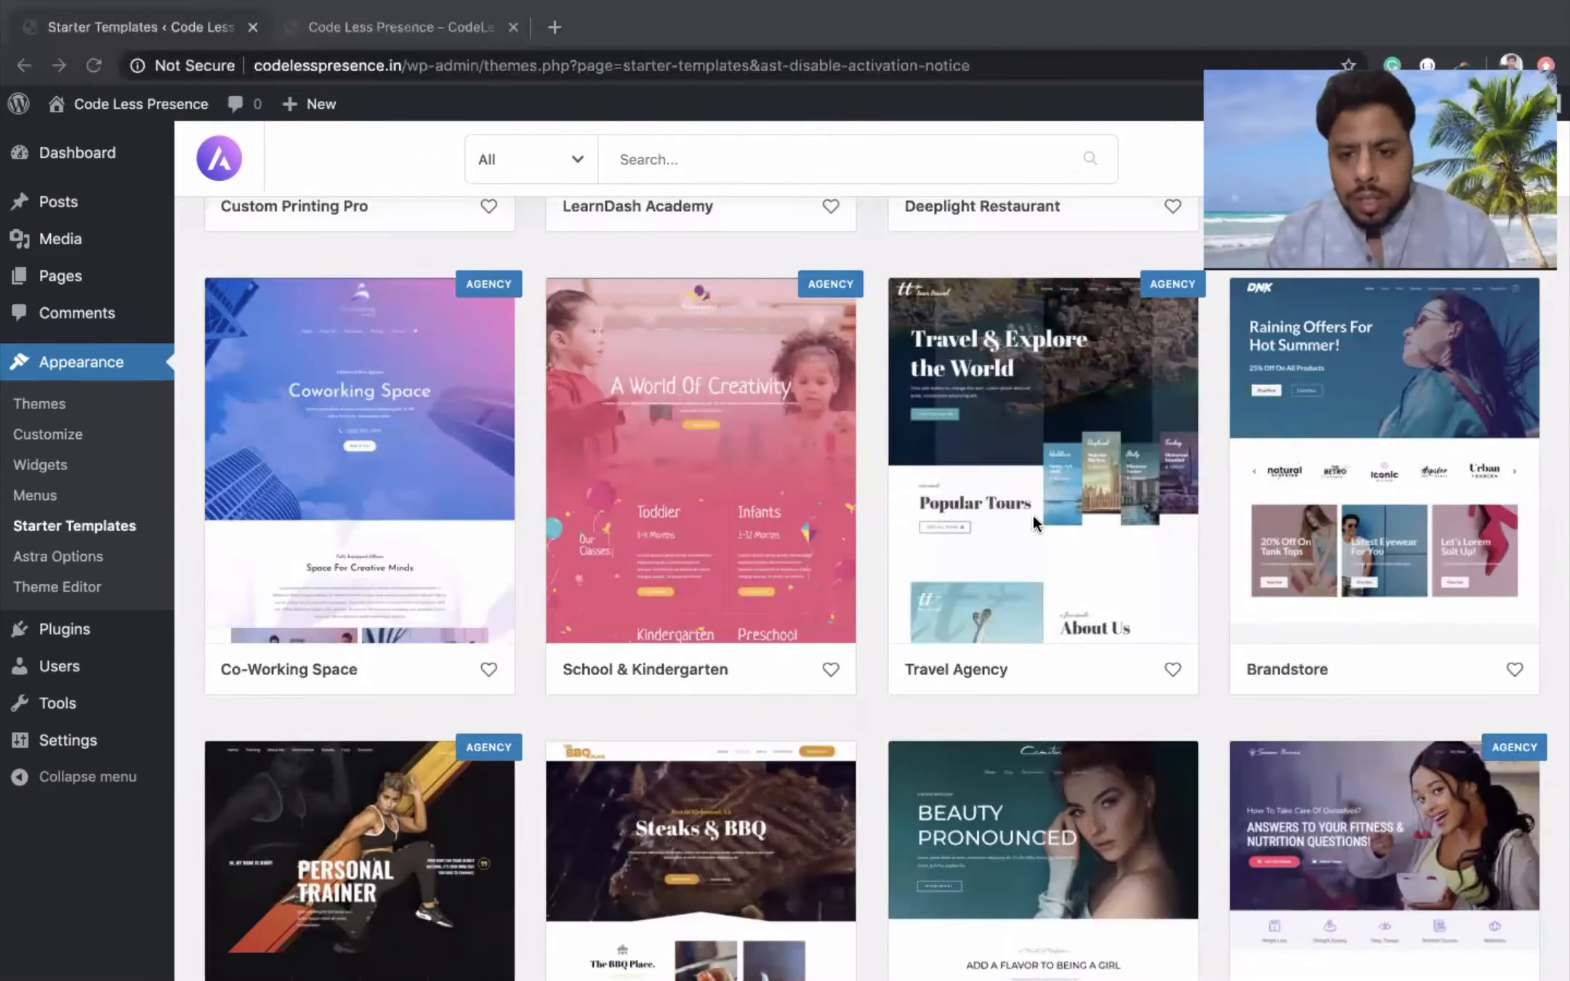
scroll(1033, 516, "up", 4)
scroll(1033, 516, "up", 6)
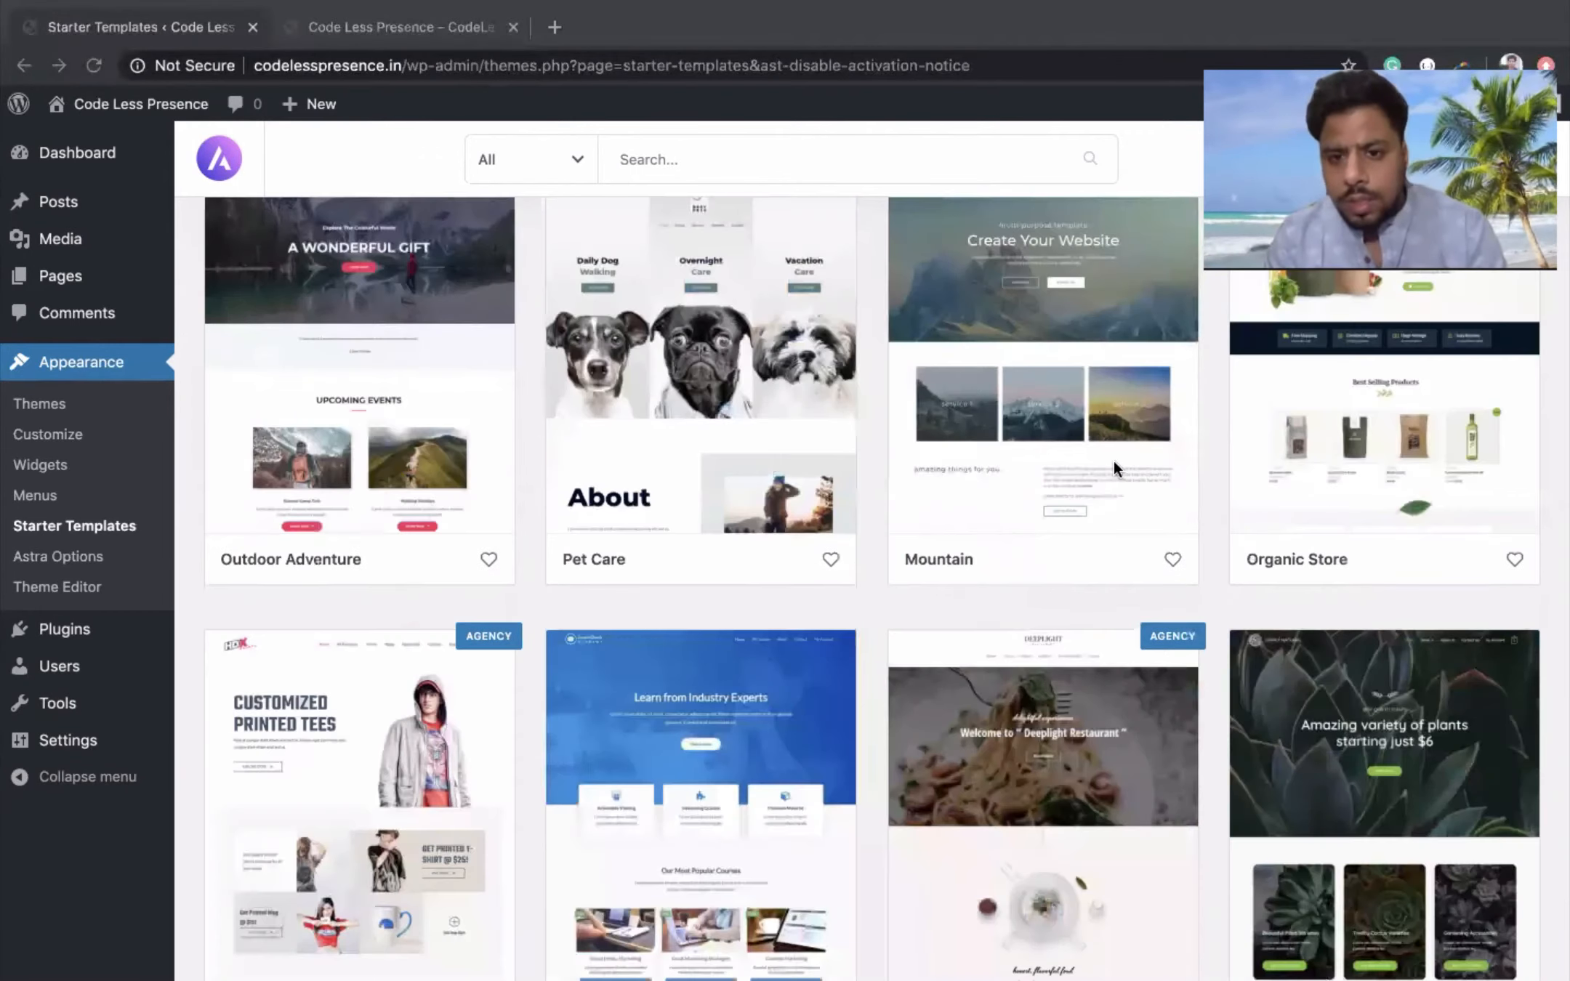
scroll(1025, 347, "up", 2)
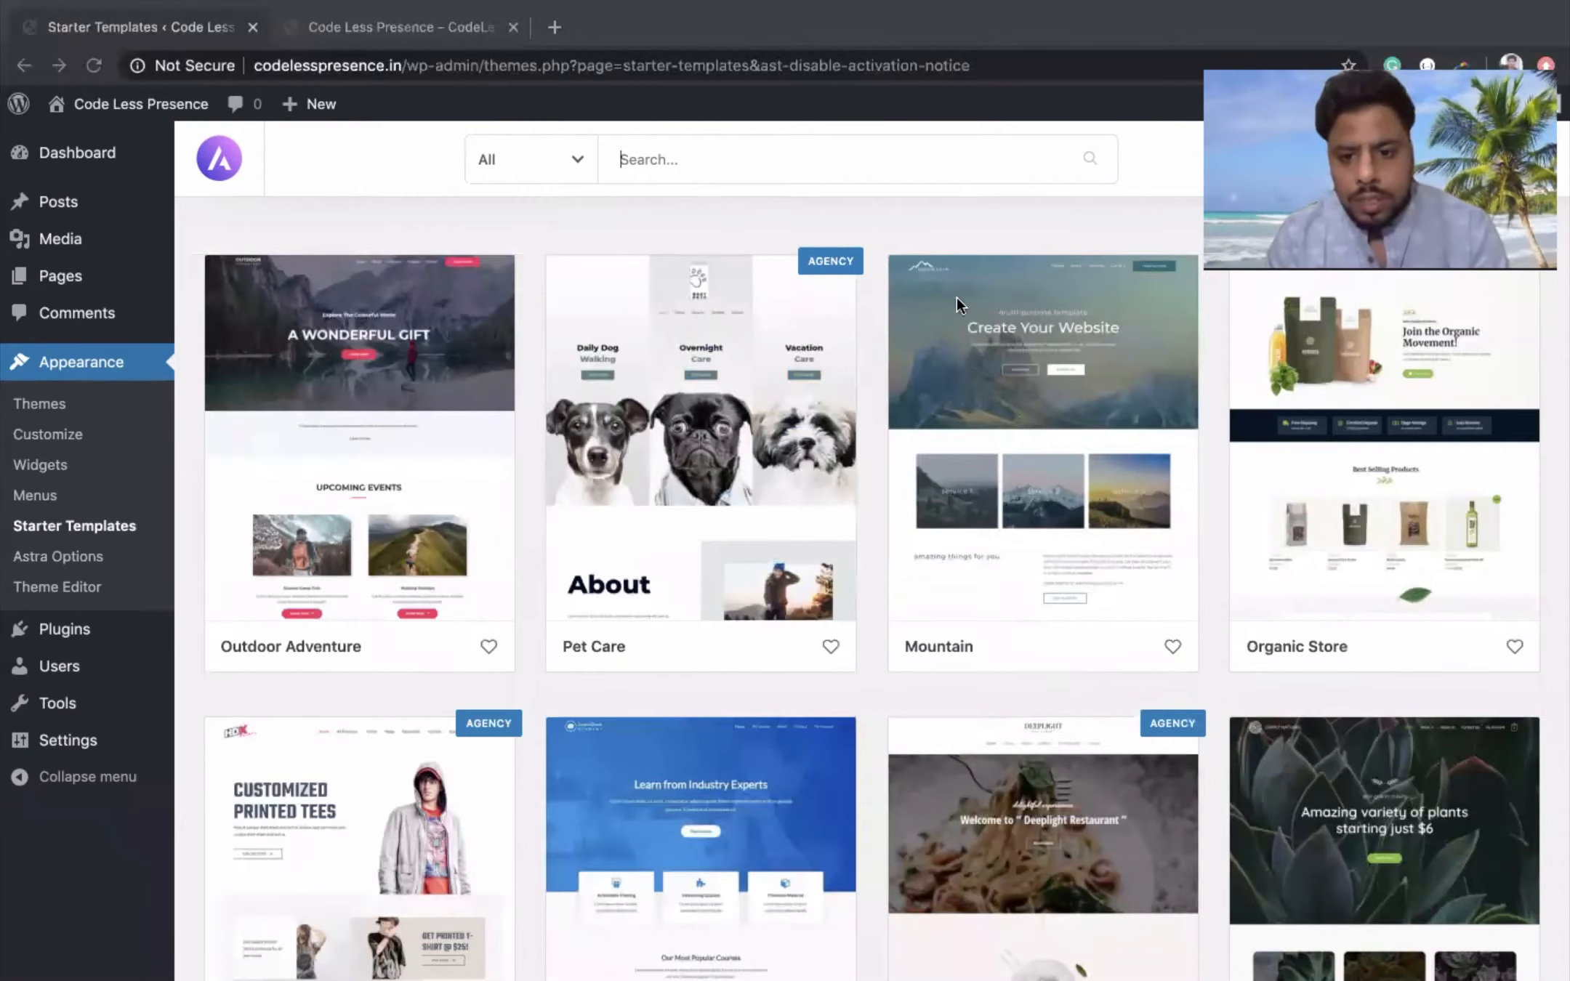
- Open the Mountain starter template and preview its About and Home page templates
left_click(1000, 565)
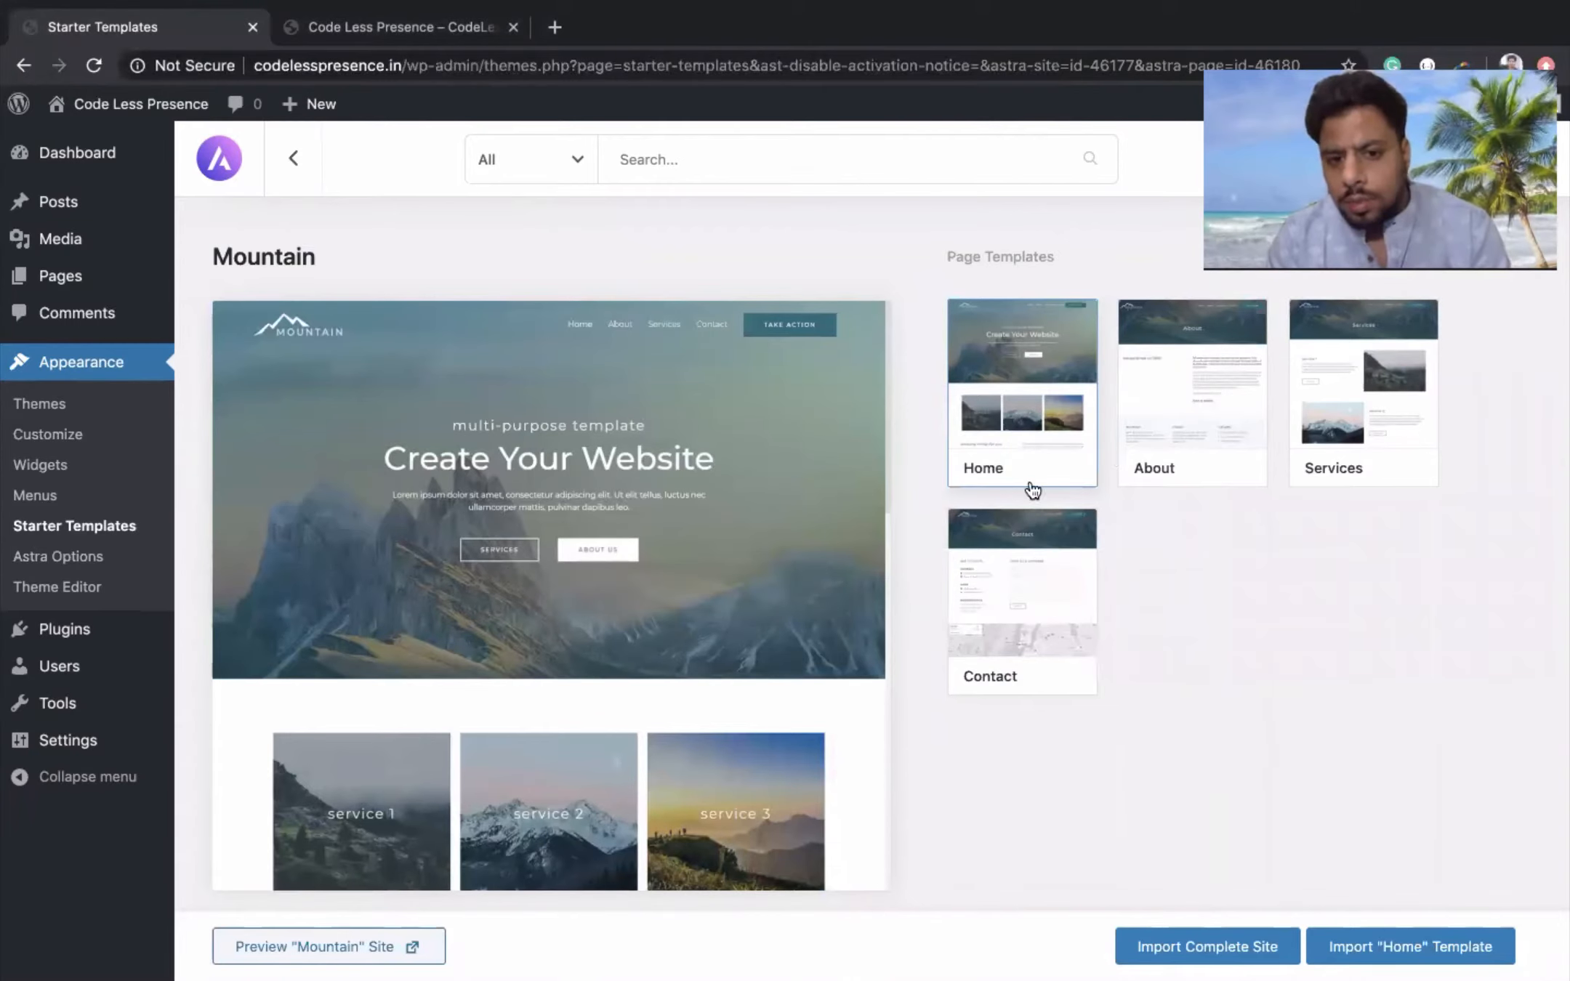
left_click(1225, 451)
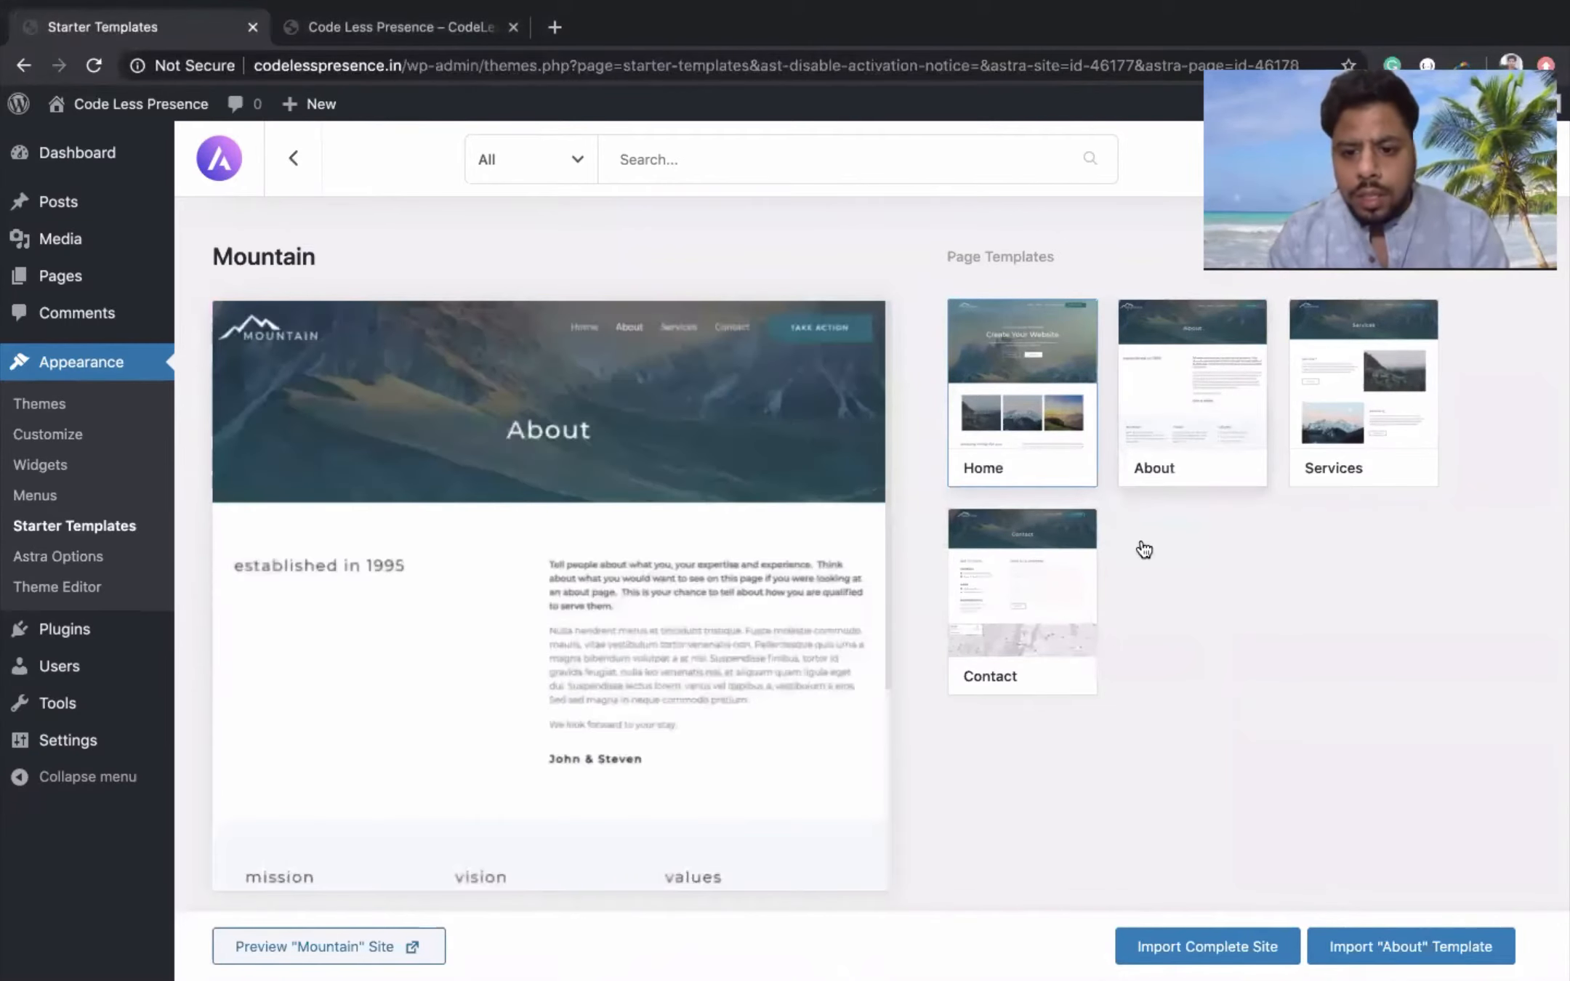
left_click(1037, 378)
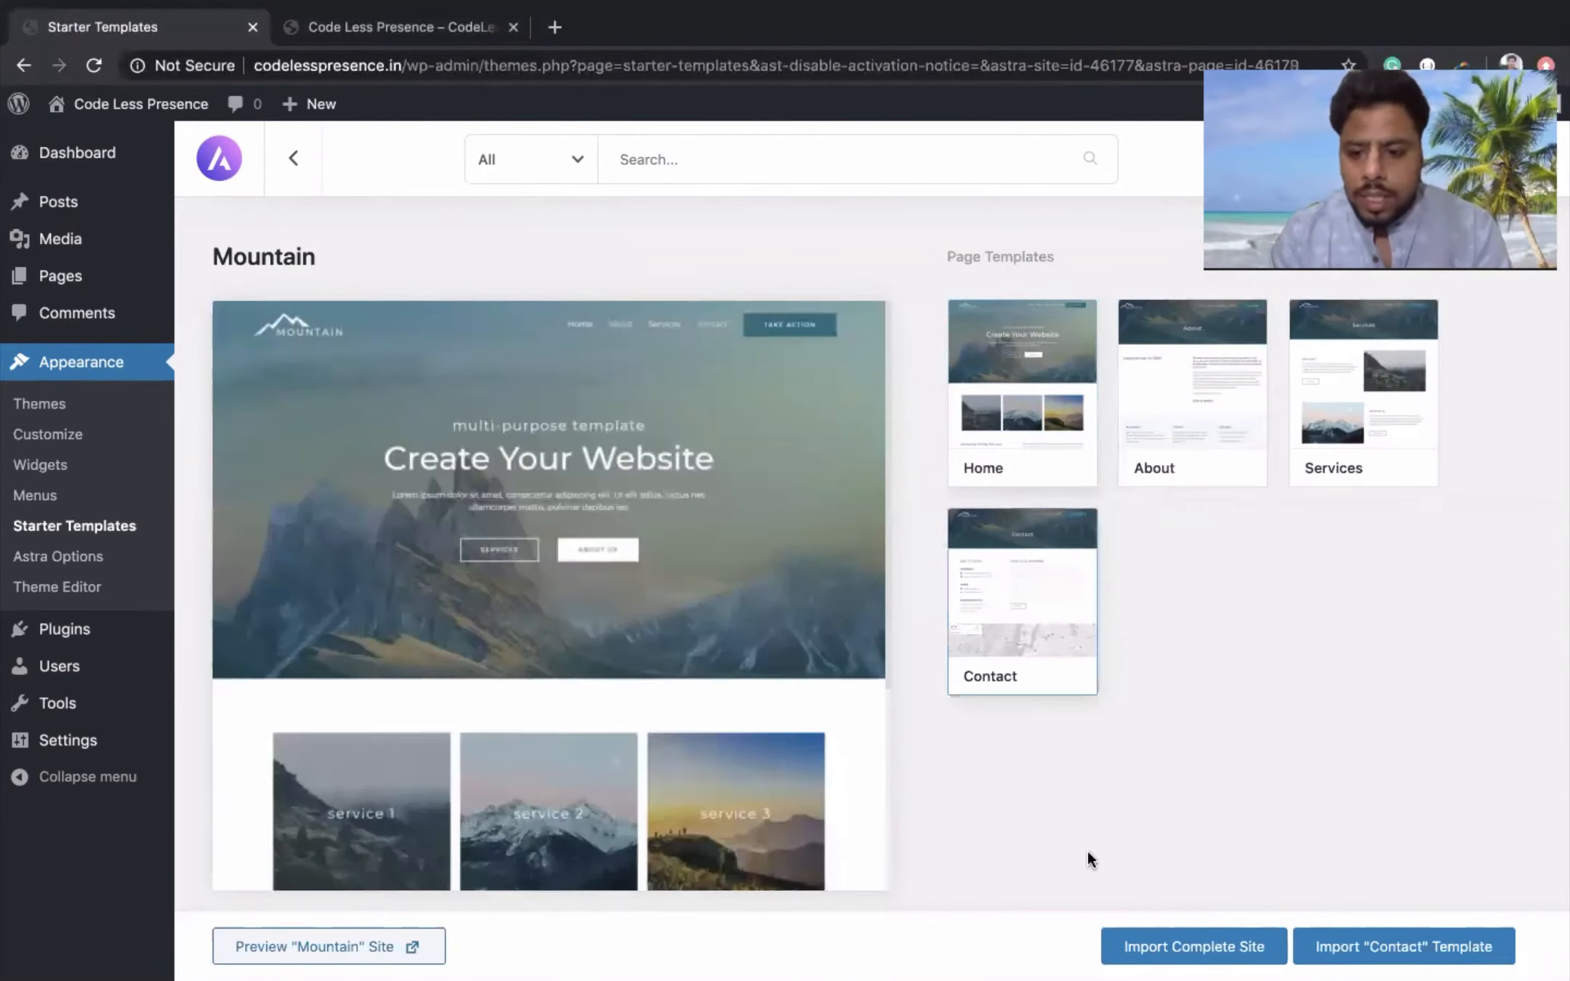
- Import the complete Mountain site, including customizer settings, widgets, required plugins and content
left_click(1201, 949)
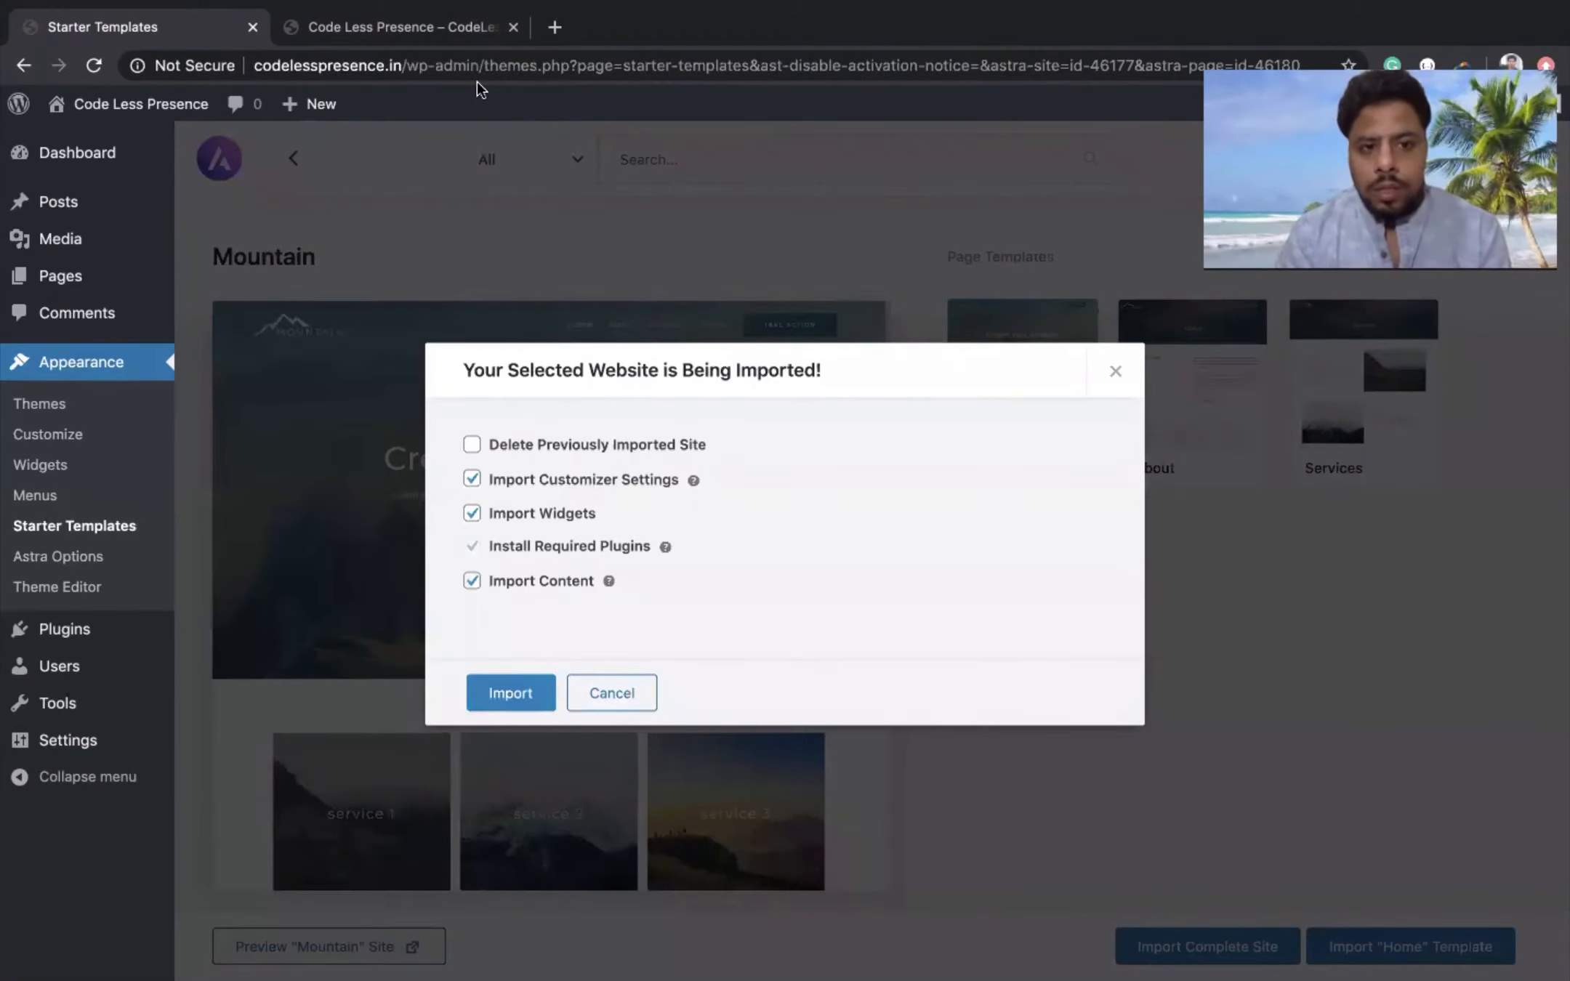
left_click(411, 37)
left_click(185, 38)
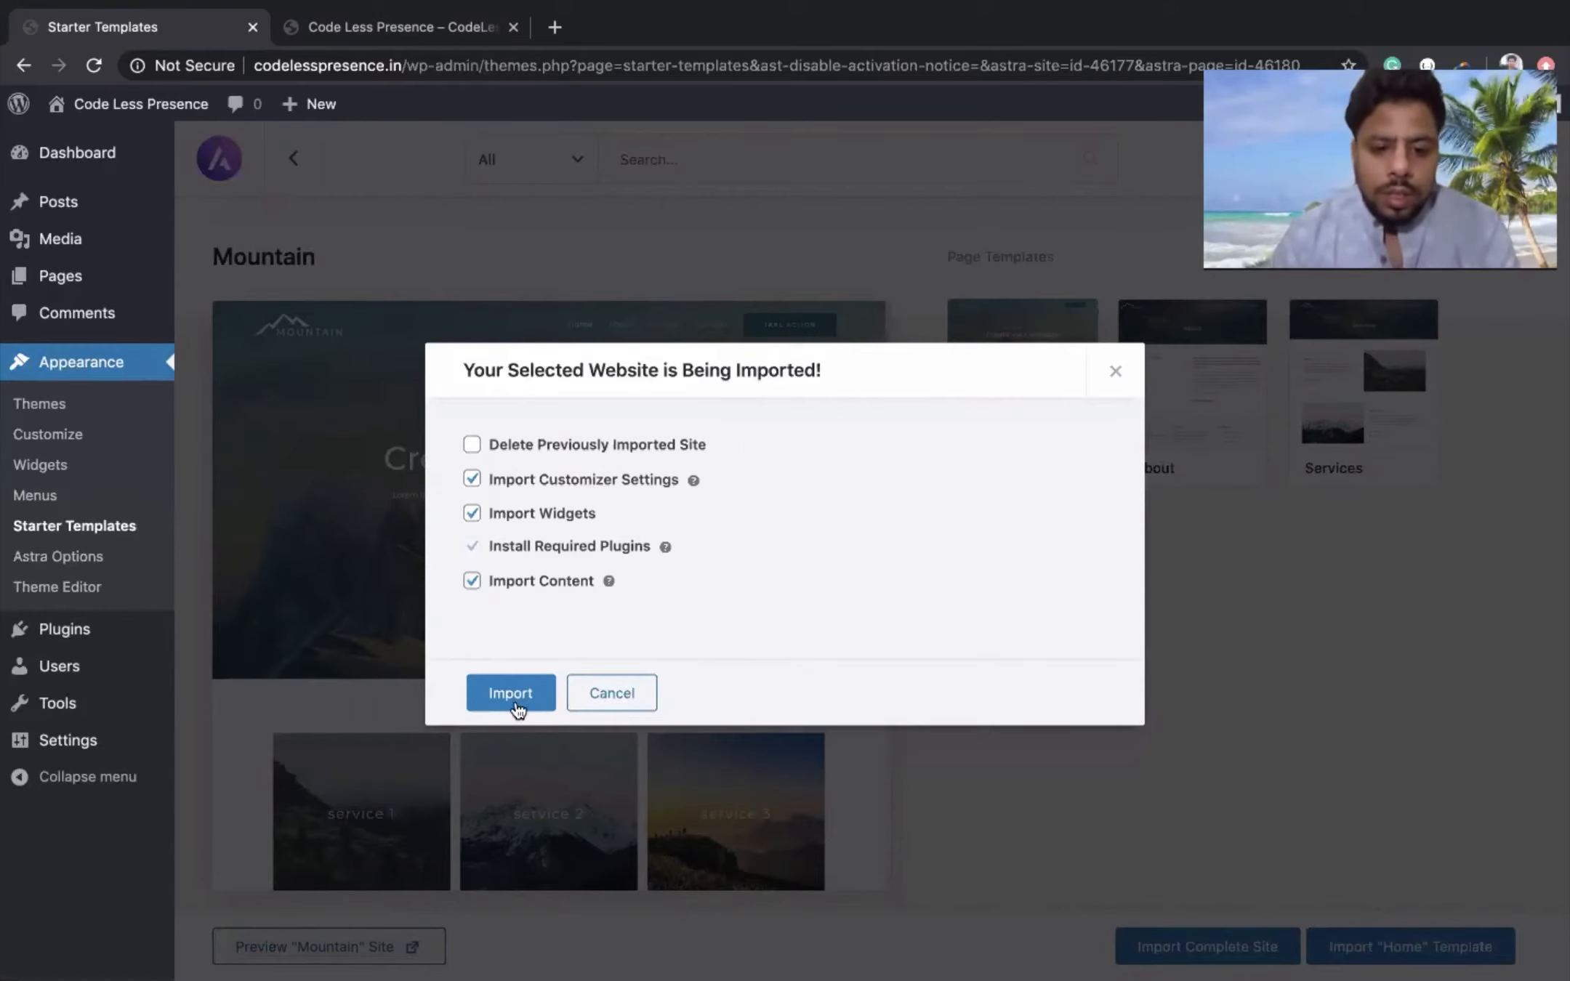
left_click(516, 702)
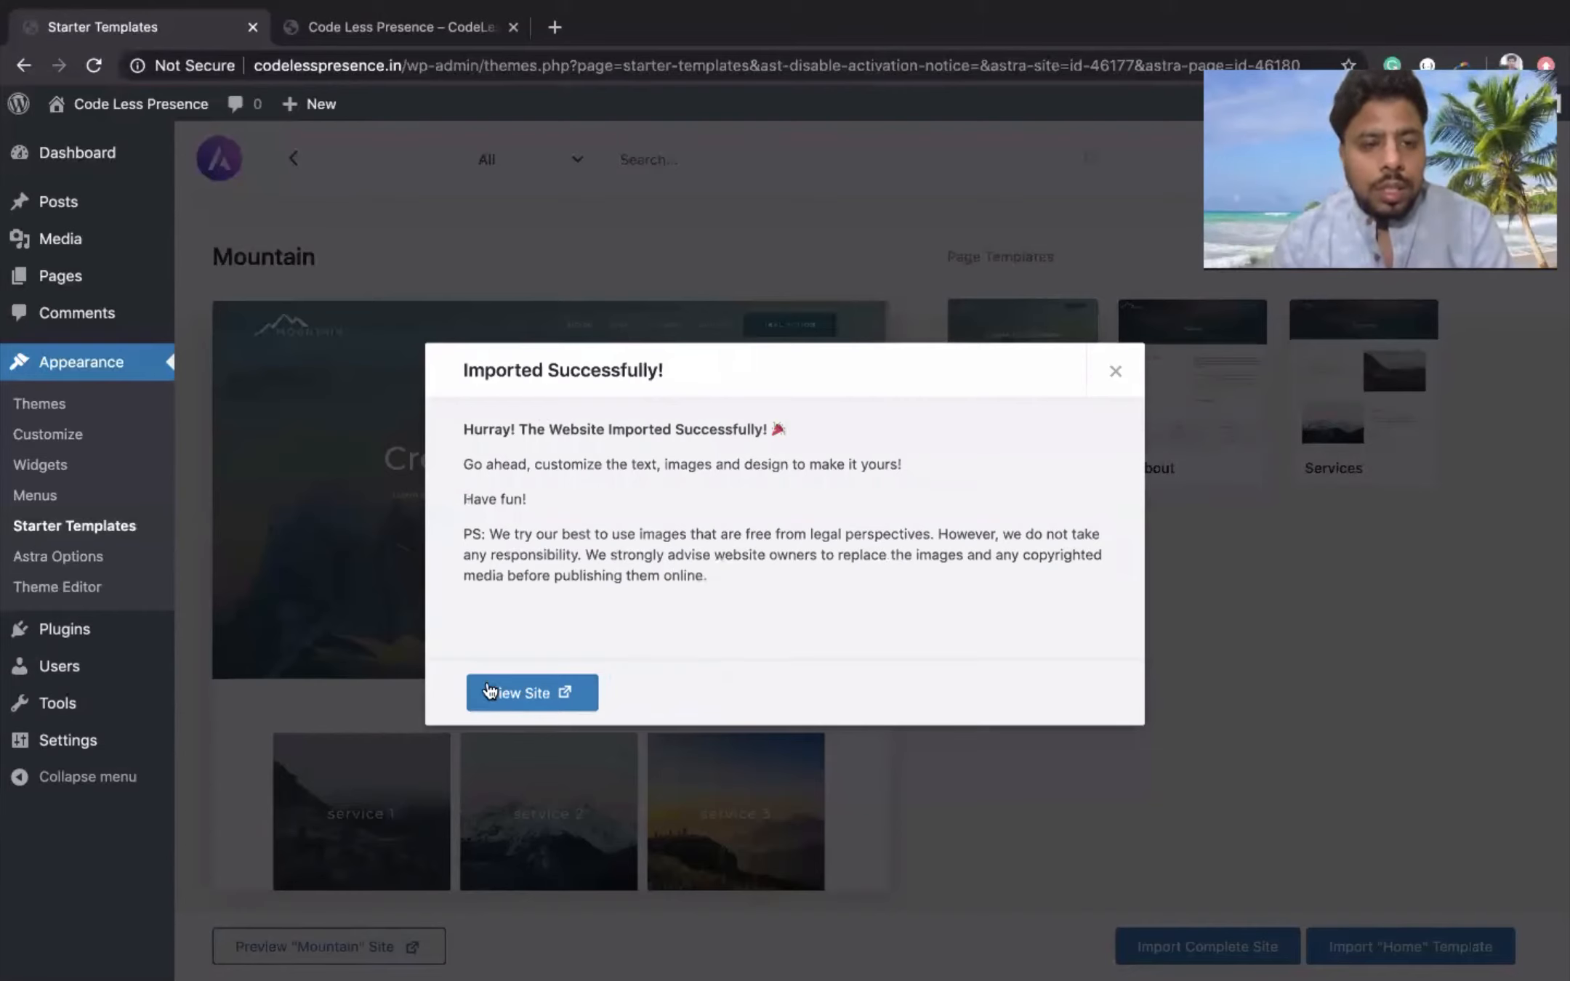
- Reload the live site in its own tab and skim the imported Mountain home page
left_click(395, 23)
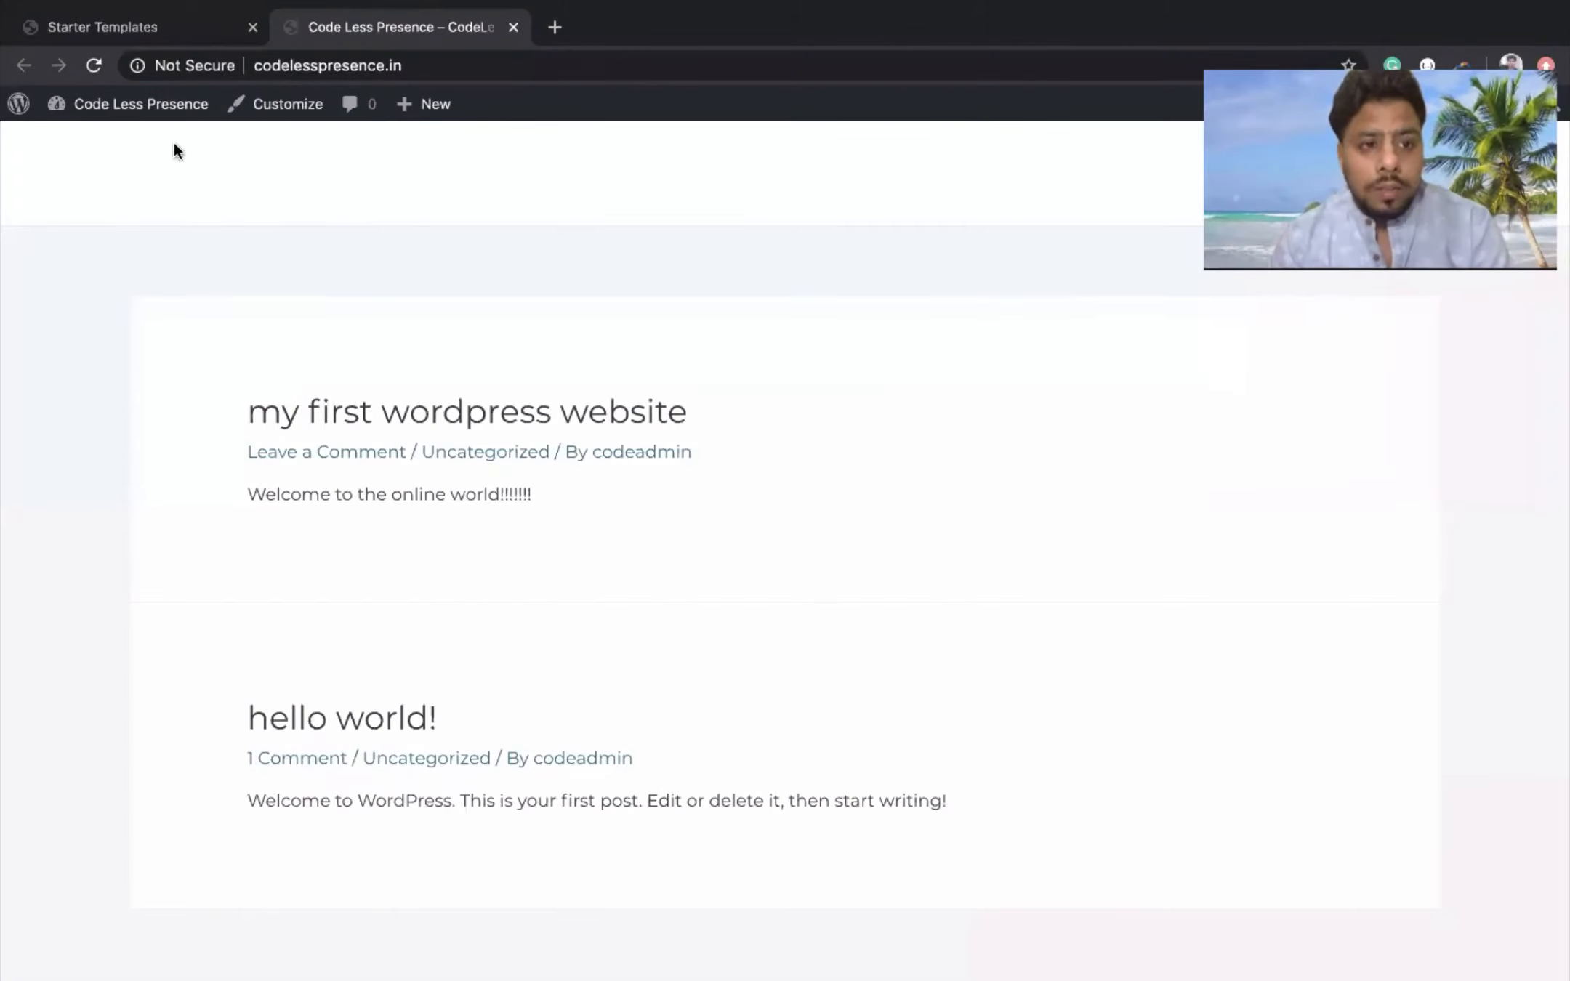
left_click(93, 65)
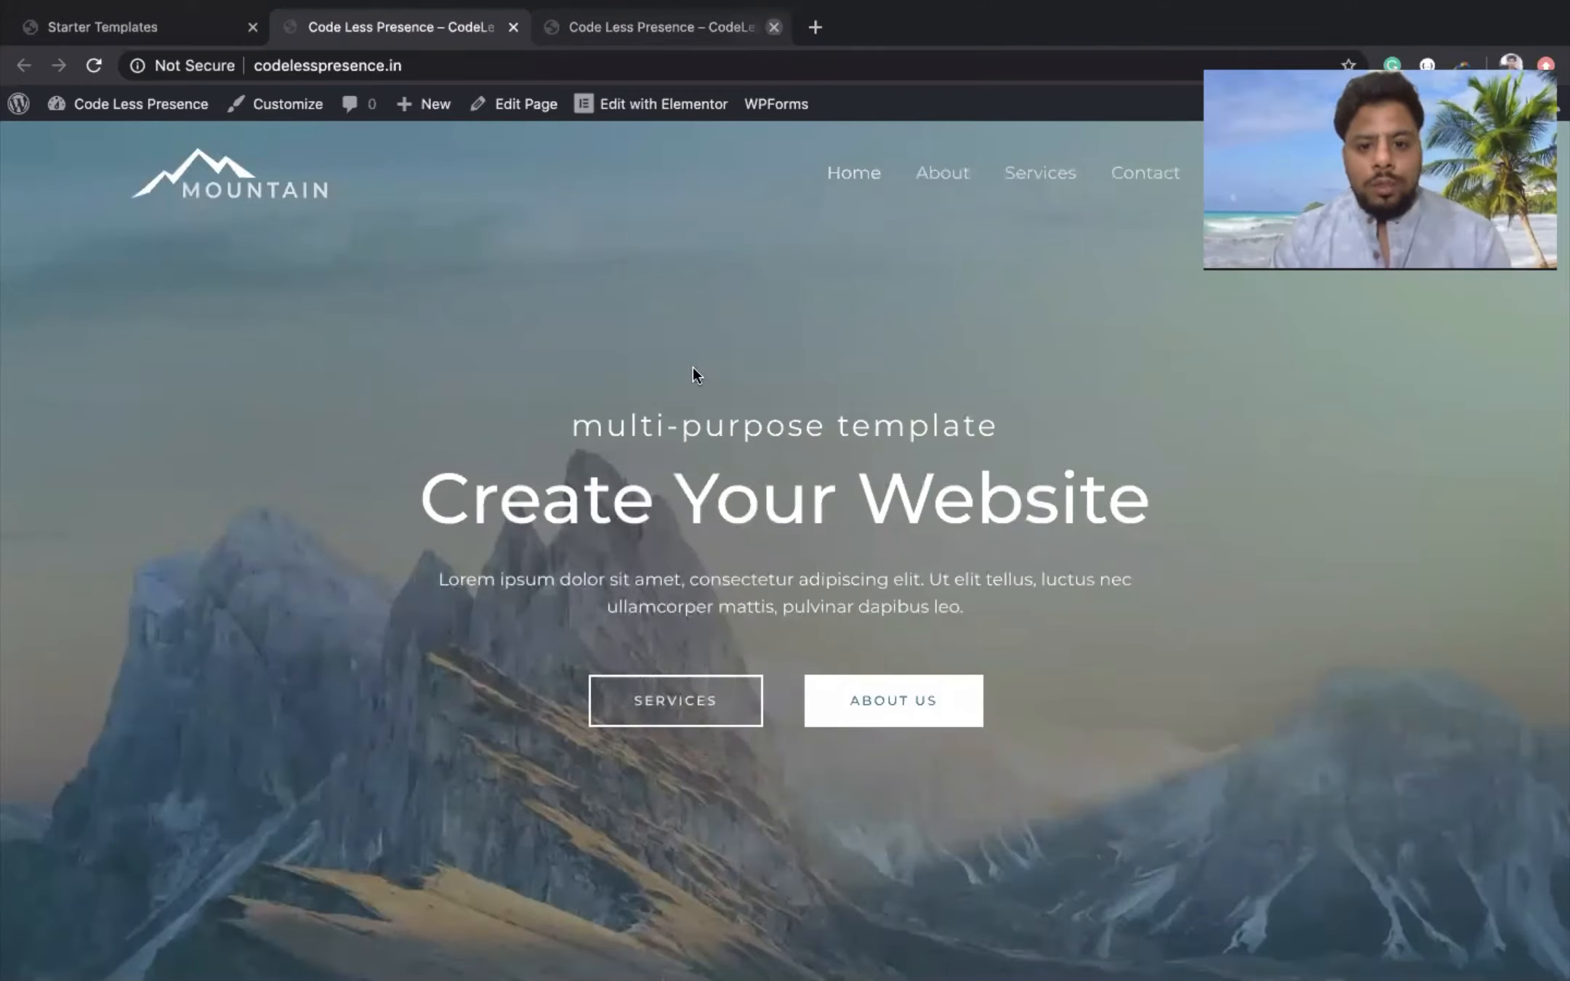
key("super+w")
scroll(771, 512, "down", 10)
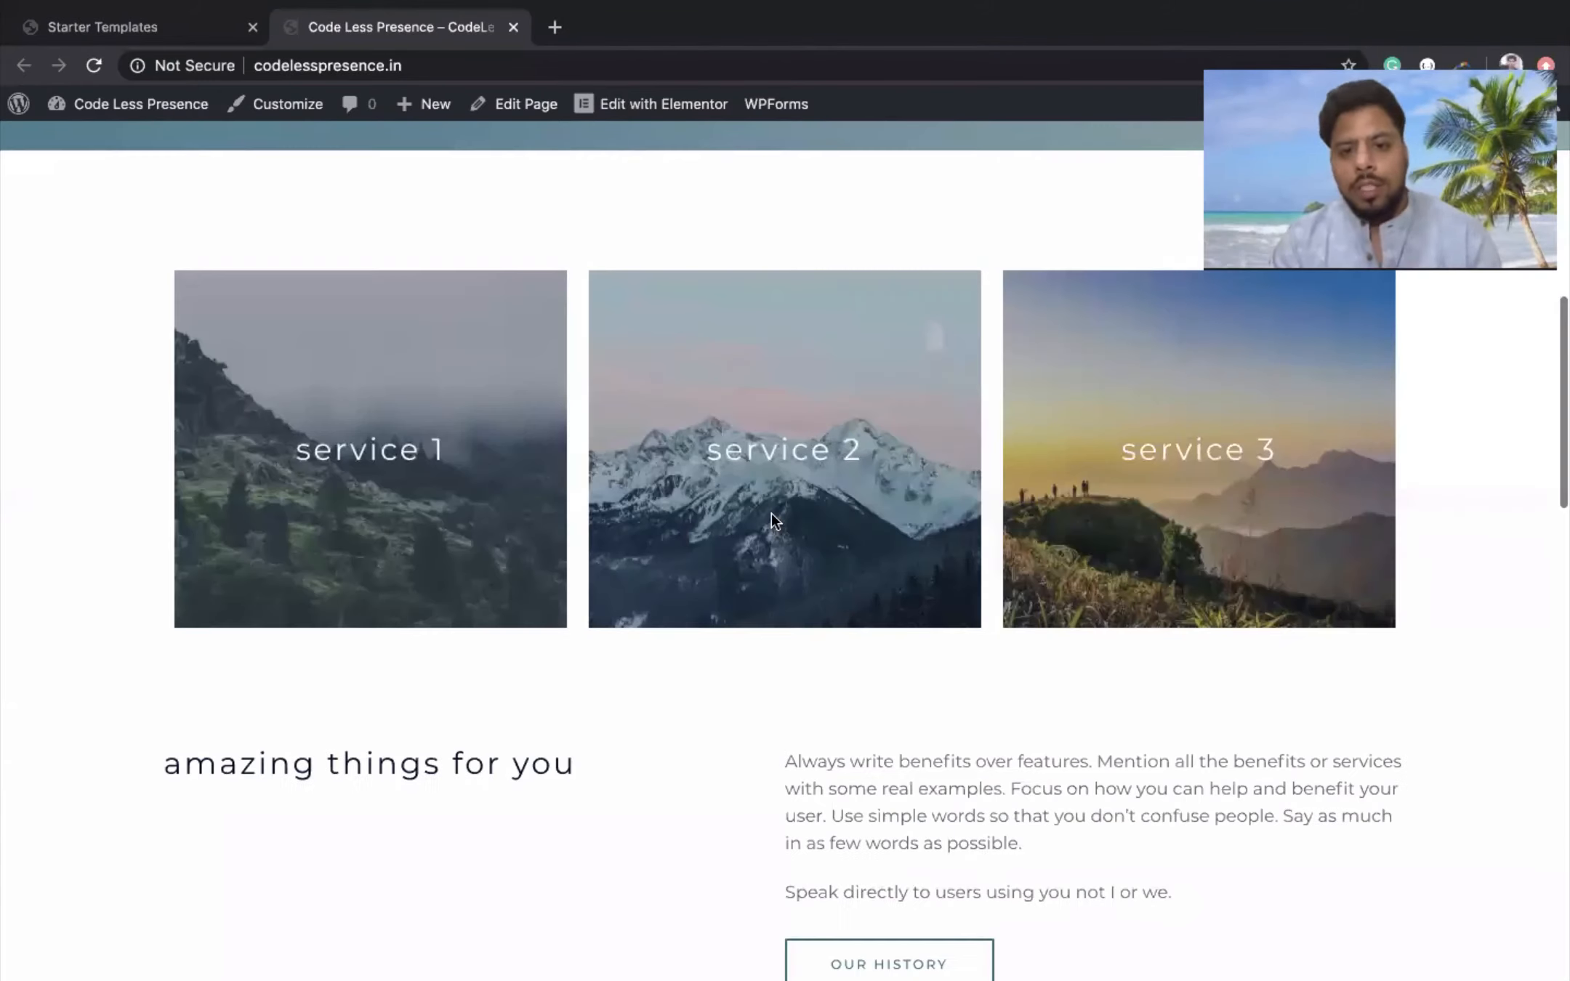
scroll(771, 512, "up", 10)
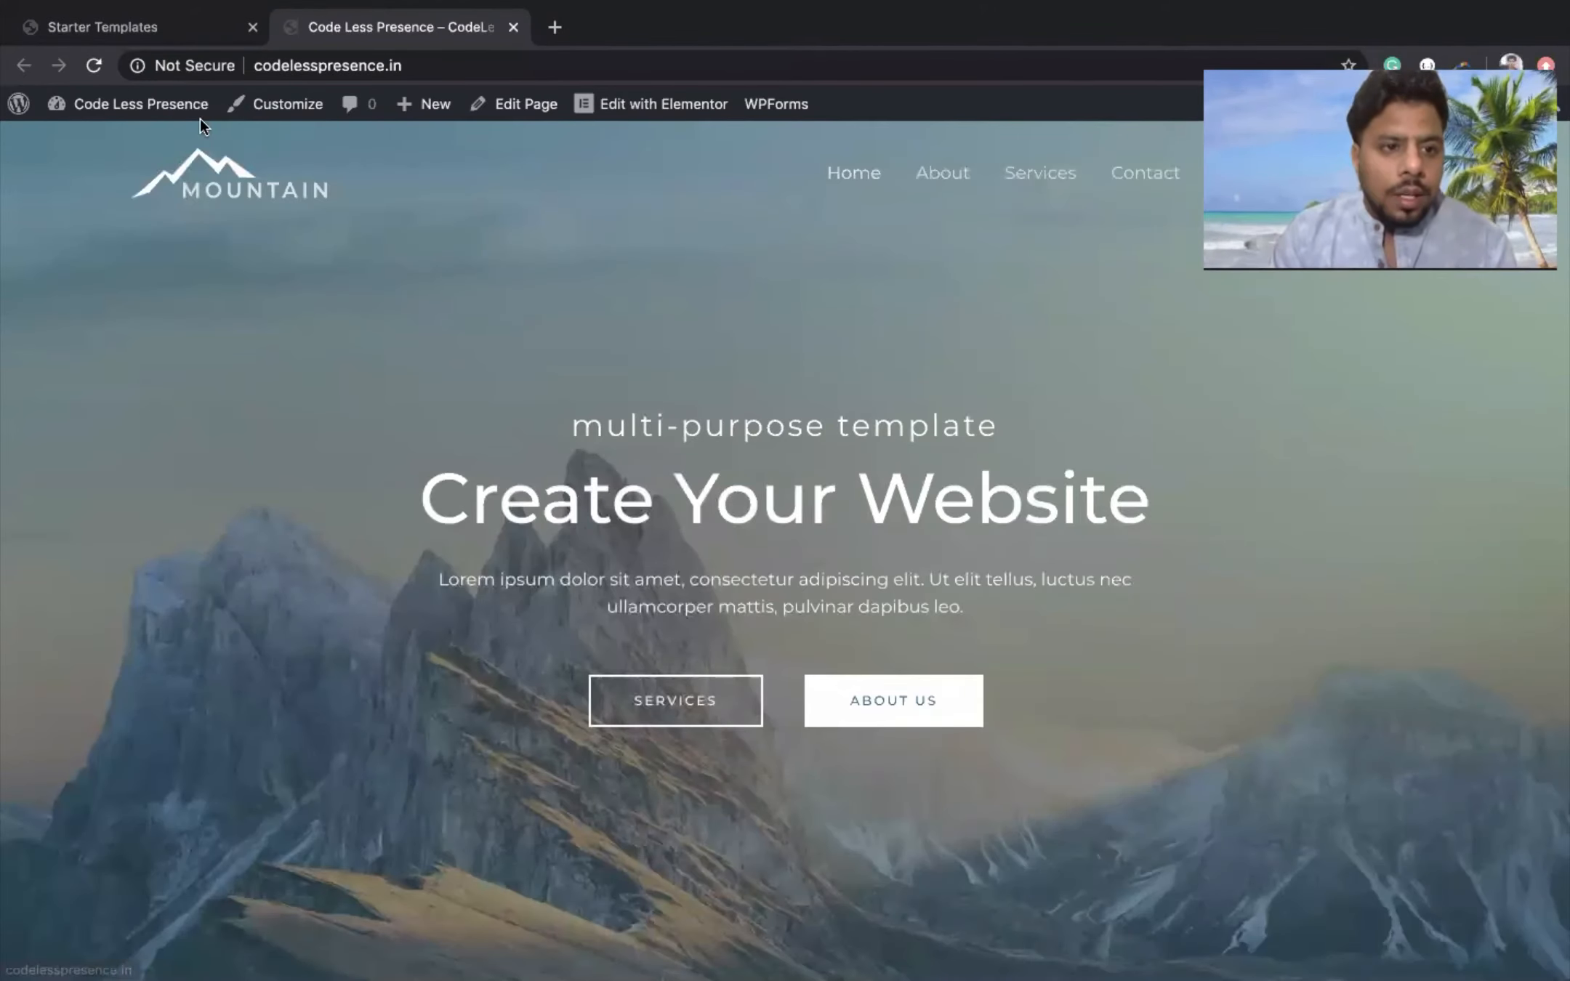
- Review the imported home page's hero text, navigation menu, service tiles, "amazing things for you" and Call To Action sections
key("ctrl+Tab")
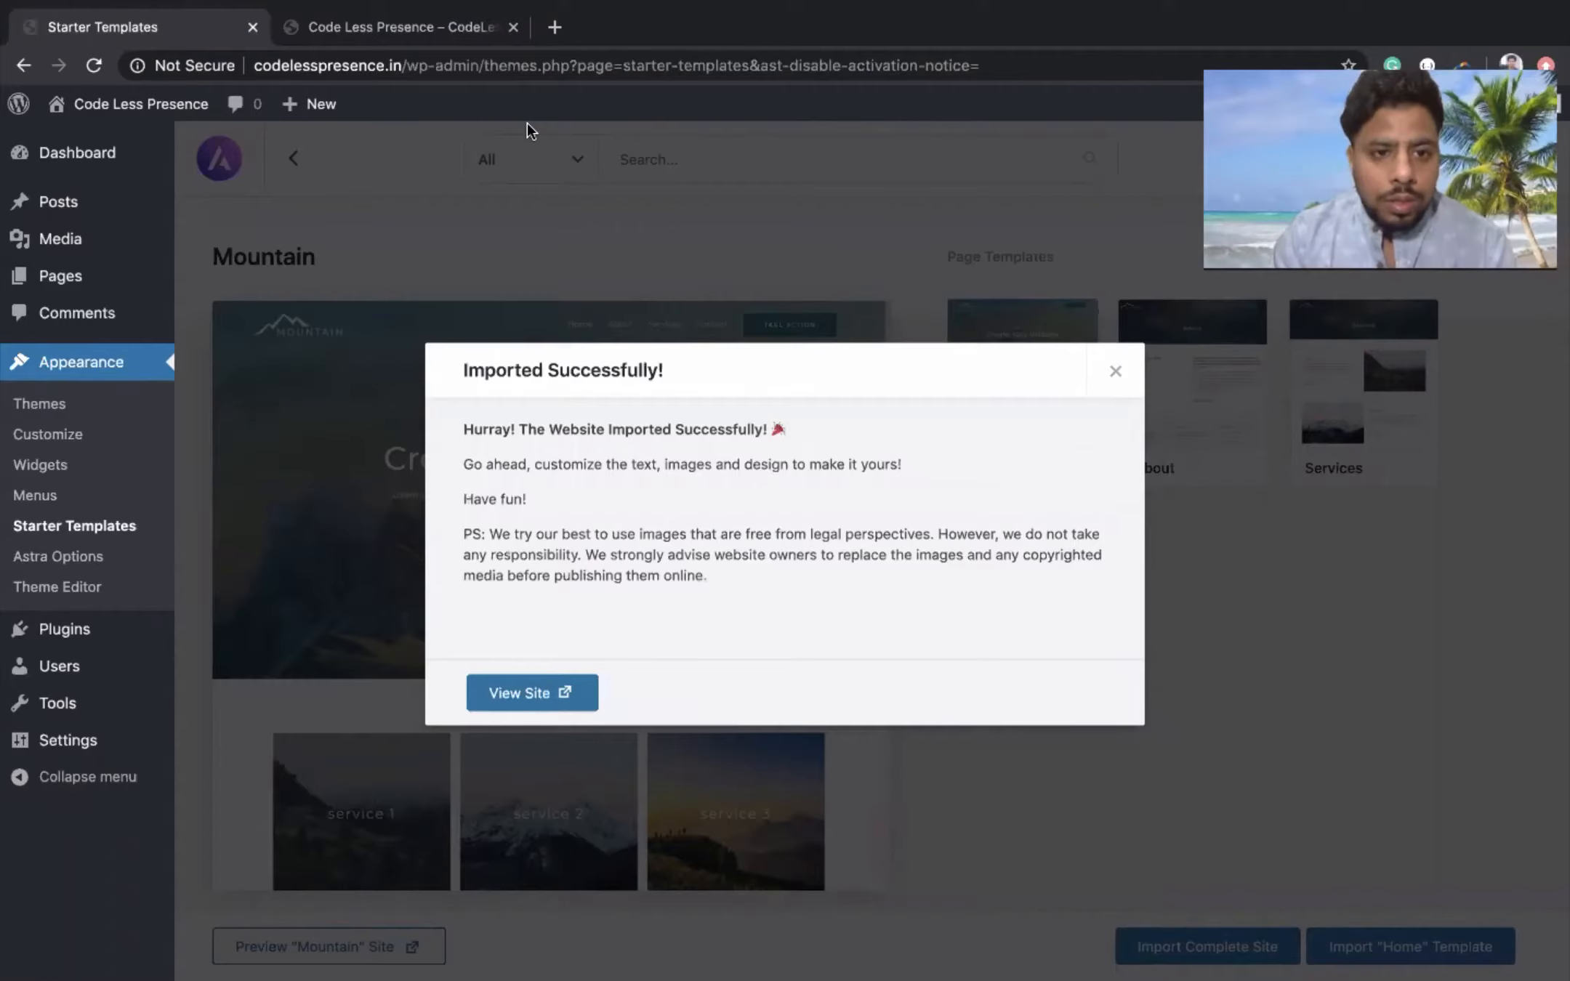
left_click(425, 34)
left_click_drag(421, 509, 1018, 518)
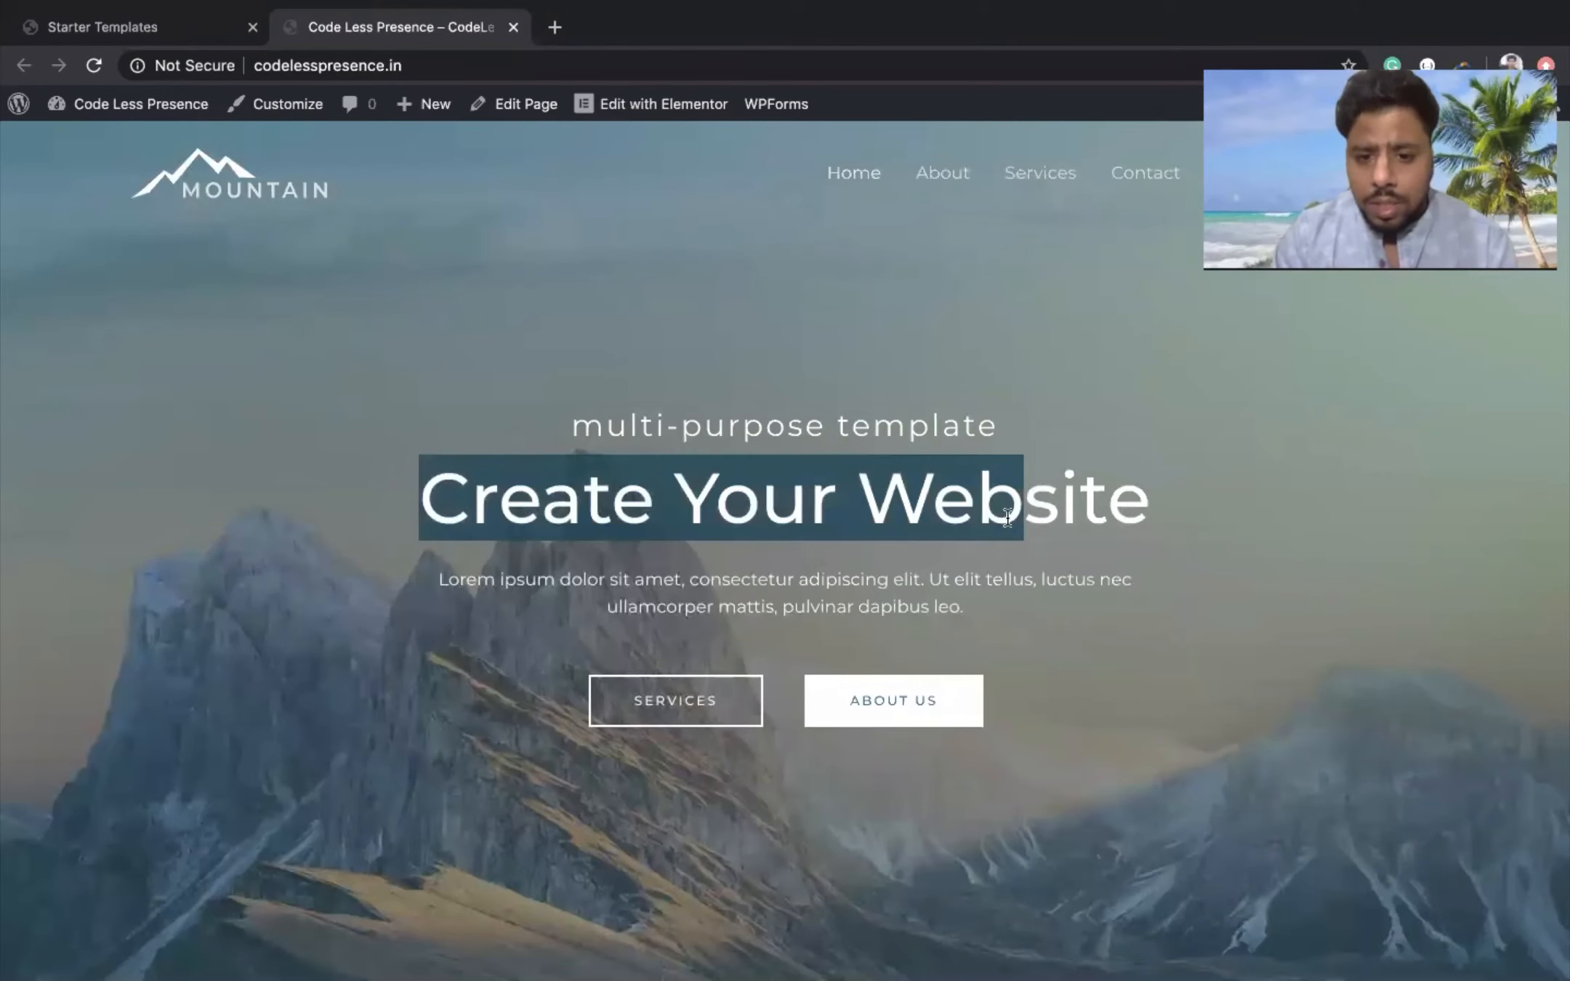
left_click(1143, 516)
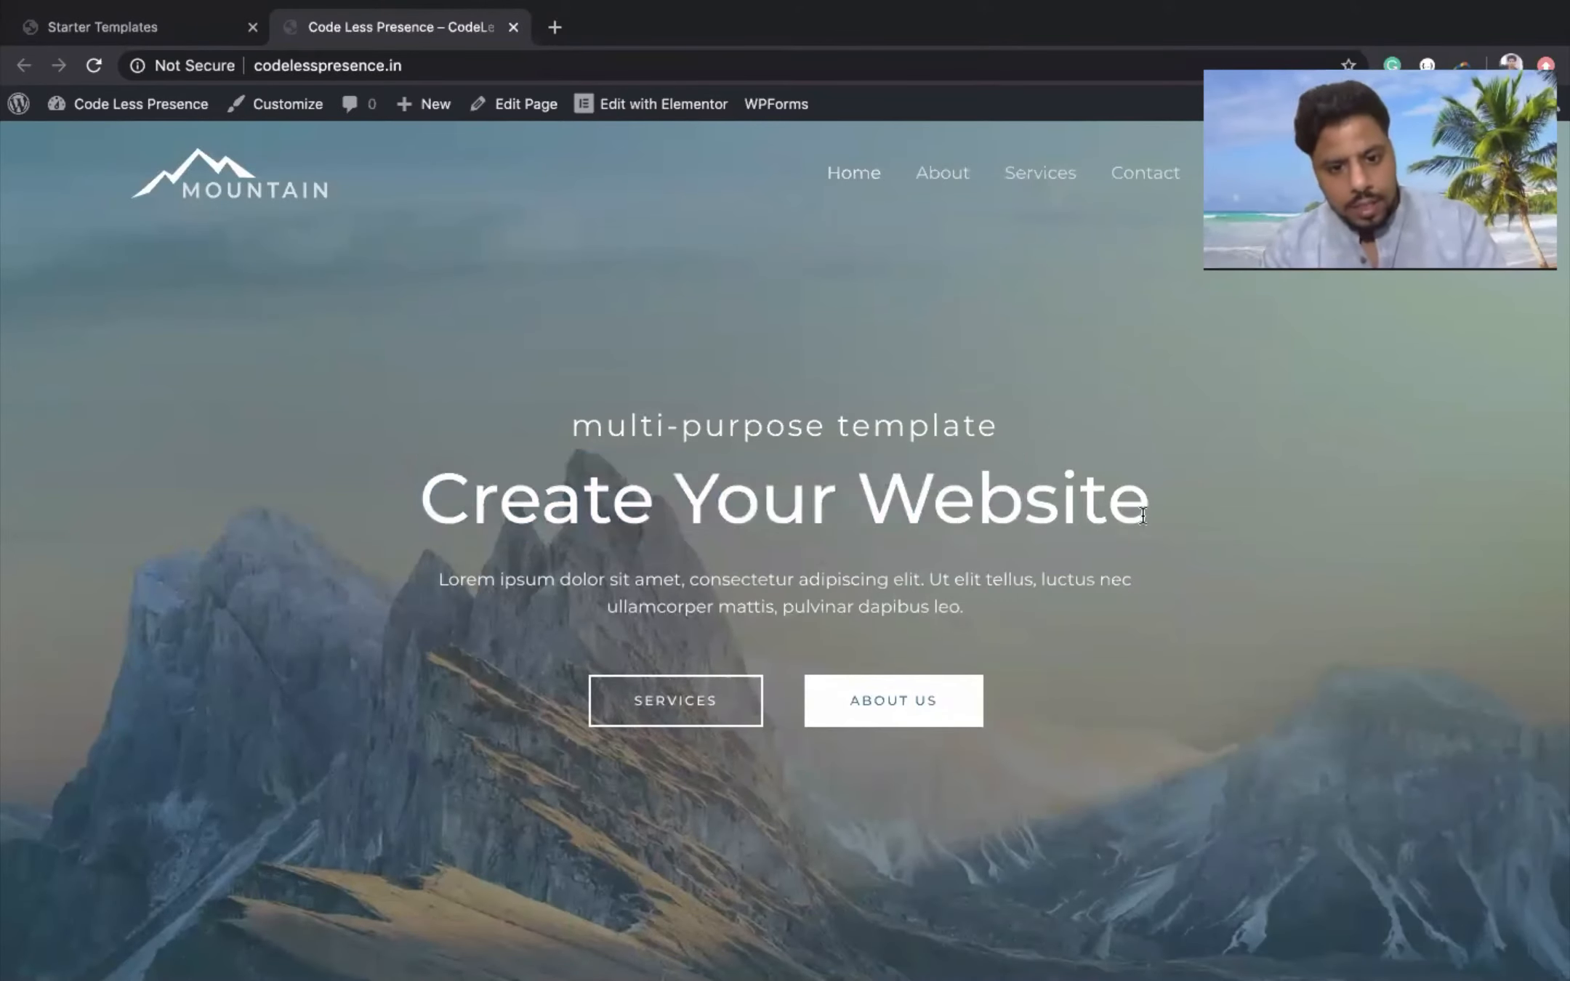
scroll(679, 604, "down", 3)
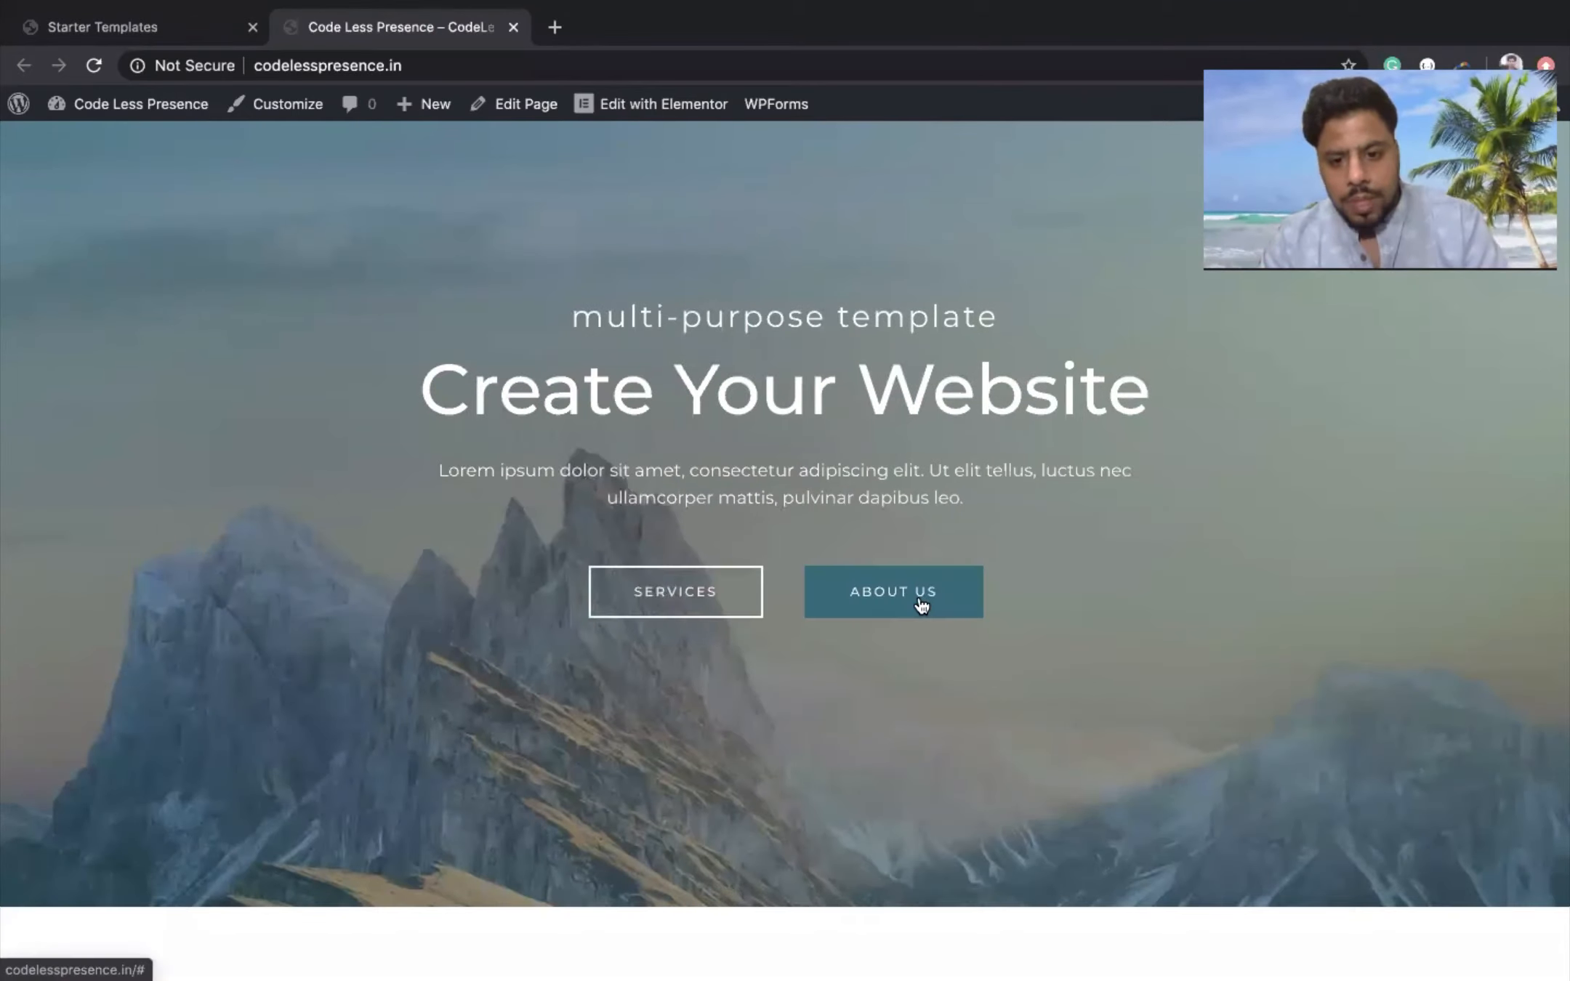
scroll(915, 355, "up", 3)
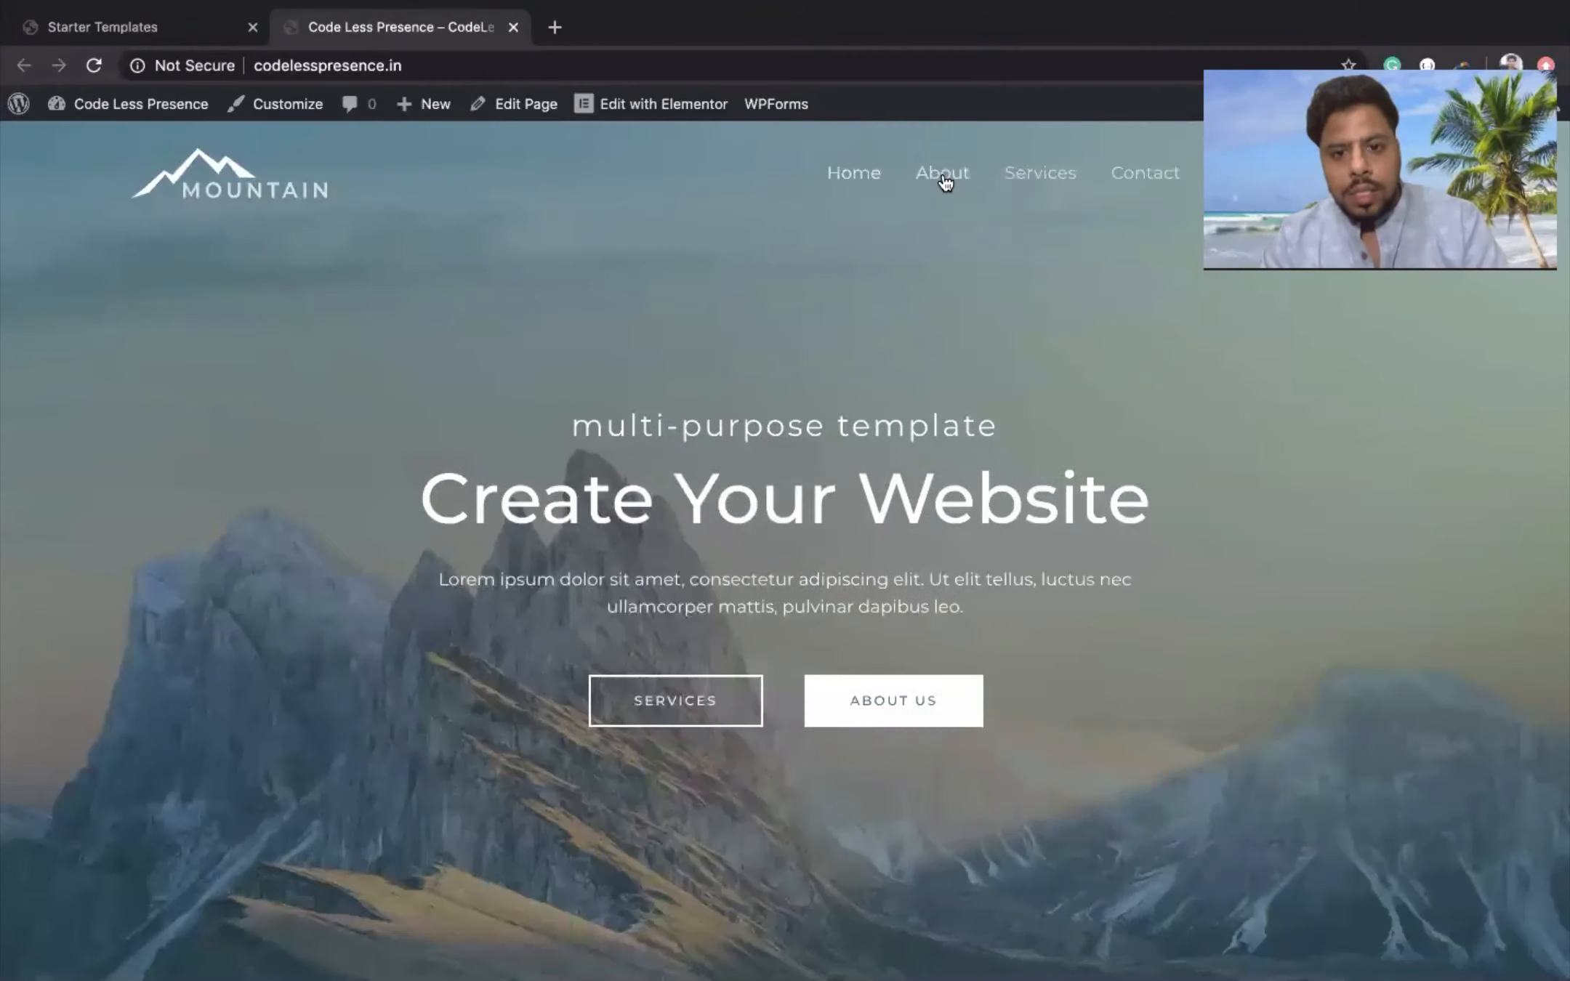
scroll(413, 676, "down", 10)
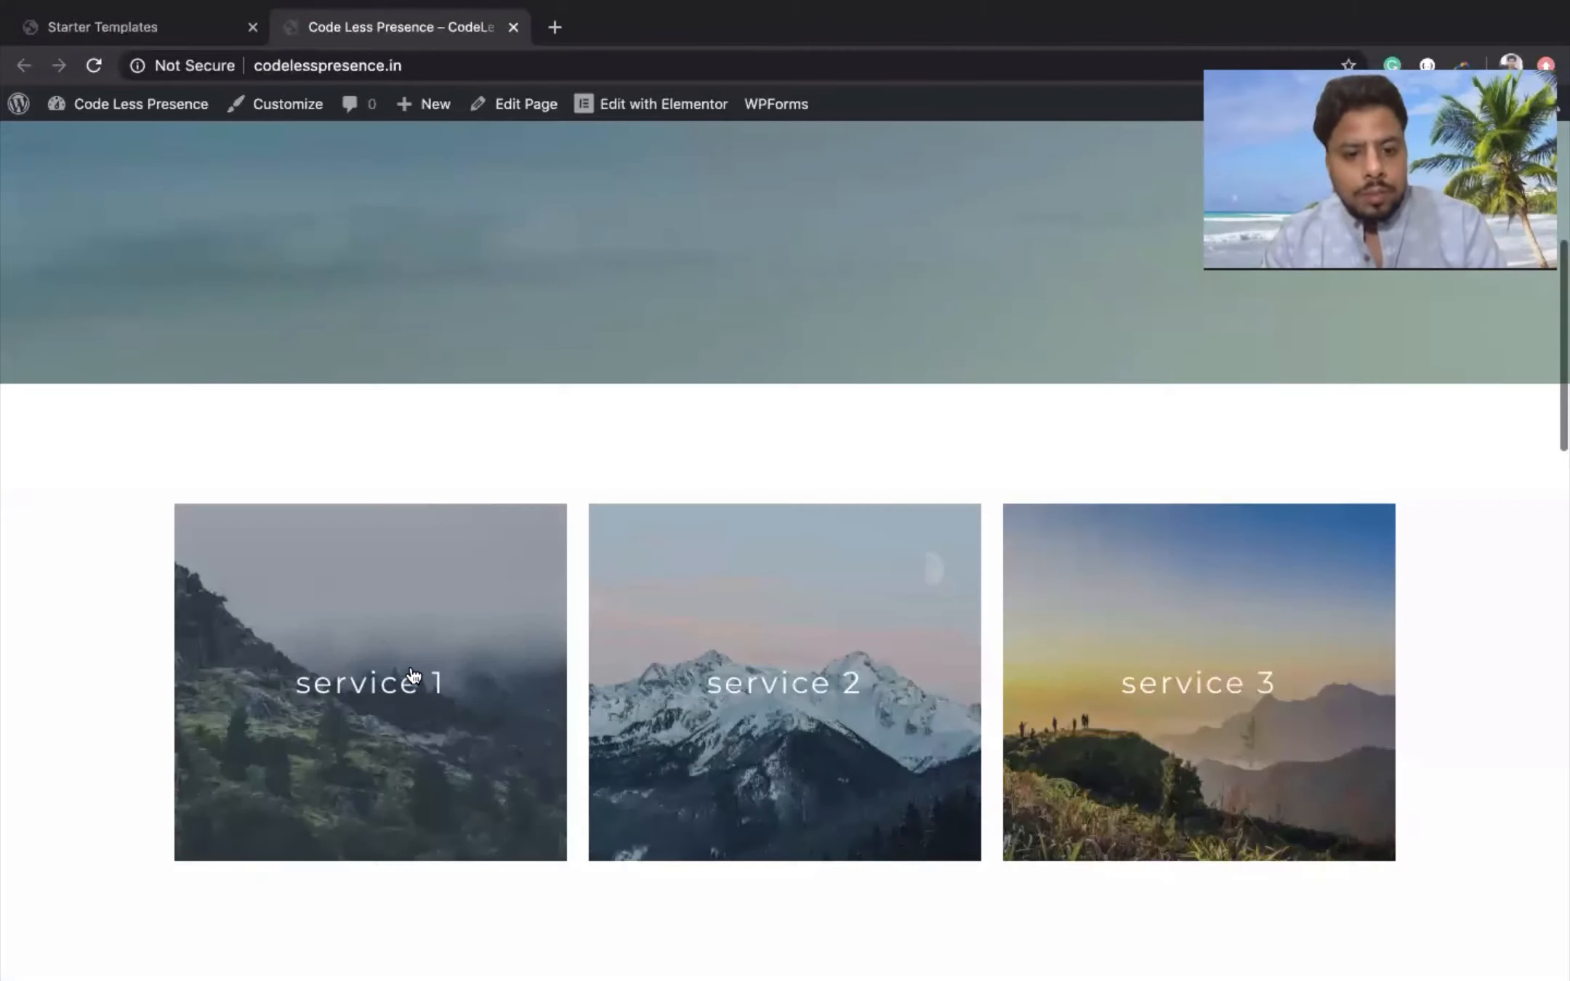
scroll(418, 658, "down", 3)
scroll(990, 783, "down", 5)
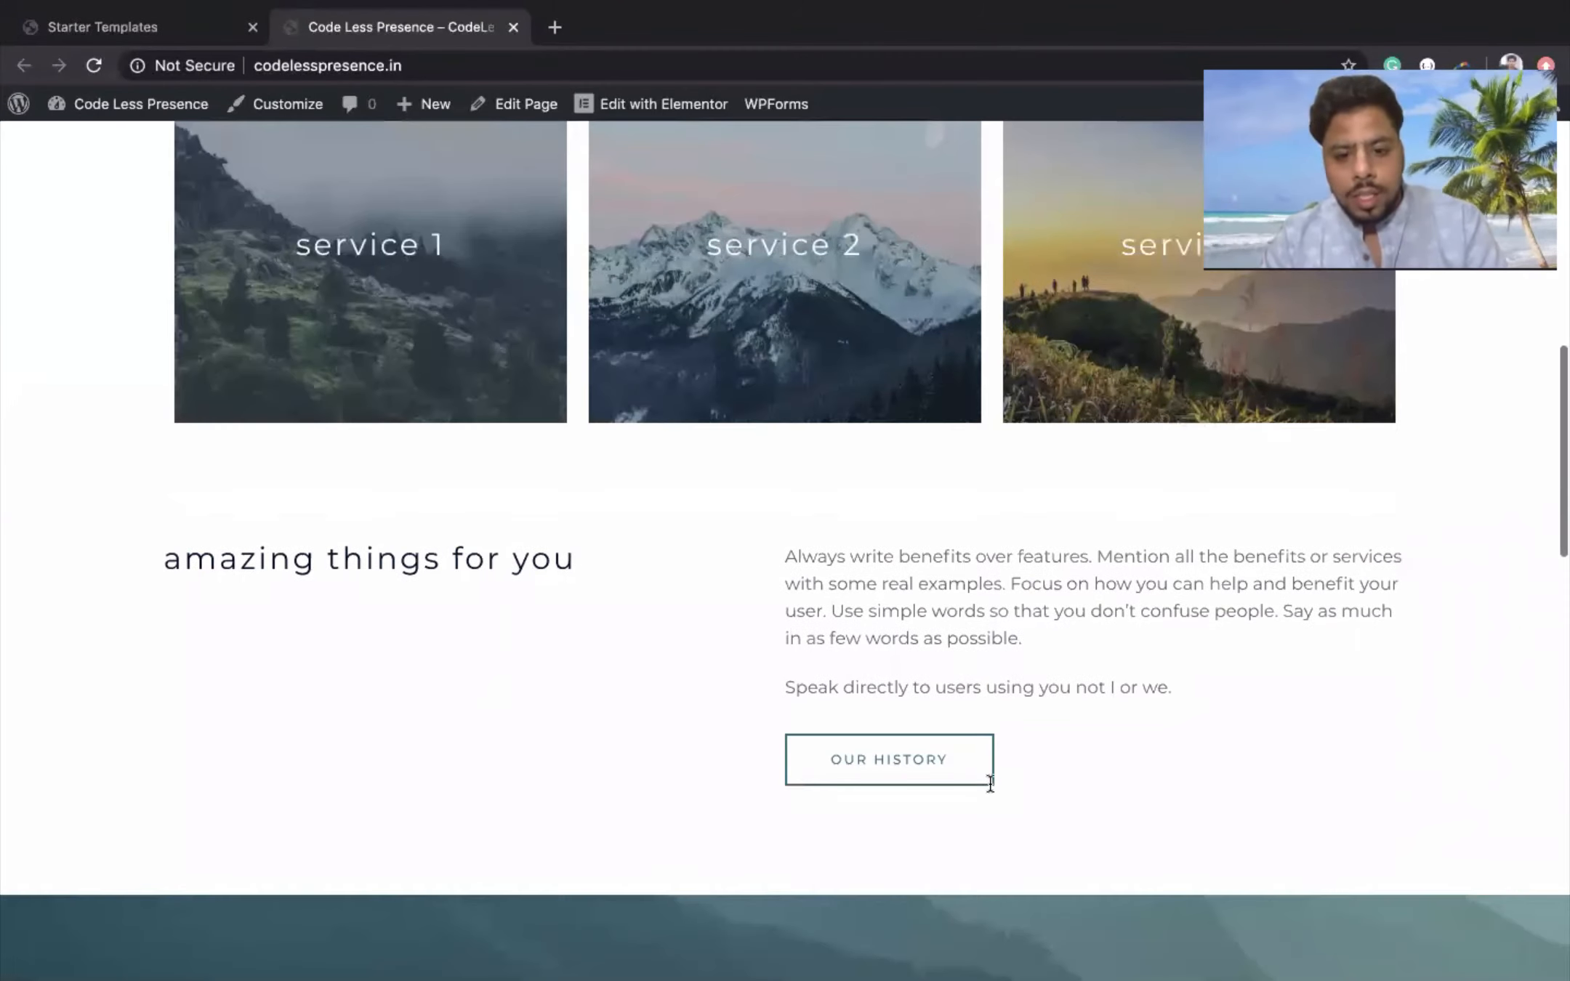
scroll(680, 819, "down", 3)
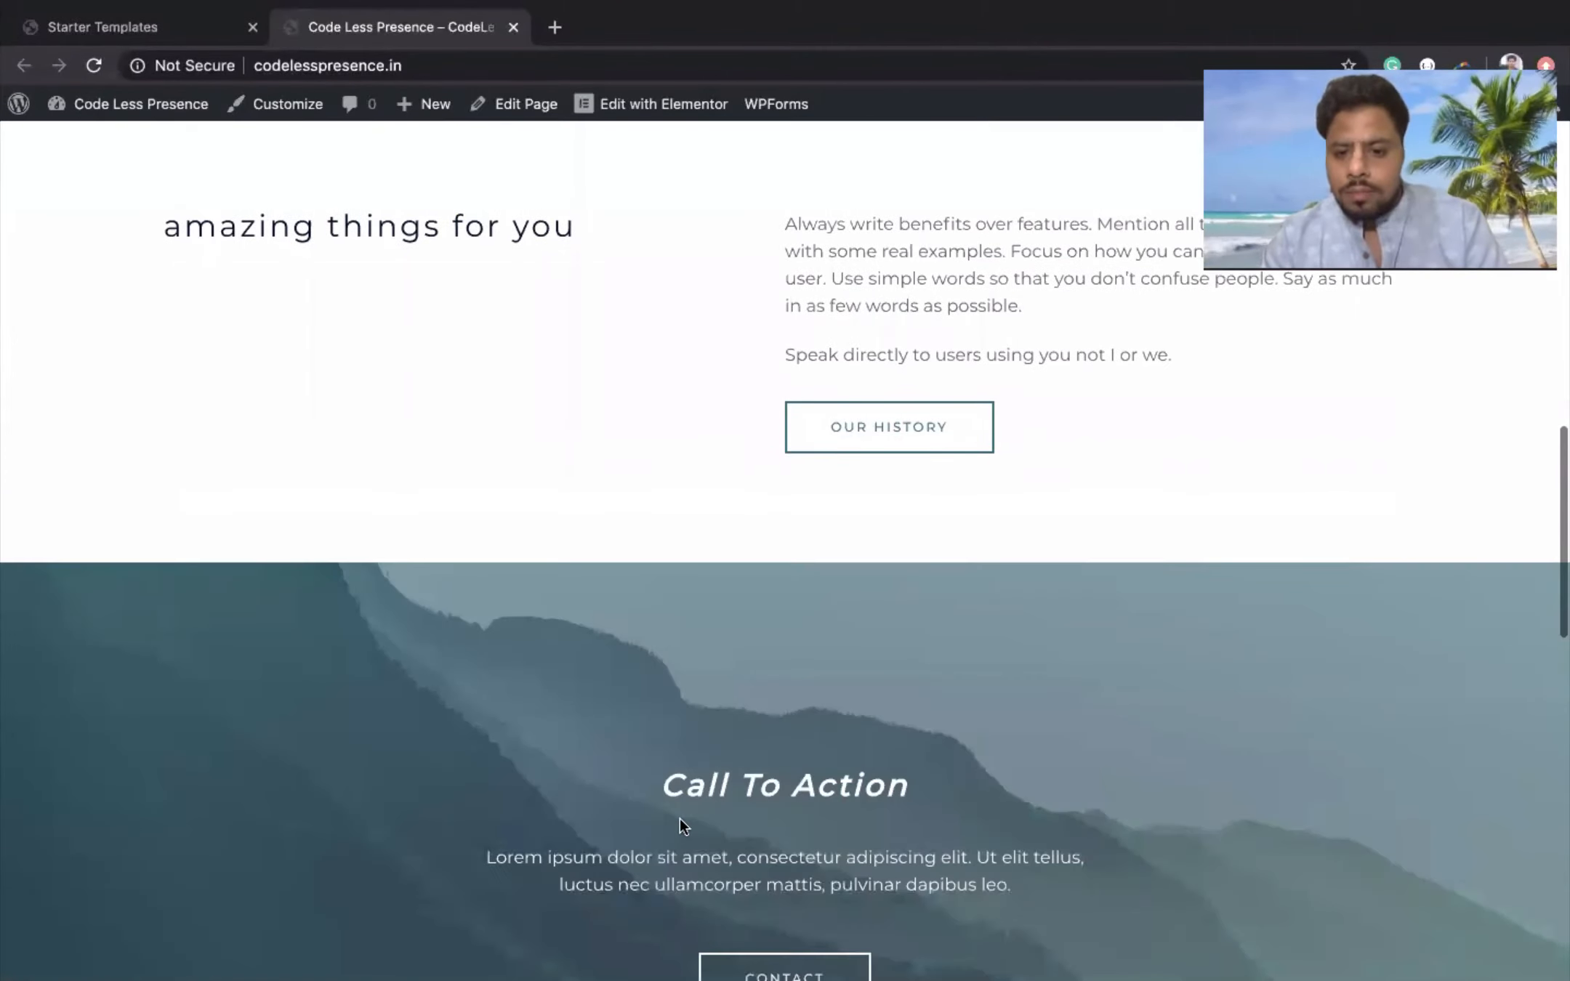
scroll(680, 819, "down", 8)
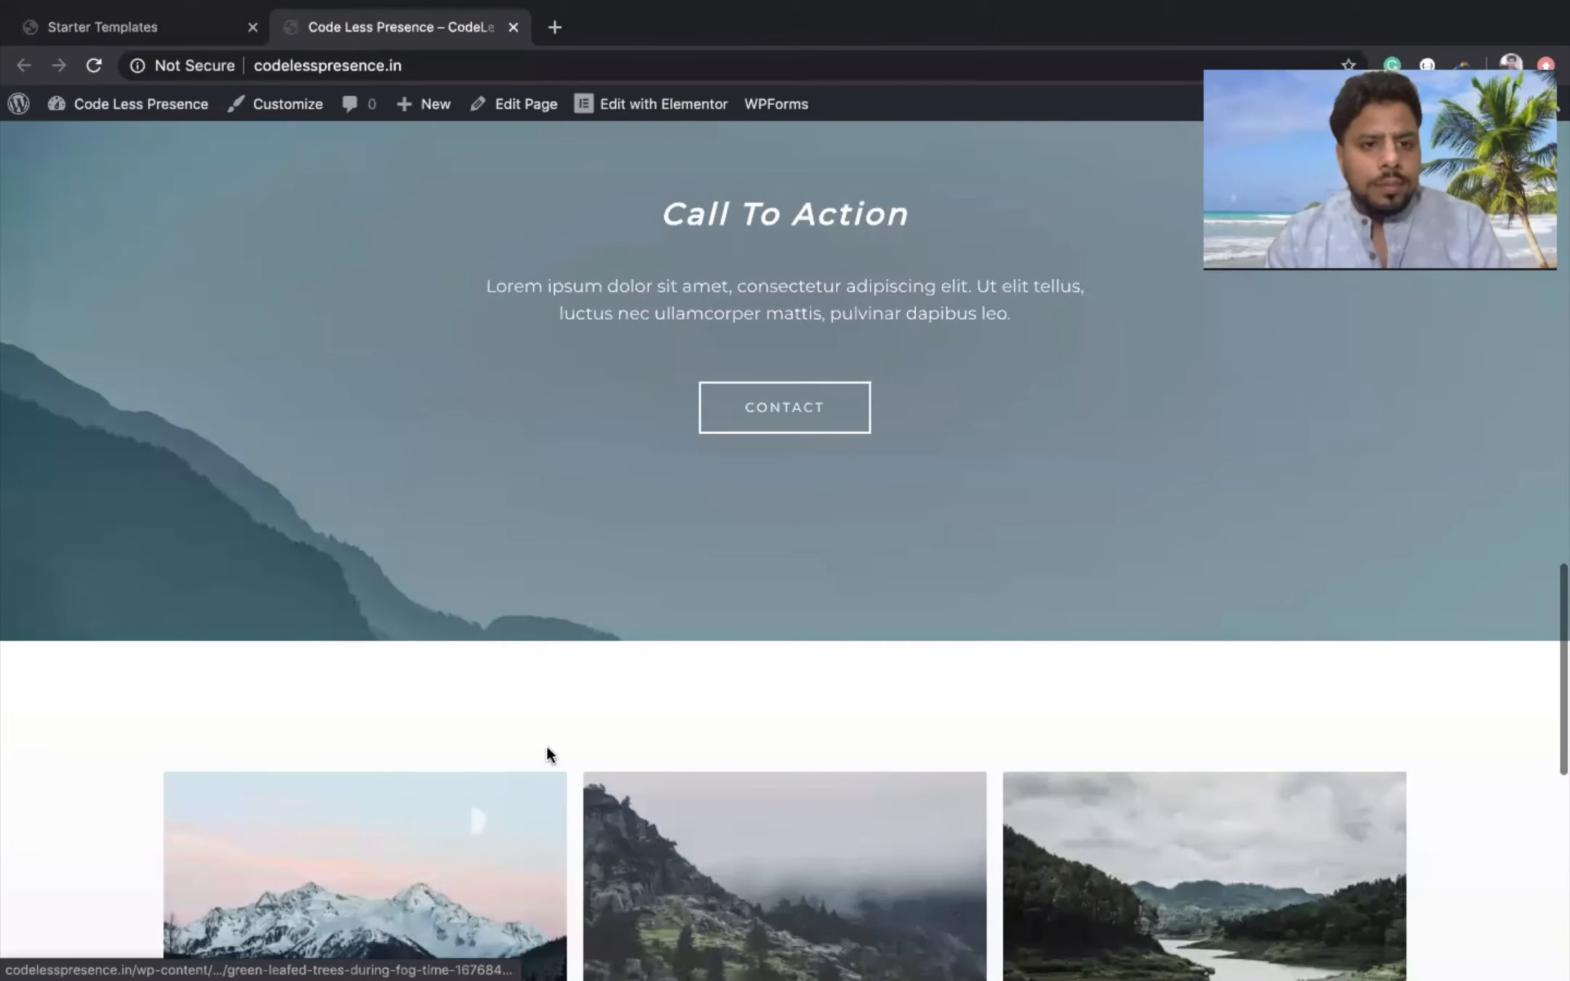
scroll(578, 544, "up", 20)
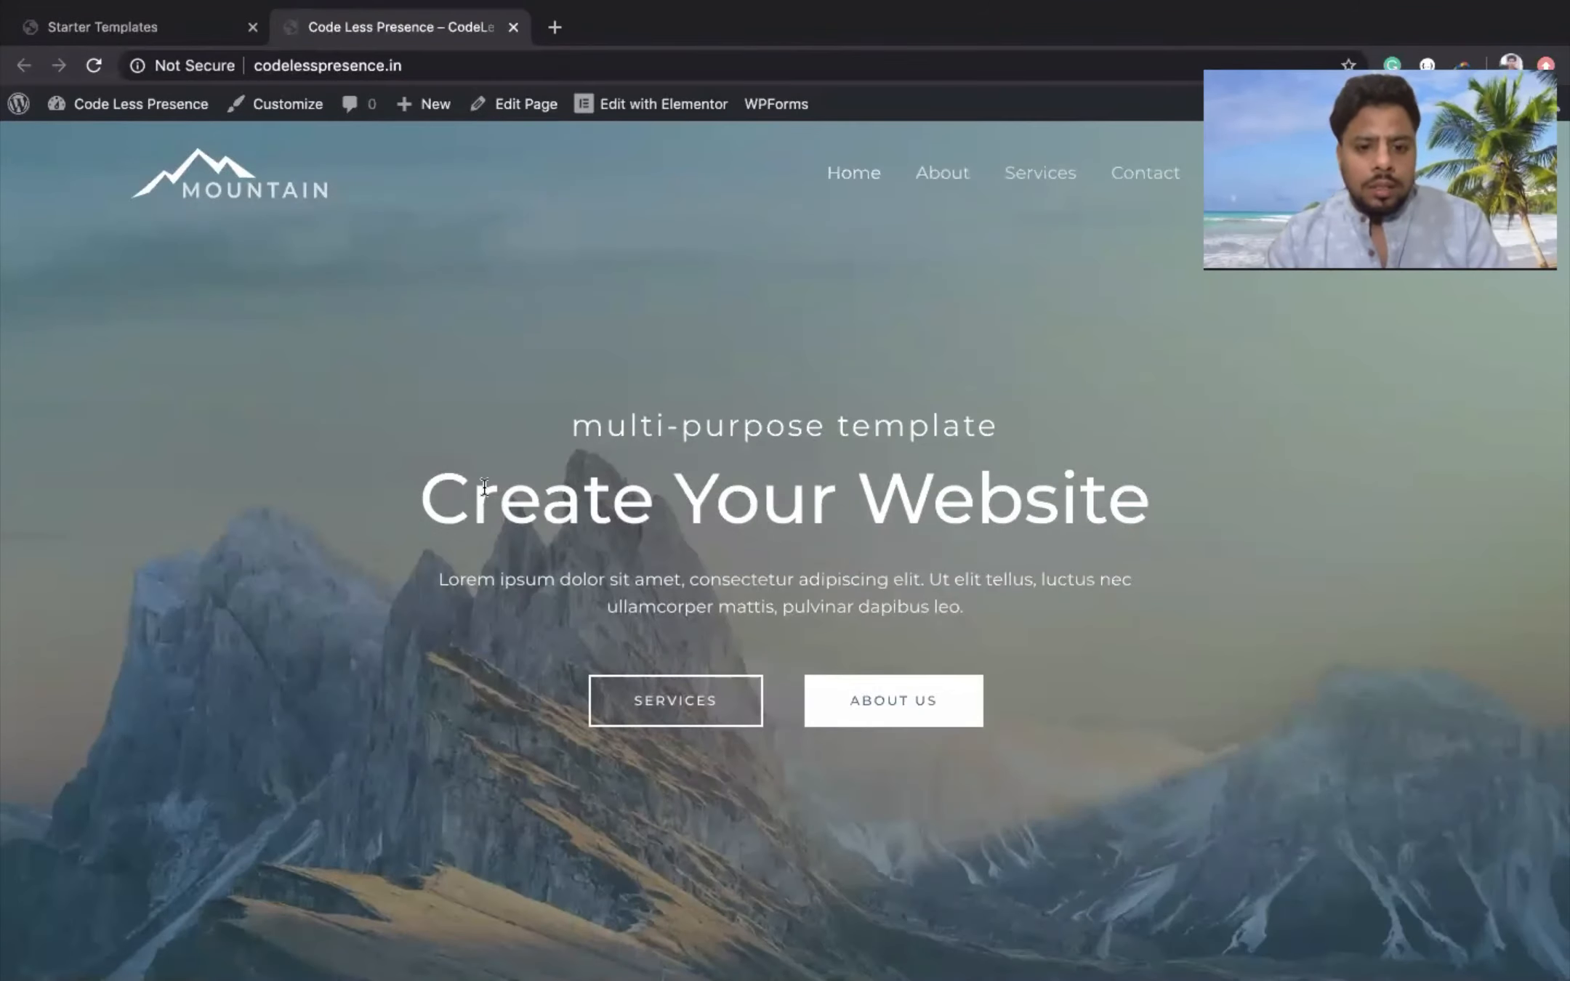
- Highlight the hero heading and subheading on the home page, and open the page for editing with Elementor
left_click_drag(548, 502, 1060, 501)
triple_click(818, 511)
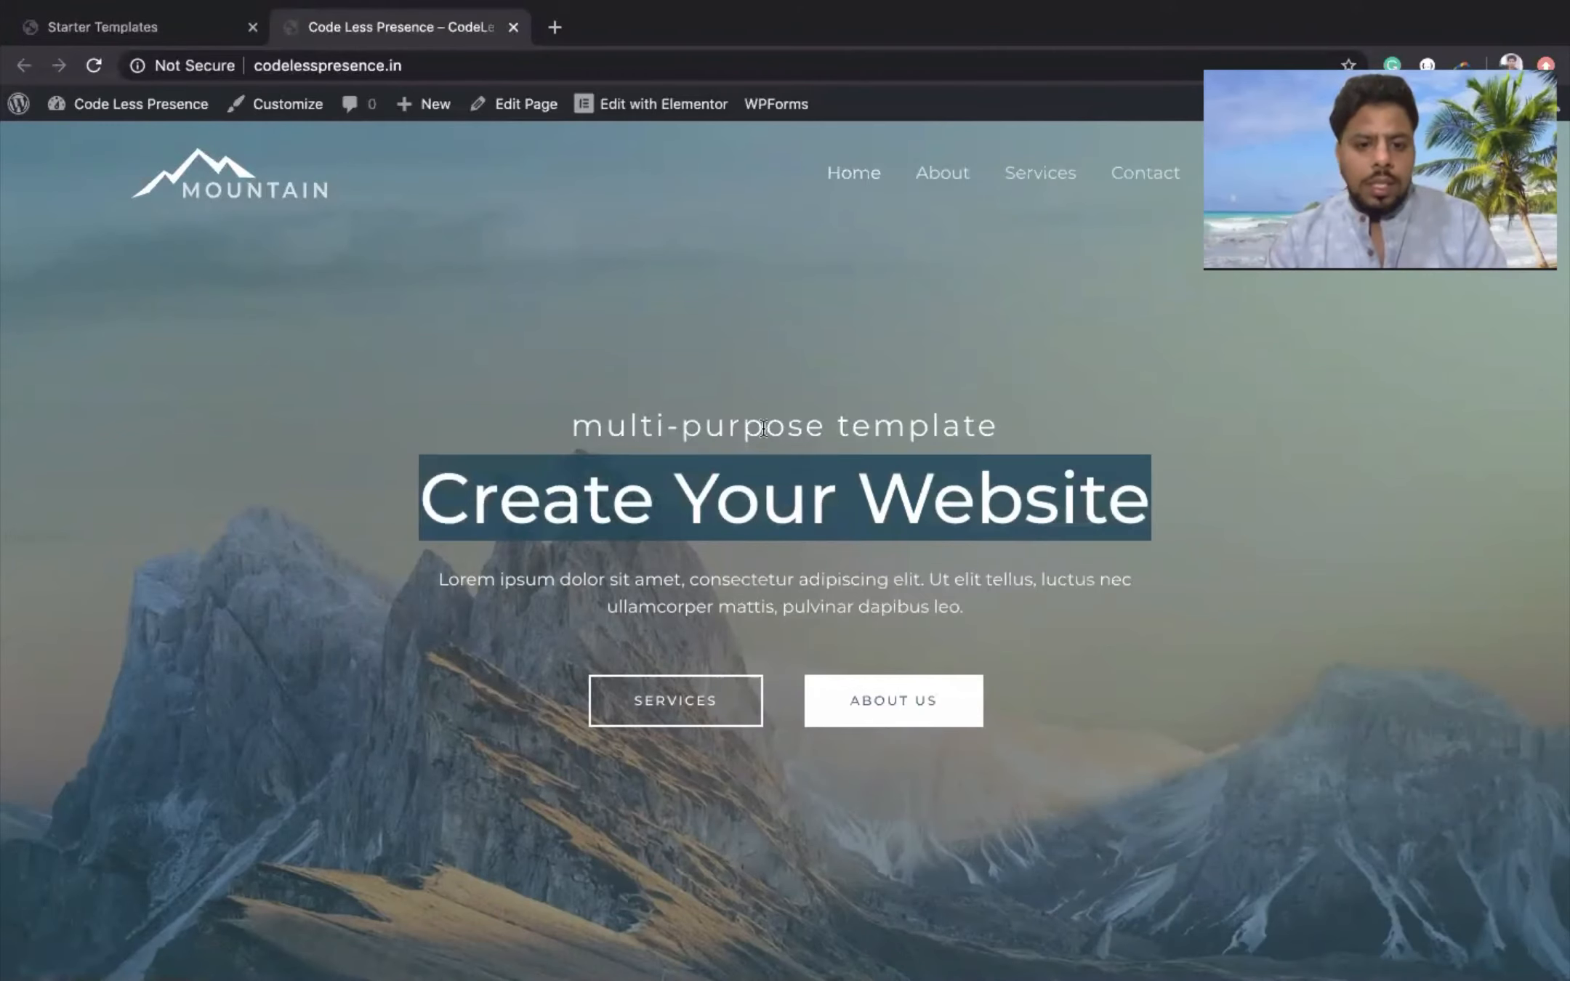
double_click(754, 423)
triple_click(755, 423)
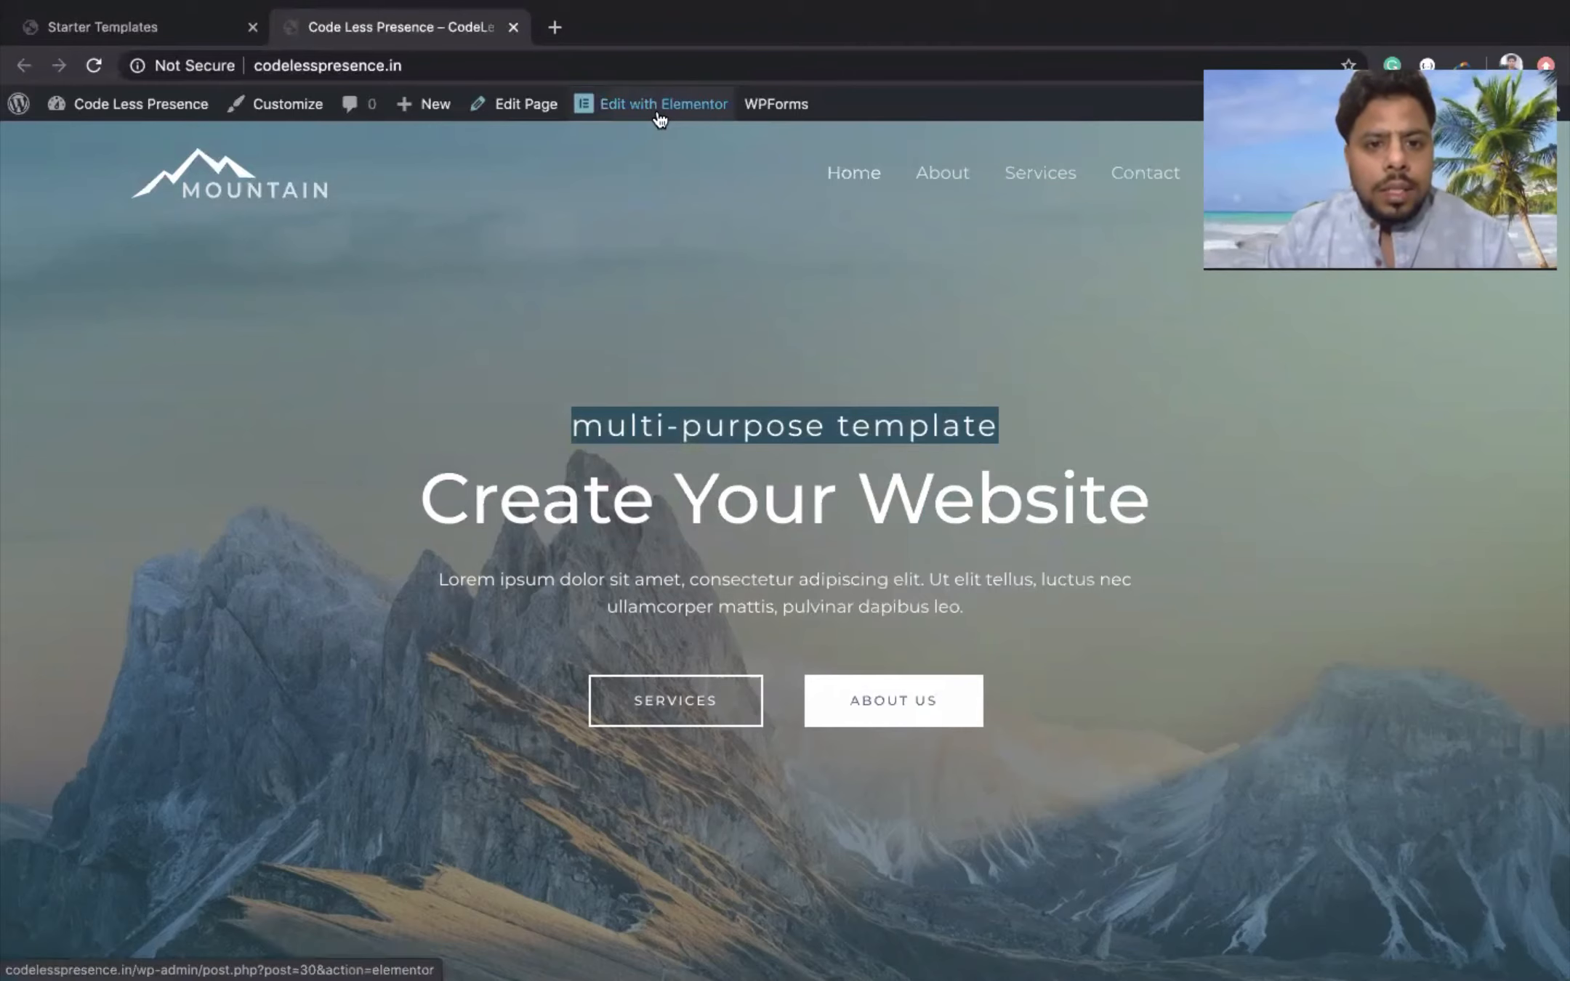
mouse_move(660, 119)
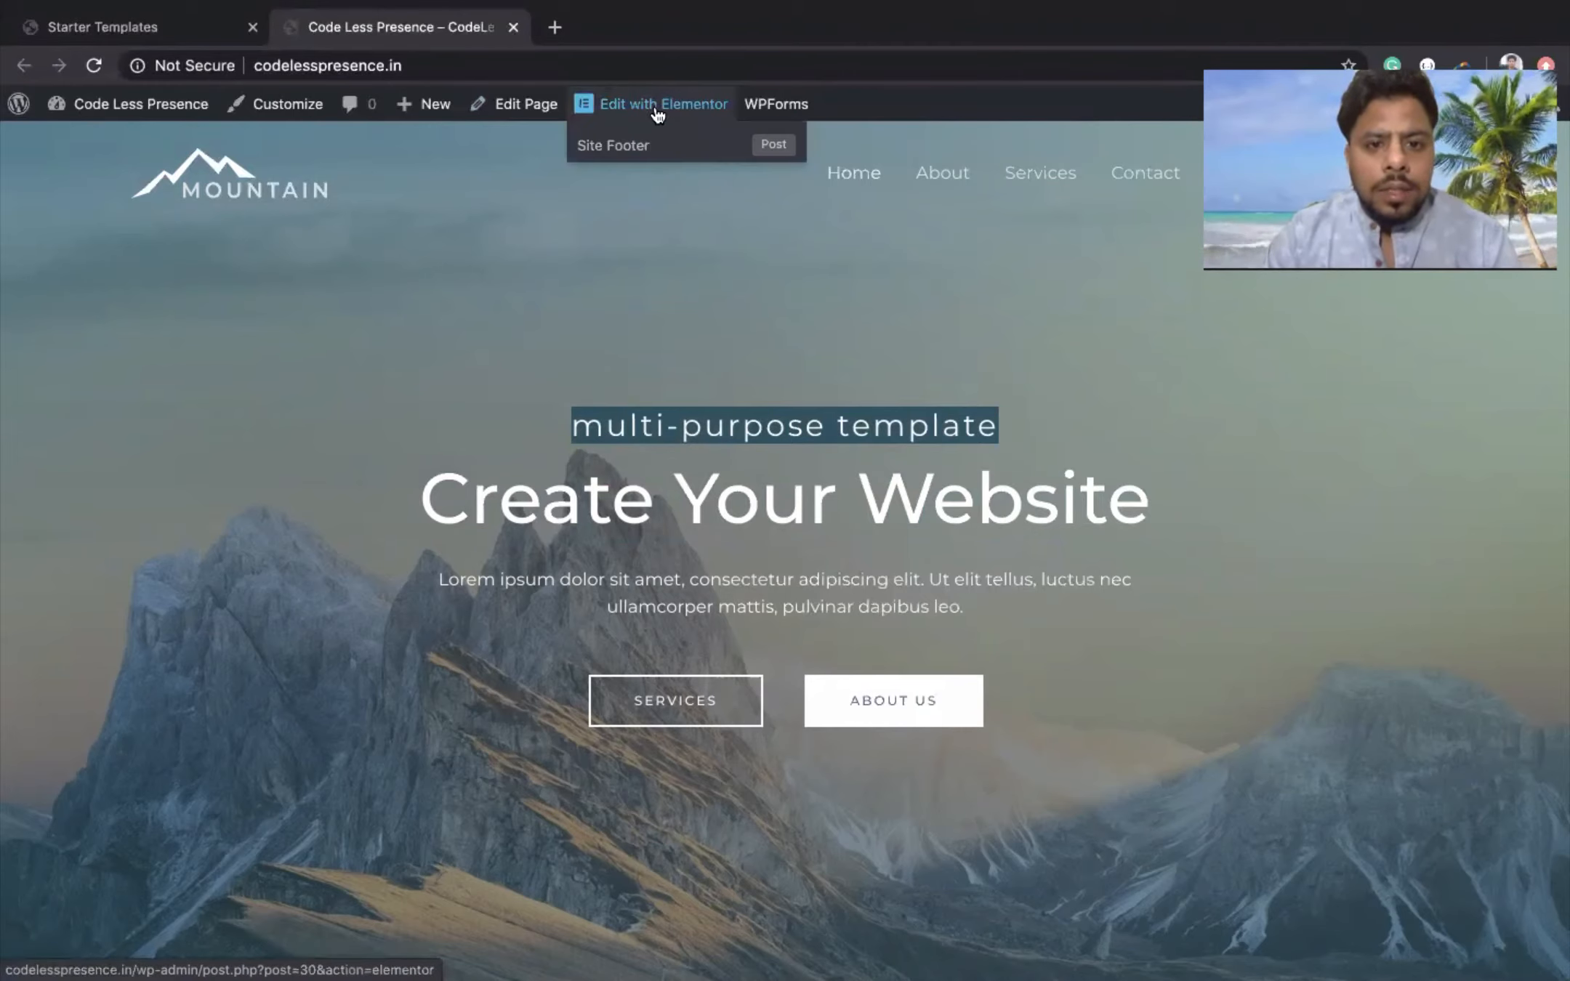
left_click(647, 115)
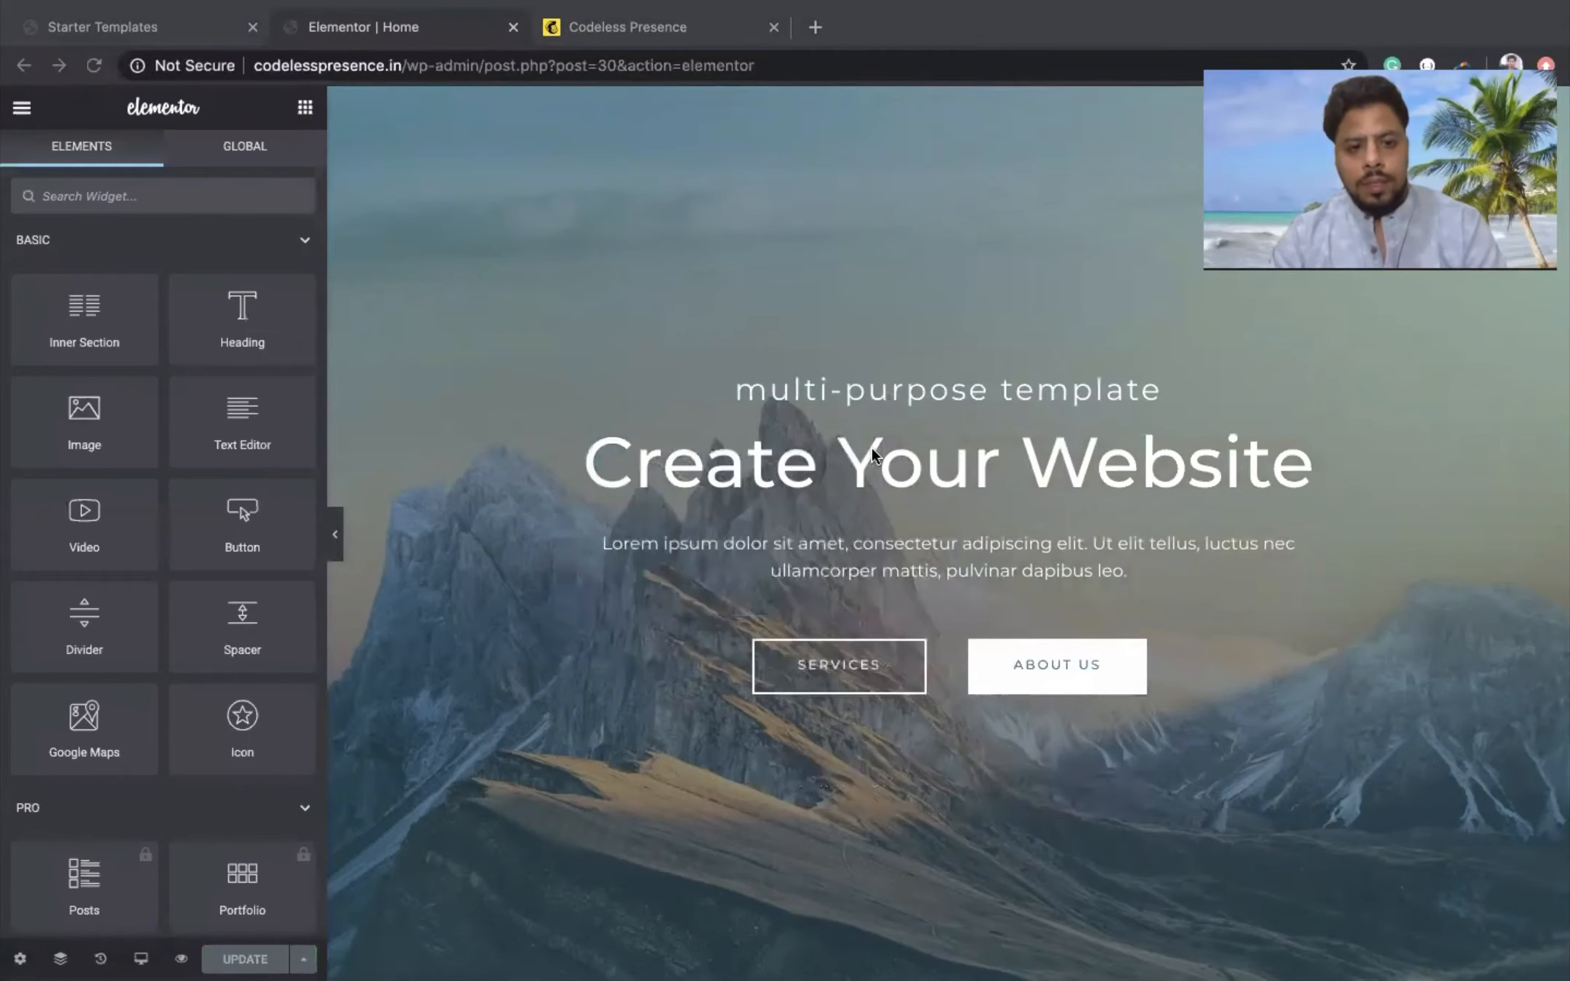
- Replace the main hero heading's text with "Codeless Presence" on a single line
left_click(814, 466)
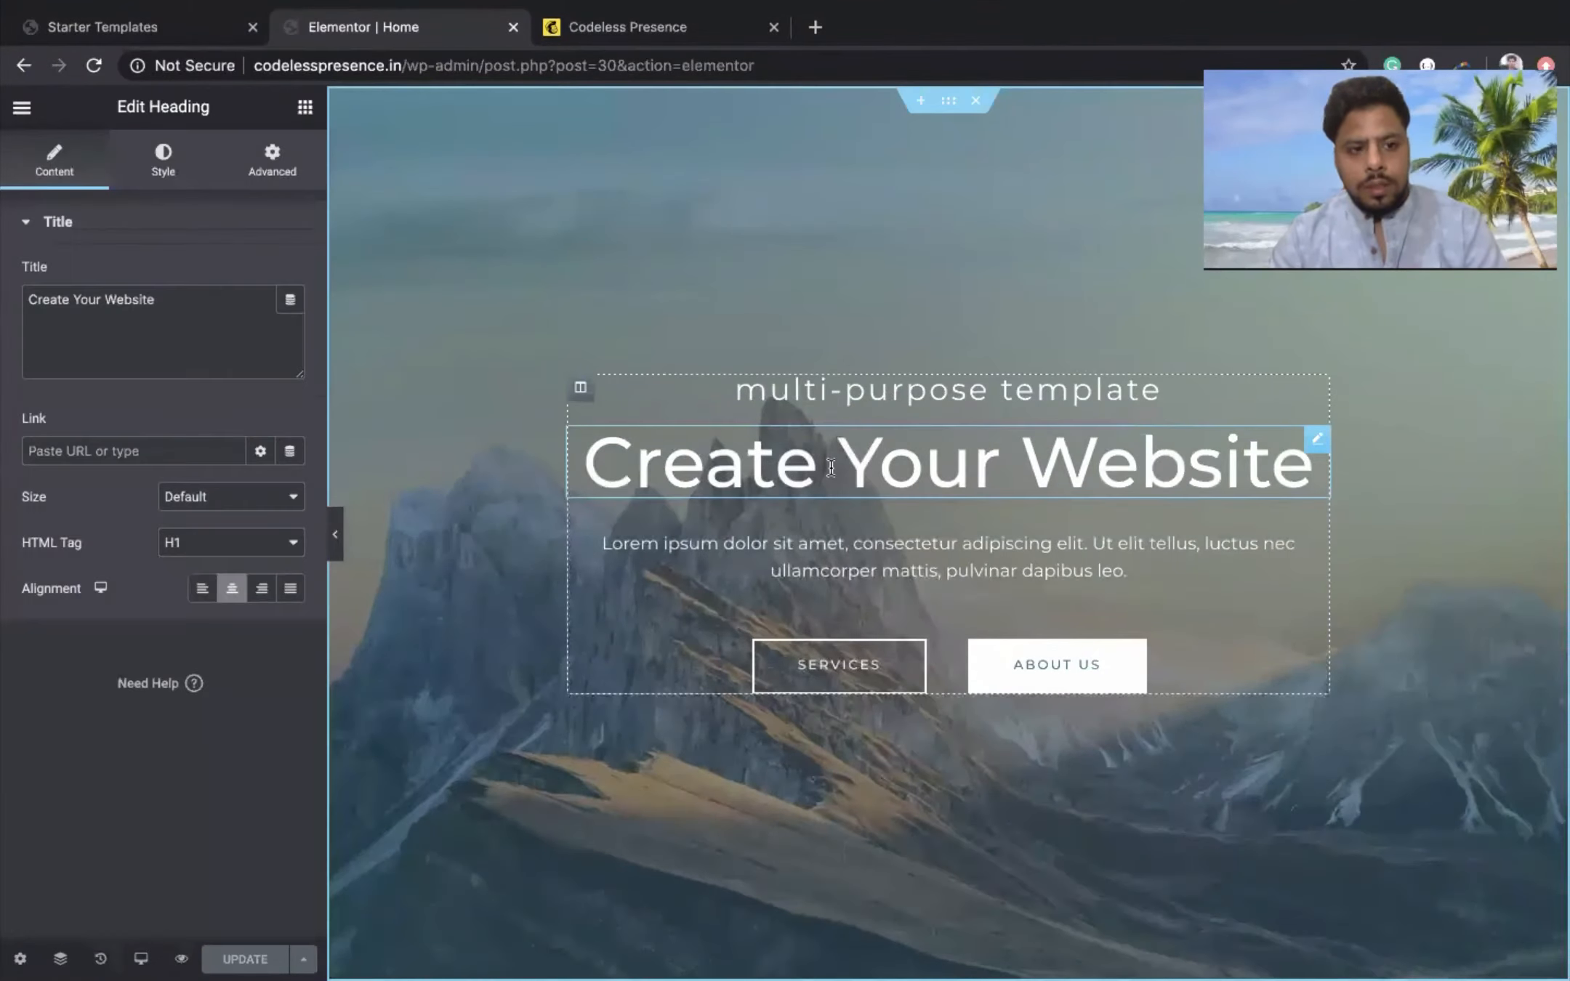
left_click(183, 303)
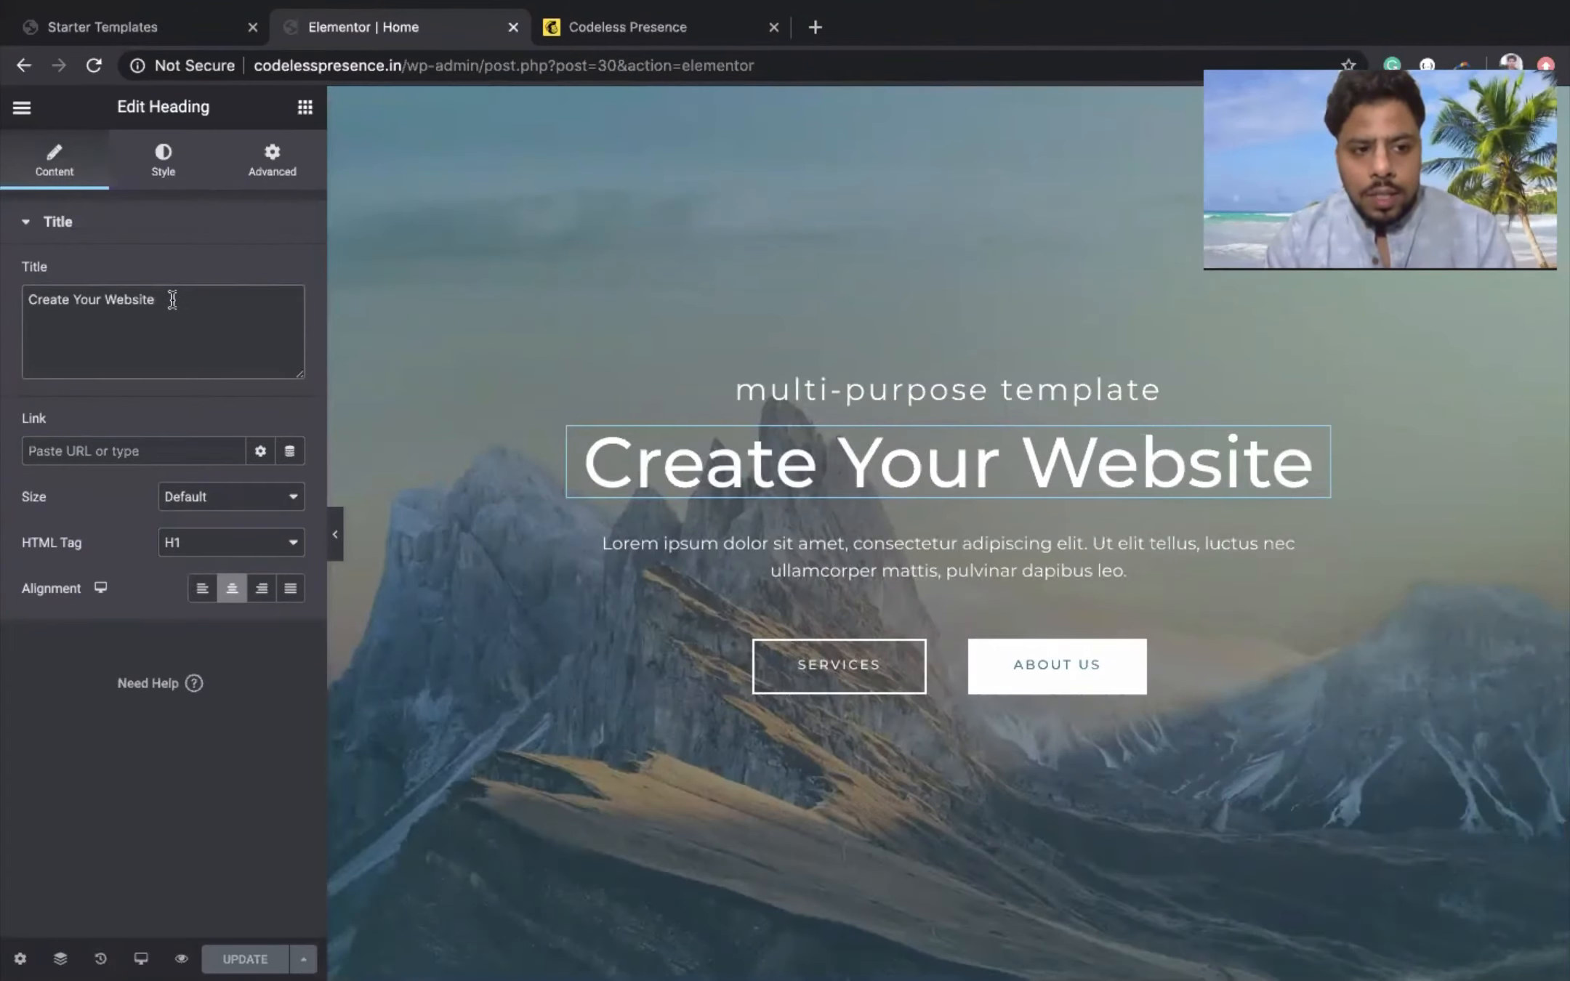
left_click_drag(42, 298, 53, 332)
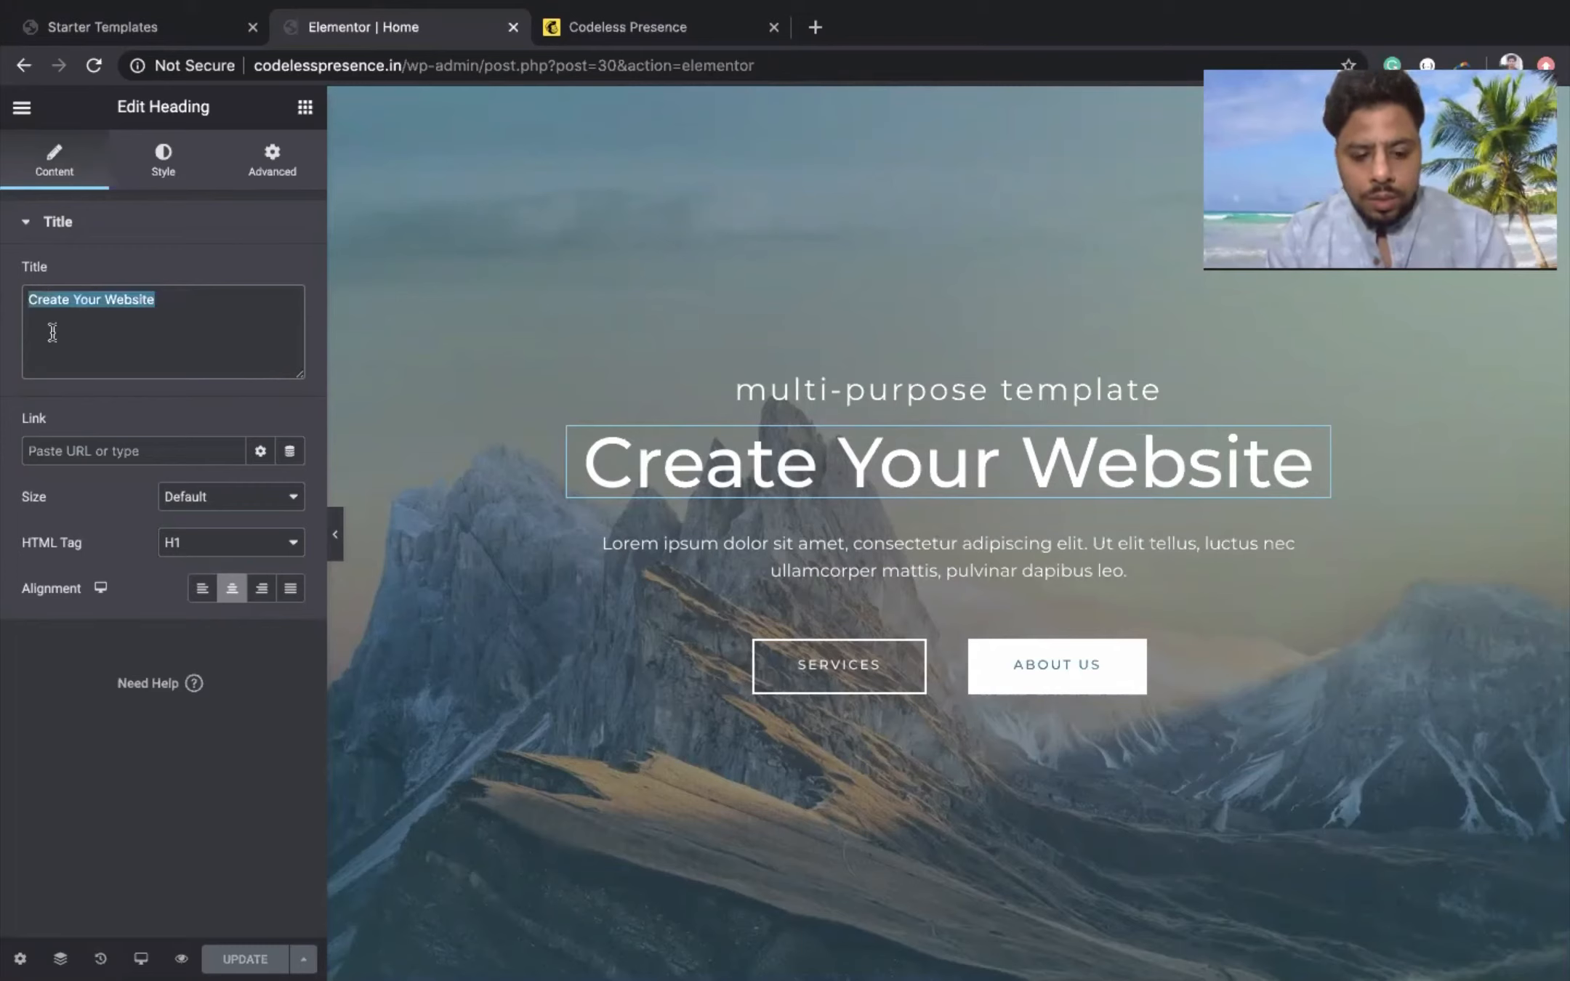
type("Codeless Presence")
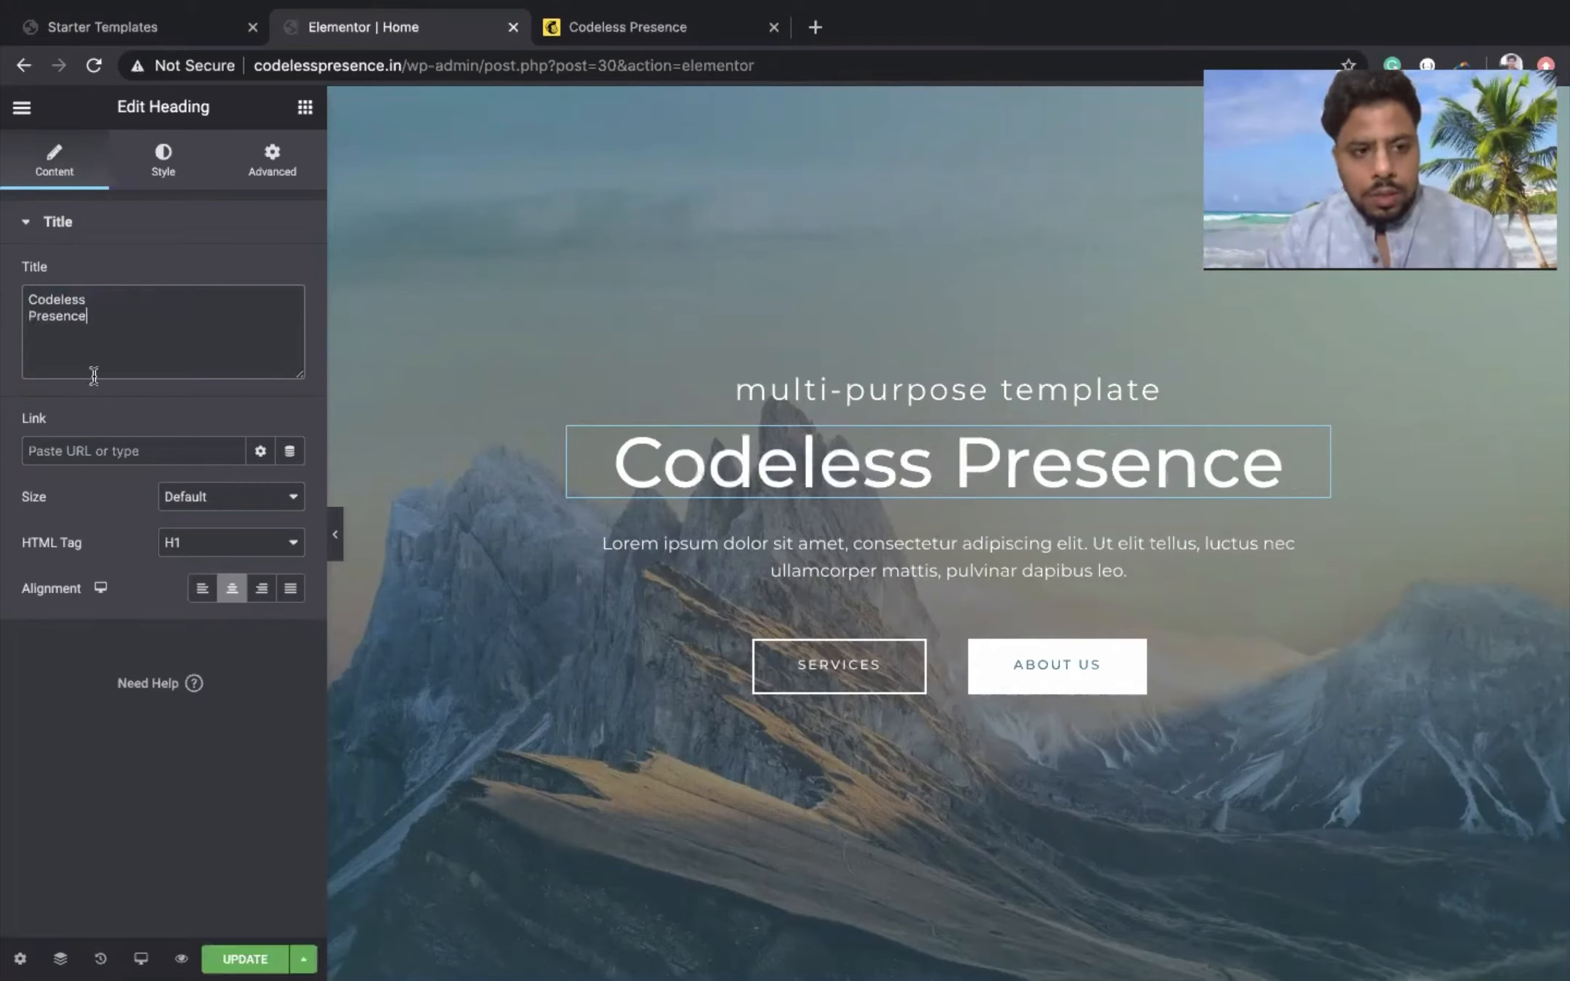
left_click(33, 315)
key("BackSpace")
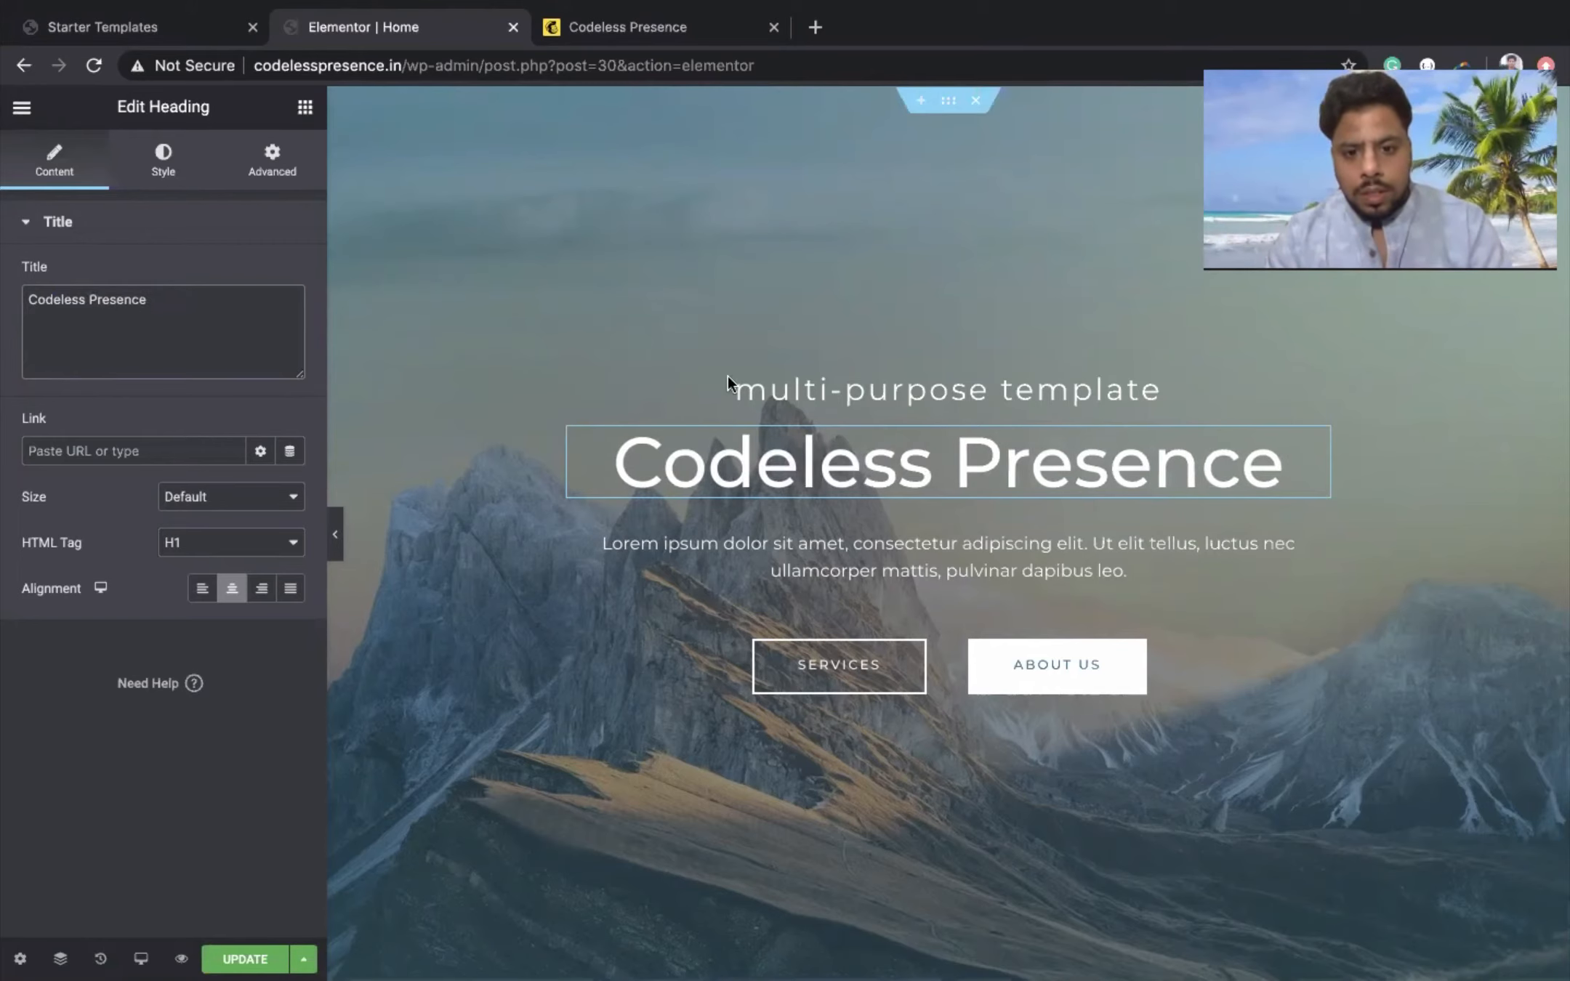
- Replace the hero paragraph with the Mailchimp page's "7-Day Free Online Workshop for non-techies, business owners, and entrepreneurs to make a presence on the web using no code."
left_click(855, 550)
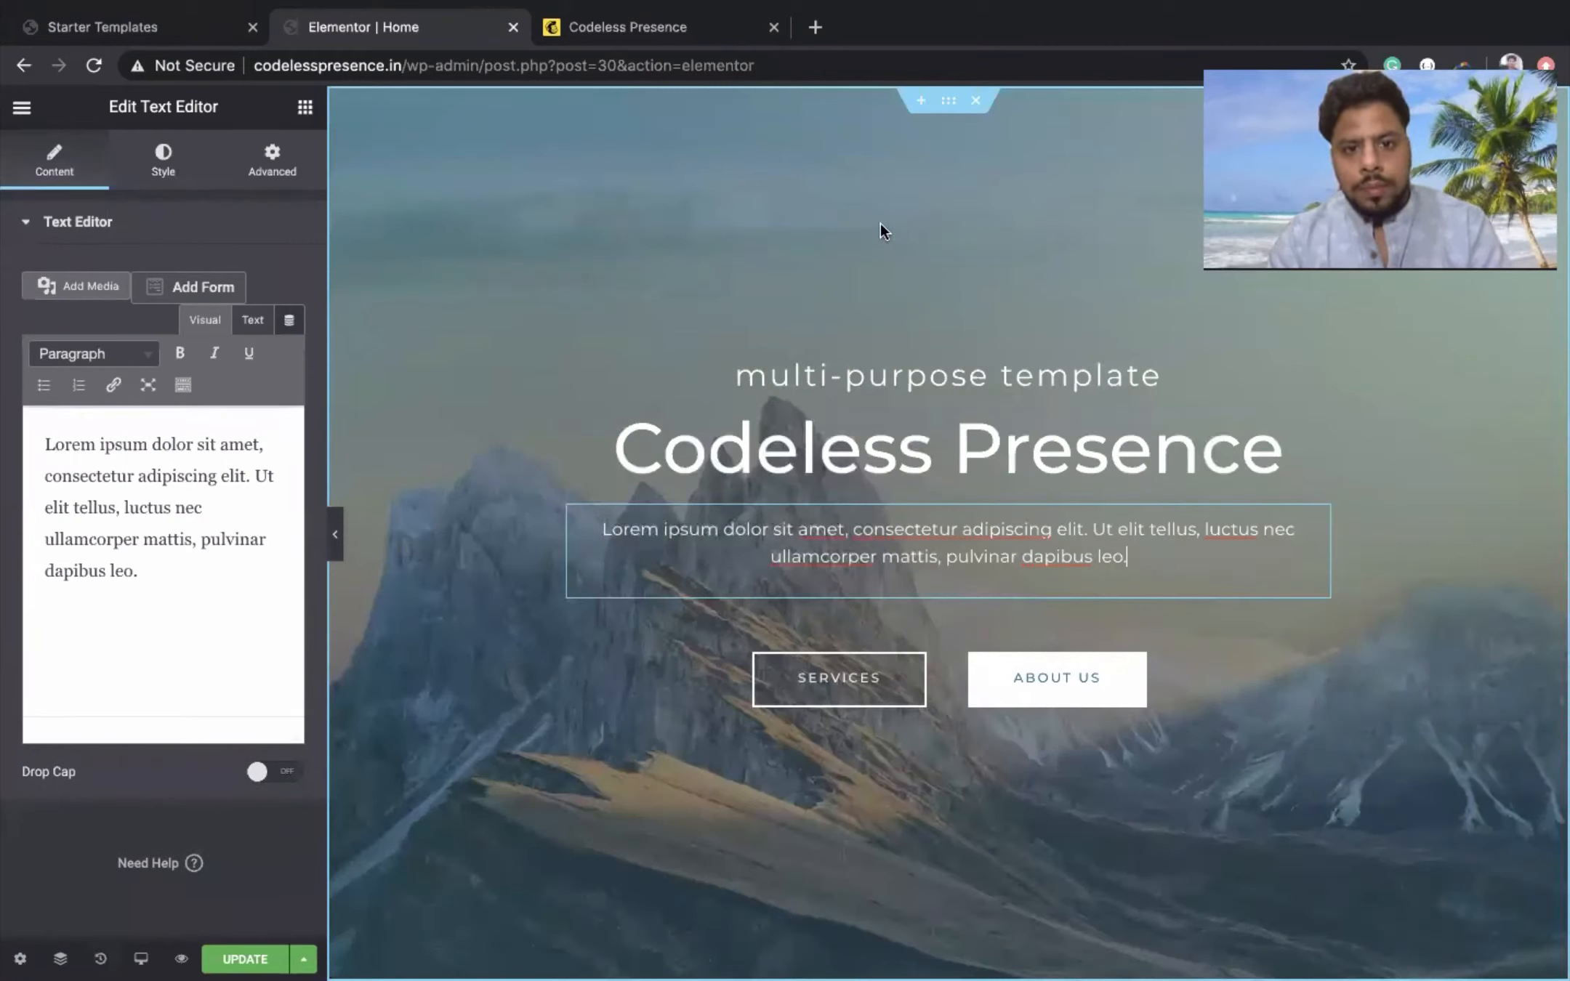
left_click(582, 25)
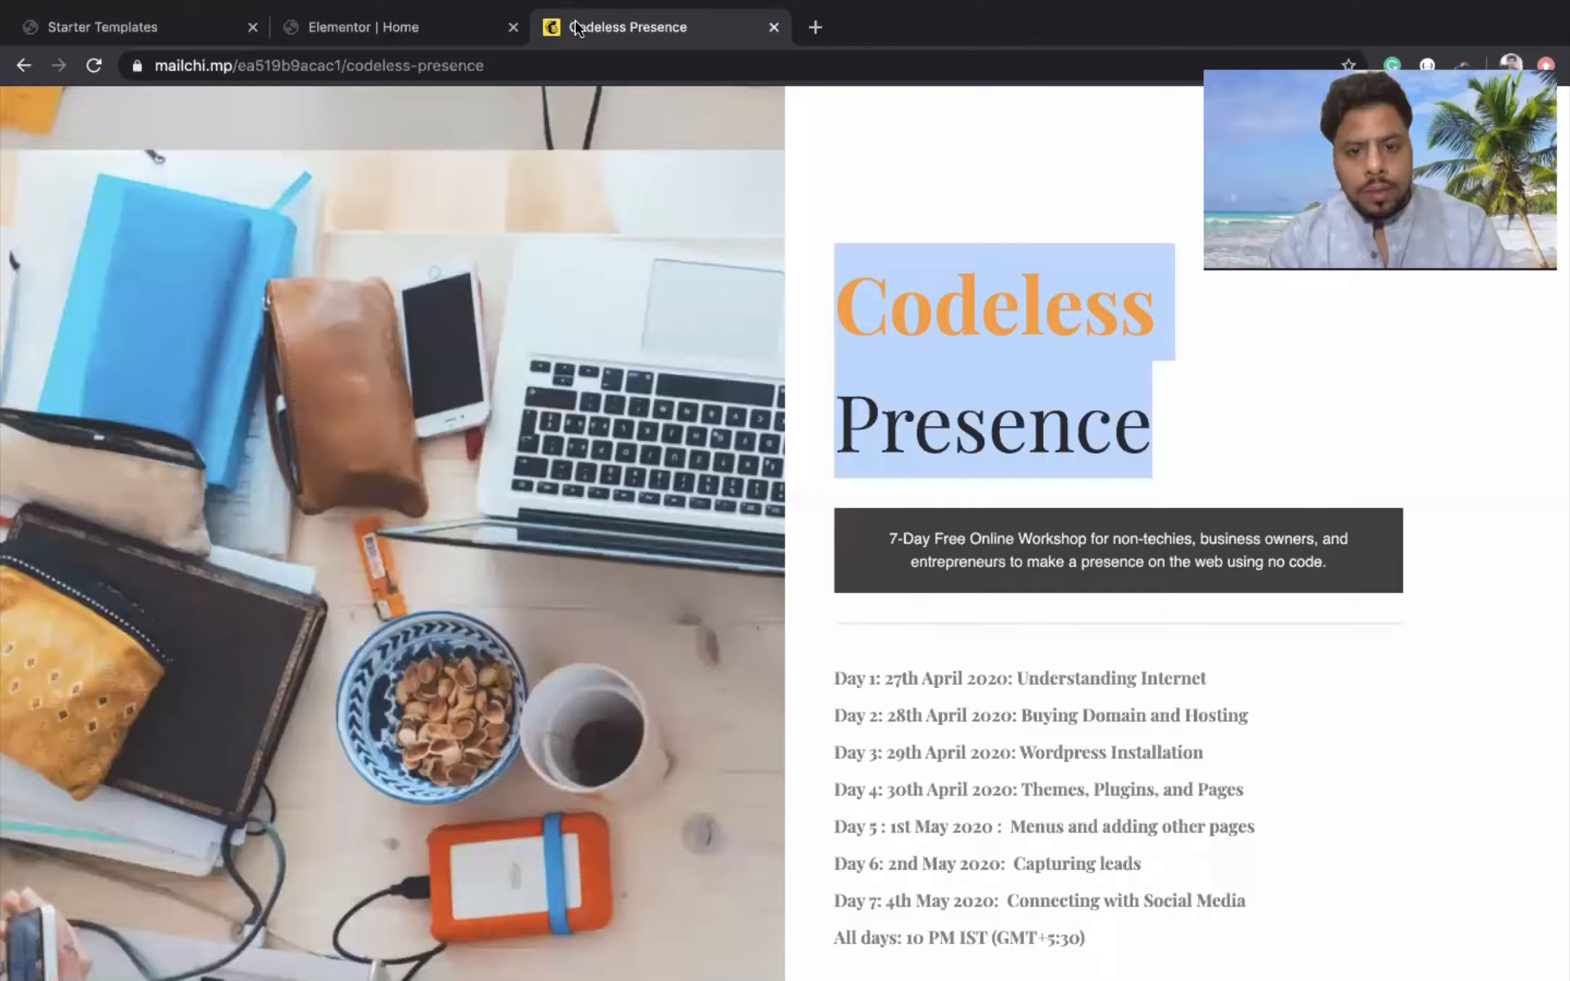
left_click(892, 538)
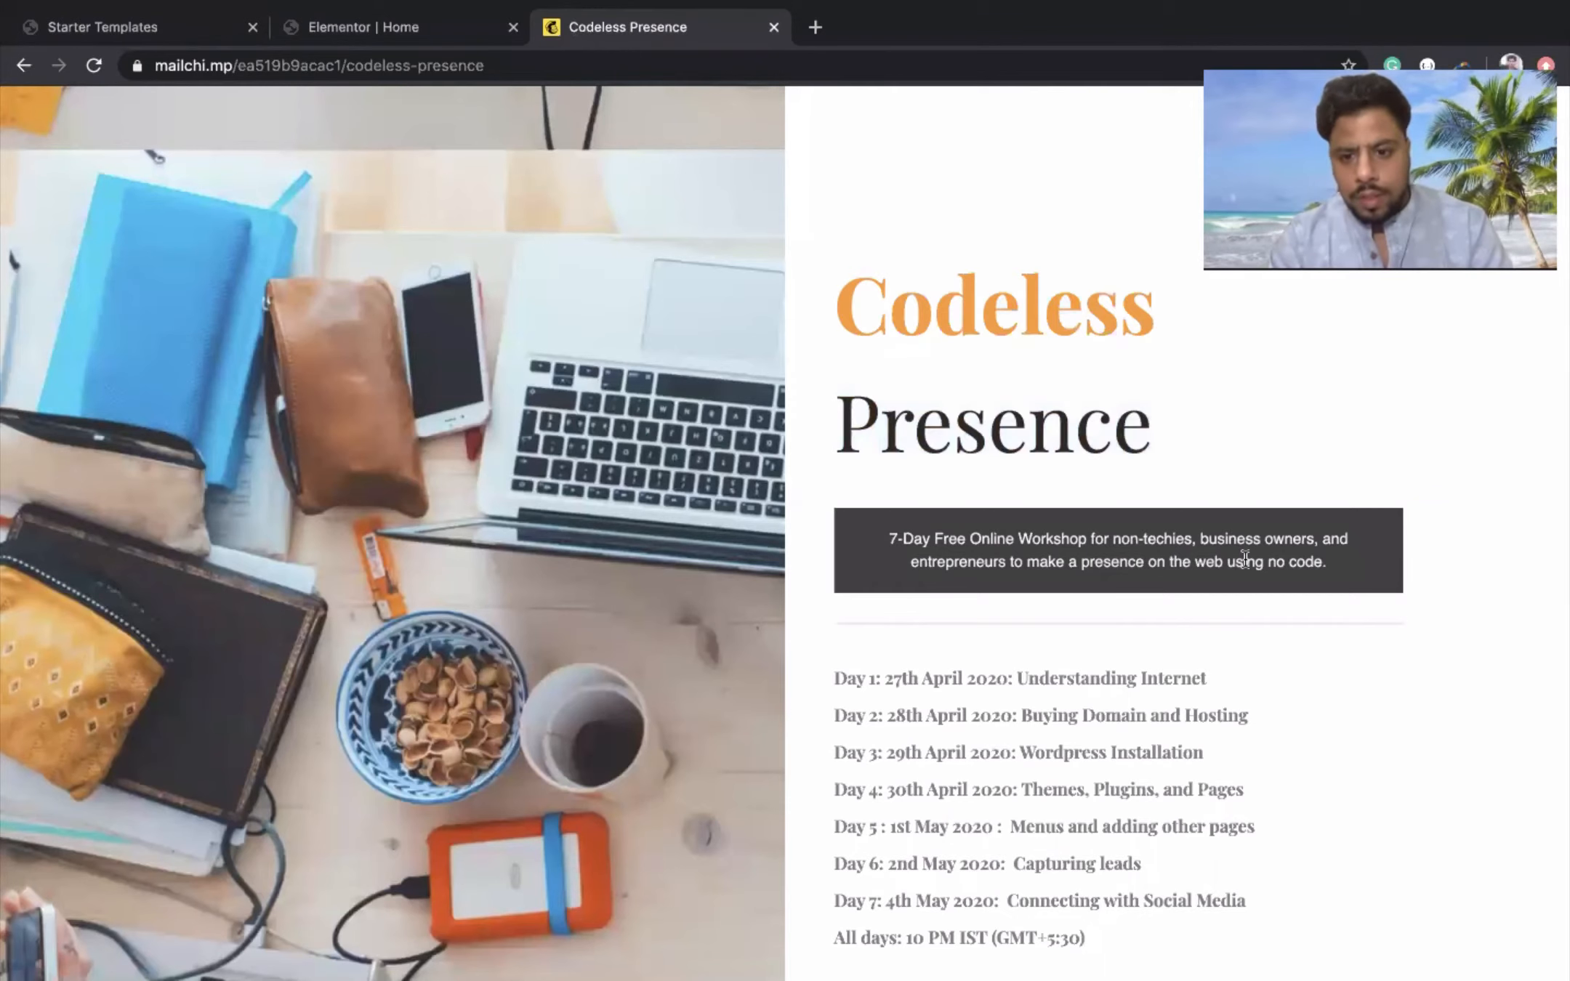
left_click_drag(1327, 564, 876, 535)
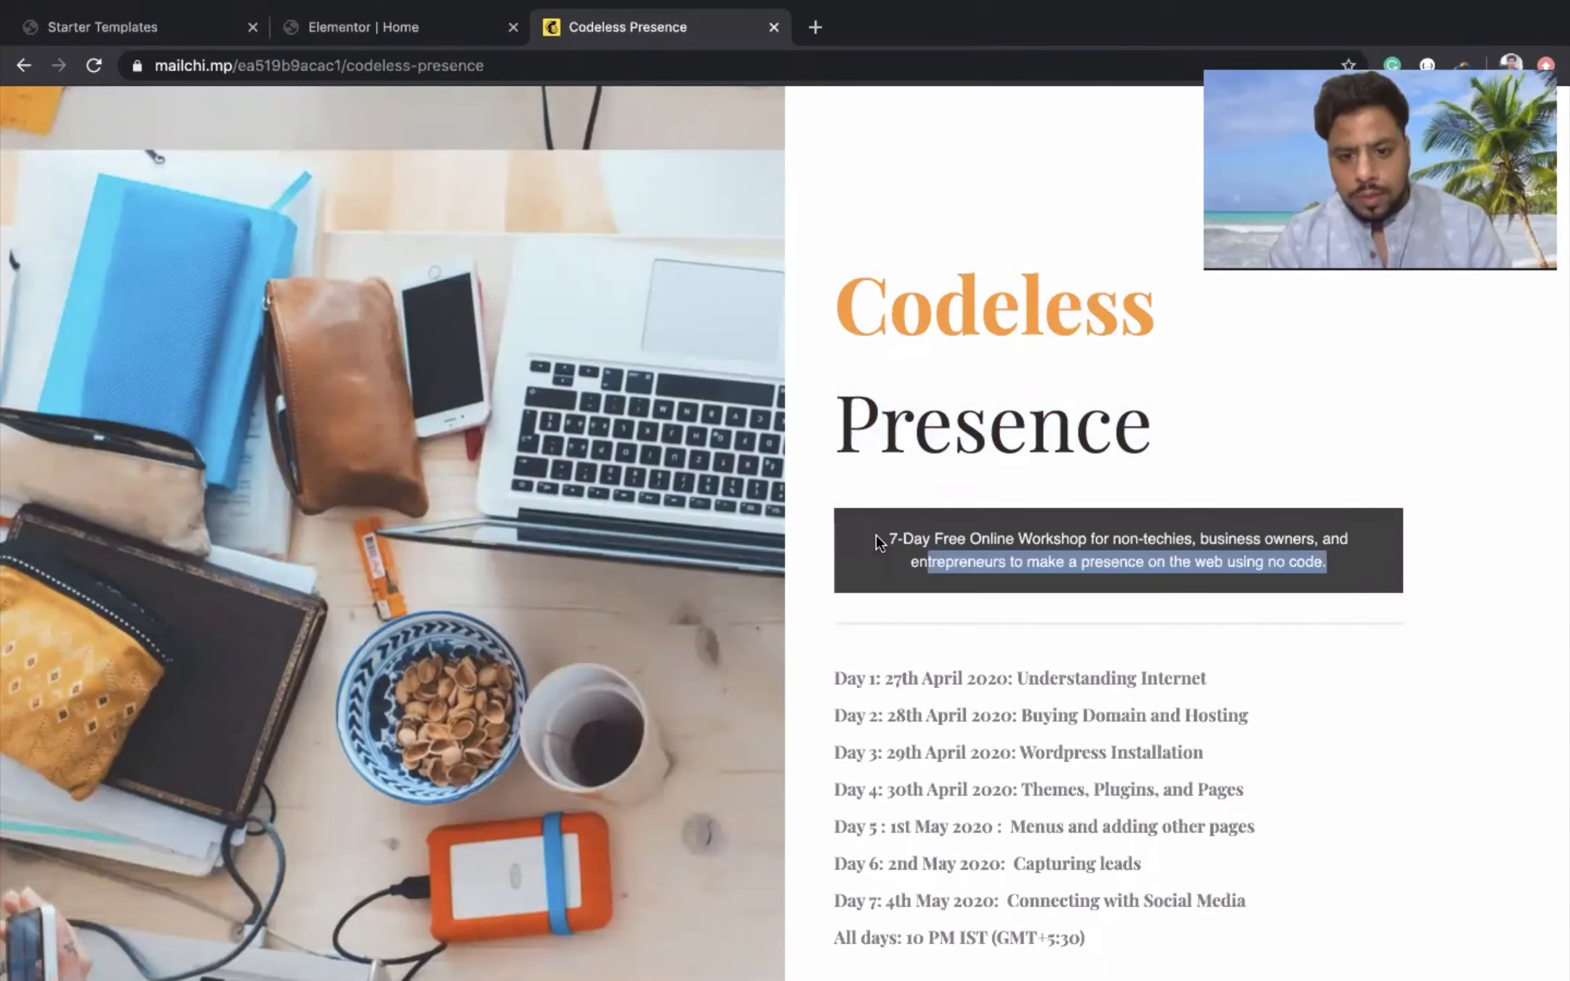
left_click(374, 42)
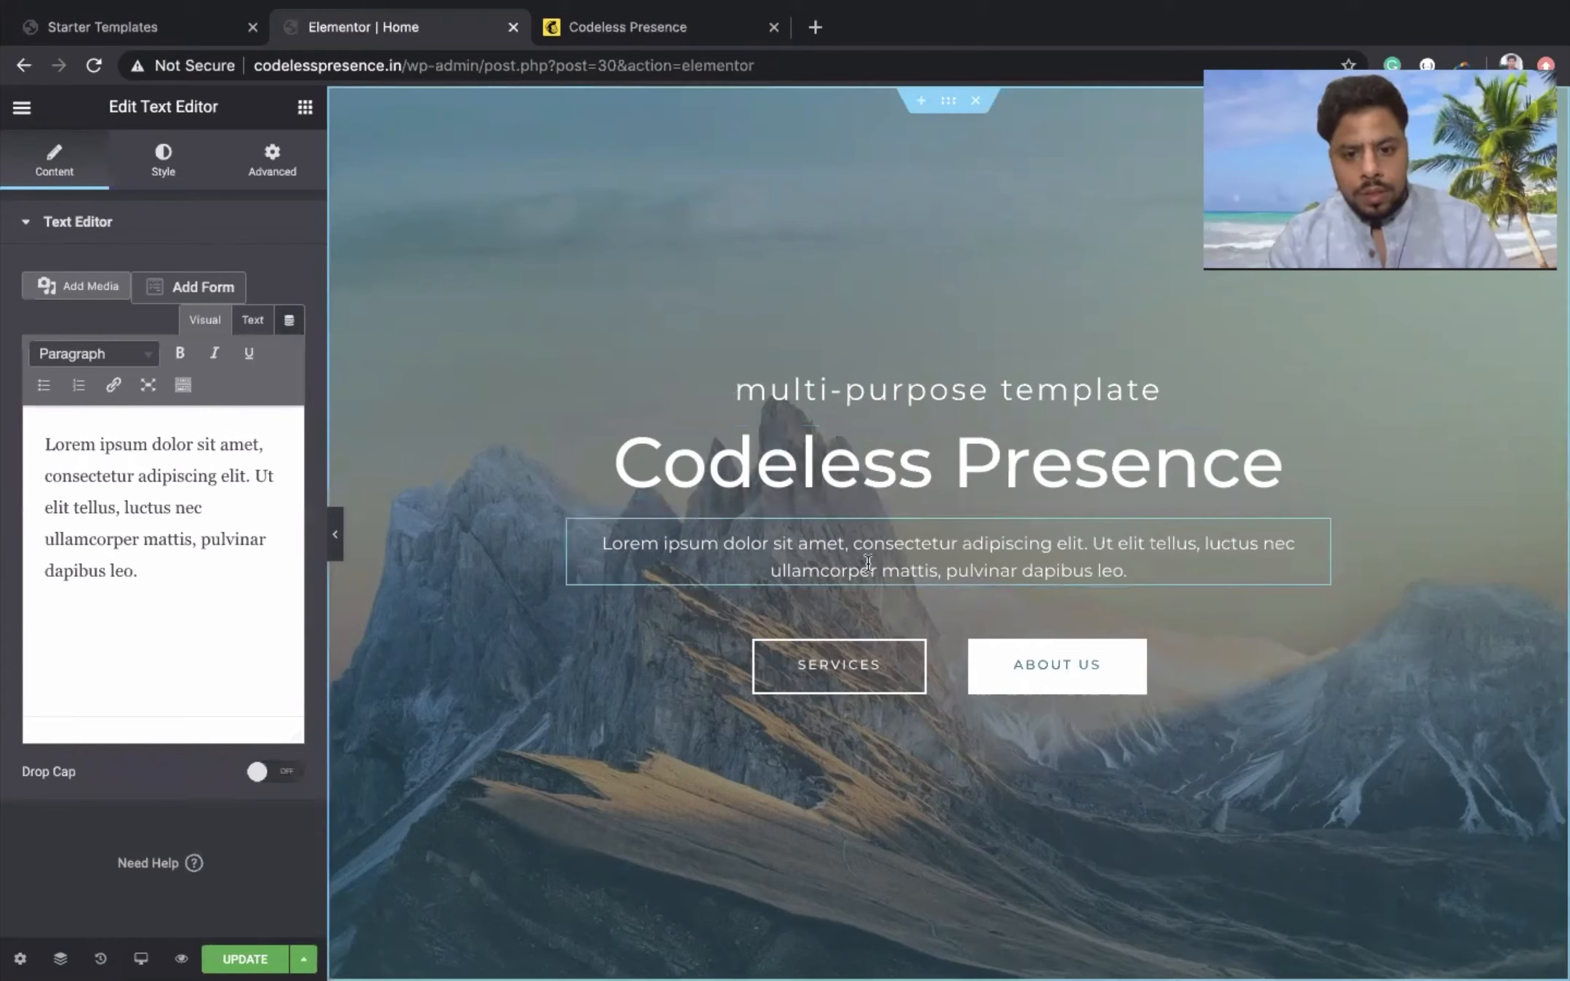
left_click(154, 572)
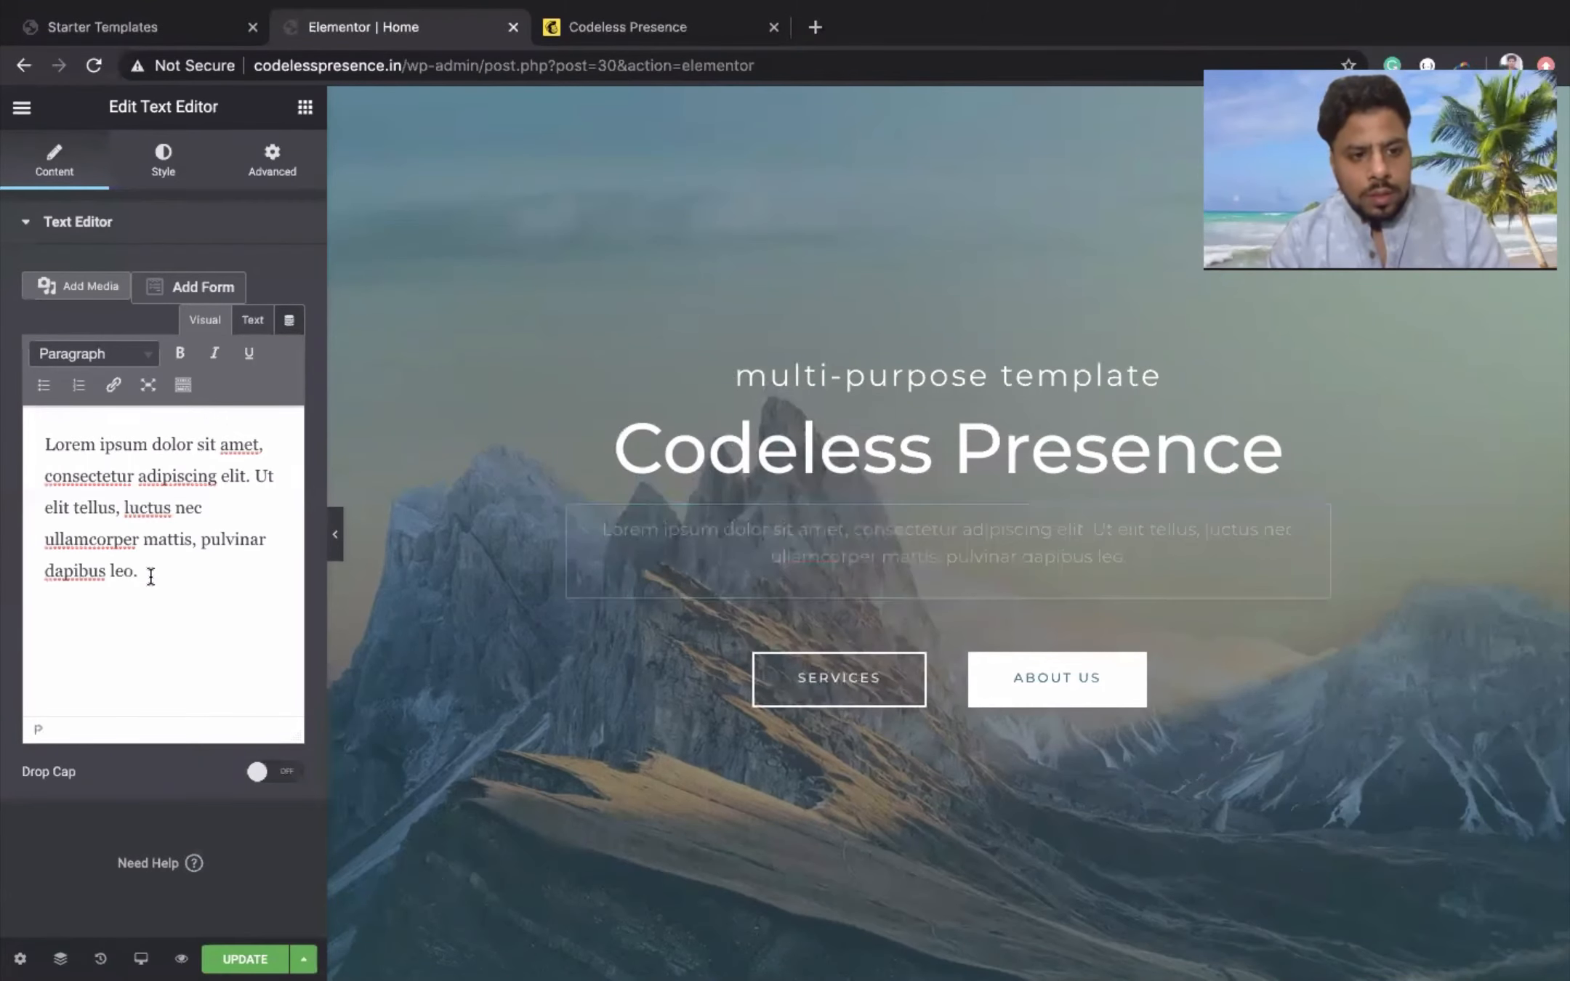
key("ctrl+a")
type("7-Day Free Online Workshop for non-techies, business owners, and entrepreneurs to make a presence on the web using no code.")
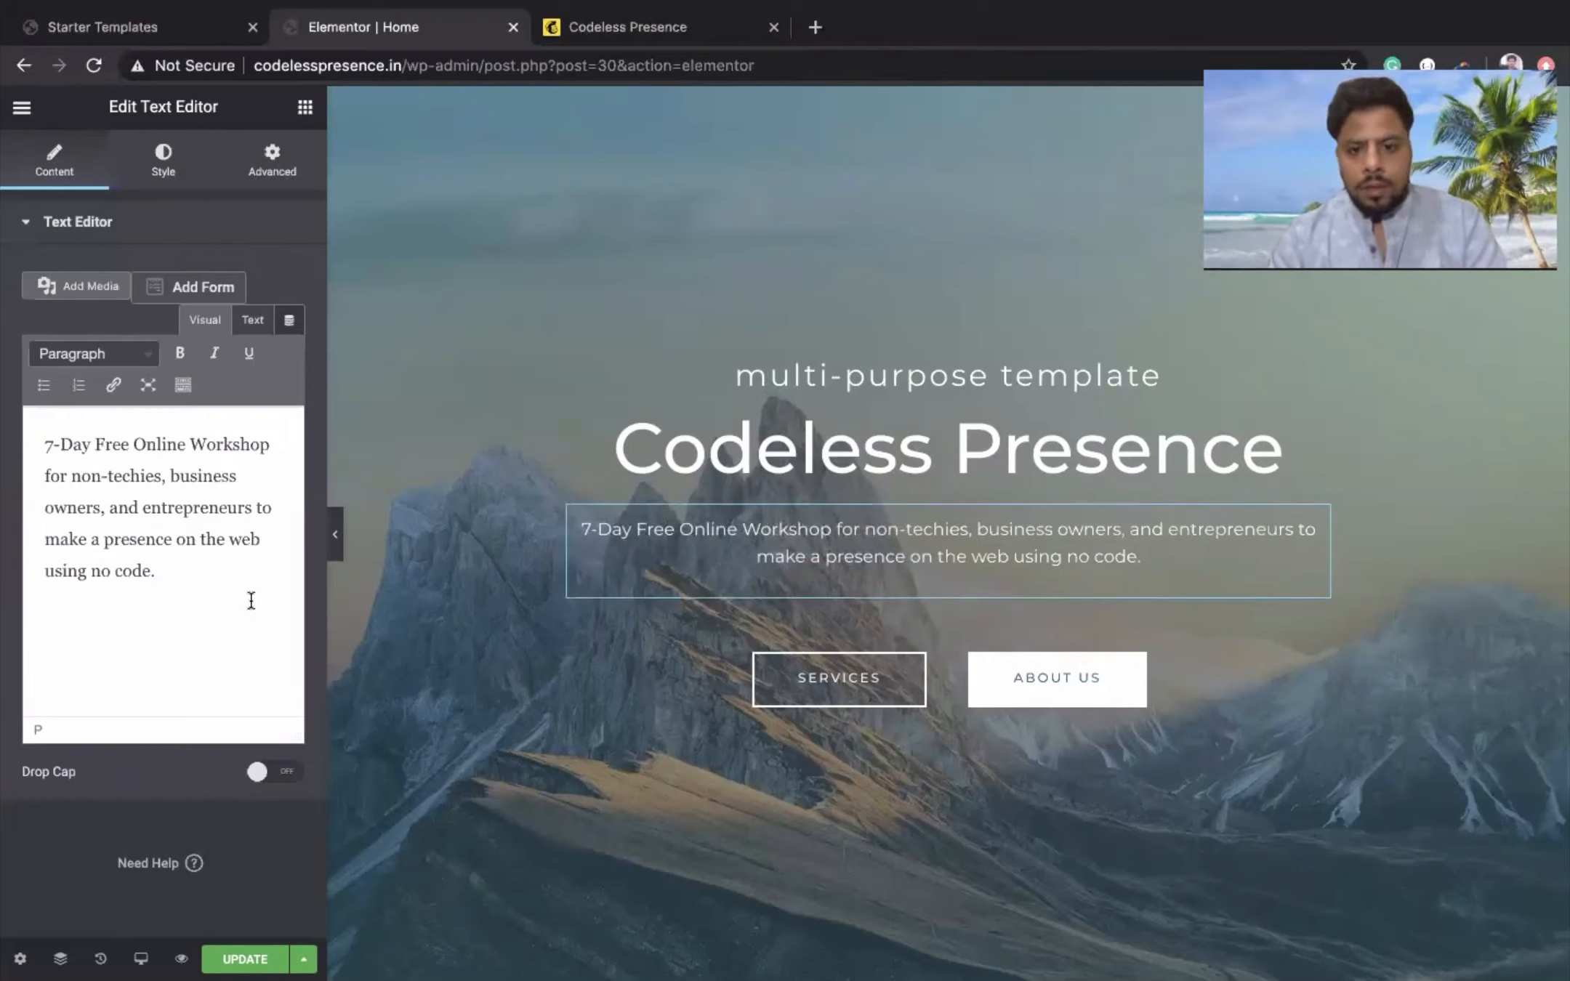
- Clear the "Multi-purpose Template" subheading text above the main hero heading
left_click(934, 376)
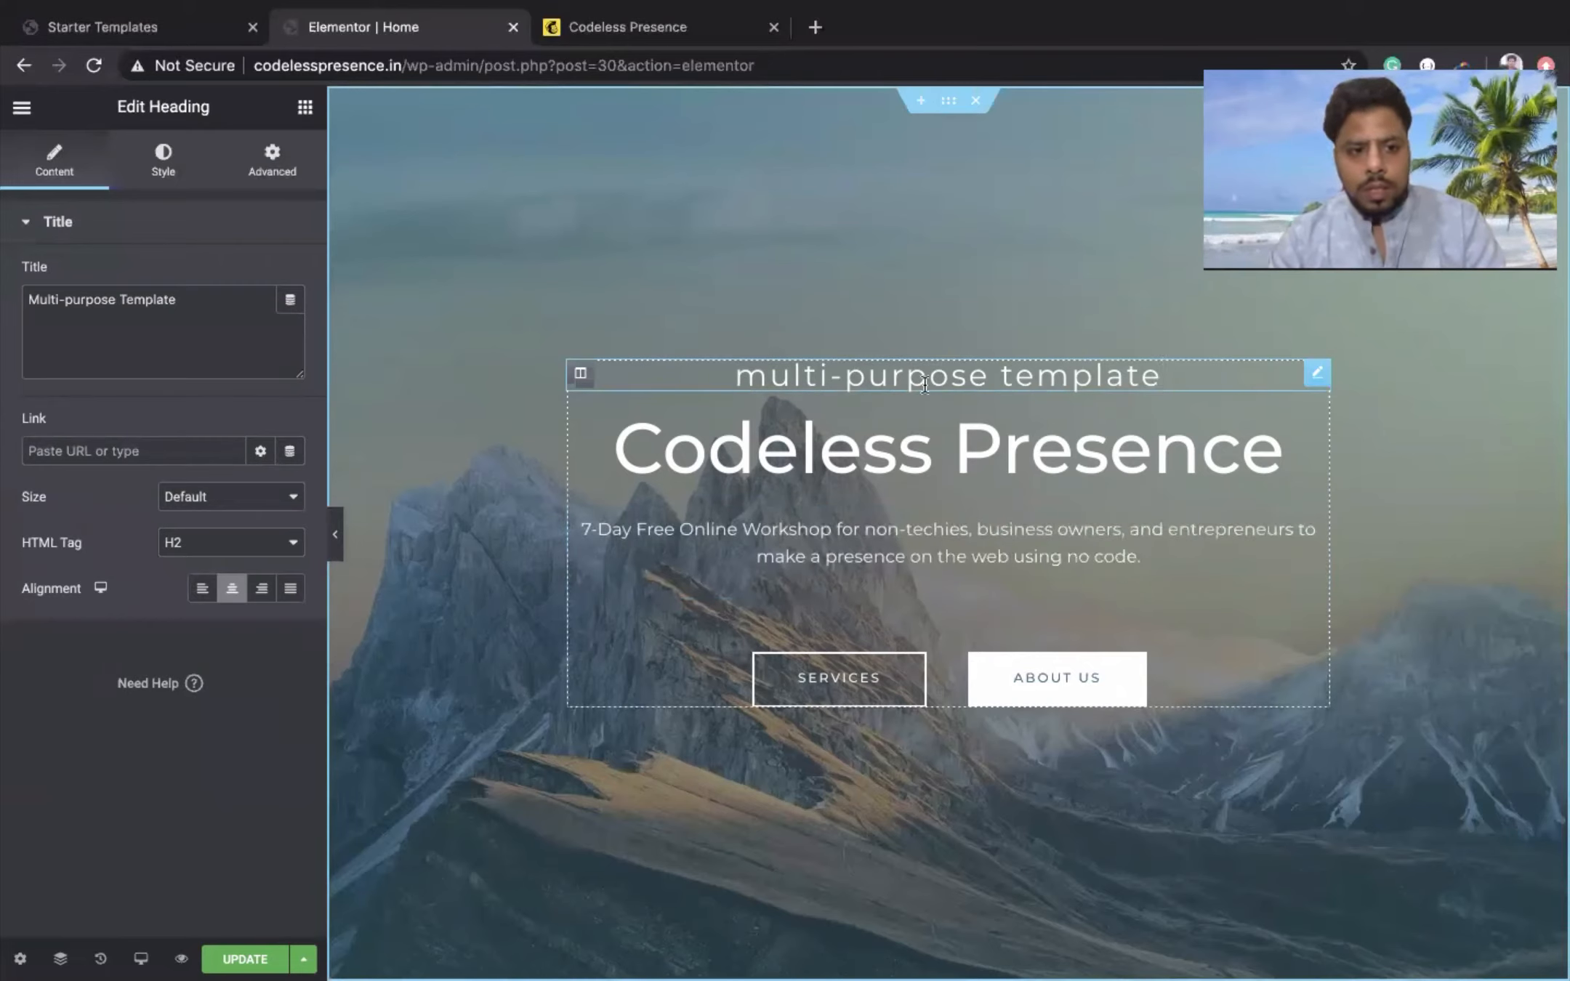
left_click_drag(200, 308, 6, 304)
key("BackSpace")
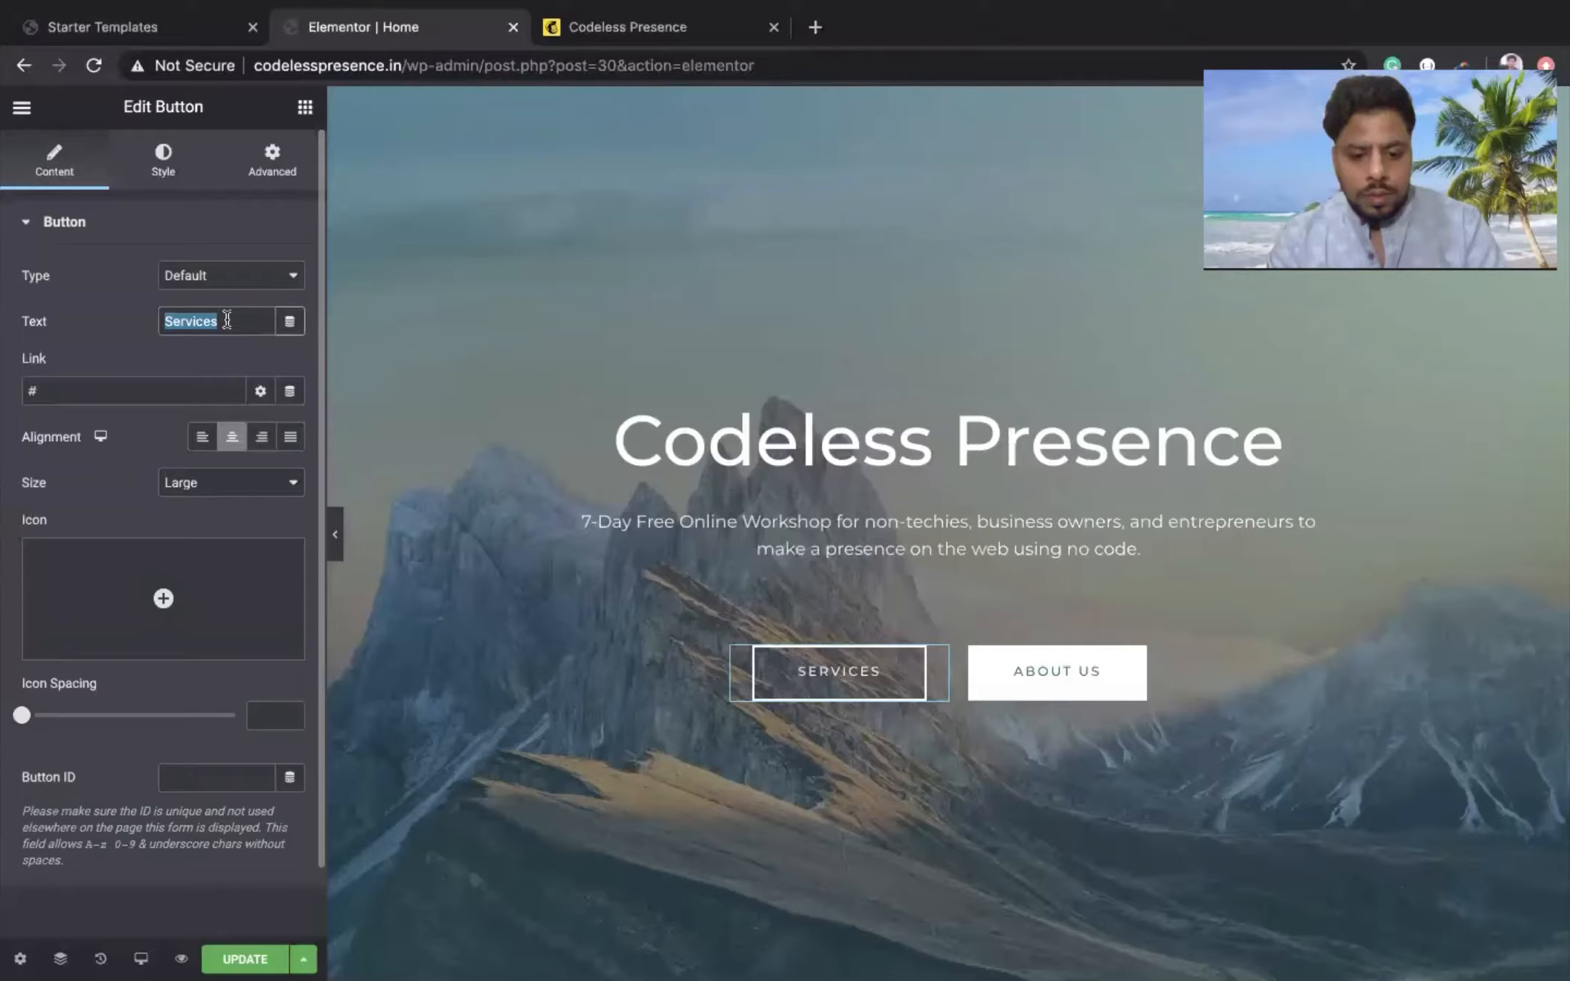
- Change the Services button's text to "Sign UP" in the hero section
type("Sign")
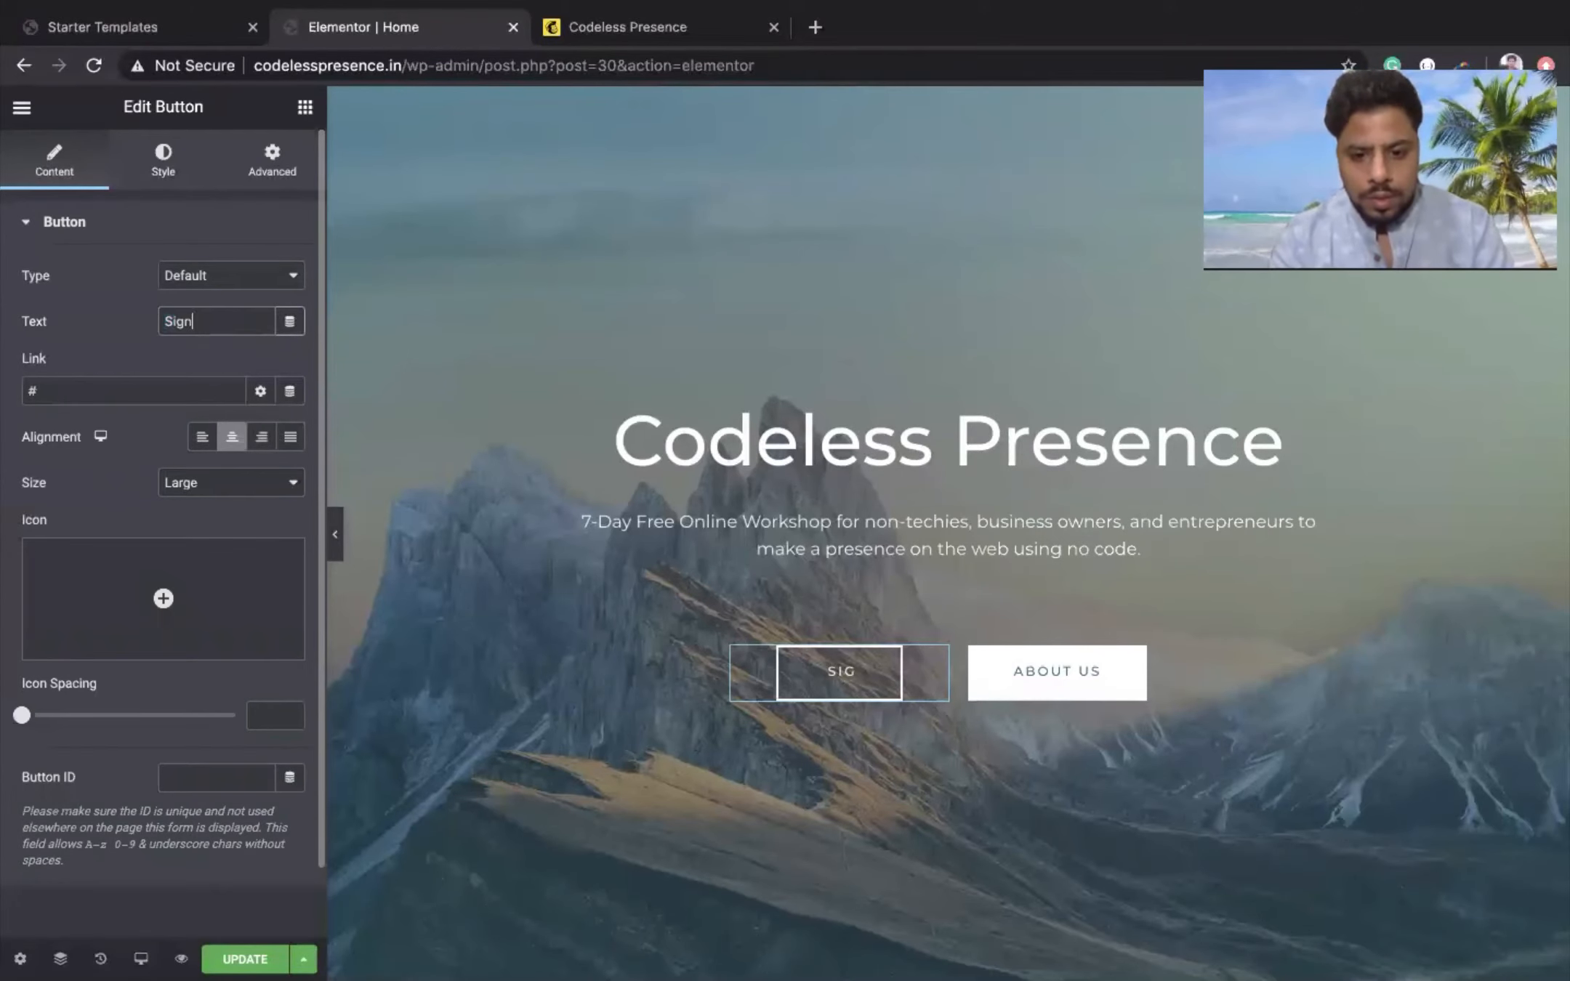
type(" U")
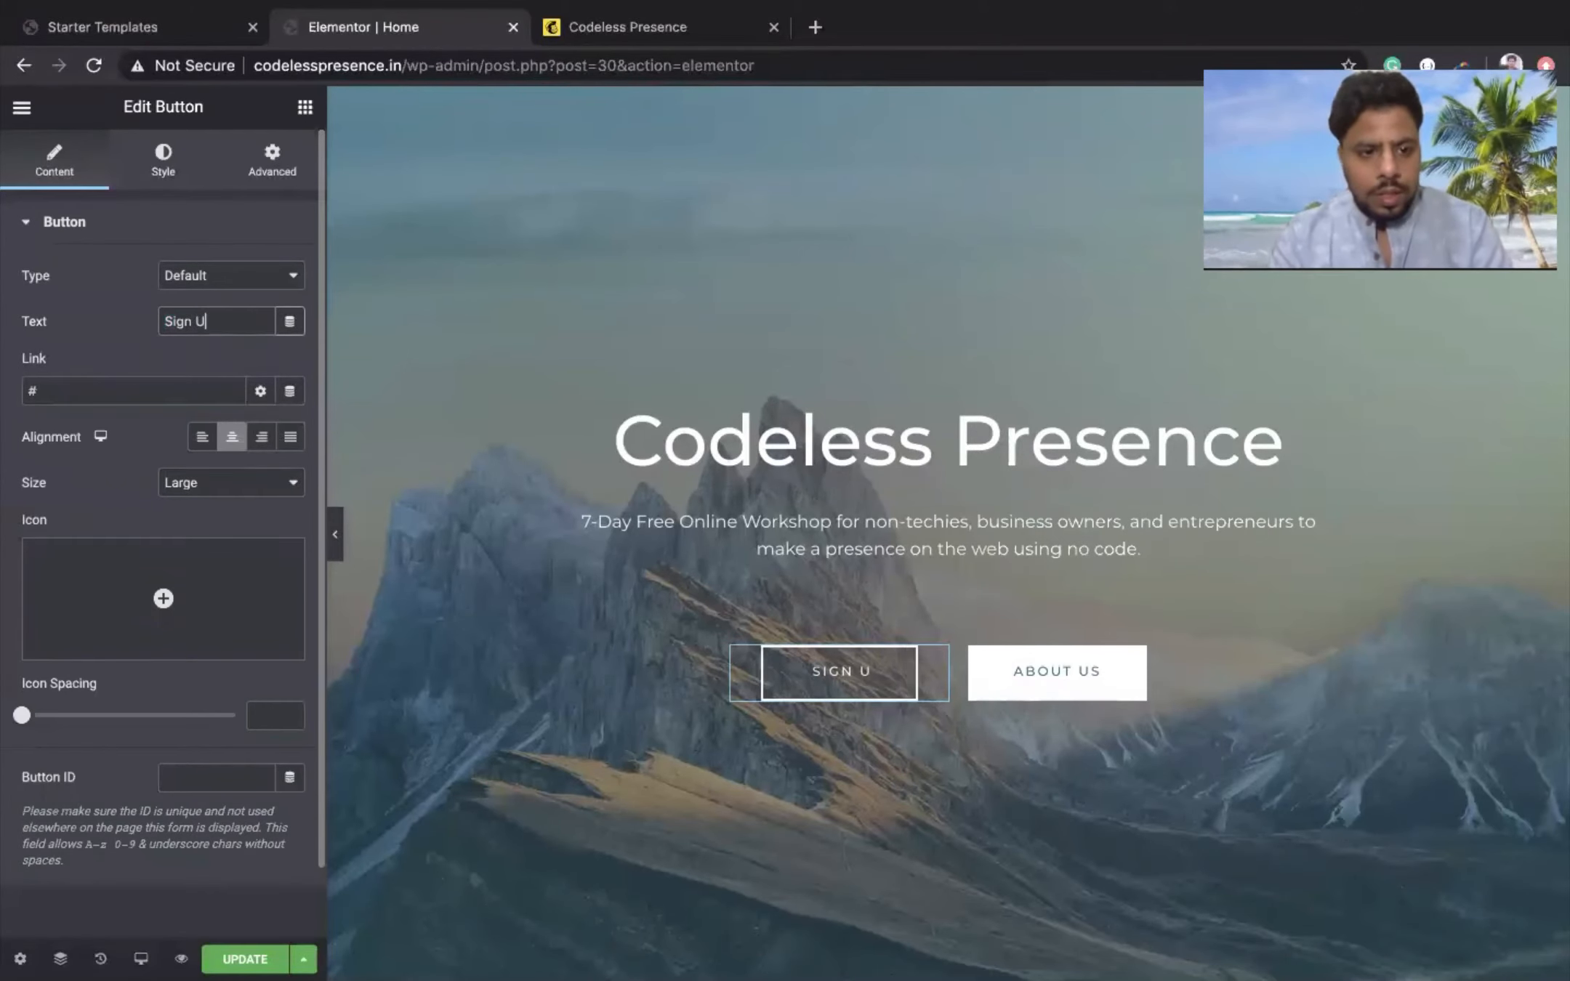
type("P")
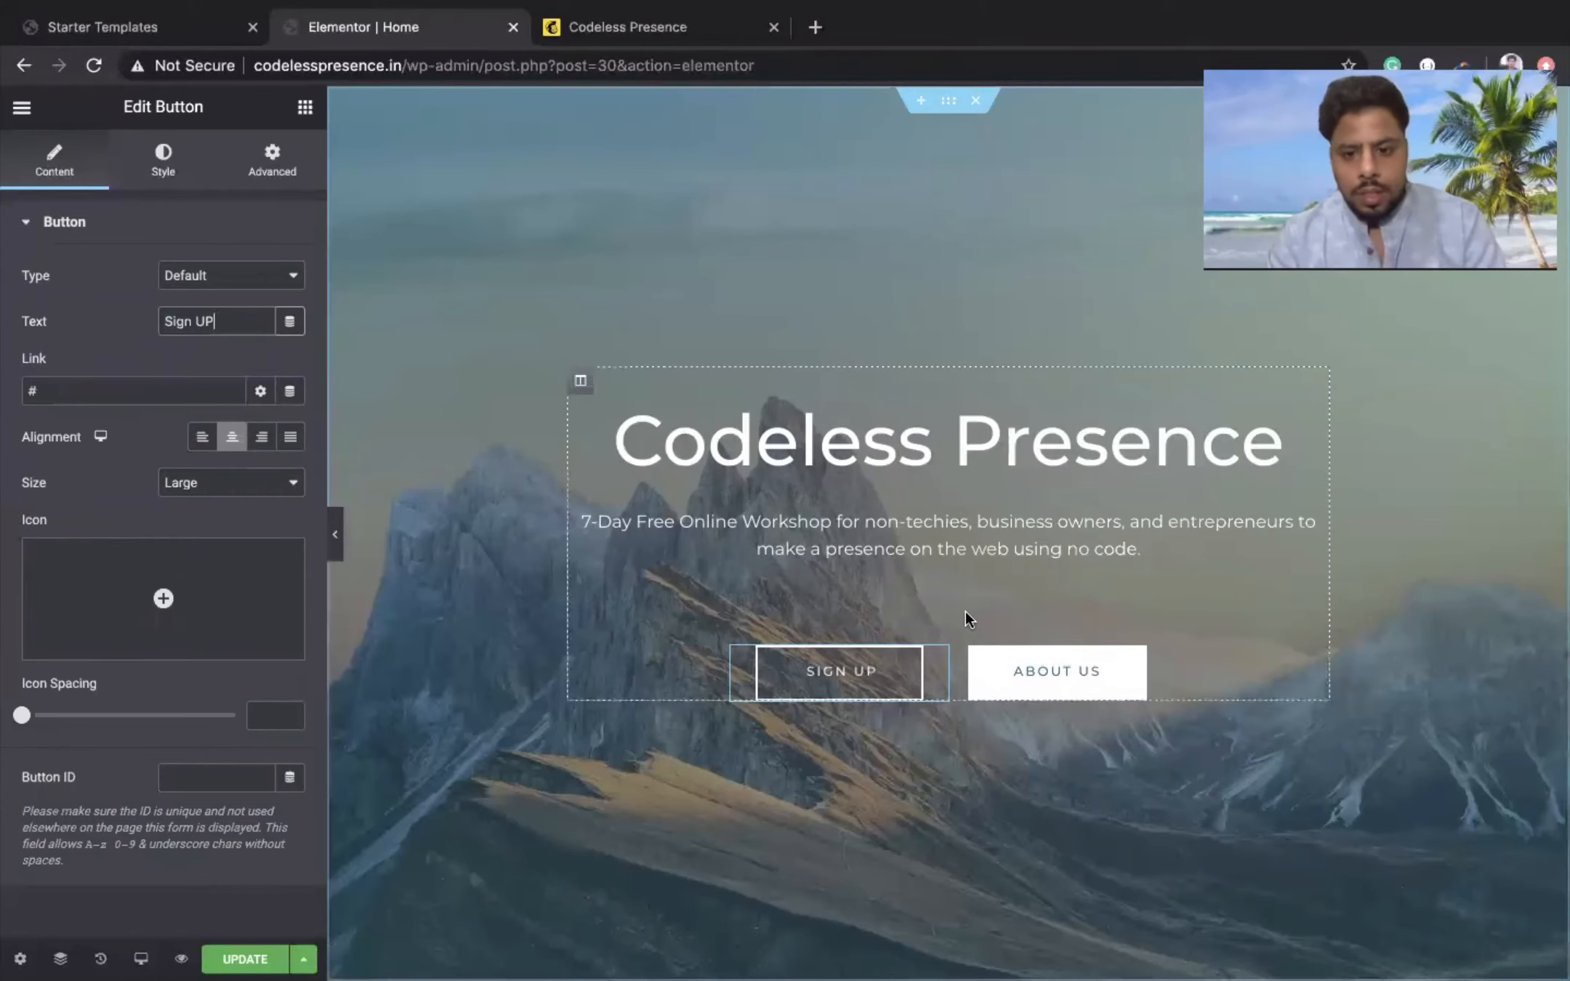
- Delete the About Us button from the hero section and widen the Sign Up button's column to about 96.8% of the row
left_click(1088, 666)
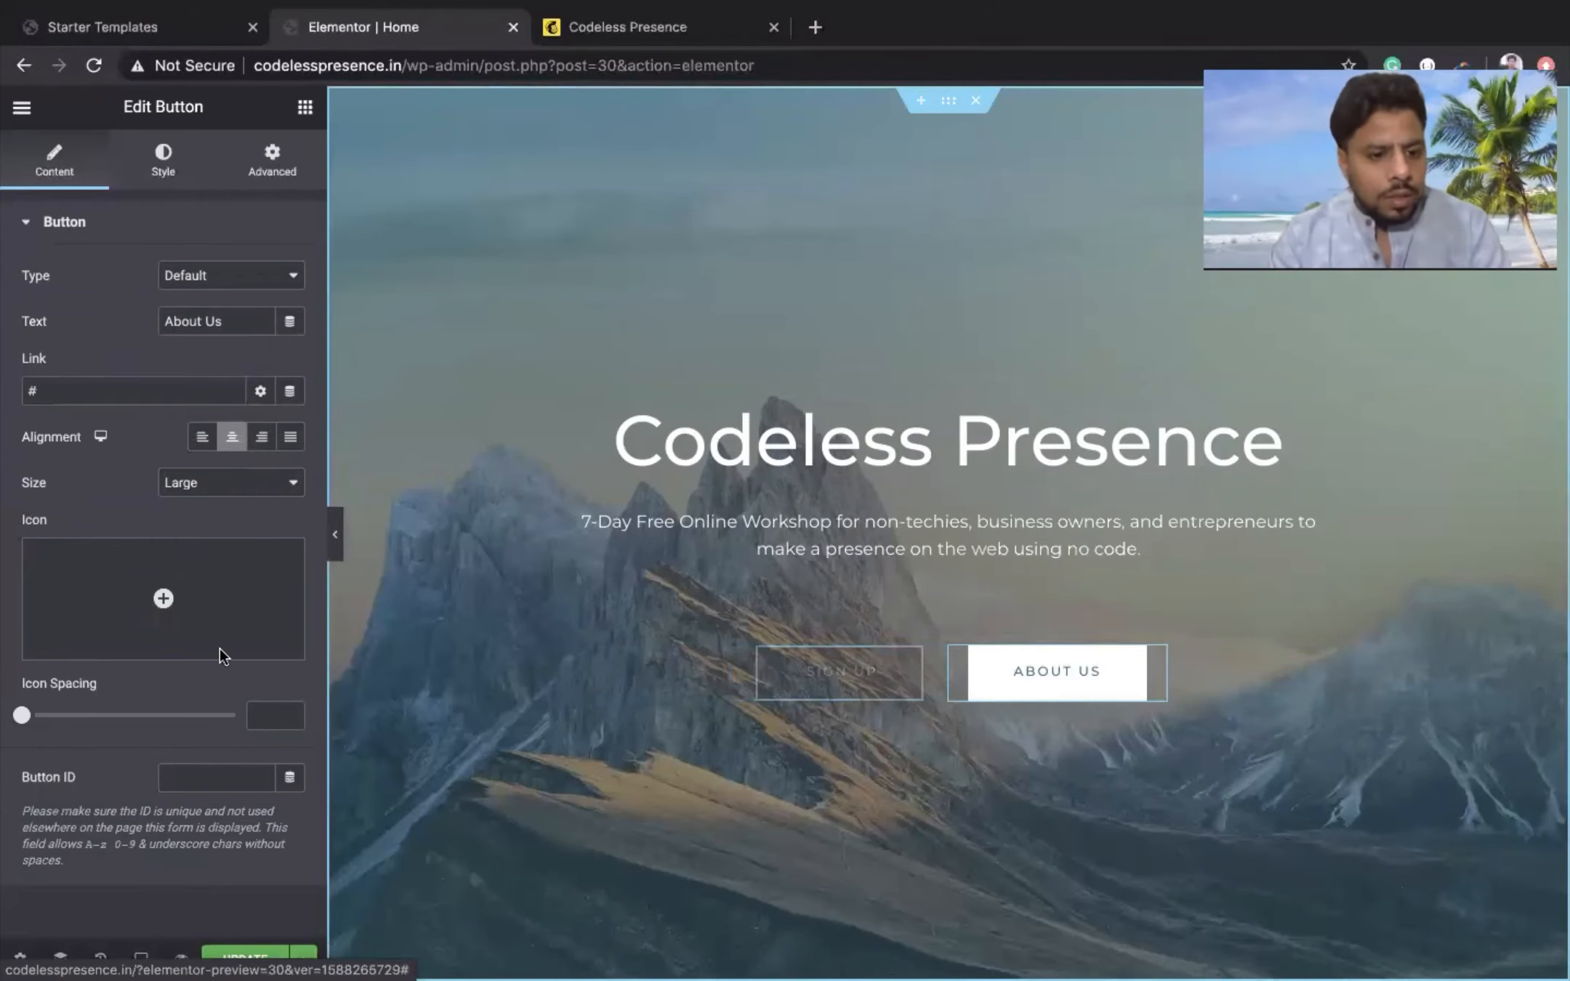
mouse_move(146, 588)
scroll(149, 618, "down", 1)
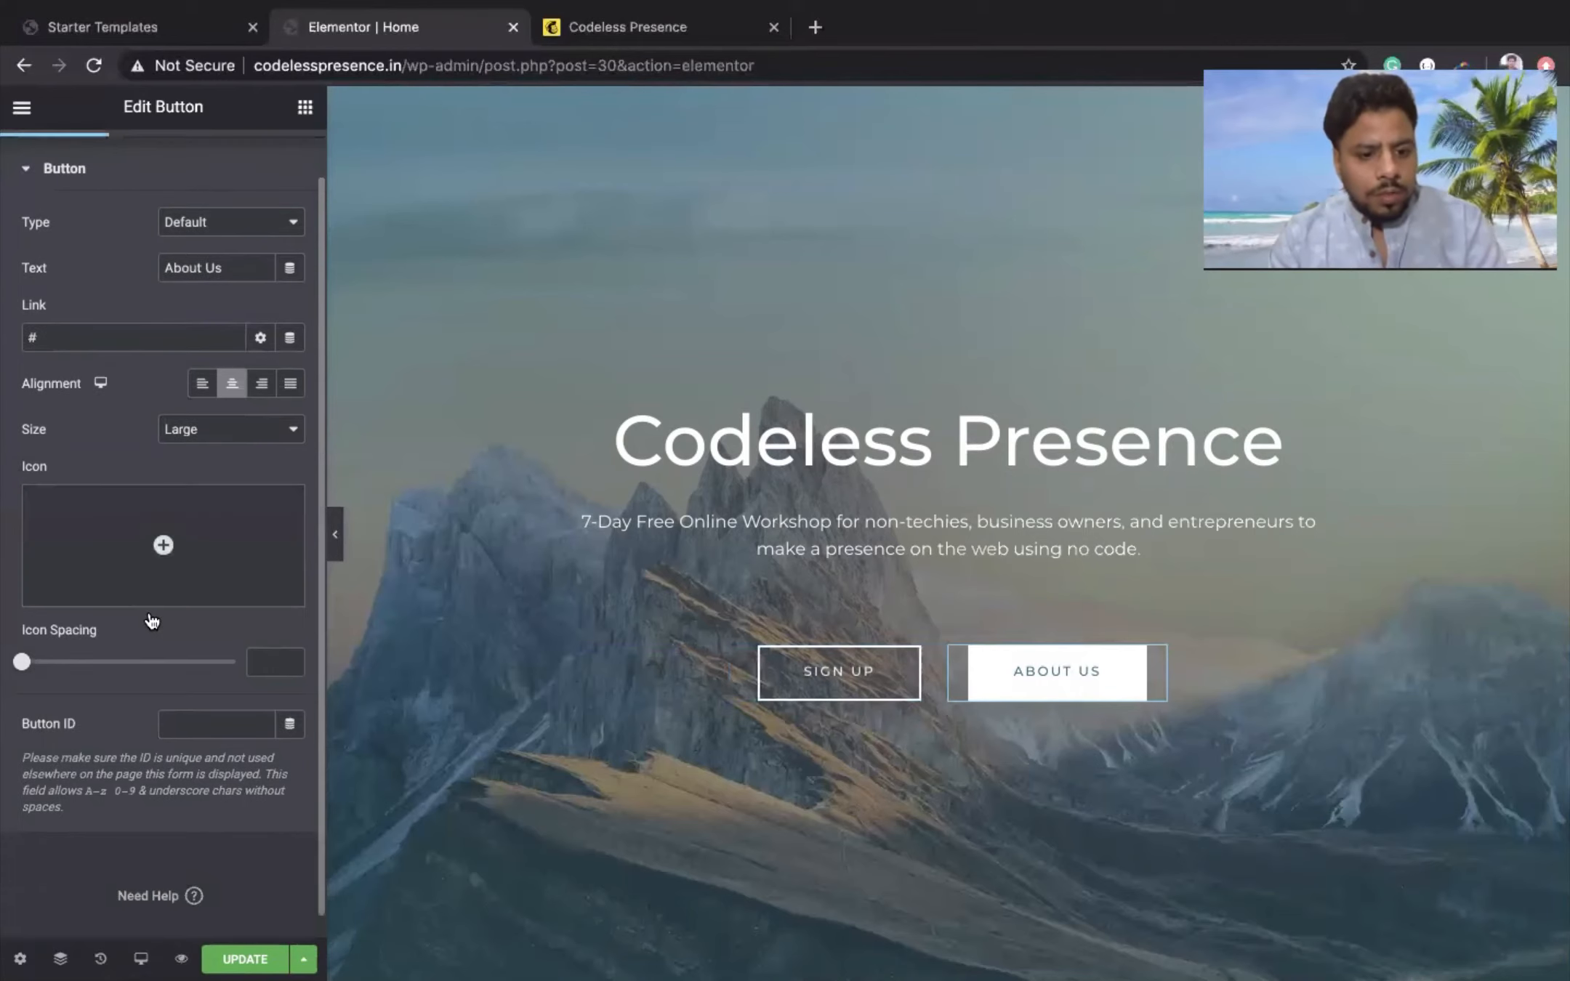
scroll(150, 611, "down", 1)
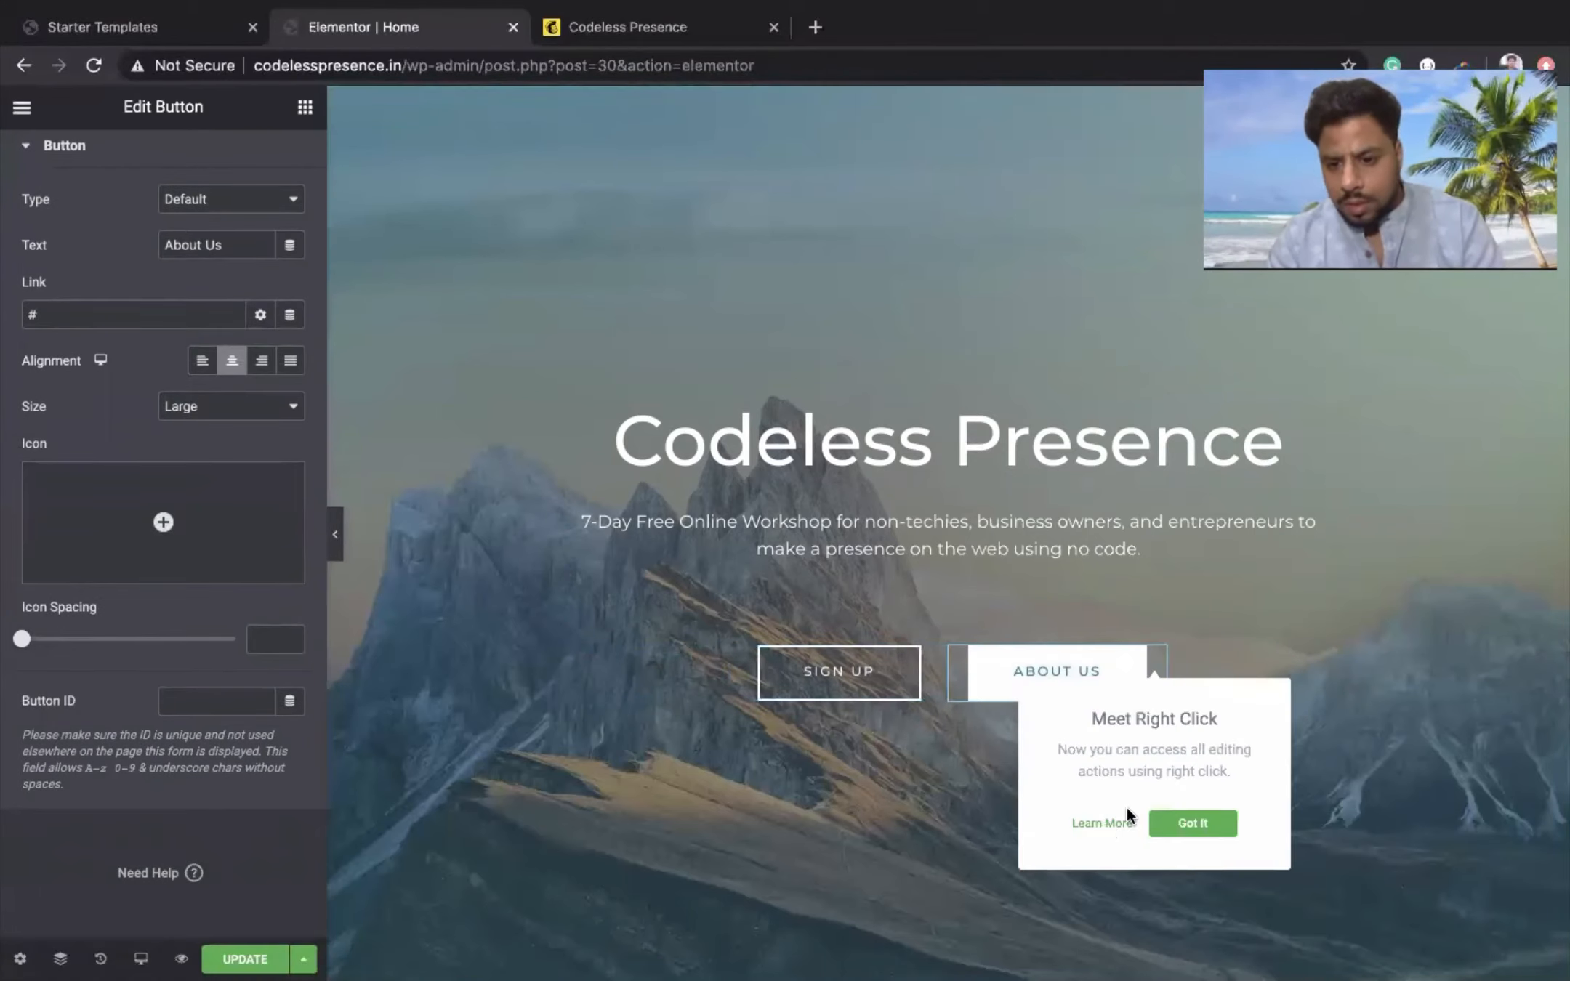
right_click(1149, 661)
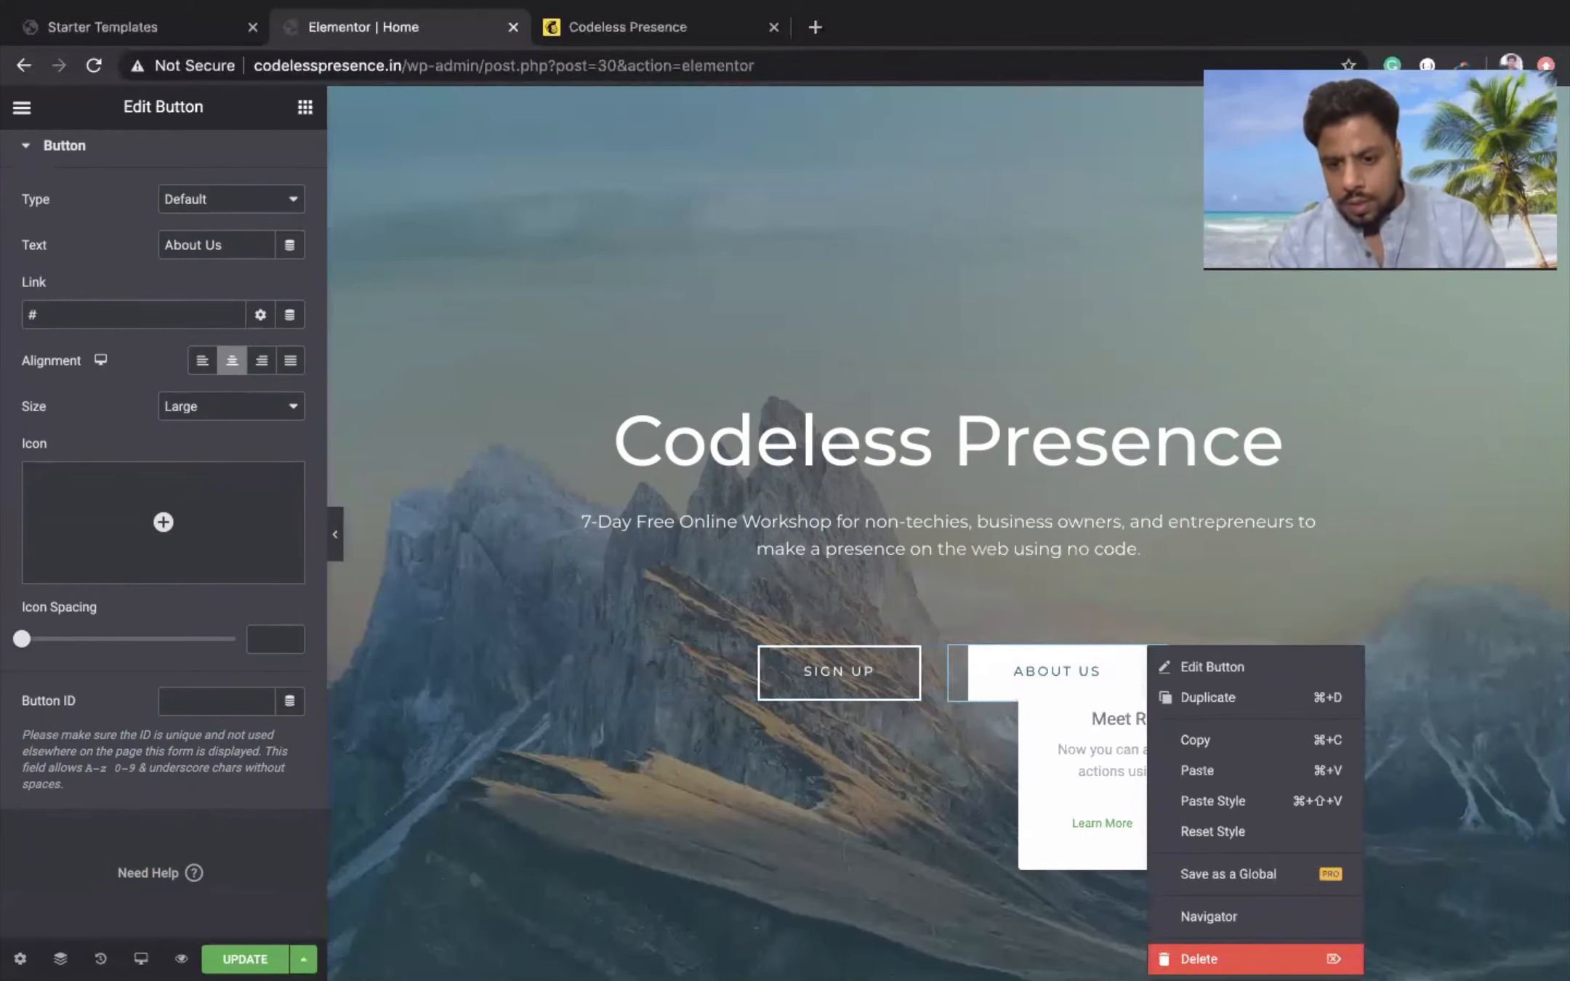
key("Delete")
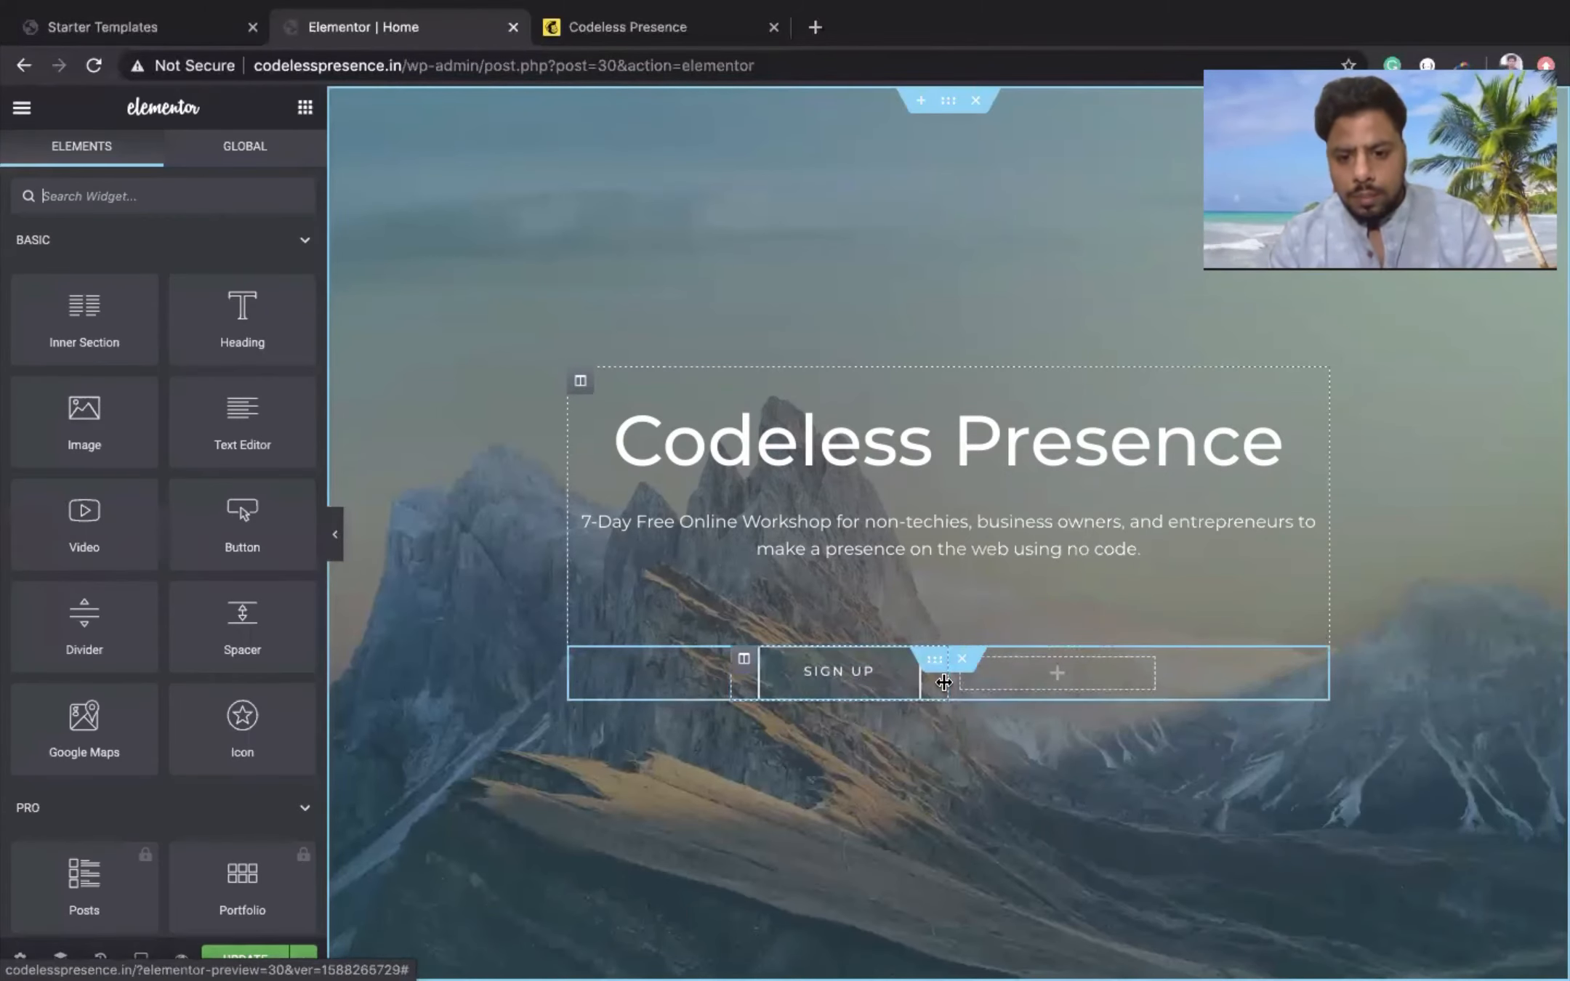
left_click_drag(955, 681, 1141, 678)
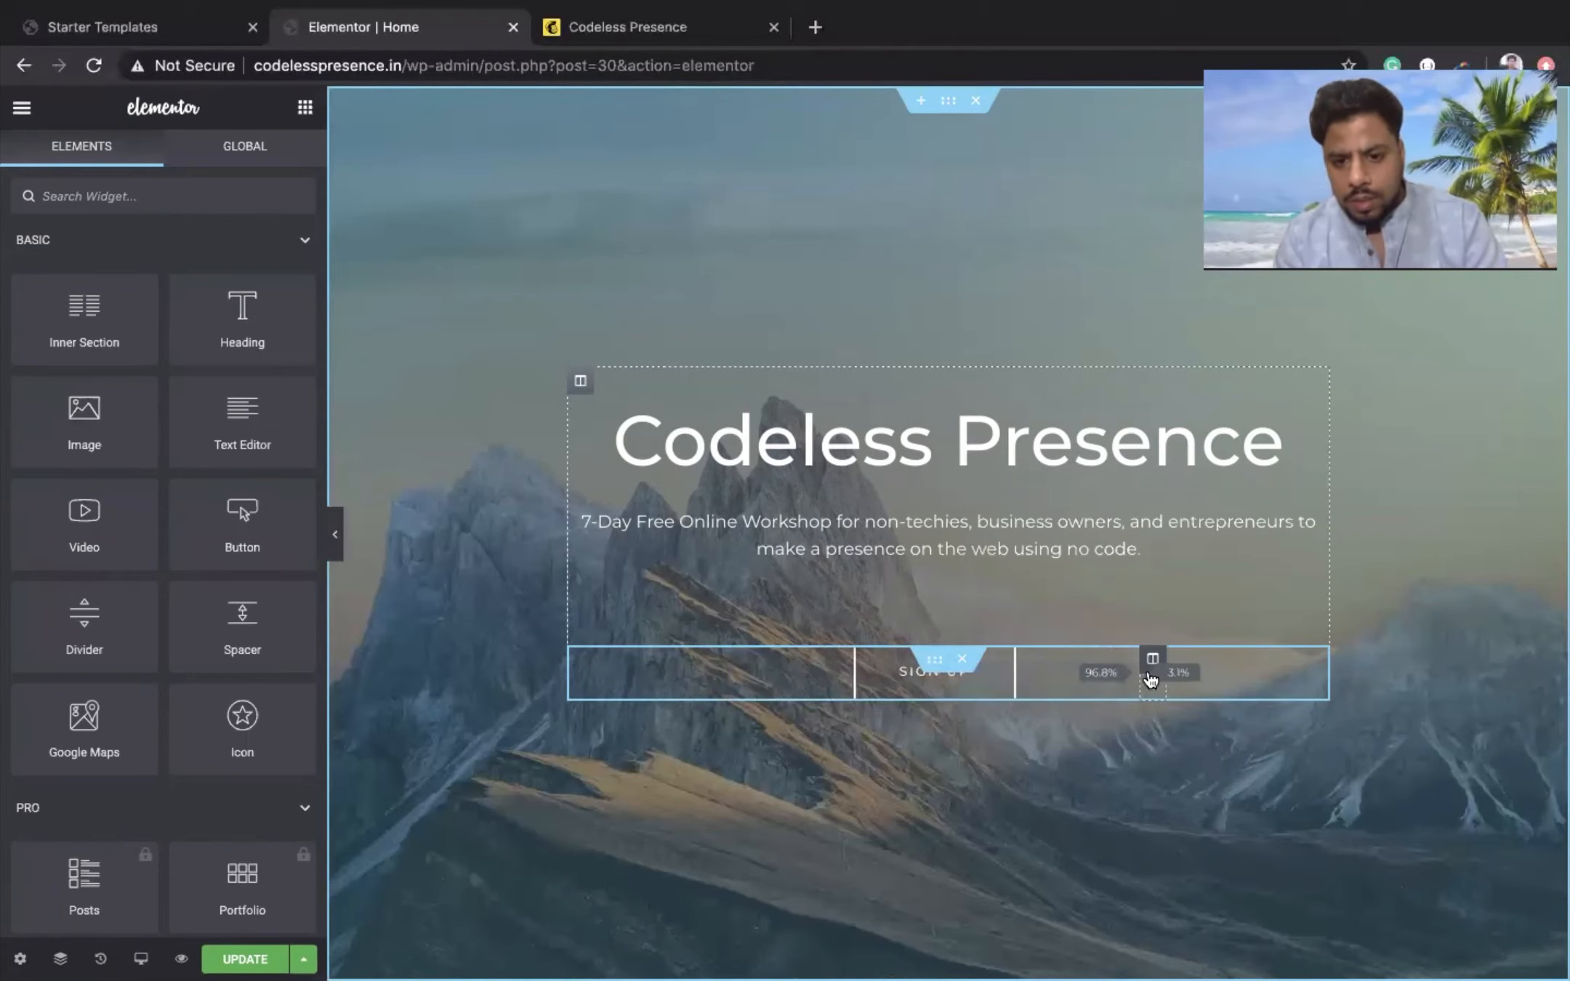
left_click_drag(991, 693, 999, 692)
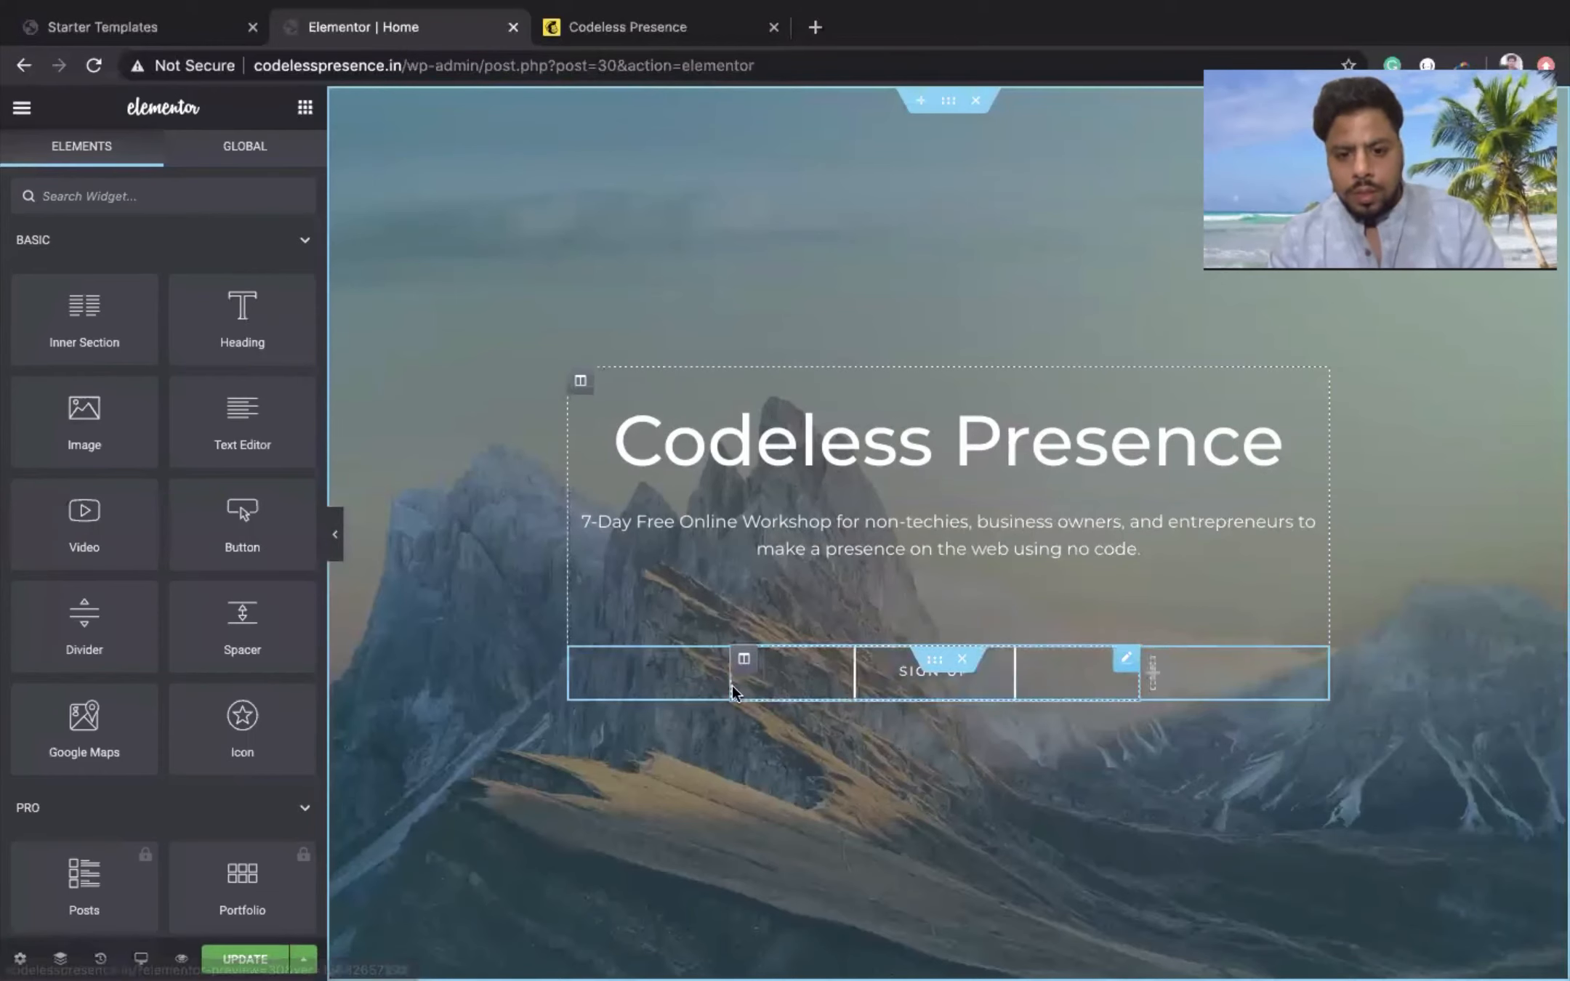
- Change the hero section's remaining button text to "Sign for the online workshop"
left_click(946, 687)
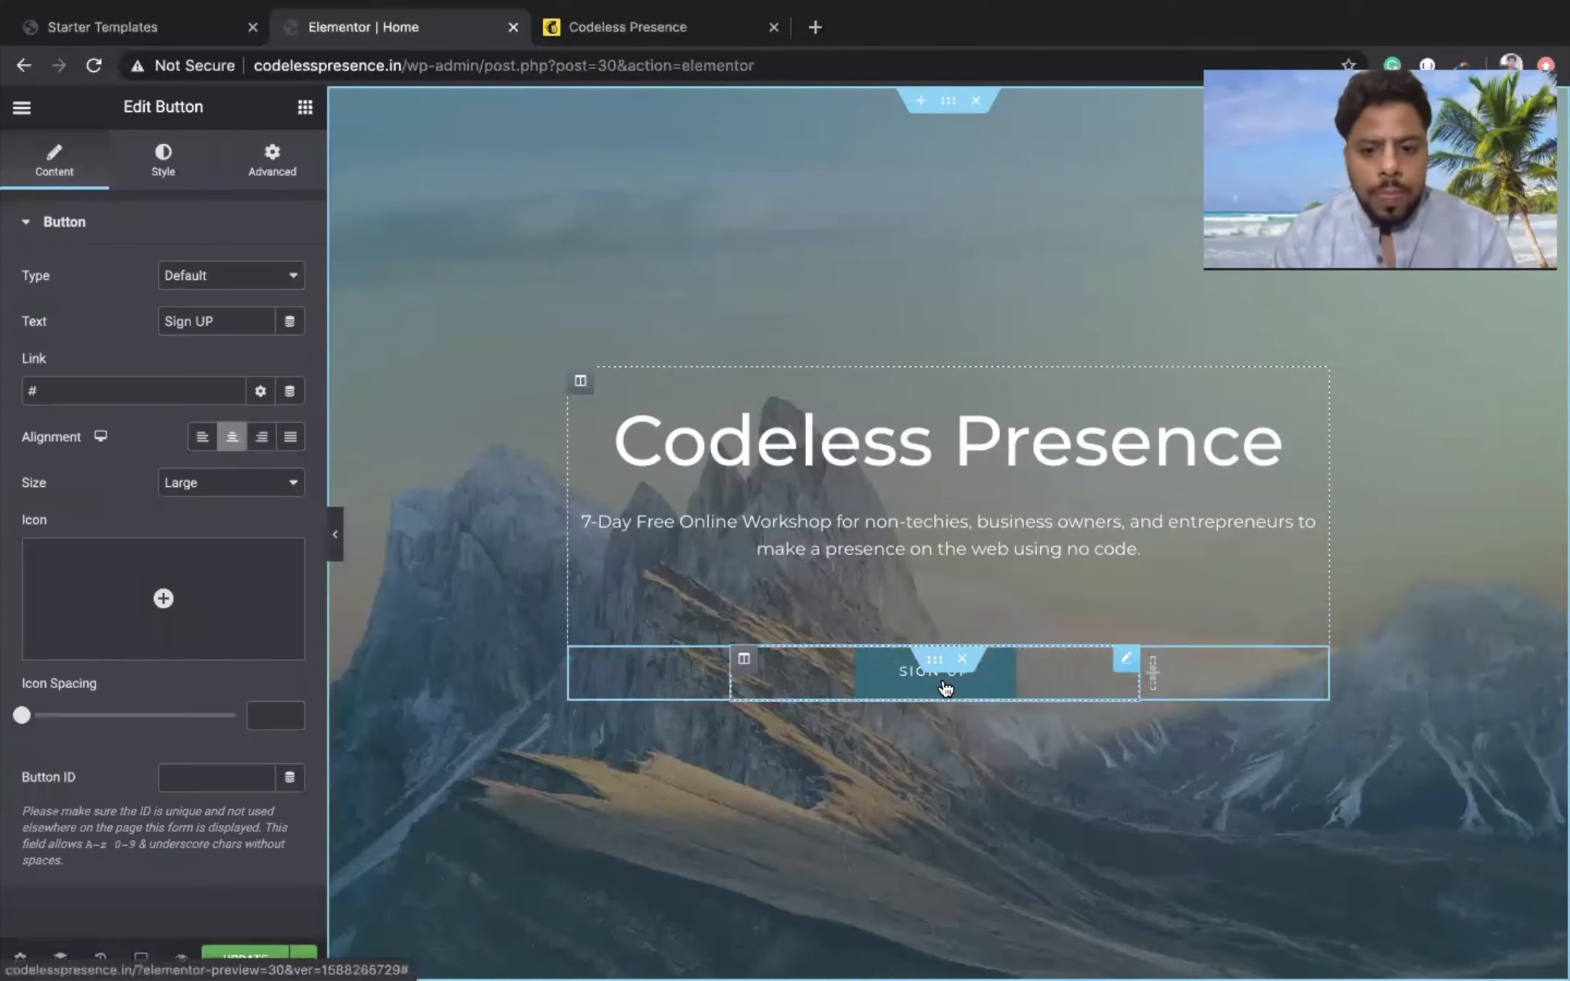
left_click(224, 322)
key("BackSpace")
type("p")
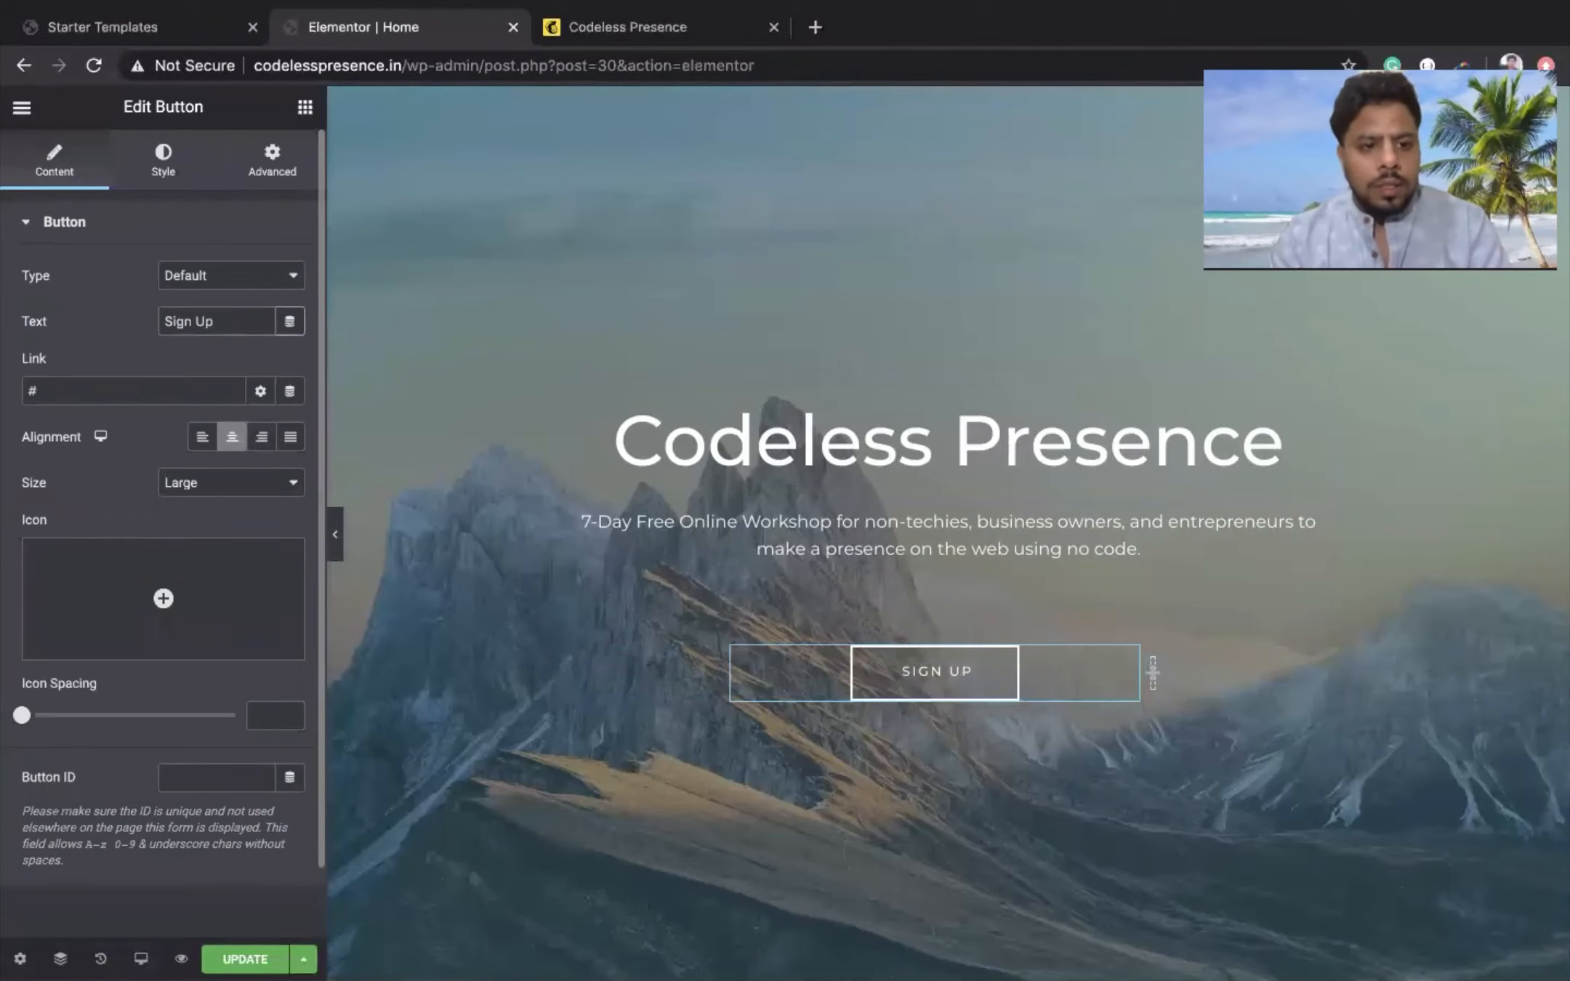
key("BackSpace")
key("BackSpace")
type("for ")
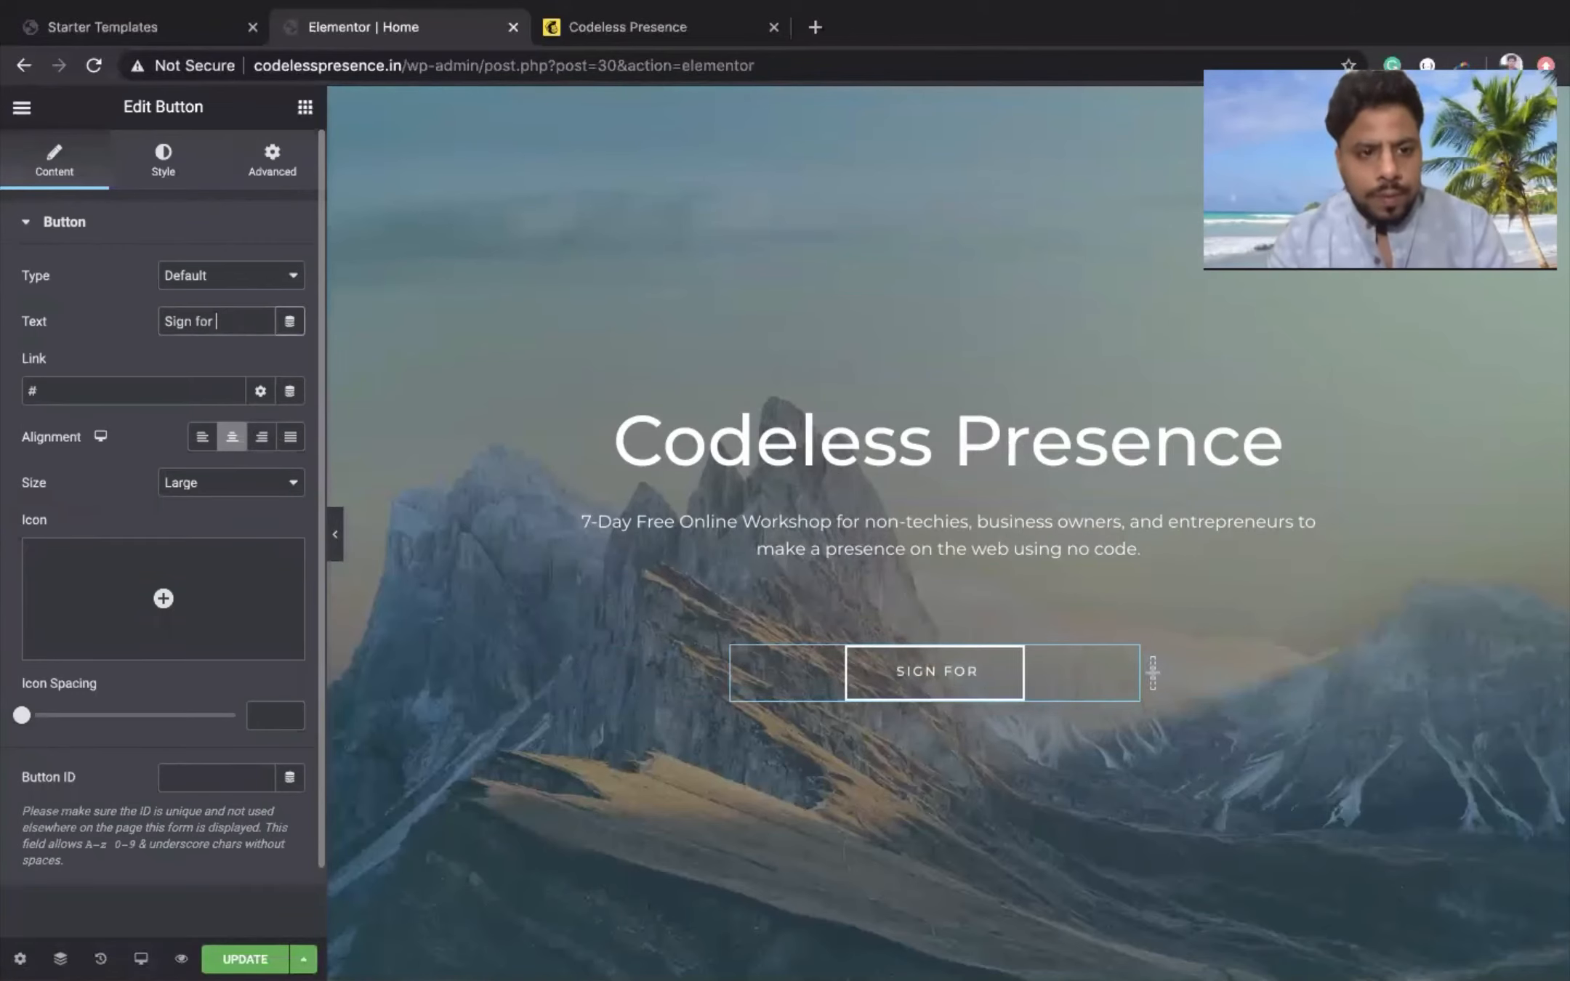
type("the")
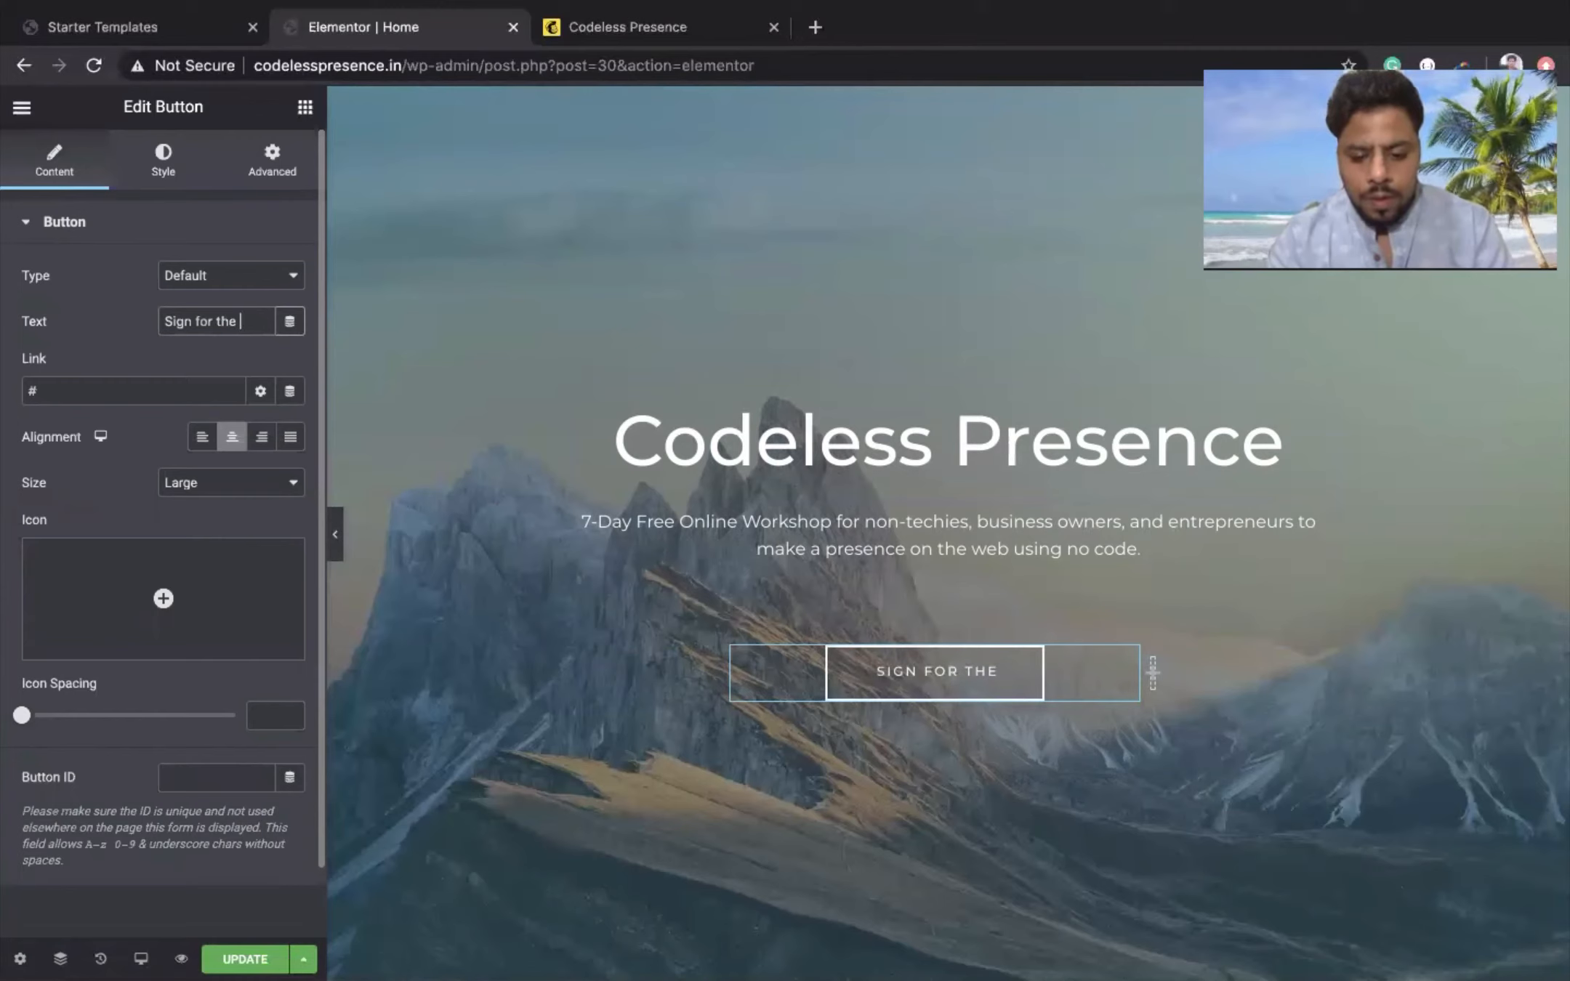
type("online")
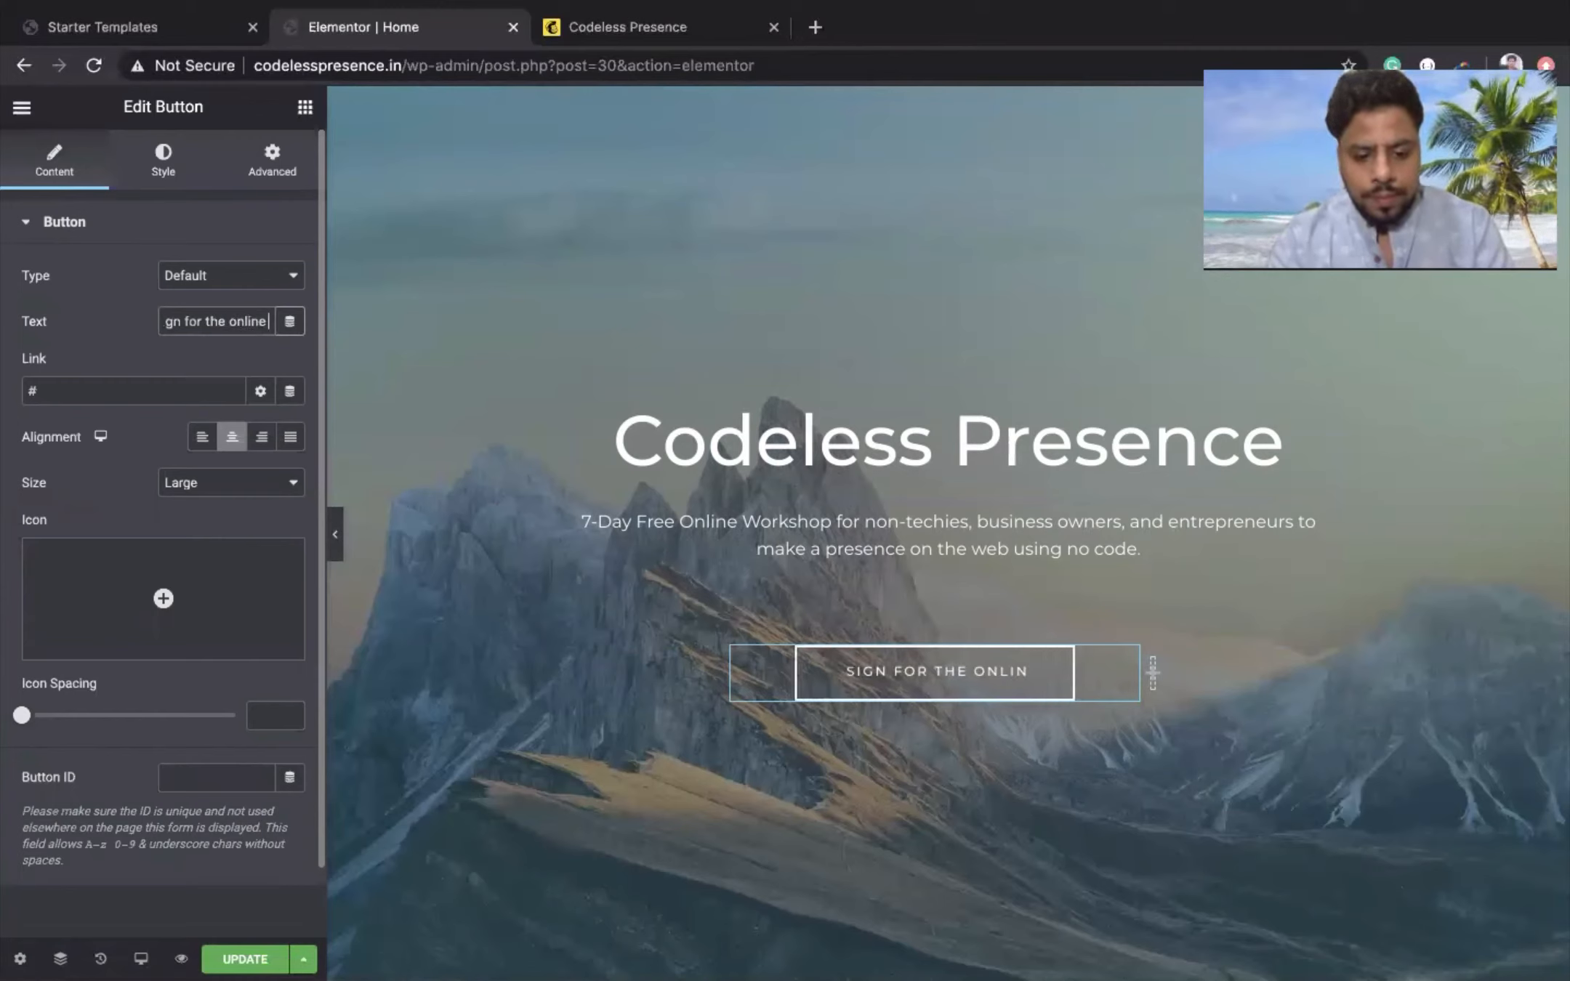
type(" workshop")
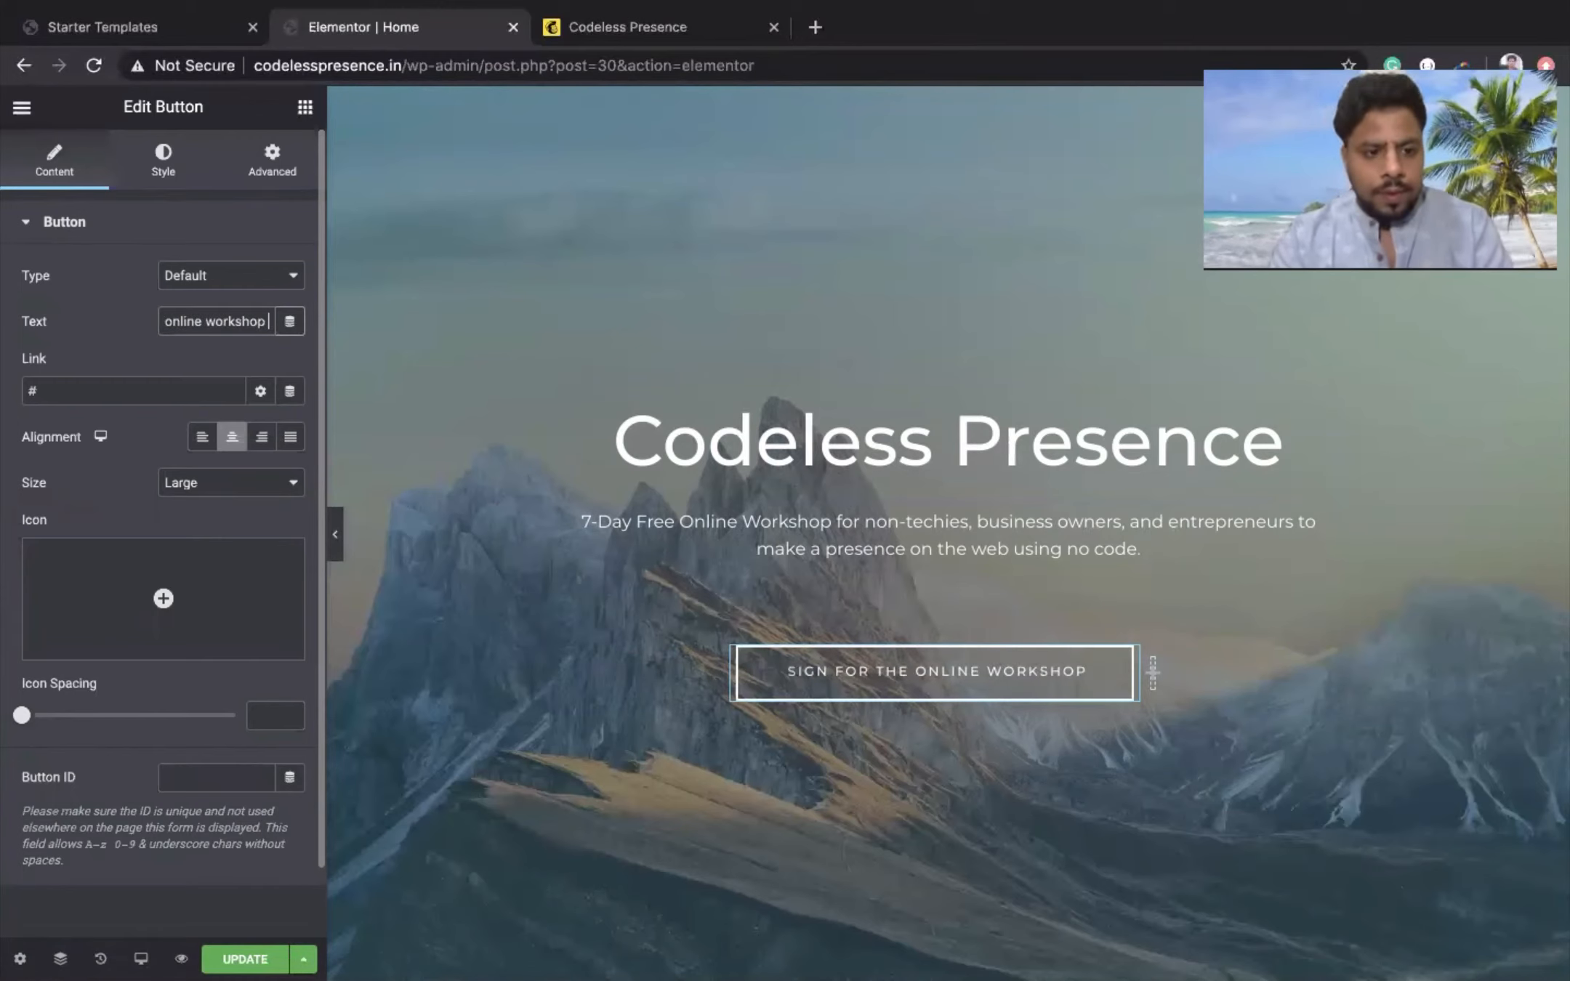
left_click(92, 390)
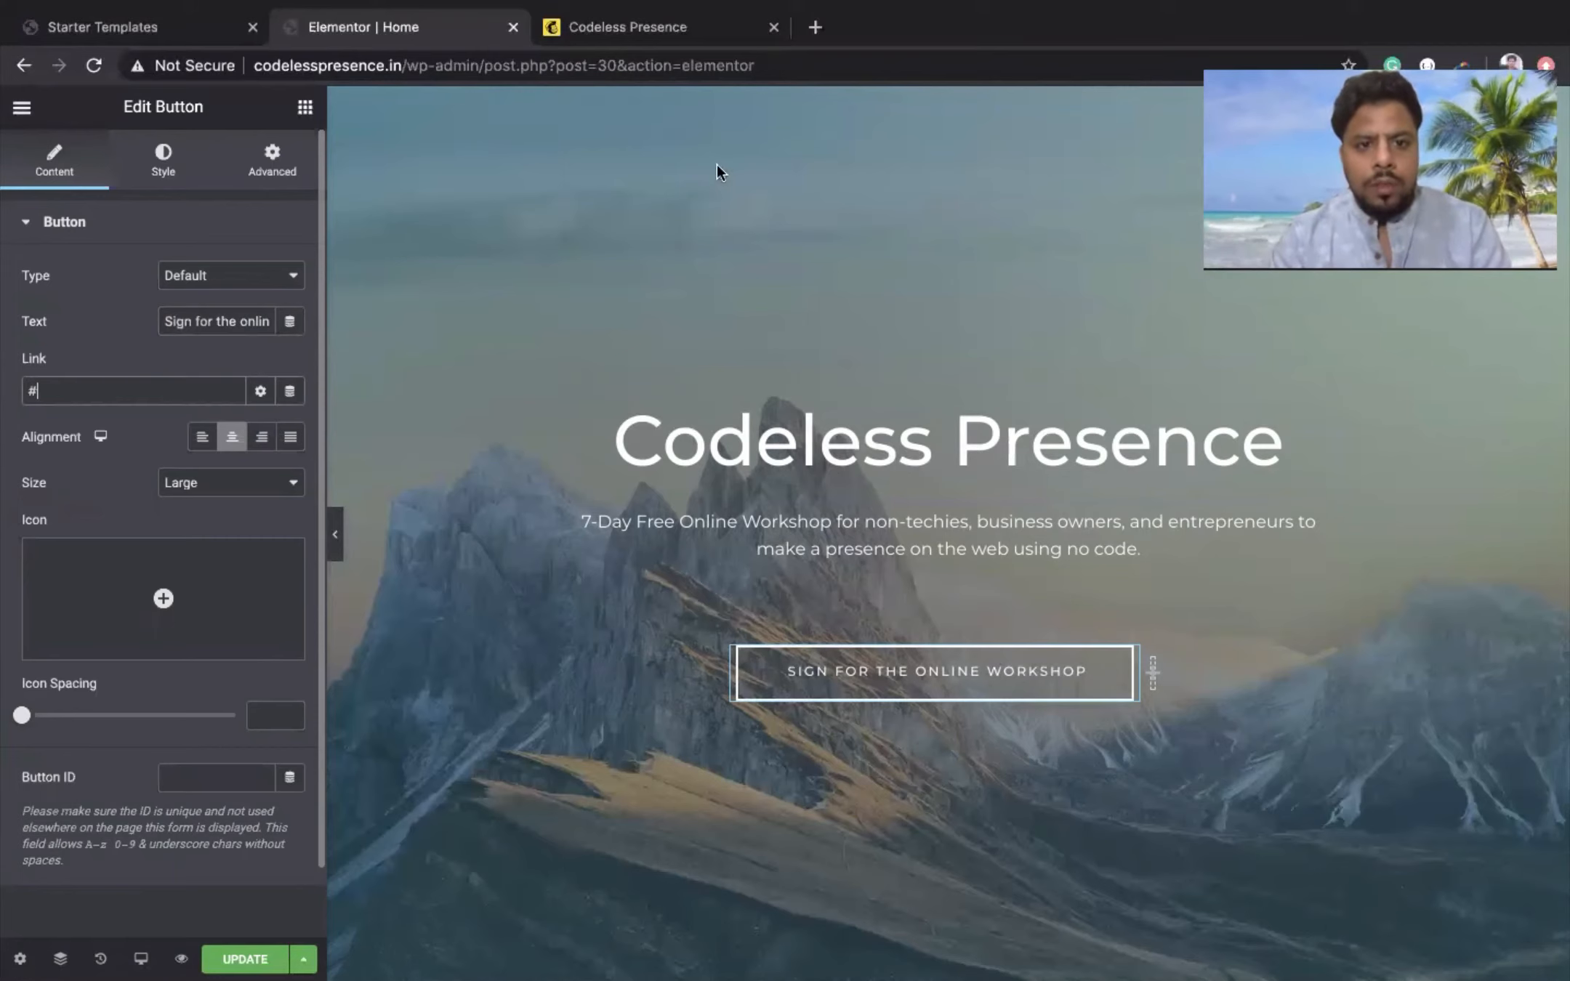
left_click(567, 30)
left_click(537, 73)
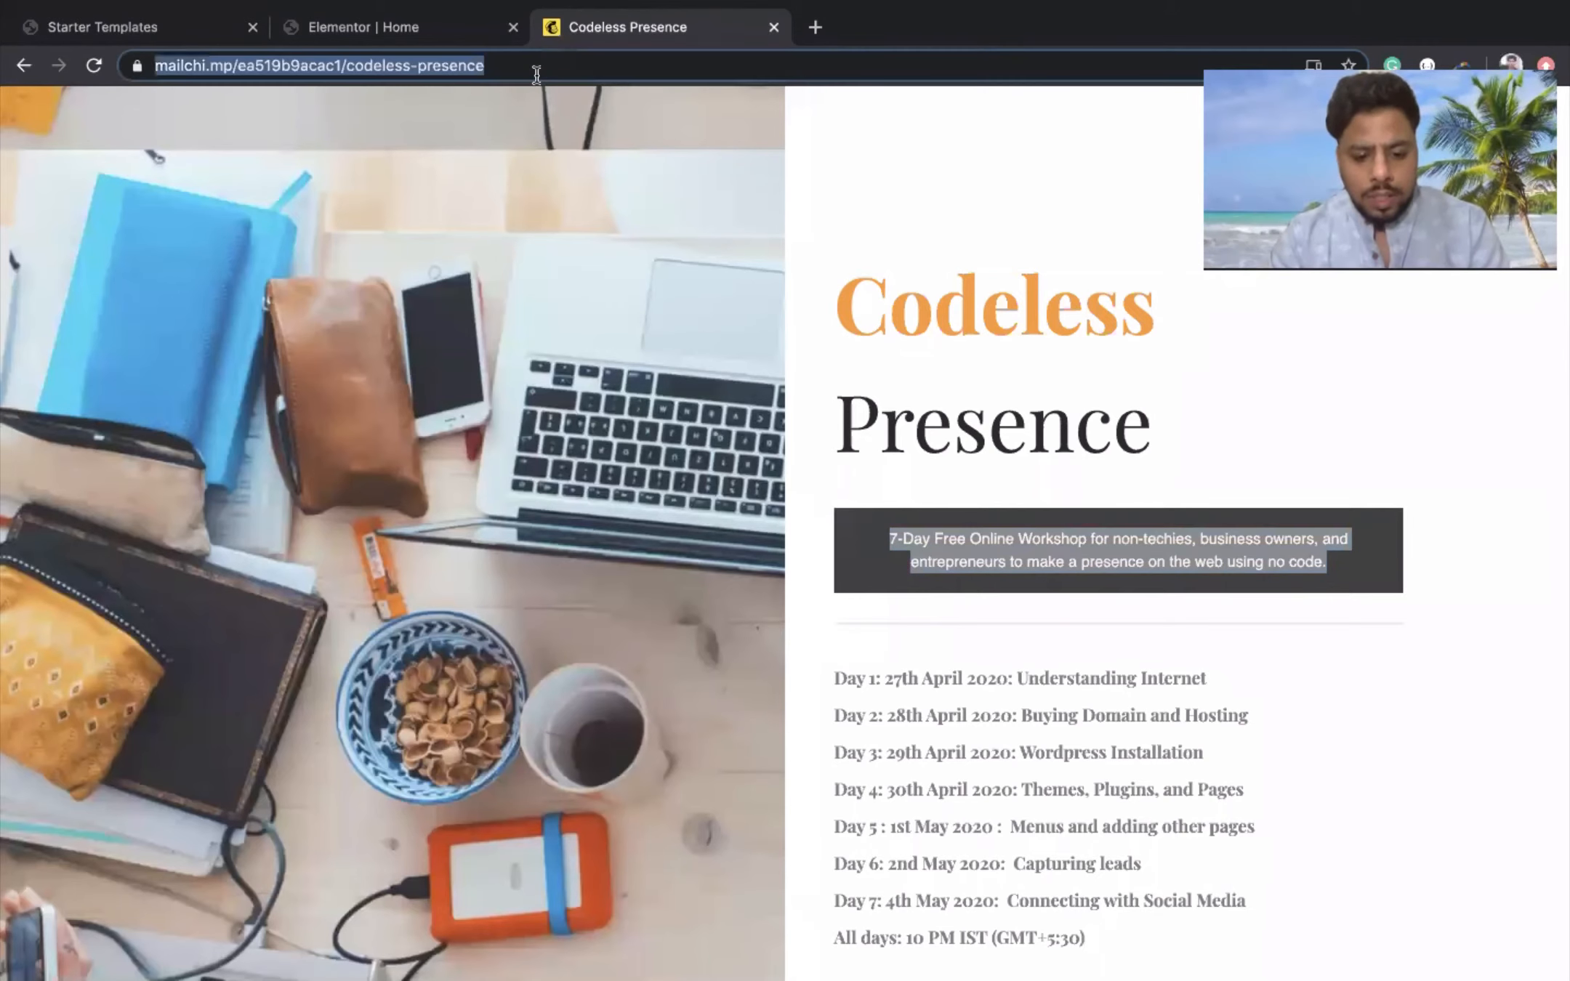
left_click(427, 27)
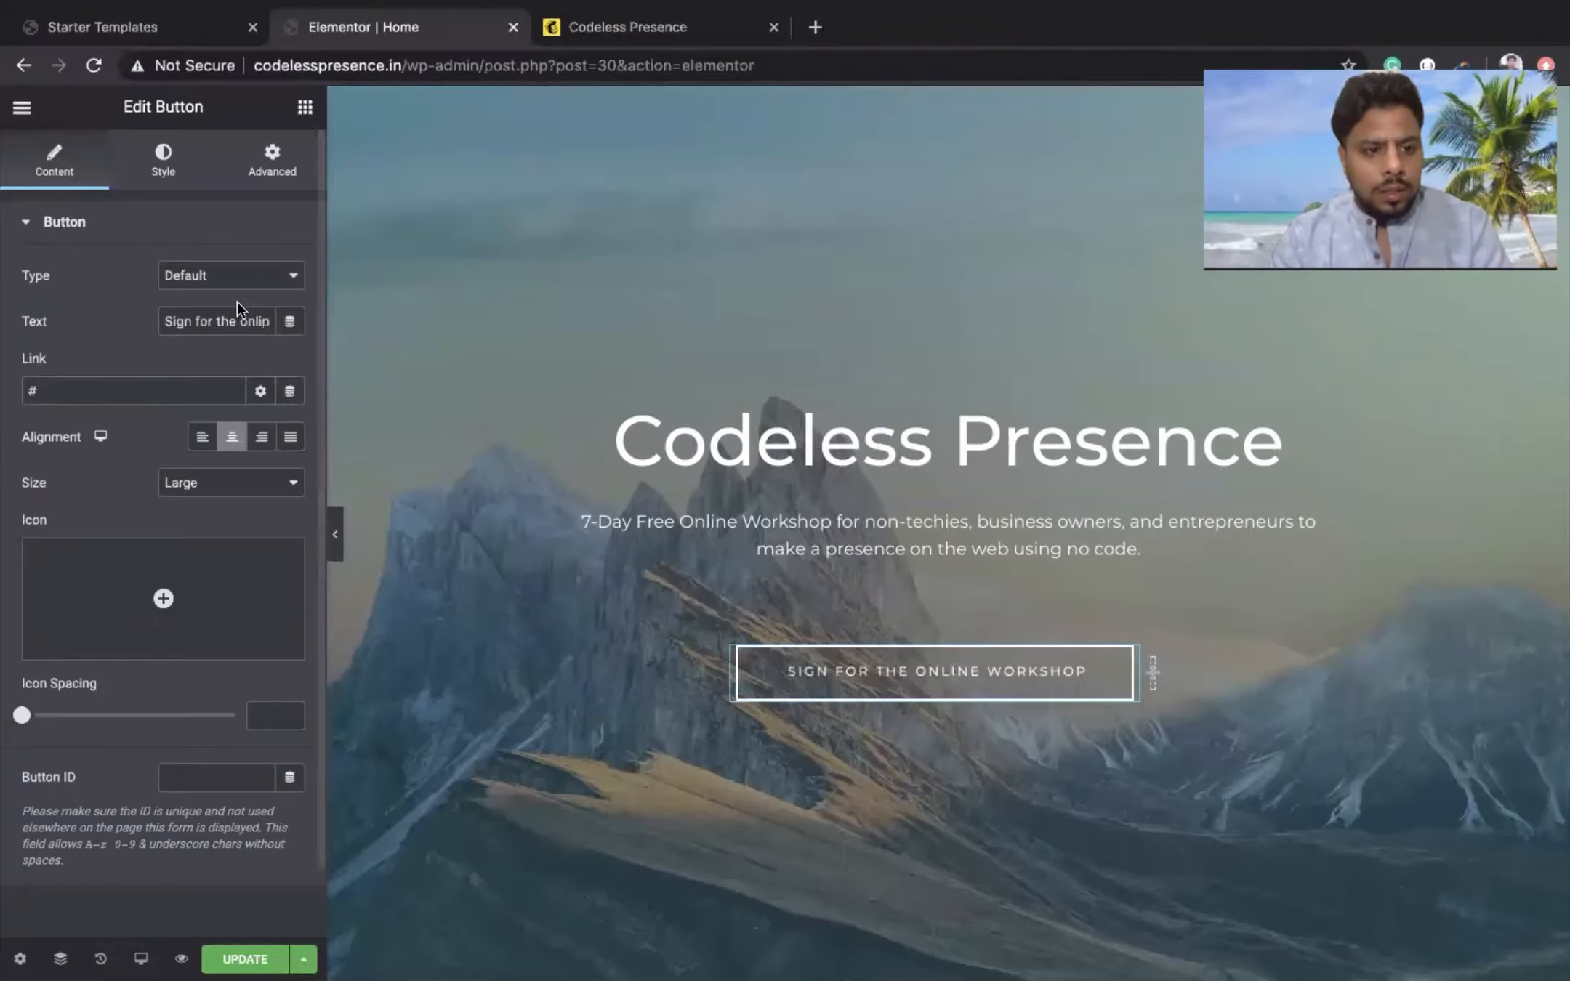
left_click_drag(62, 391, 10, 396)
key("ctrl+v")
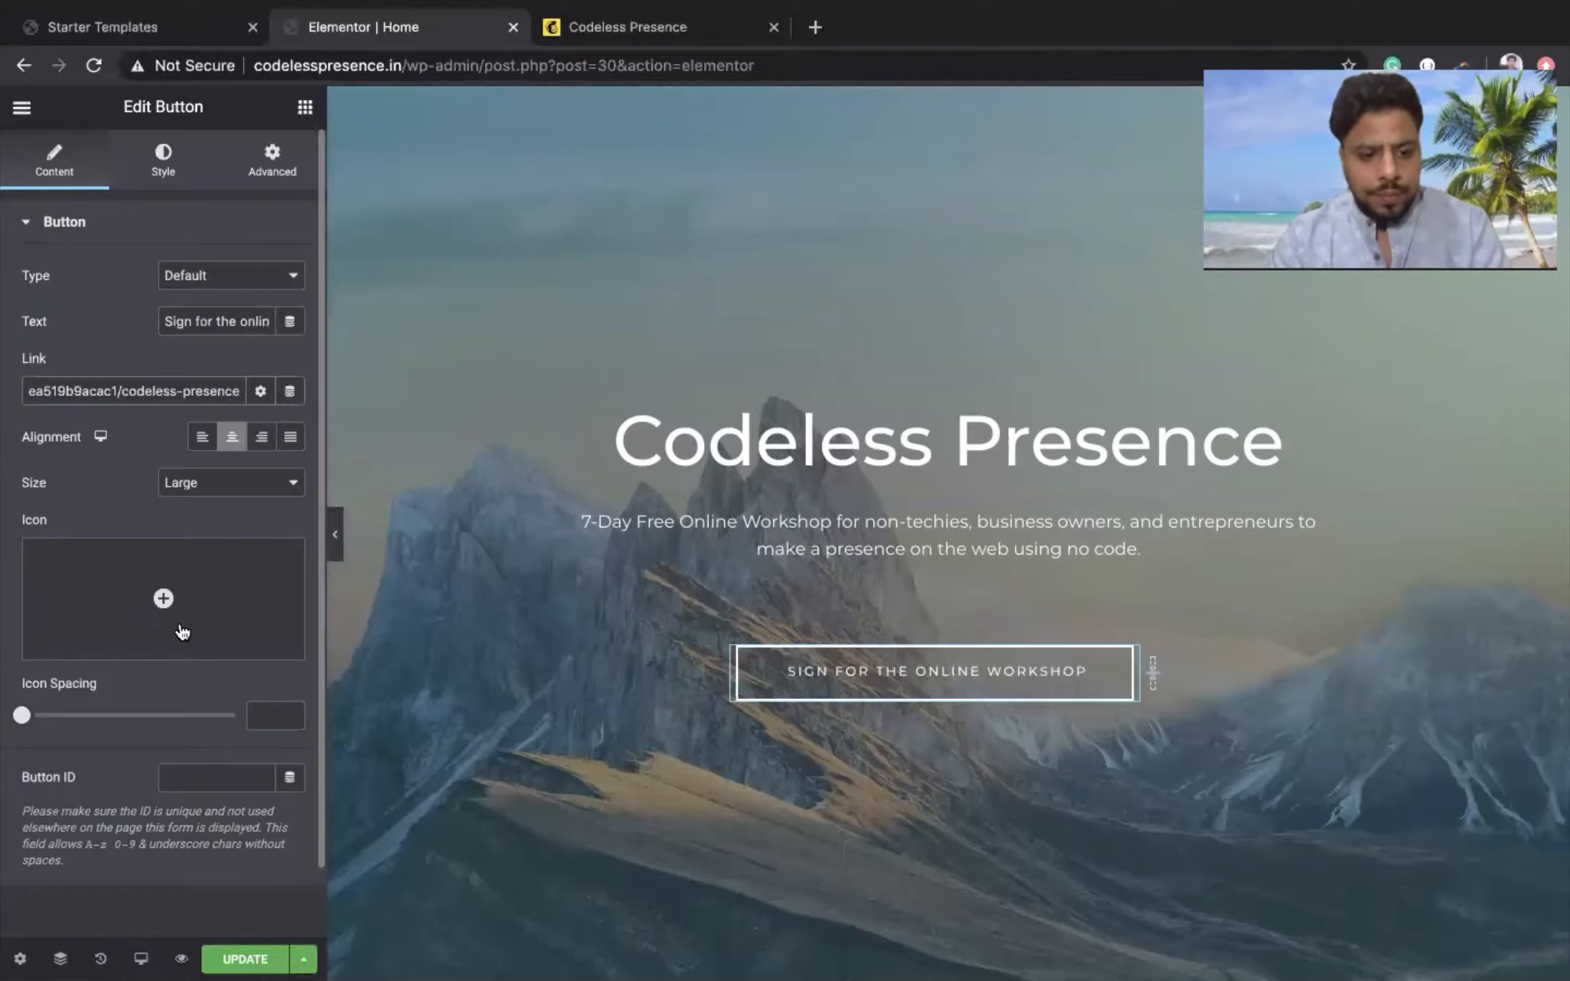
left_click(240, 959)
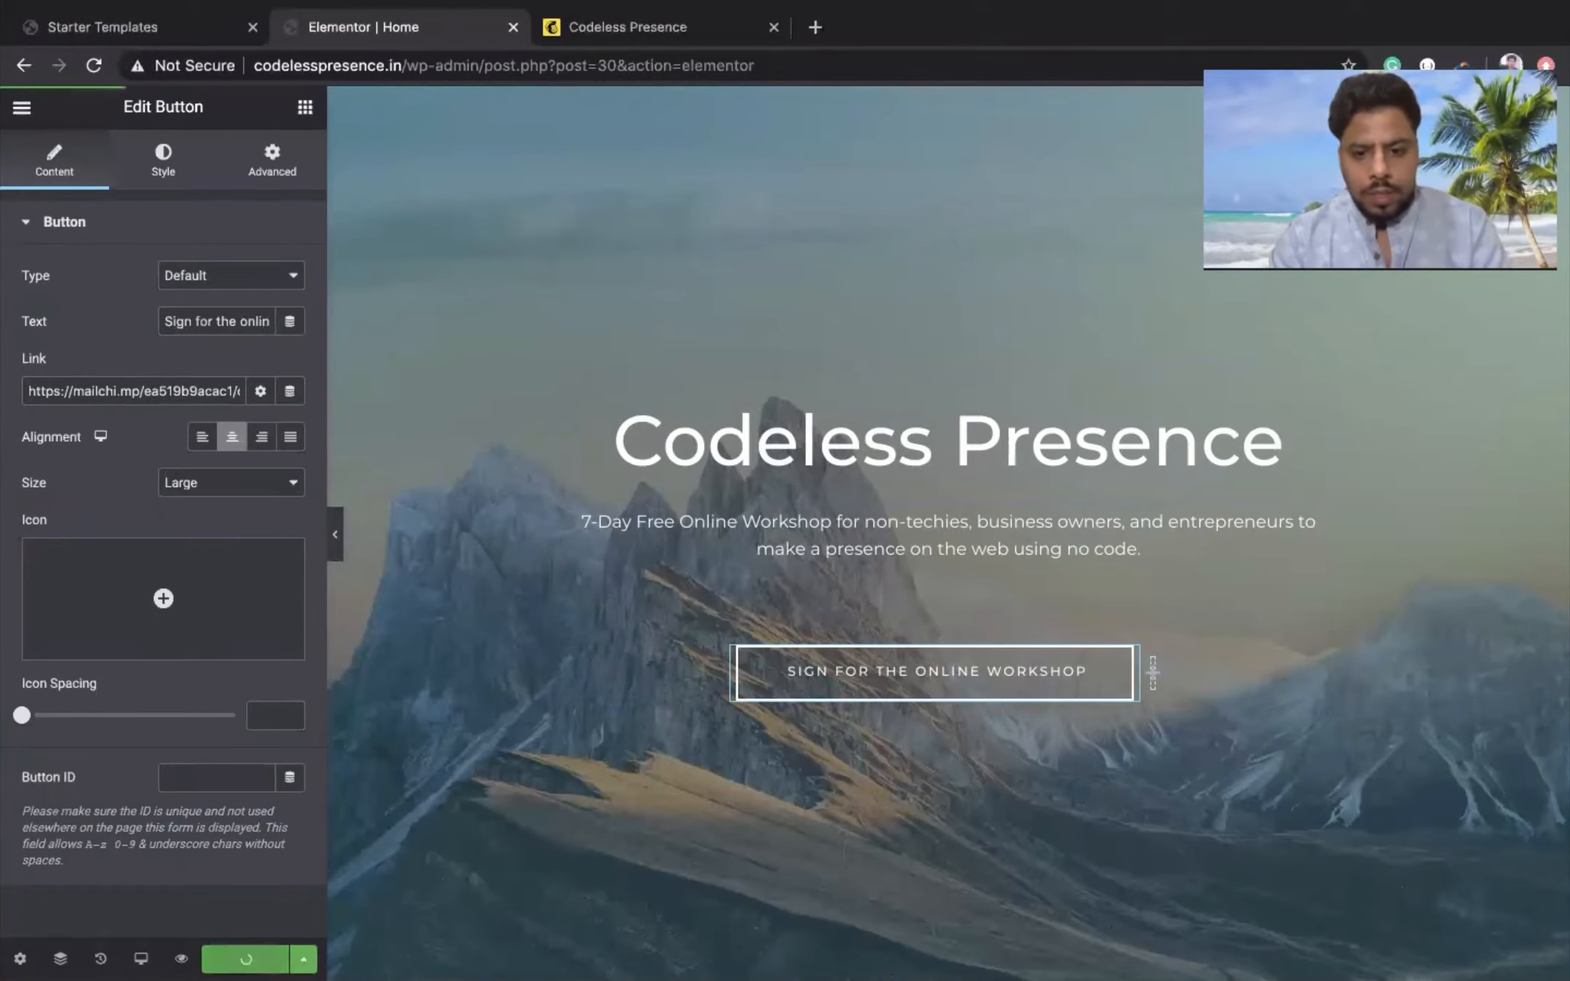
- Open the live codelesspresence.in site in a new browser tab from the WordPress dashboard
mouse_move(172, 663)
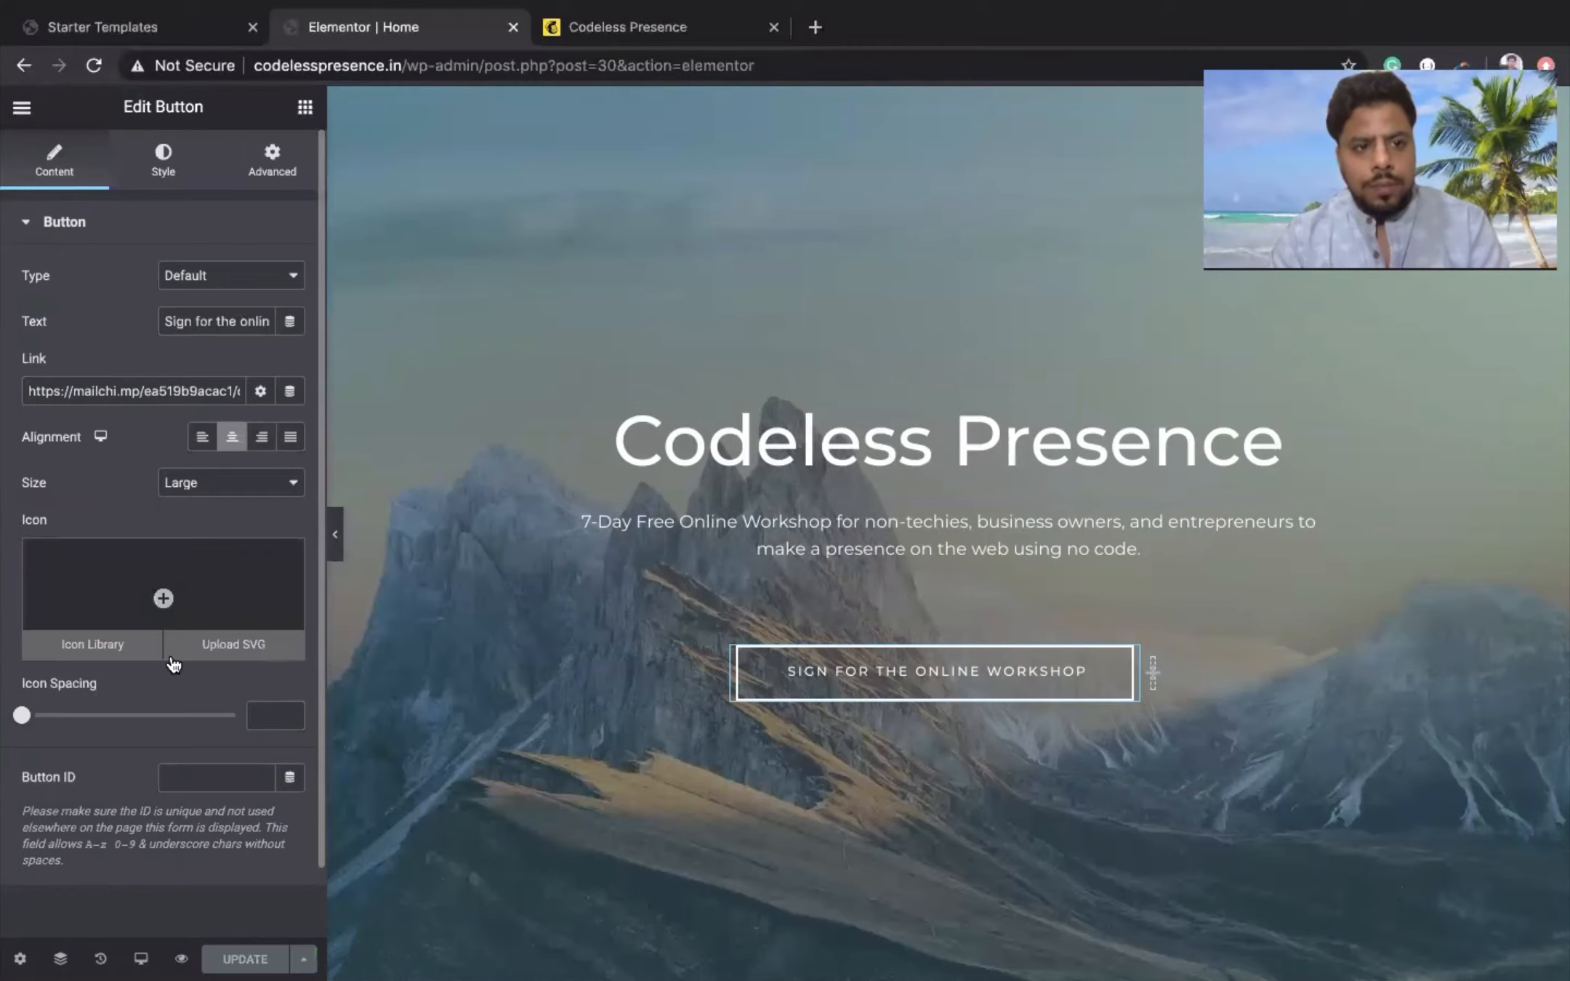
left_click(141, 35)
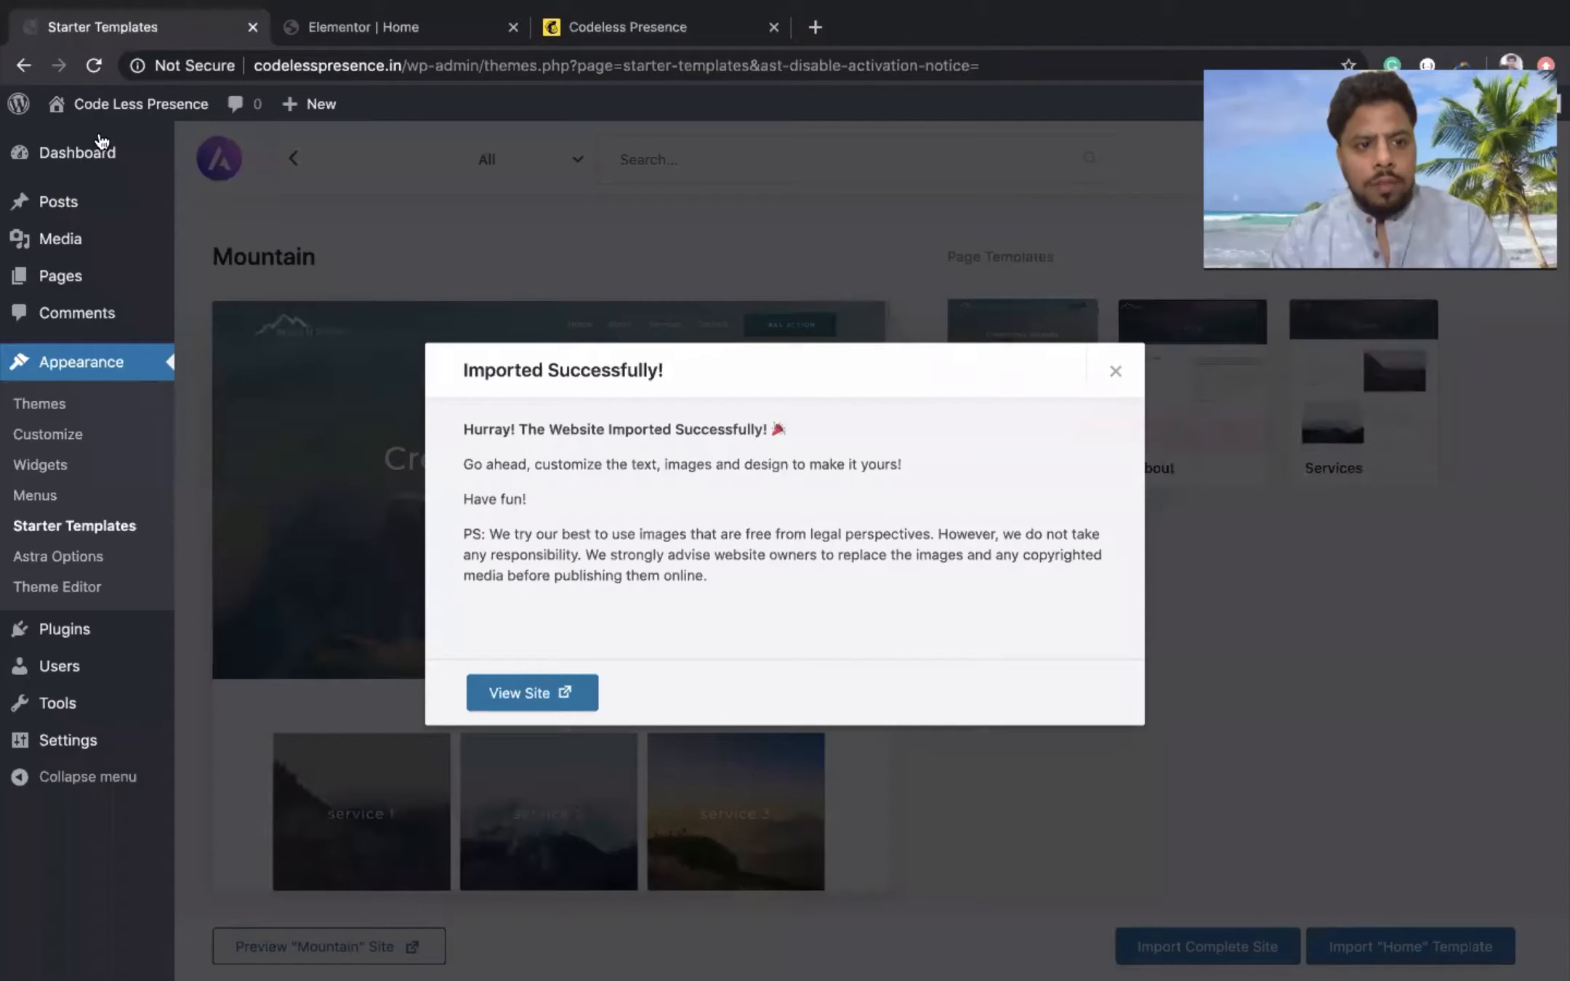
right_click(88, 108)
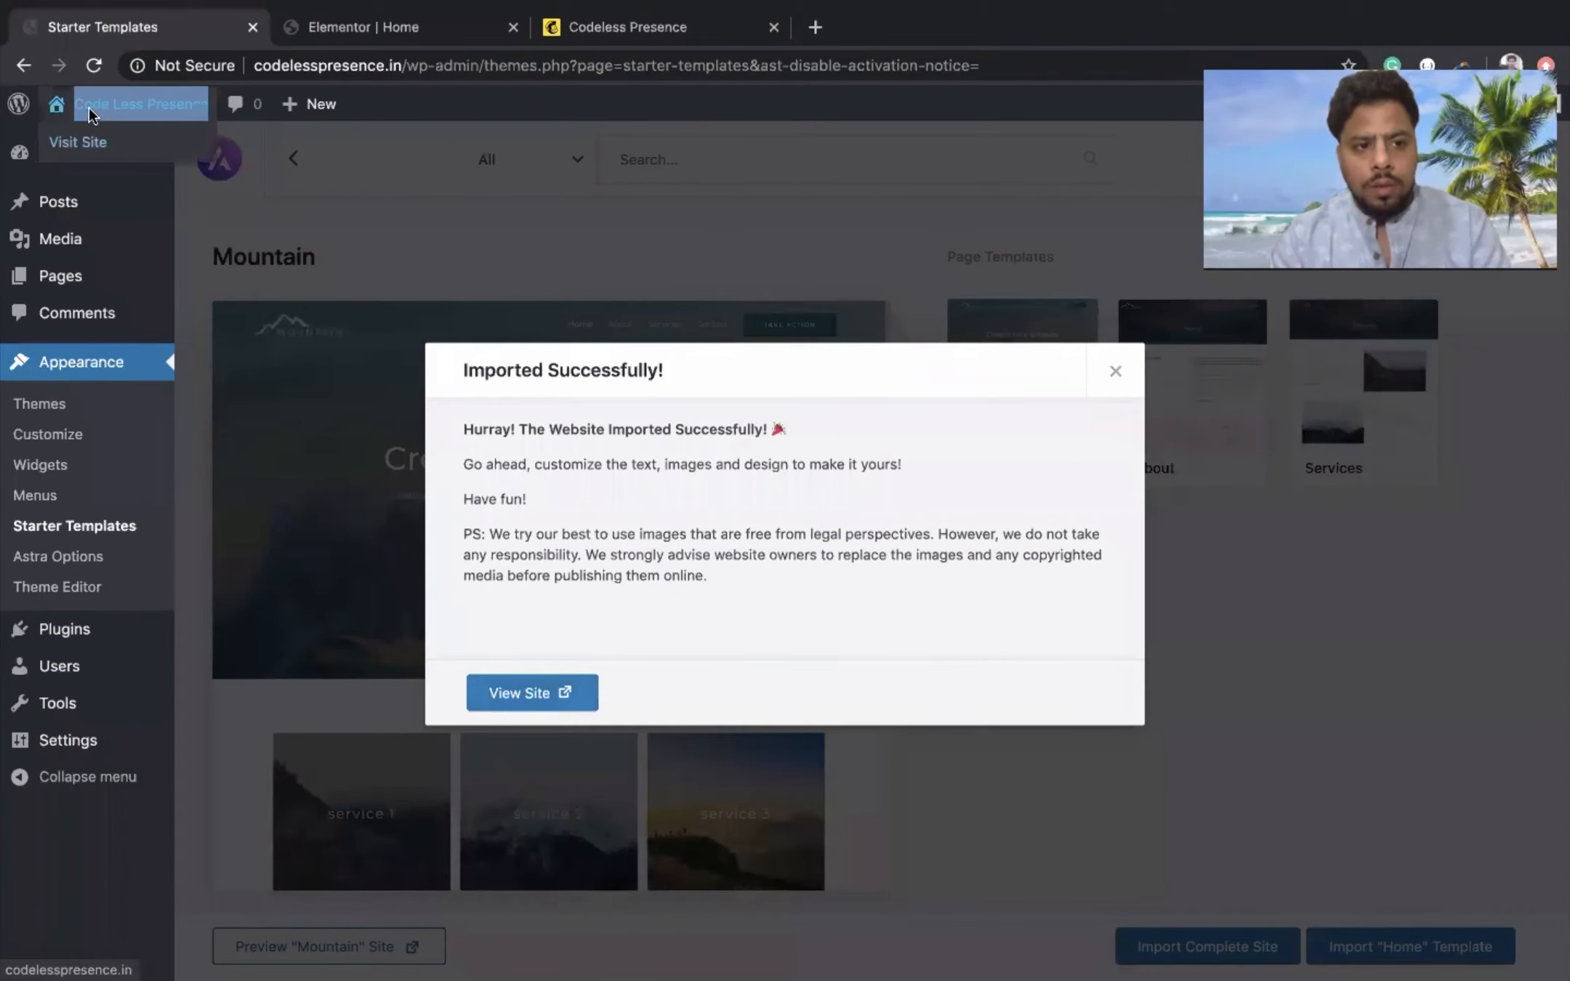
left_click_drag(127, 133, 327, 32)
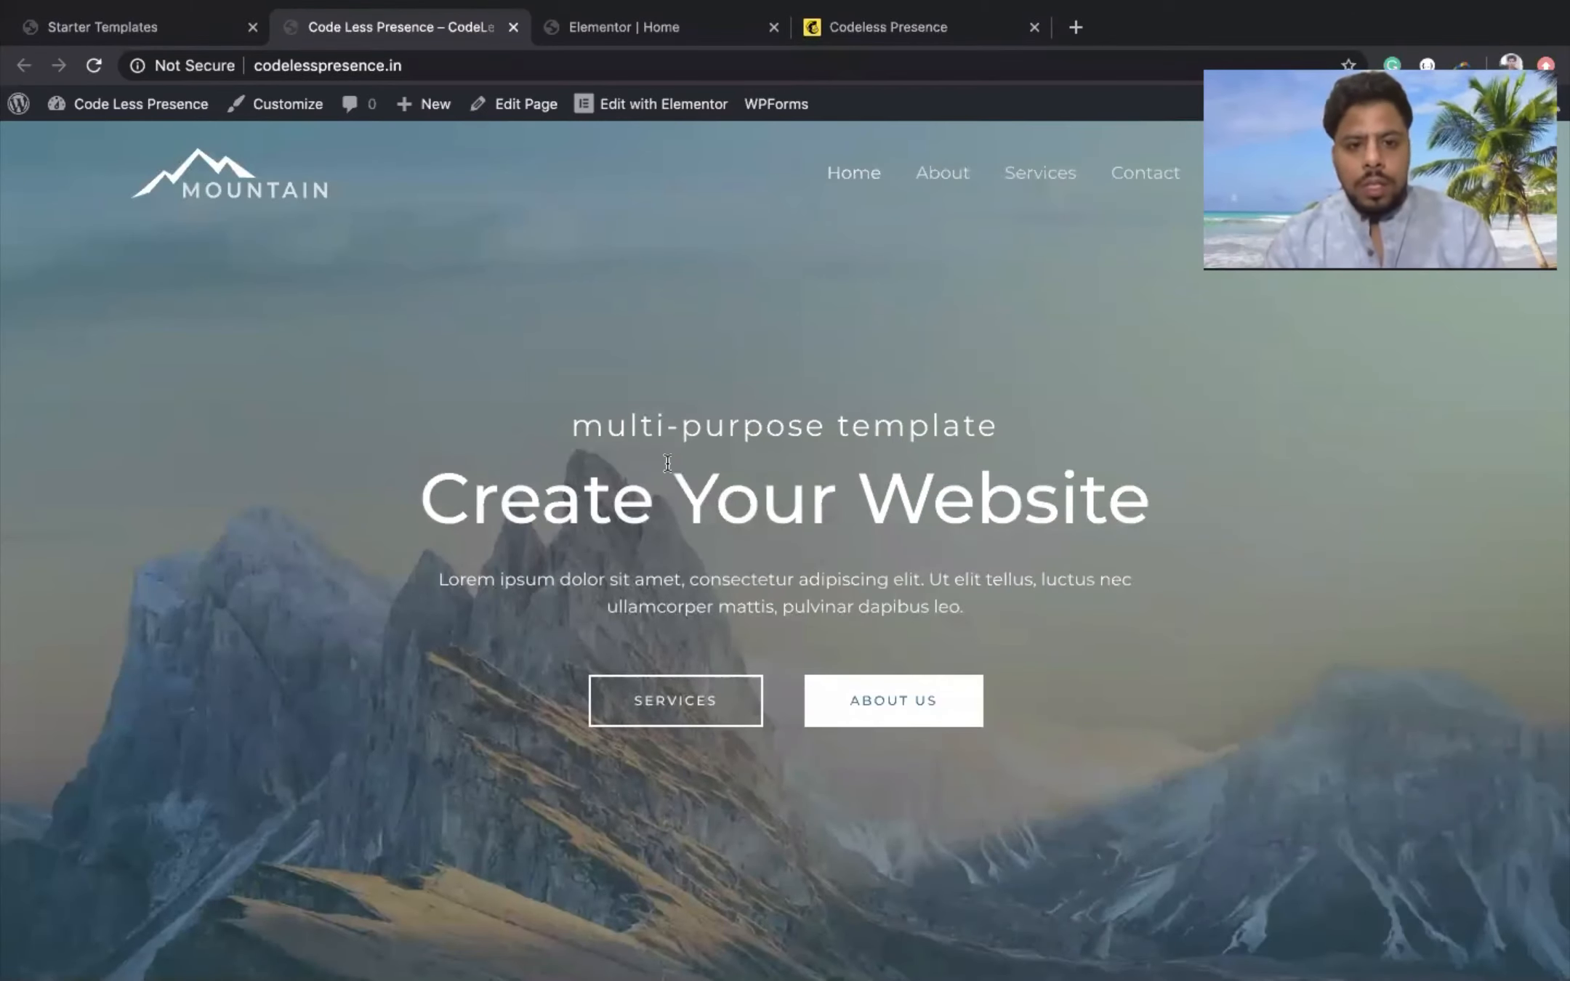
- Leave the Elementor editor for the WordPress page editing screen and reload the live home page
left_click(586, 21)
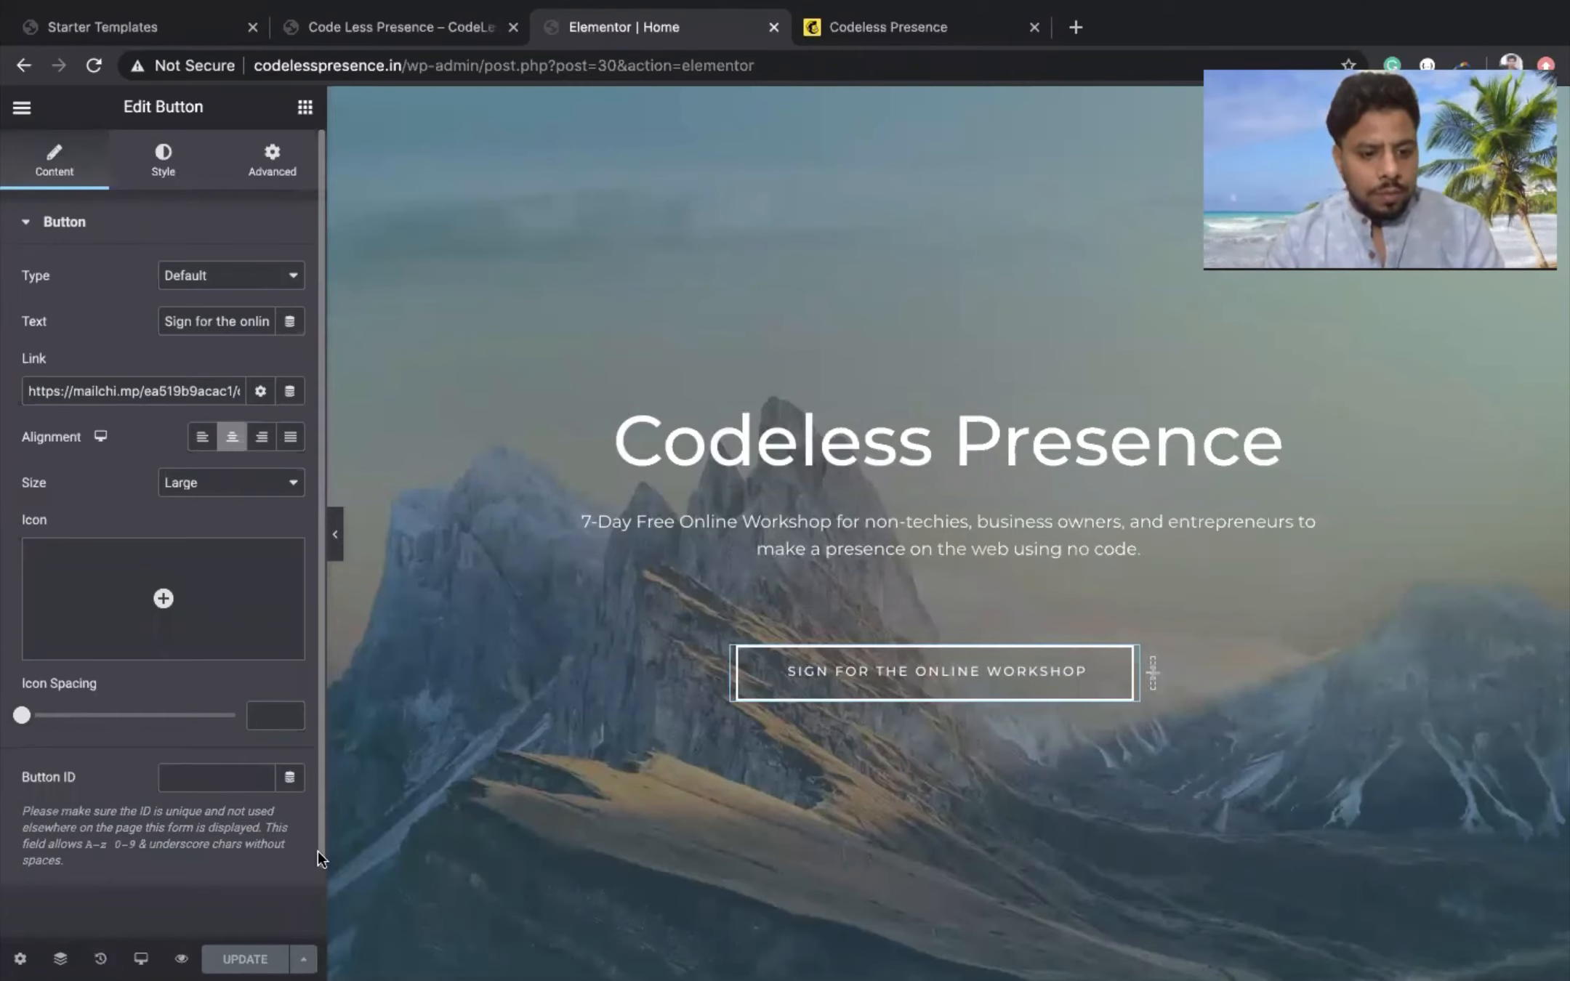
left_click(305, 109)
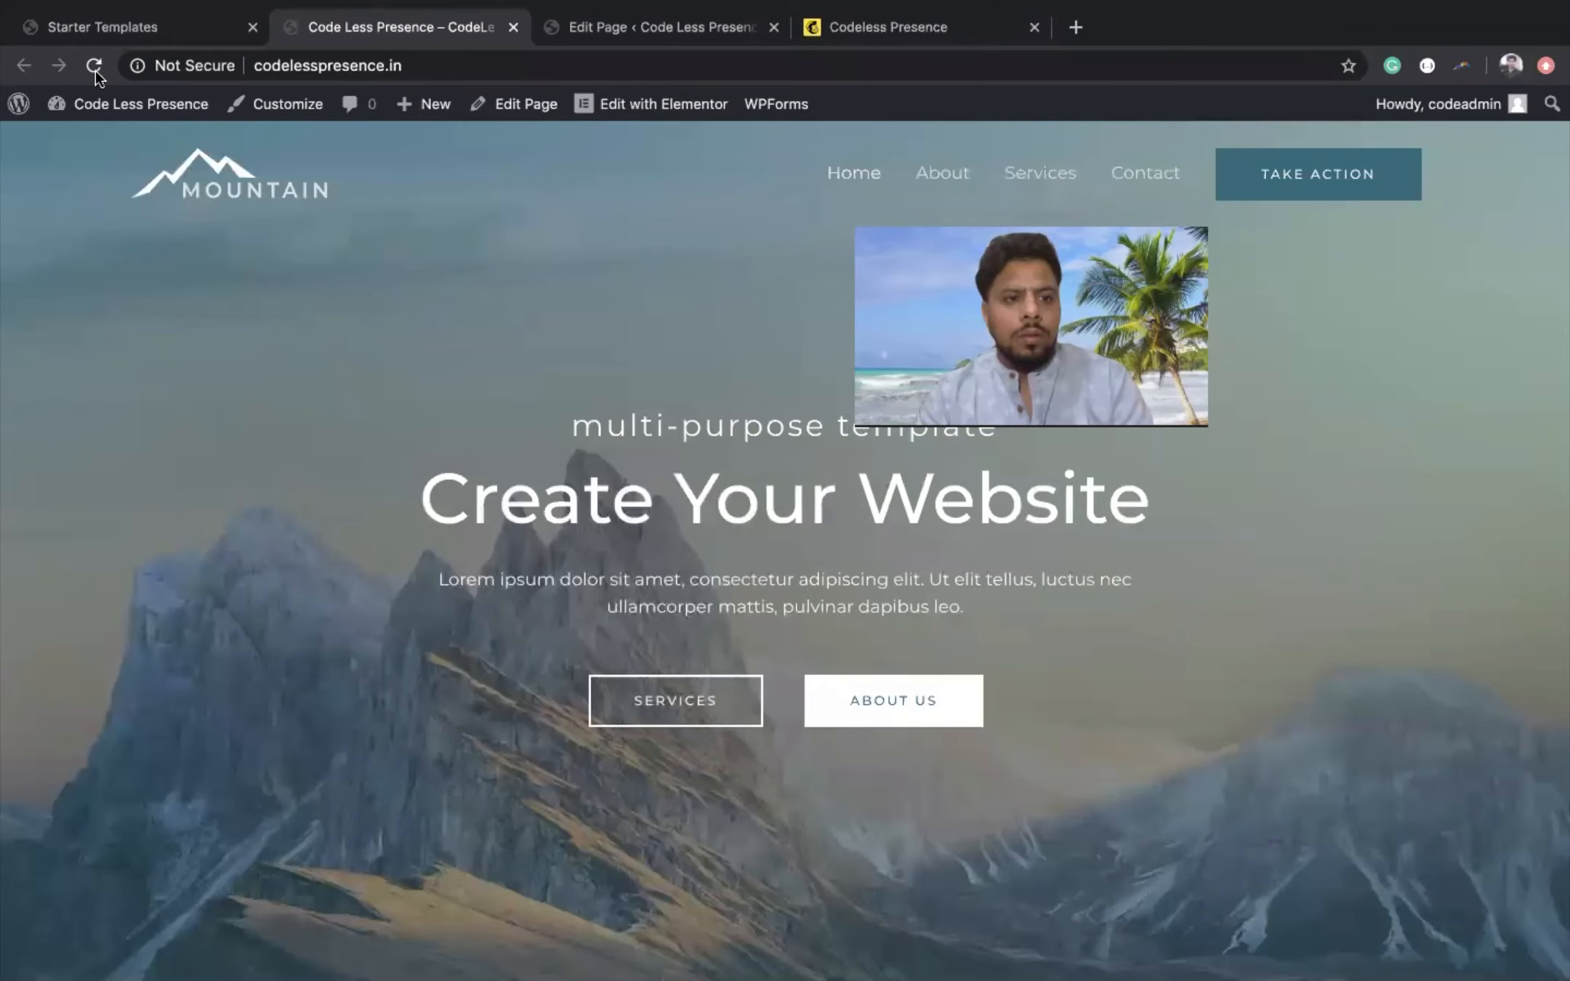
left_click(94, 66)
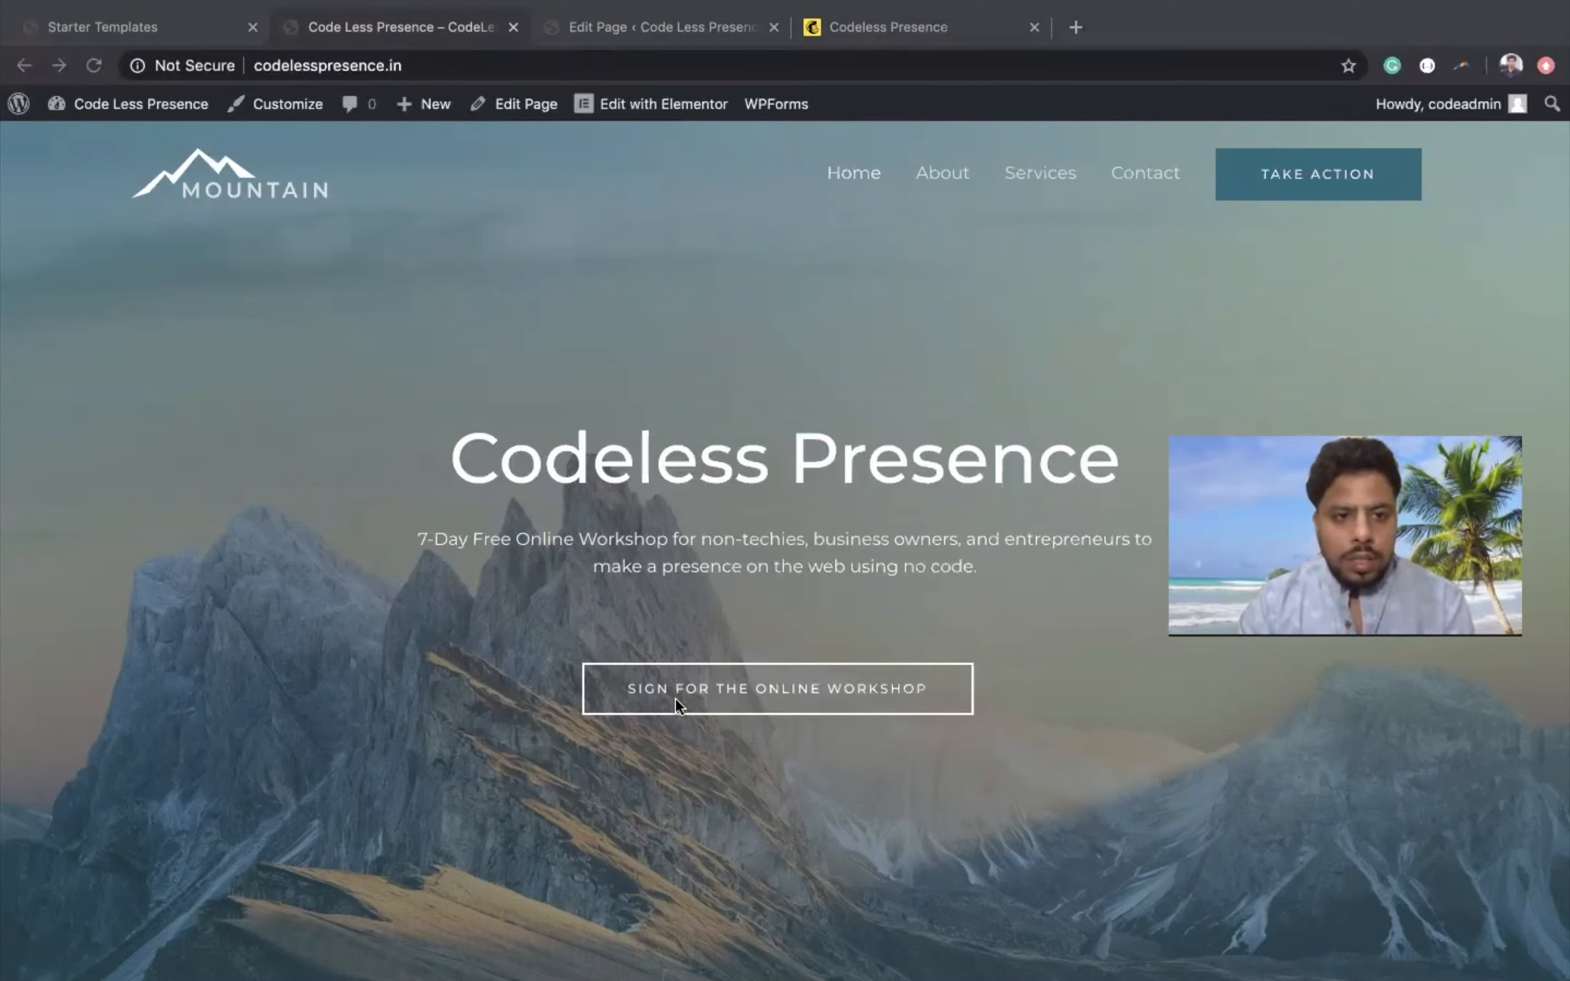
- Test the live hero button's link by examining the Mailchimp sign-up page it opens, and return to the home page
scroll(676, 480, "down", 3)
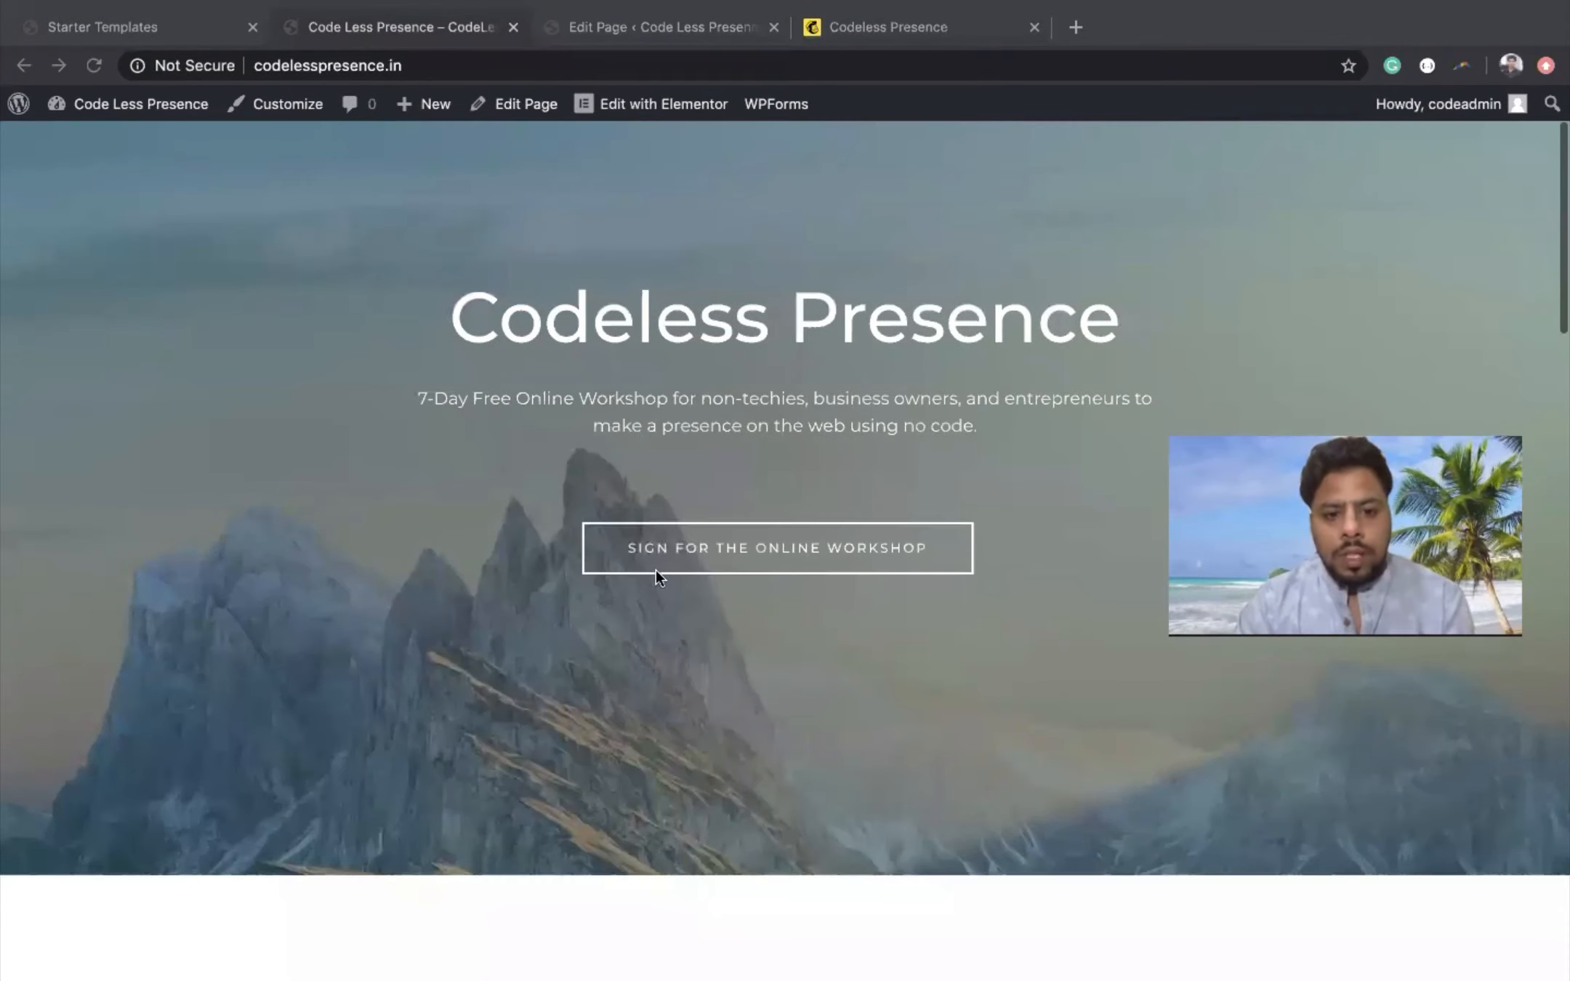
scroll(639, 532, "up", 3)
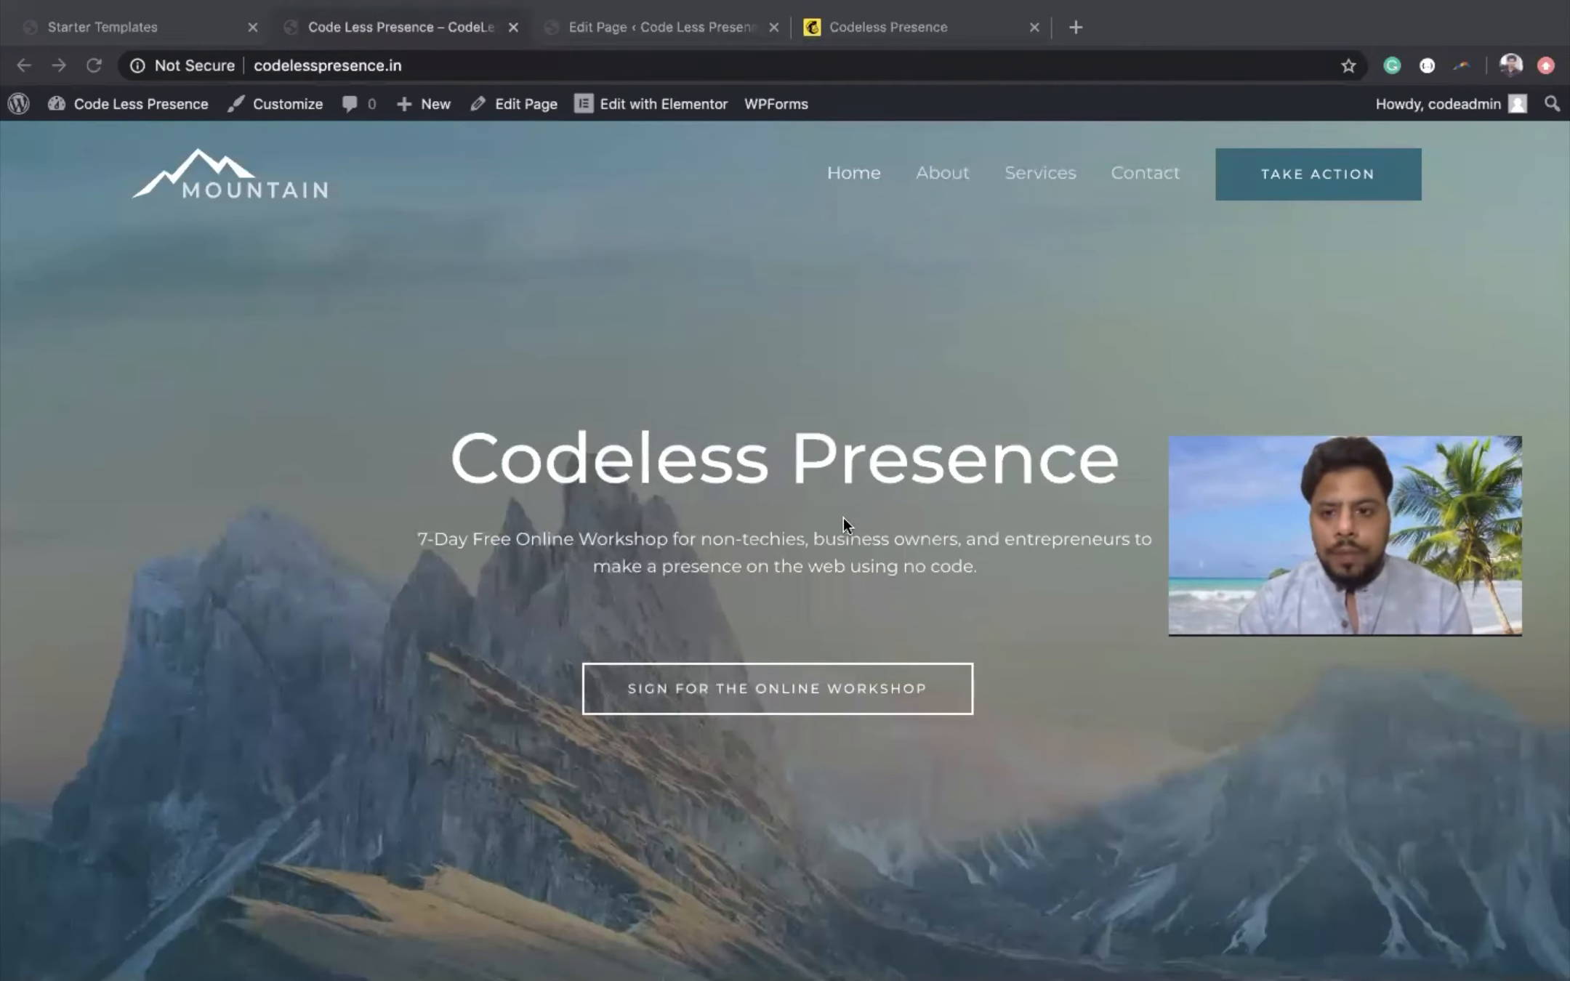
left_click(702, 696)
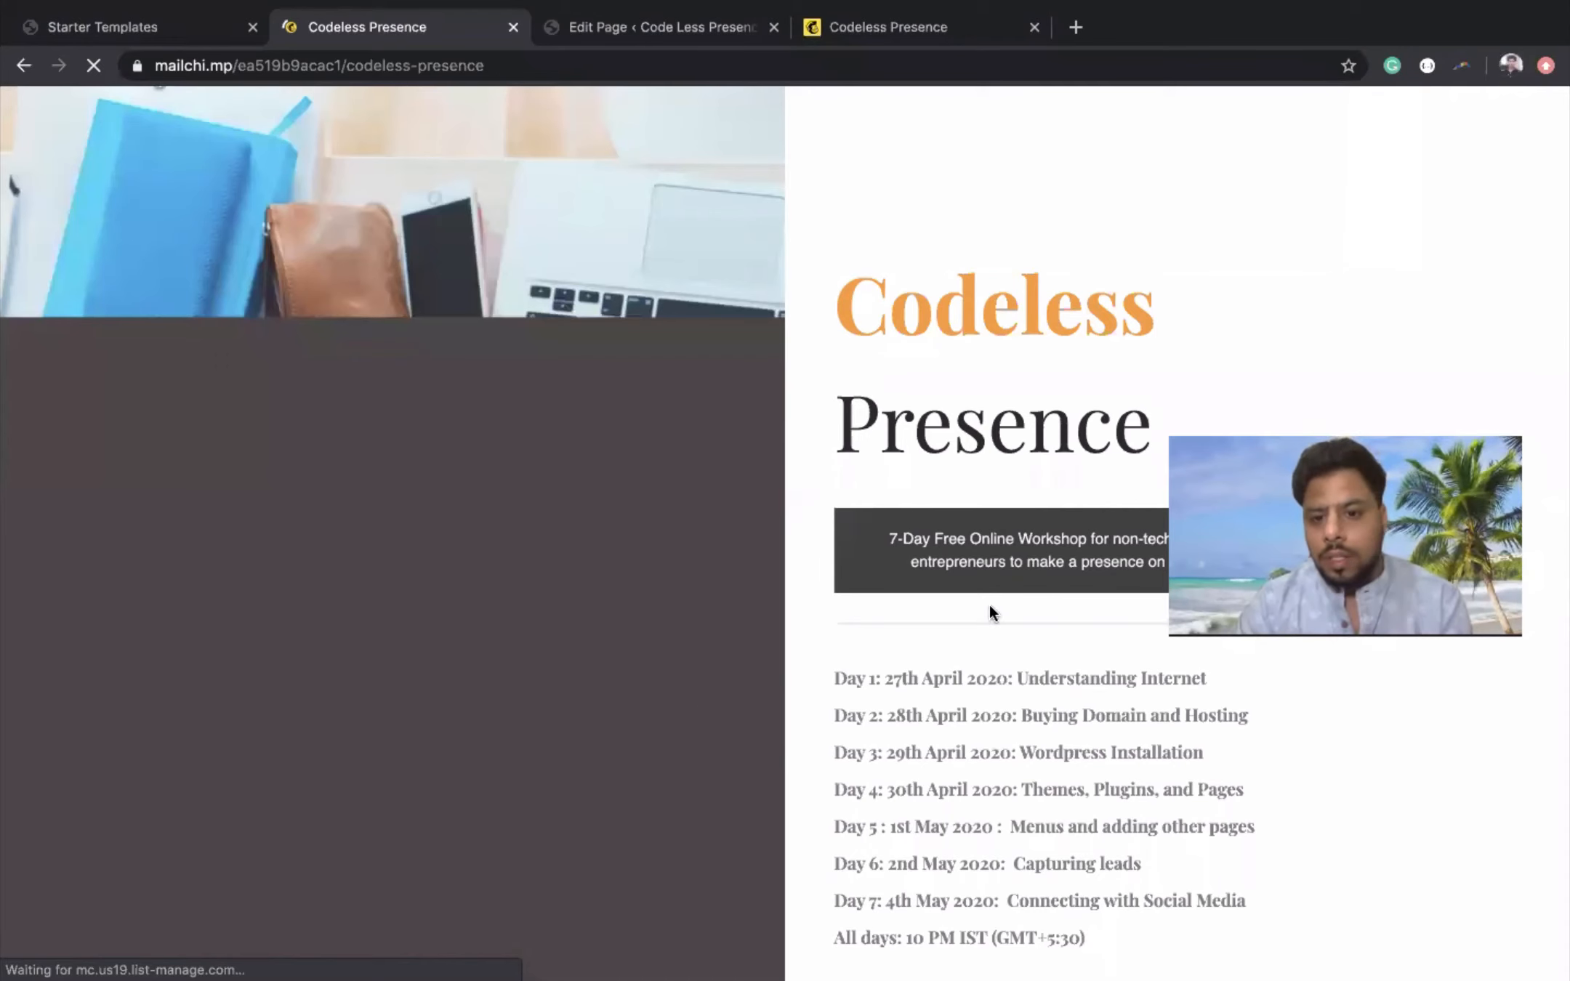
scroll(990, 612, "down", 9)
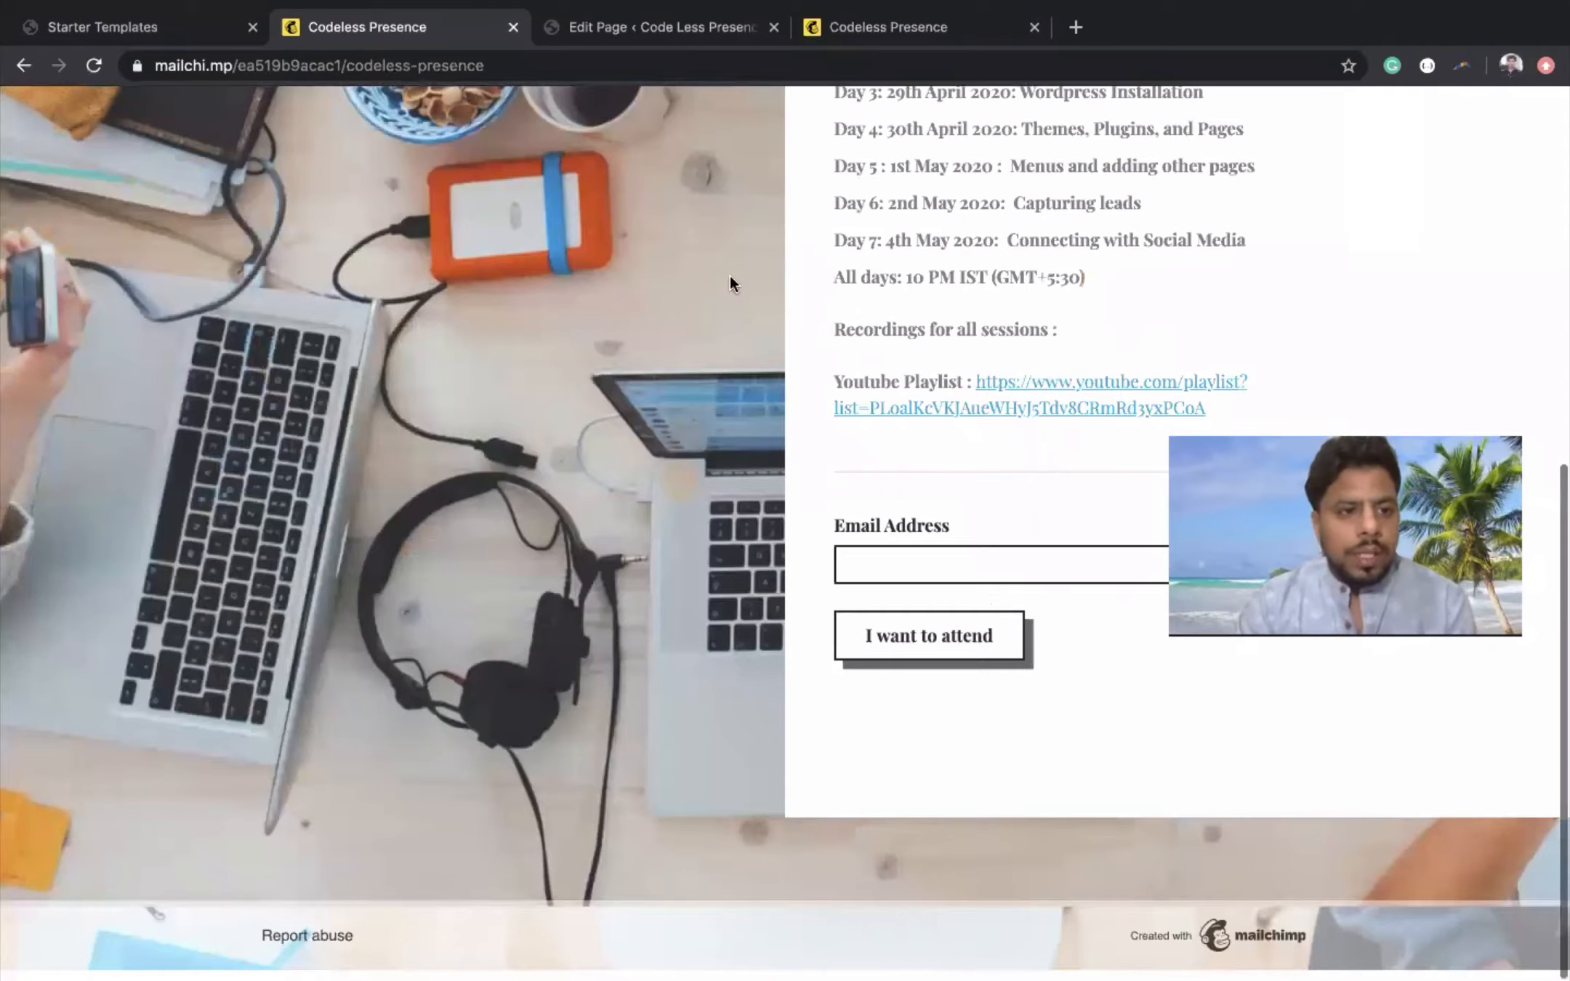
scroll(730, 277, "up", 9)
left_click(23, 66)
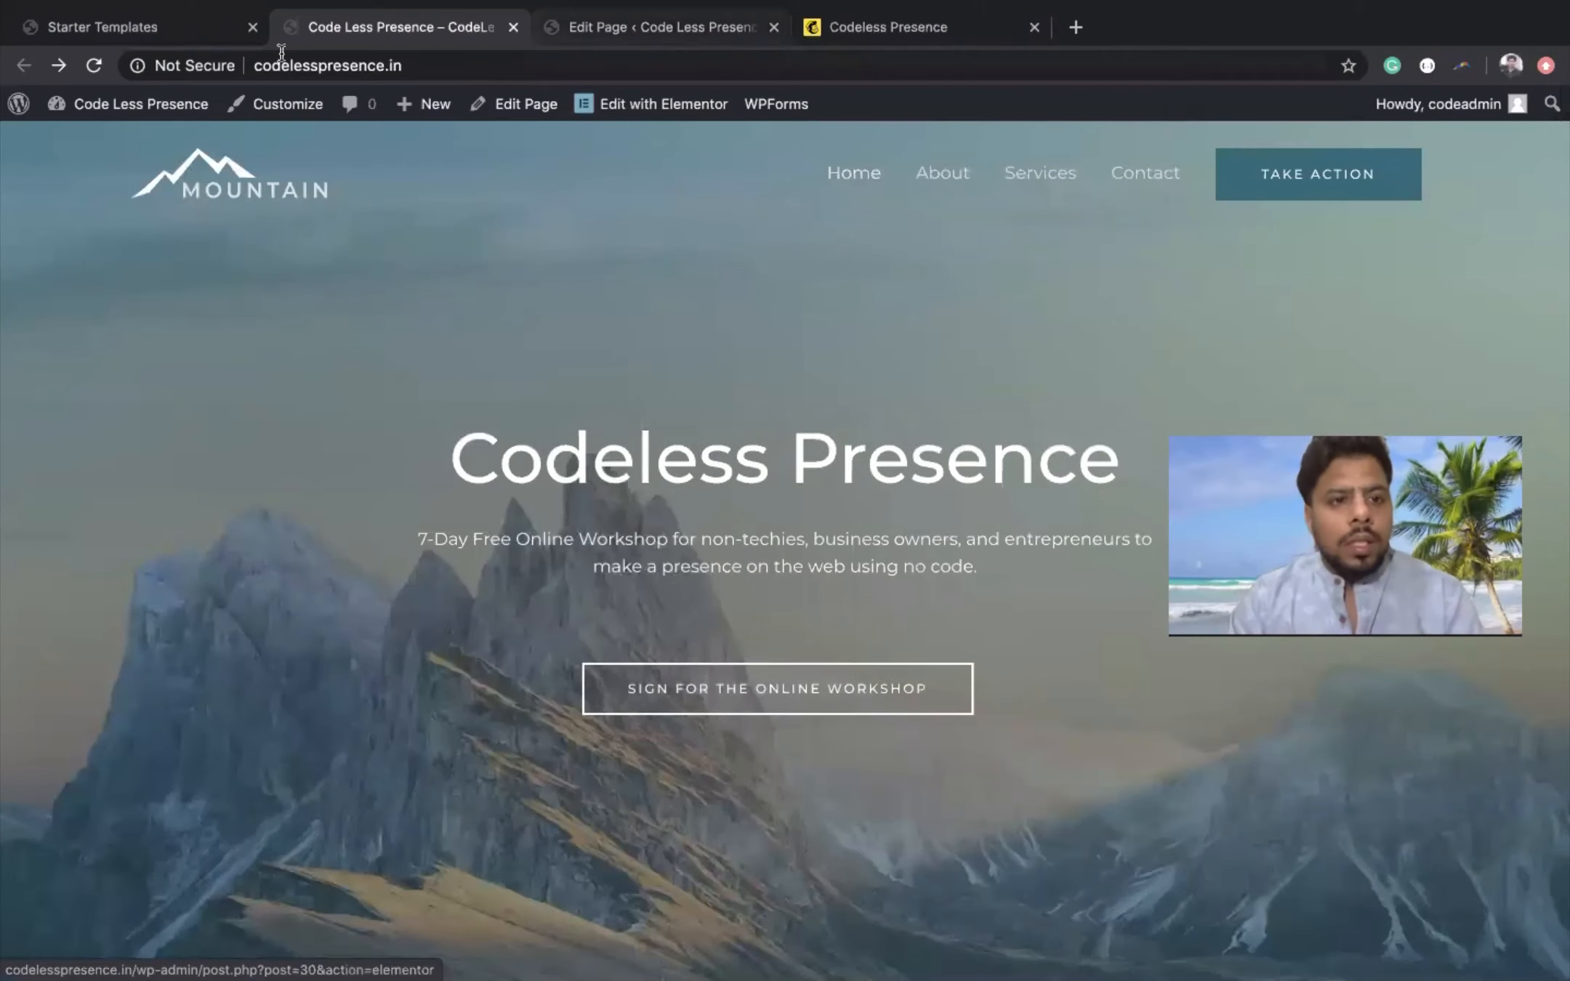
- Dismiss the import message on the Starter Templates page, check the live home page, and return to the WordPress dashboard
left_click(161, 27)
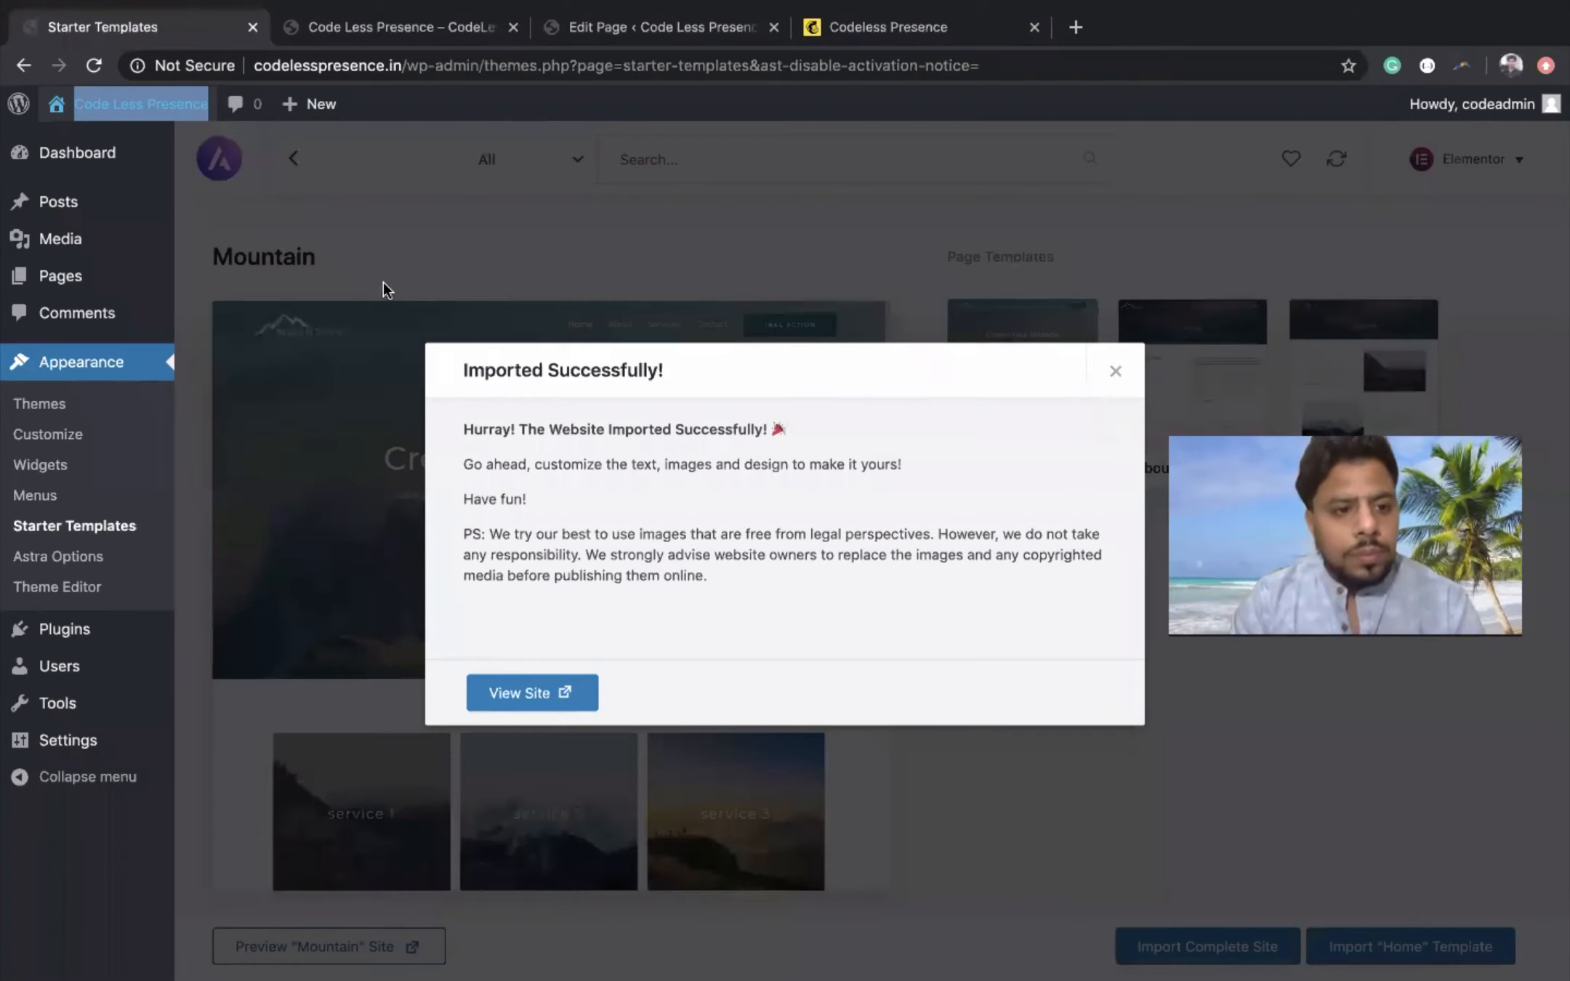
left_click(384, 283)
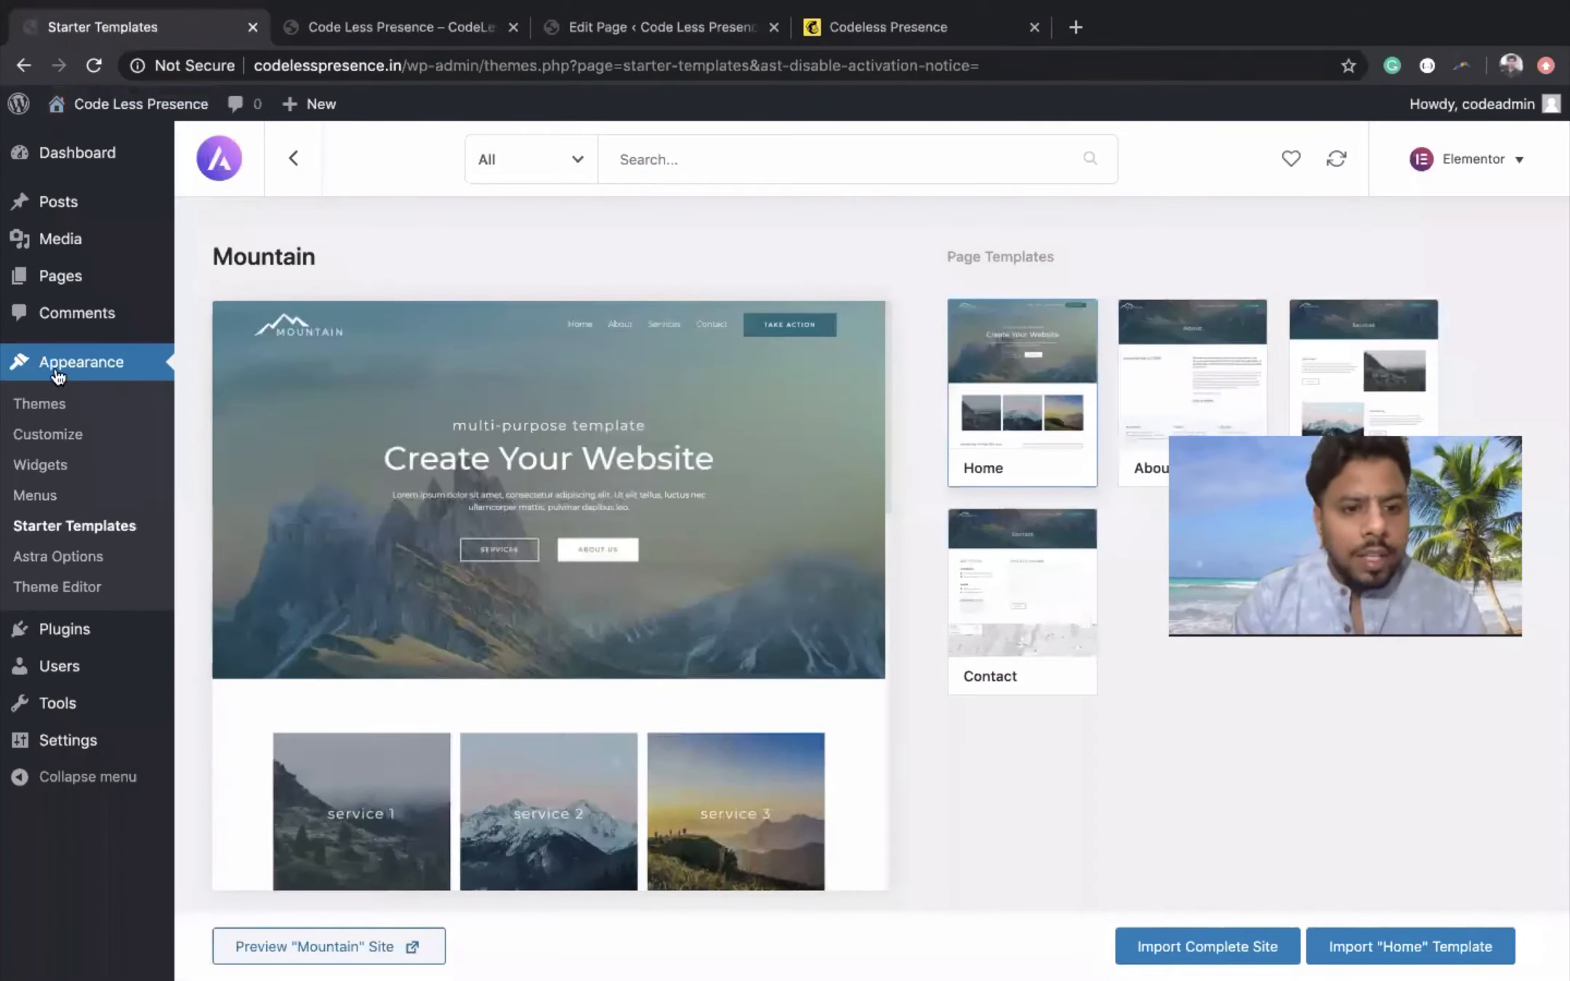
left_click(403, 31)
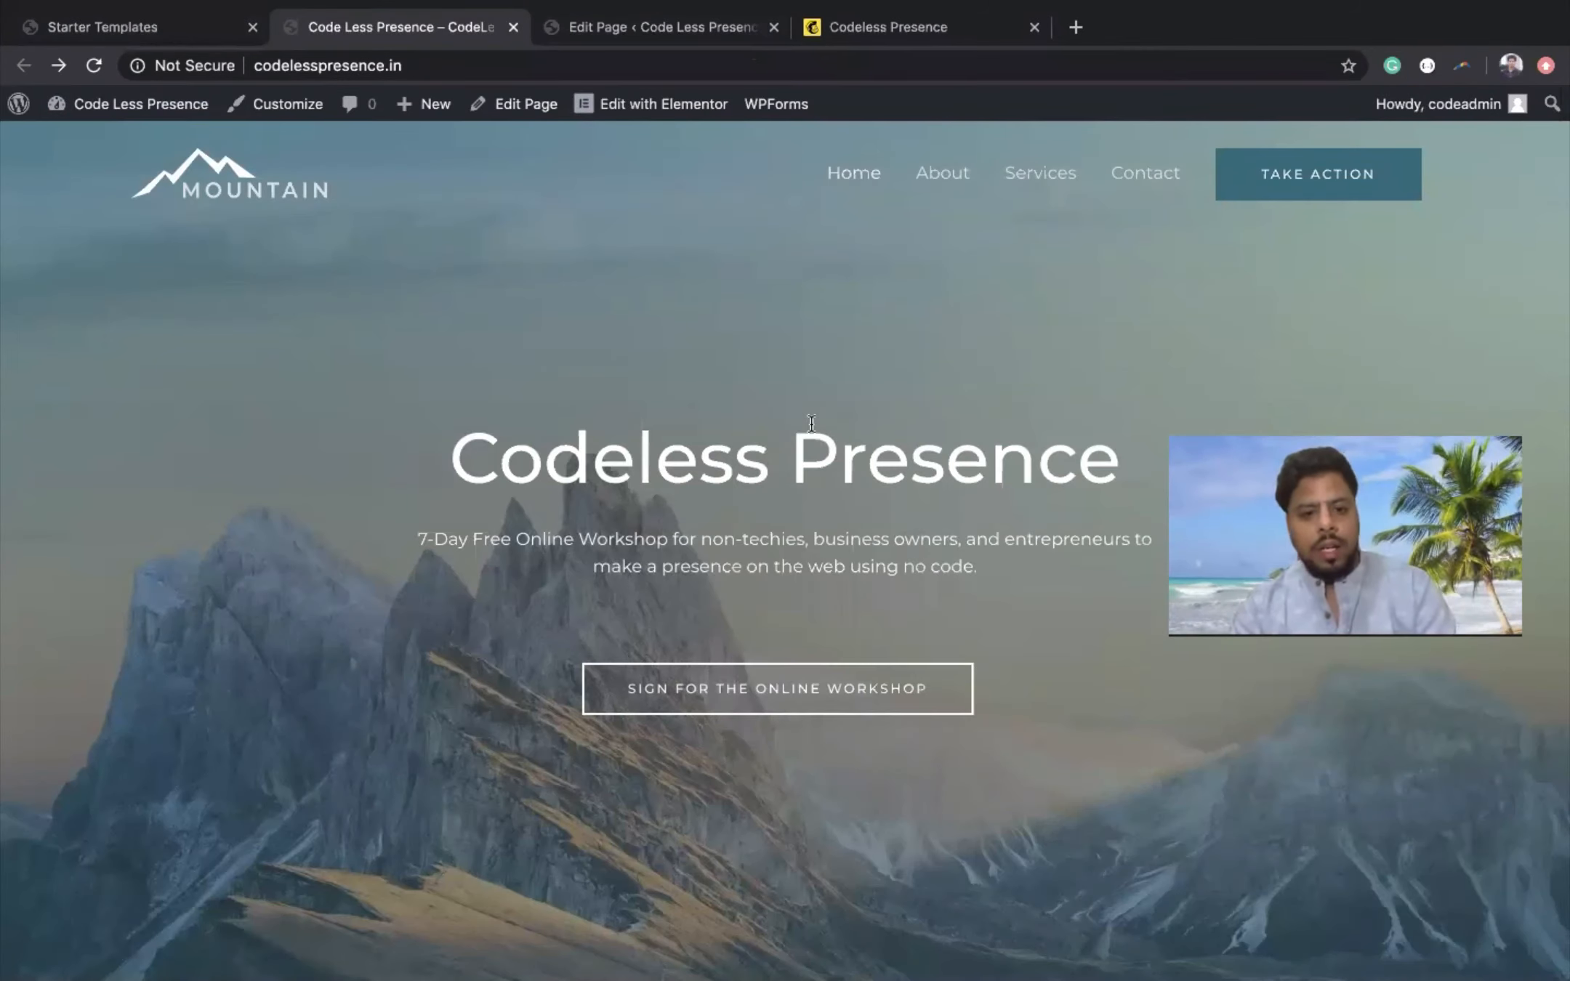
scroll(812, 423, "down", 3)
scroll(814, 435, "up", 3)
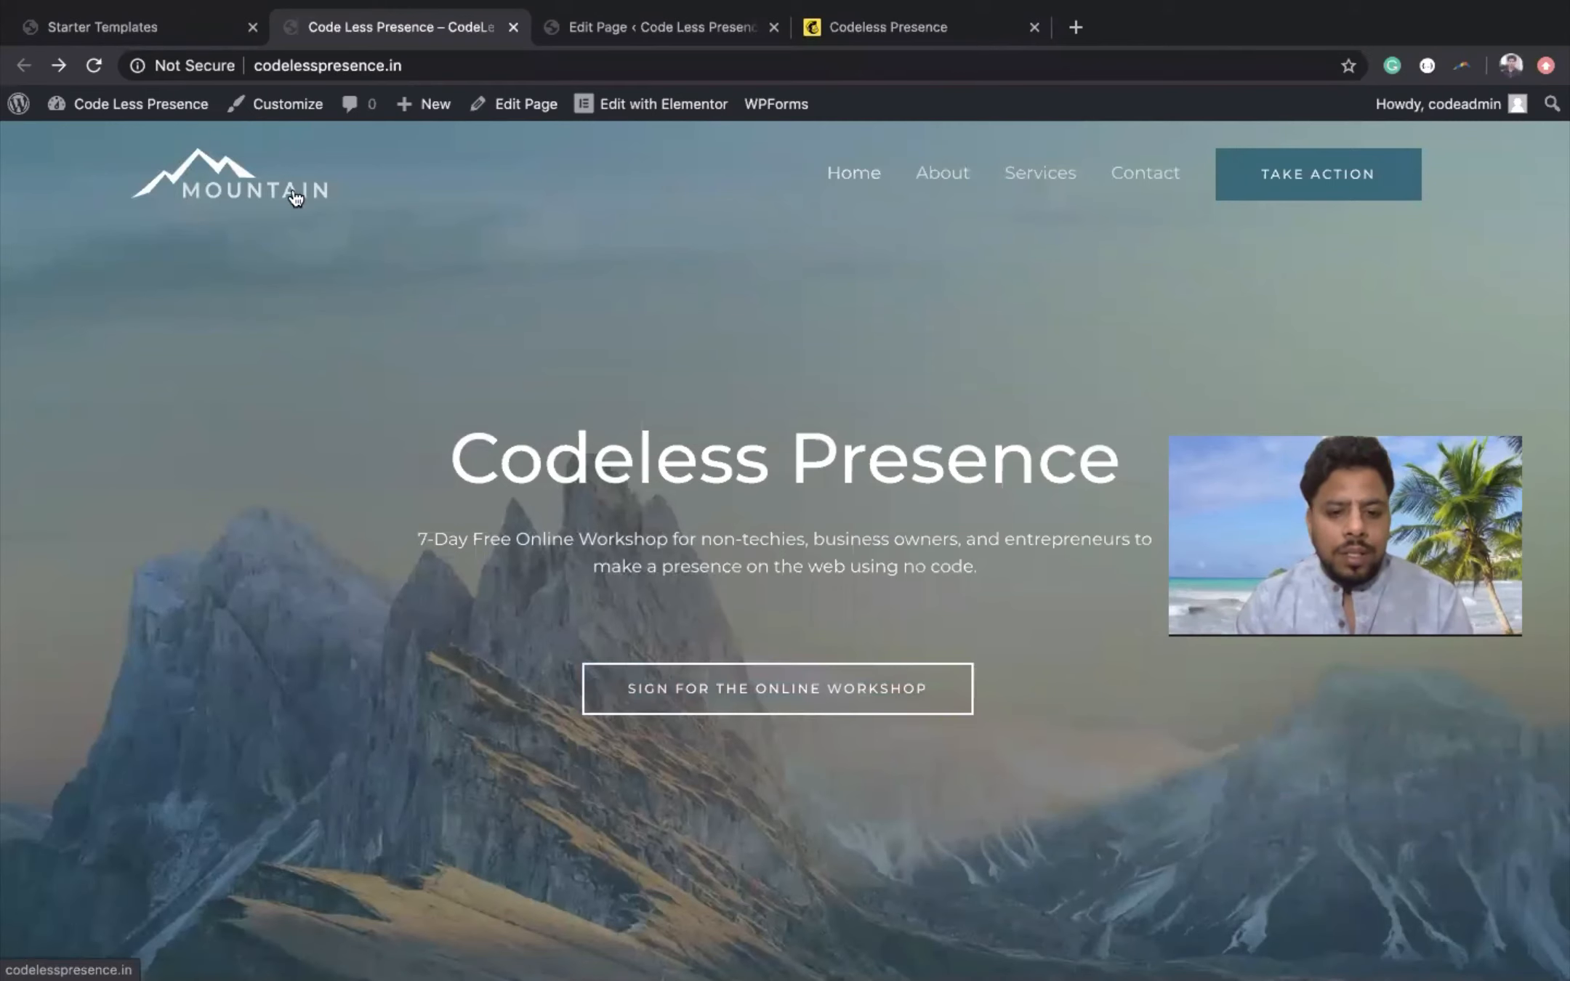
left_click(175, 26)
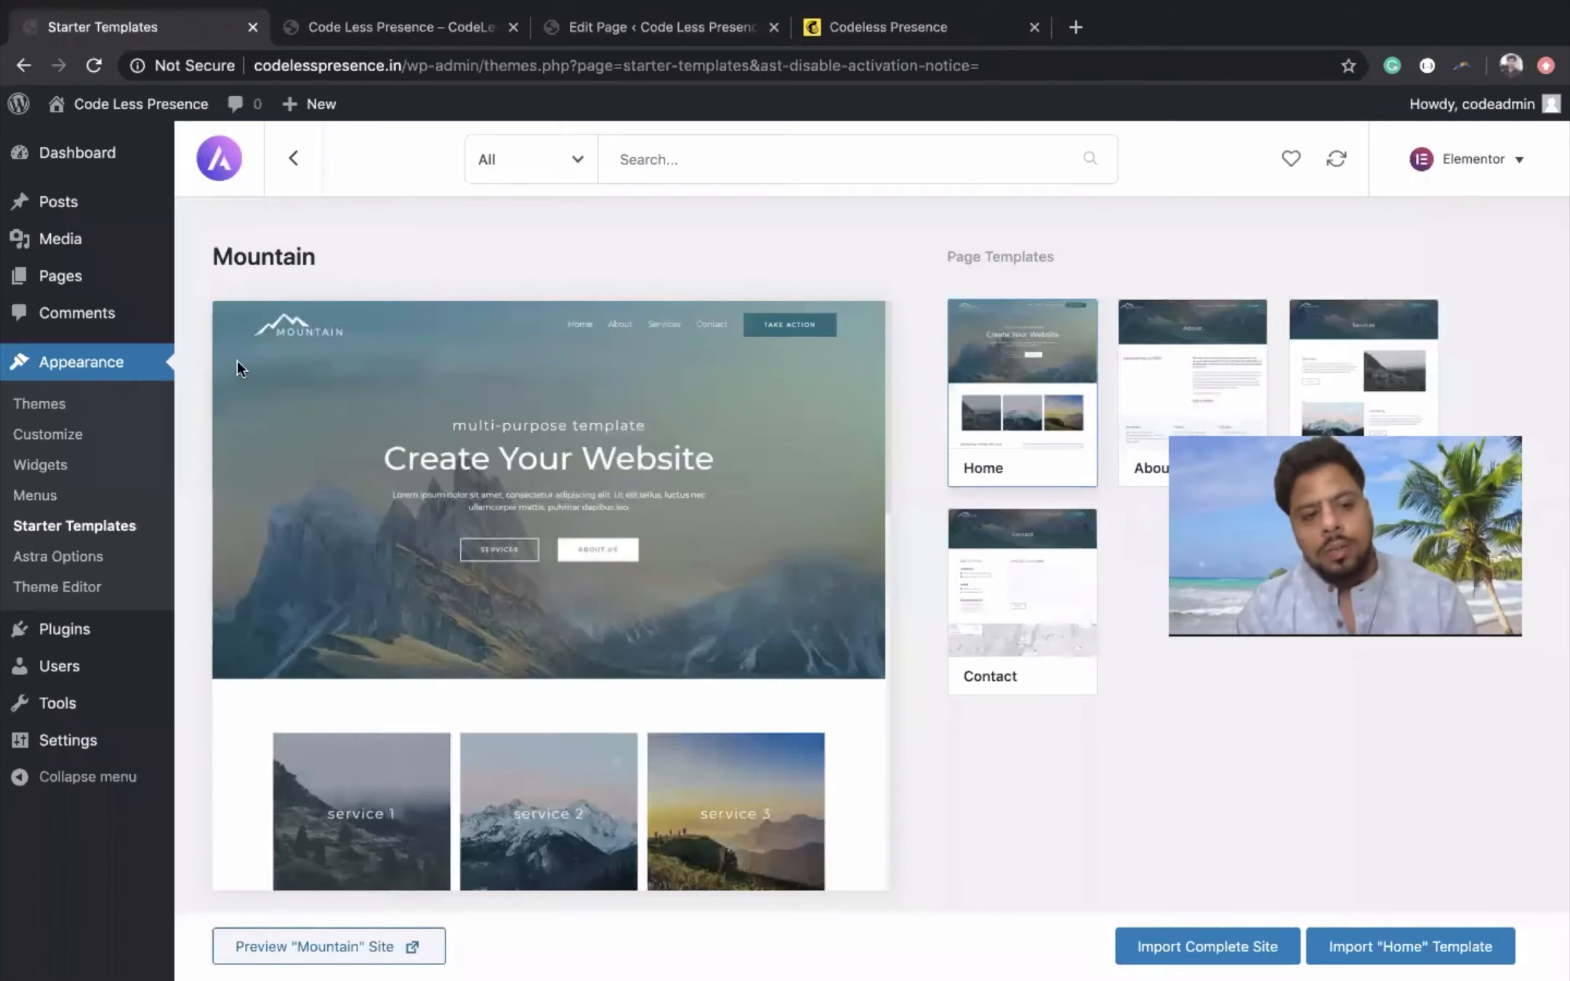
- Find the Duplicate Post plugin among the popular plugins available to add, then install and activate it
mouse_move(102, 632)
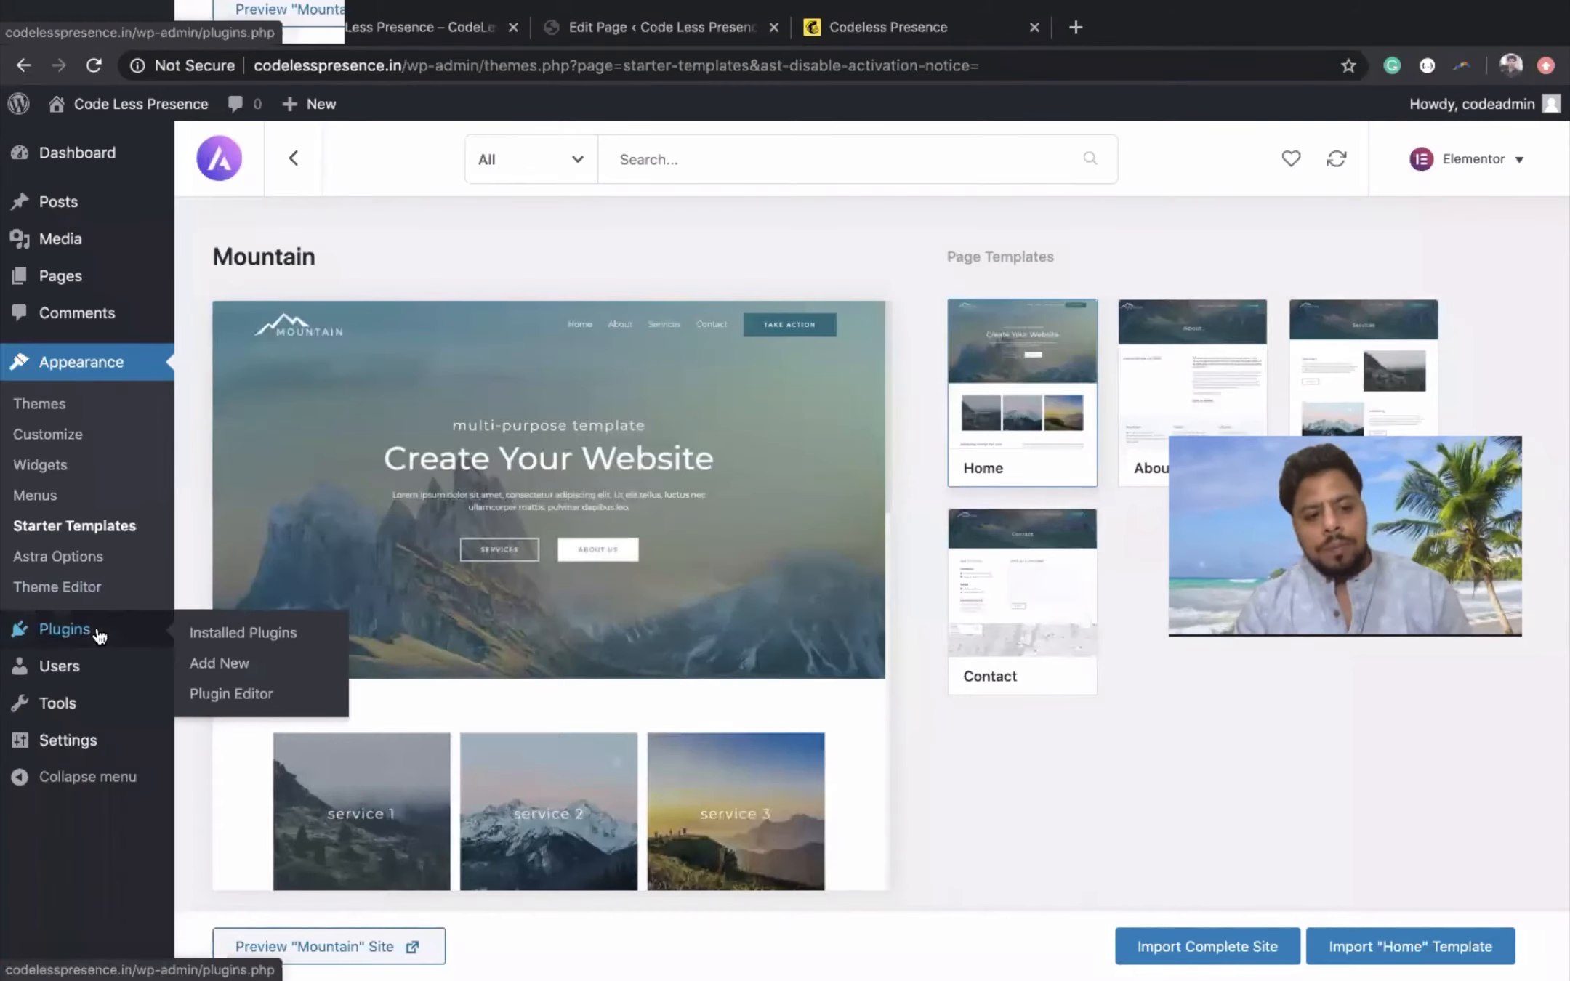
left_click(230, 637)
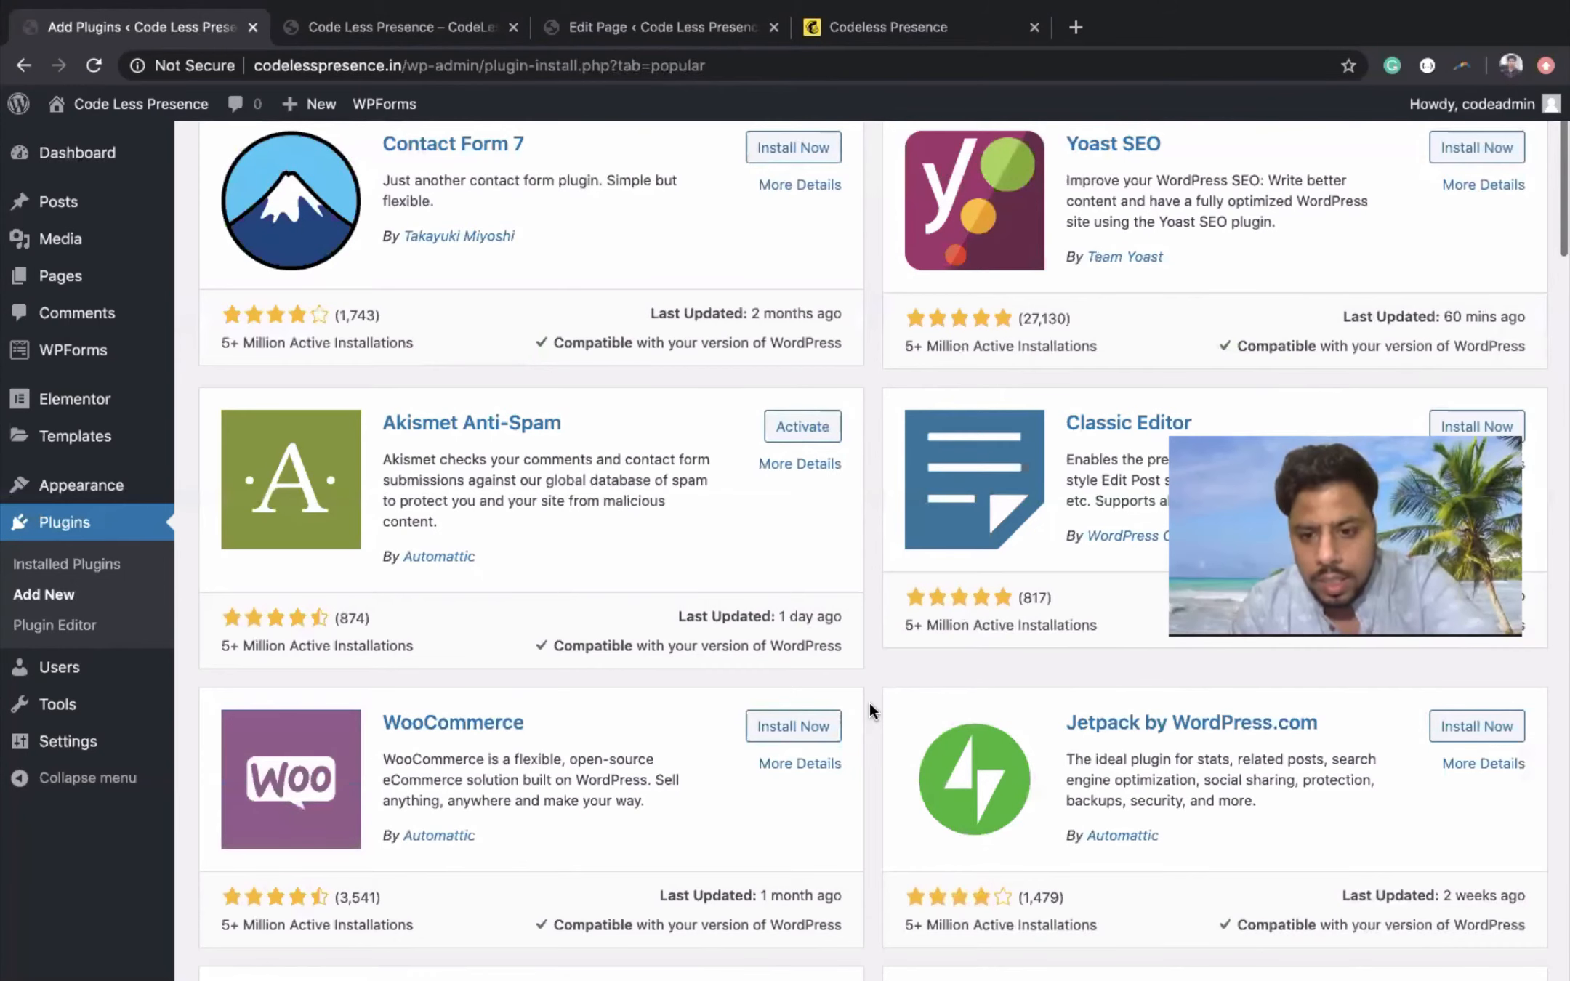
scroll(870, 703, "down", 4)
scroll(869, 703, "down", 5)
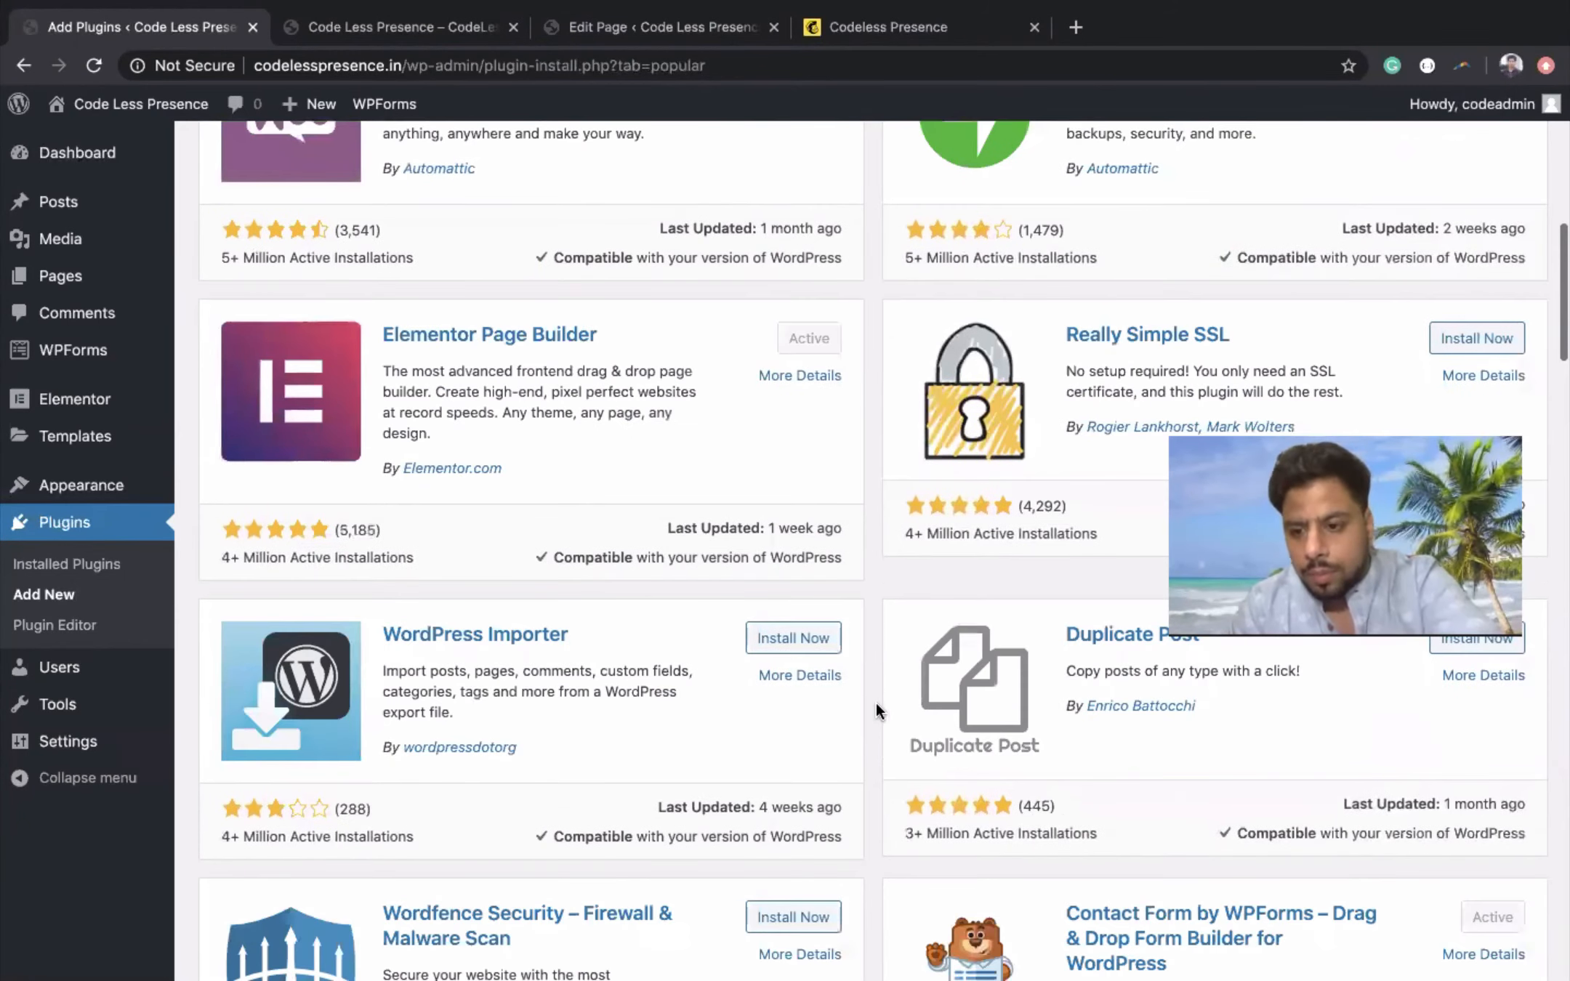
scroll(876, 703, "up", 2)
left_click(1454, 764)
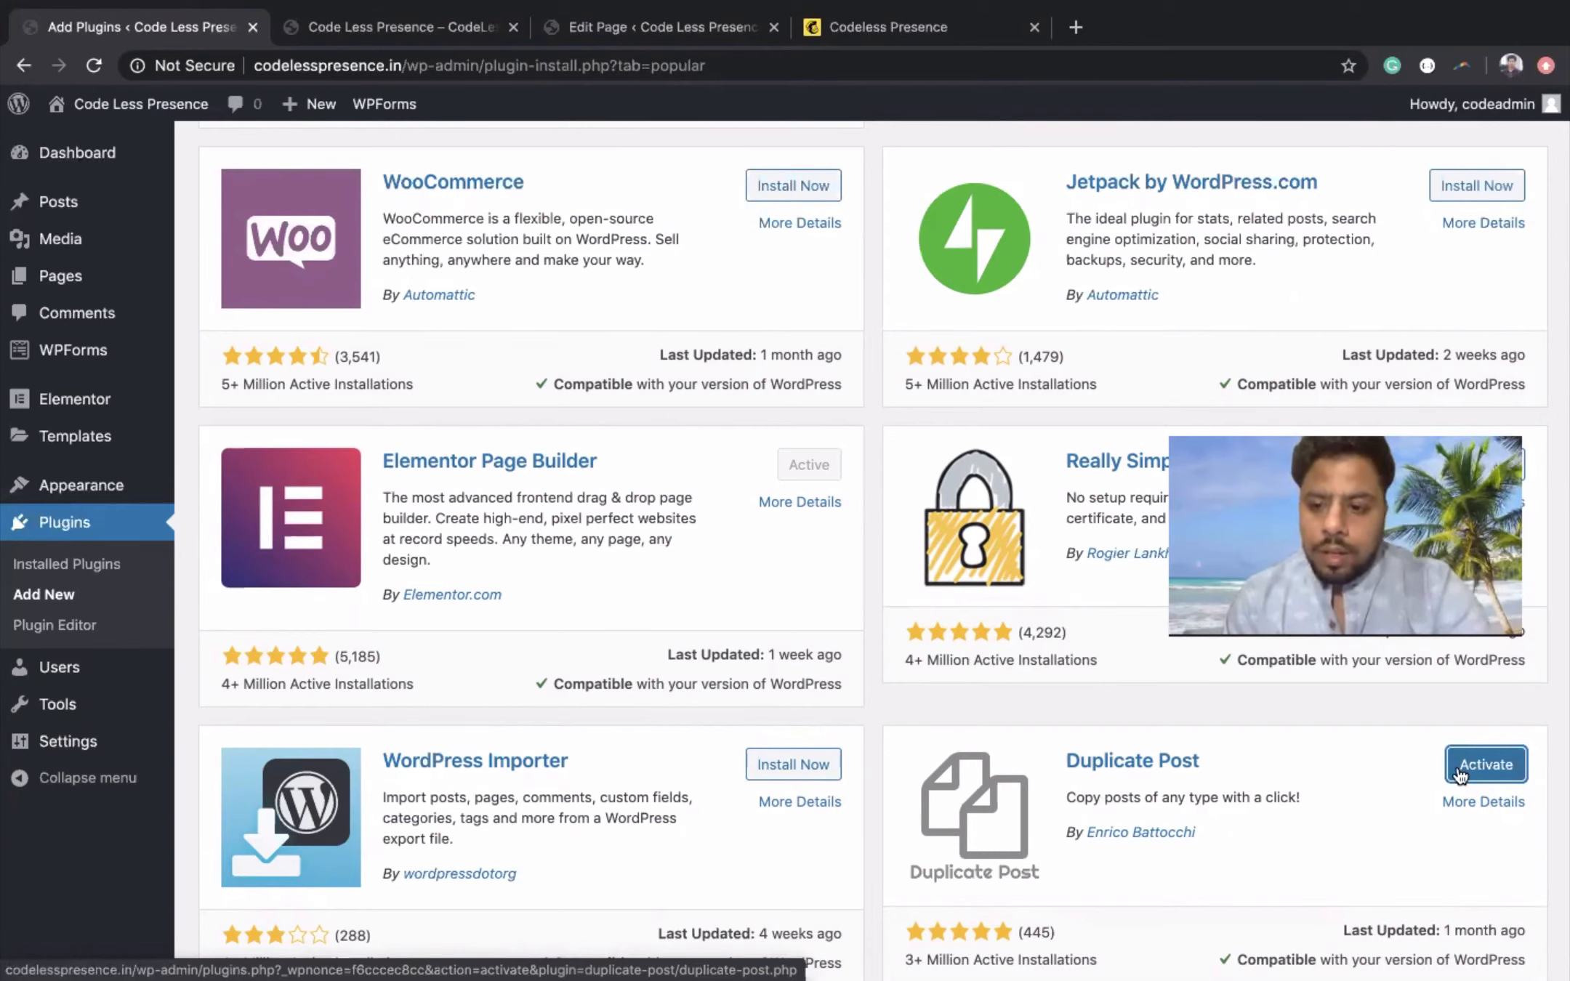
left_click(1487, 772)
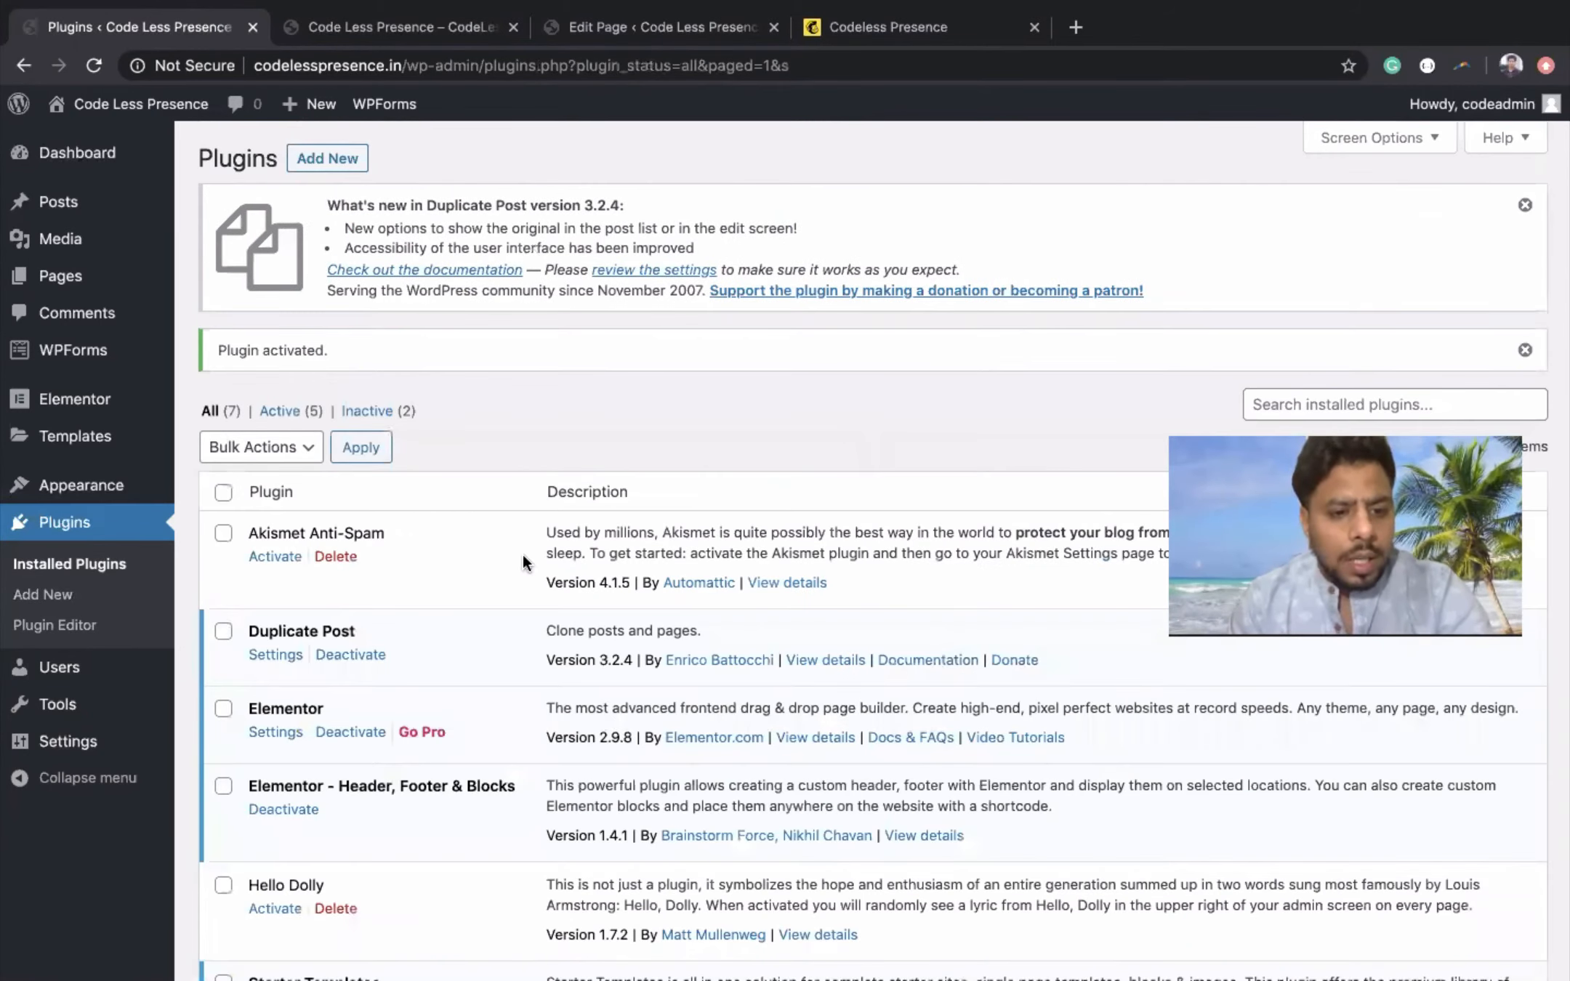
- Check the installed plugins list and open the list of all posts in a new browser tab to examine a post's actions
scroll(512, 442, "down", 2)
scroll(512, 448, "down", 2)
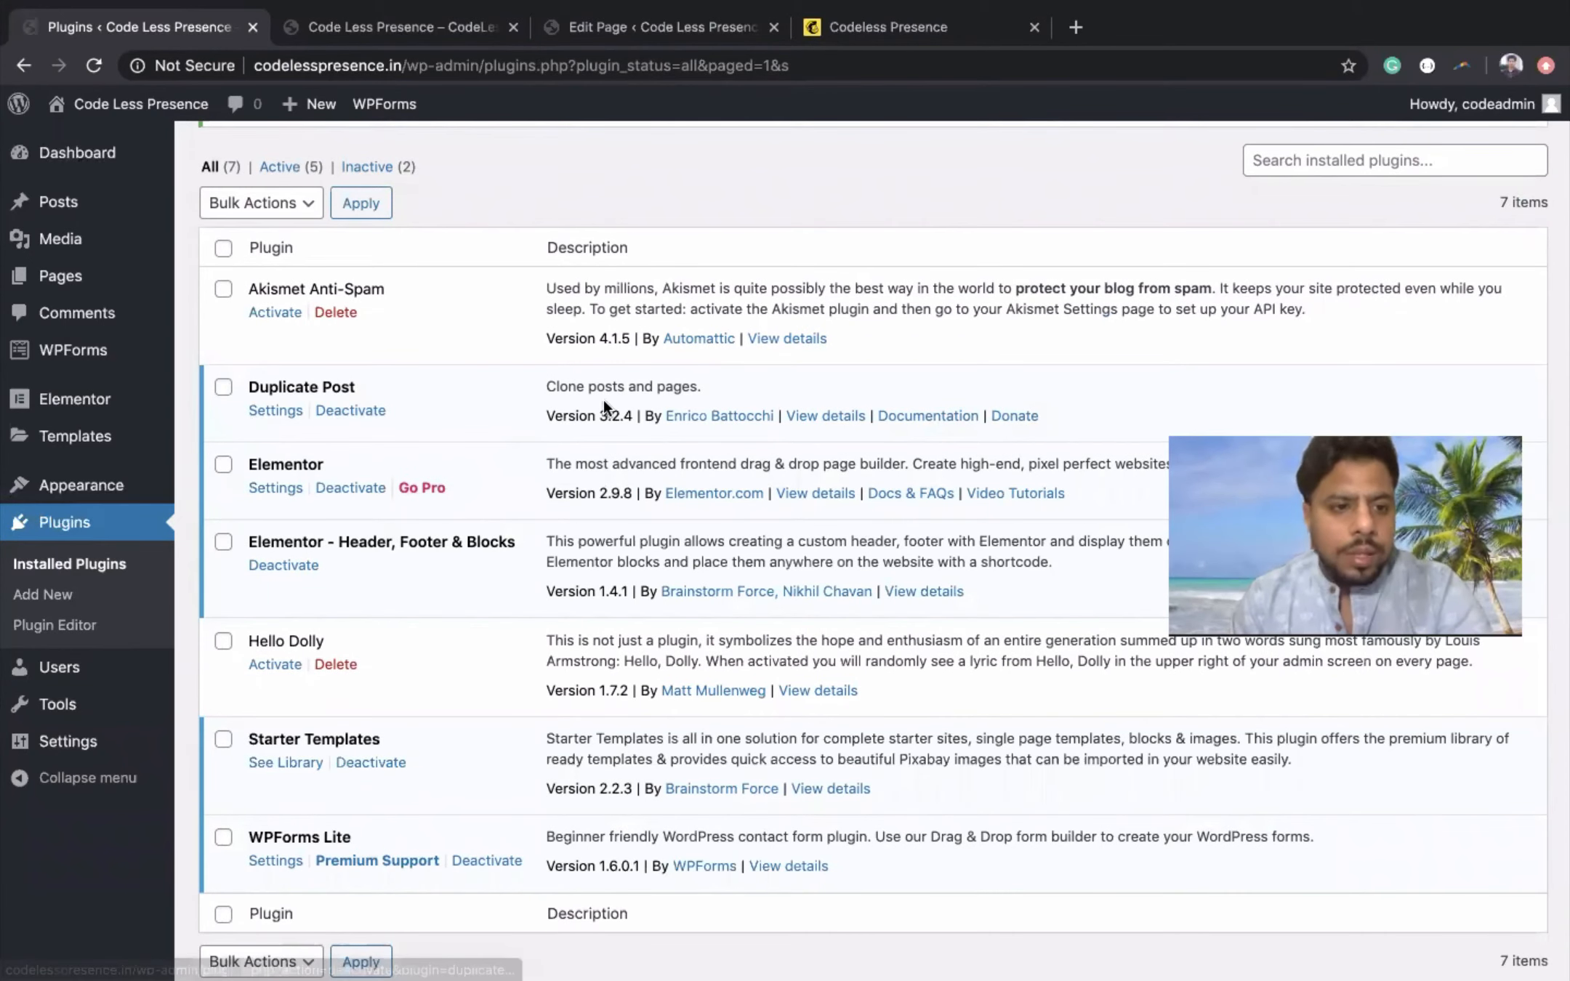
scroll(466, 347, "up", 2)
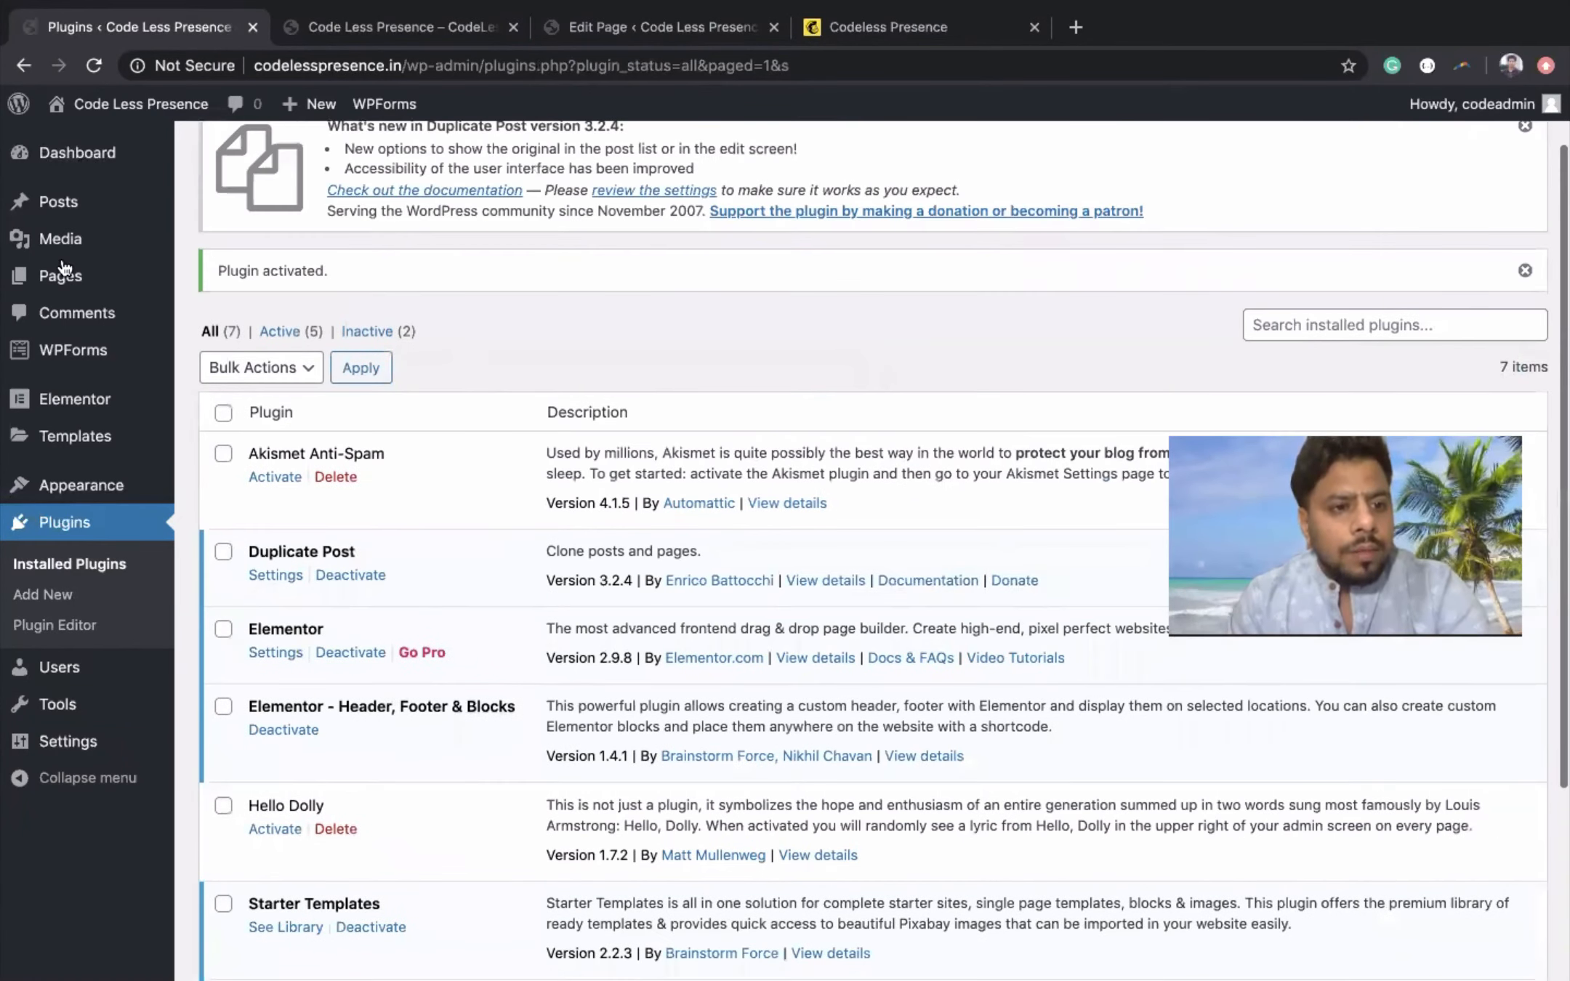
mouse_move(61, 207)
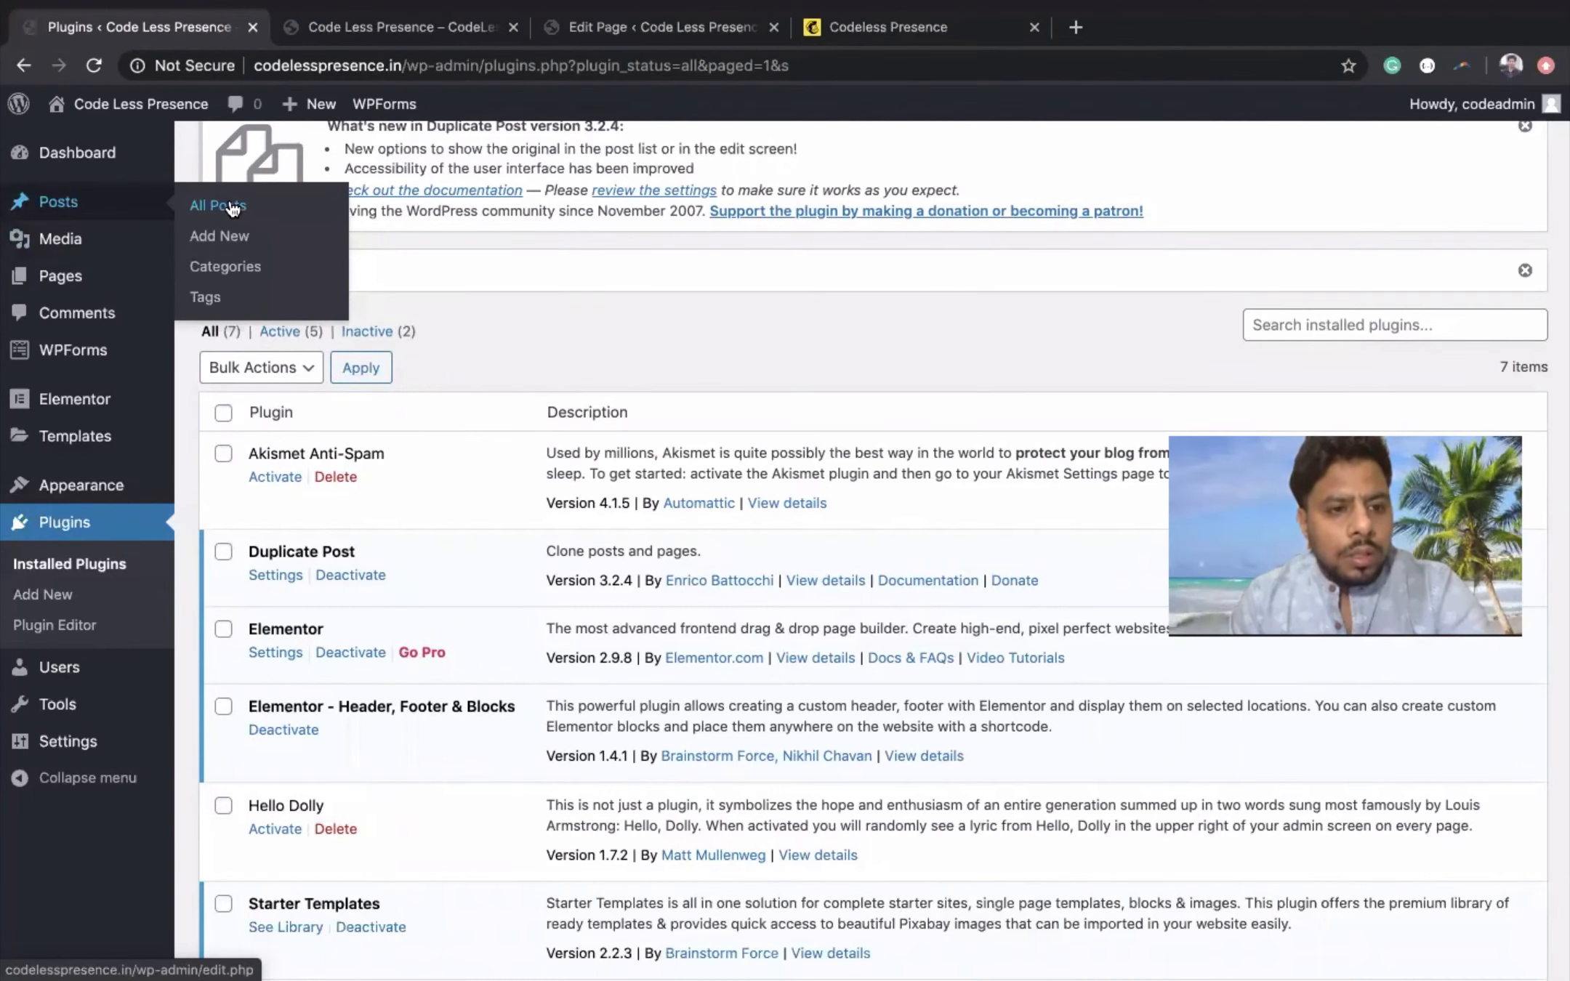
right_click(233, 207)
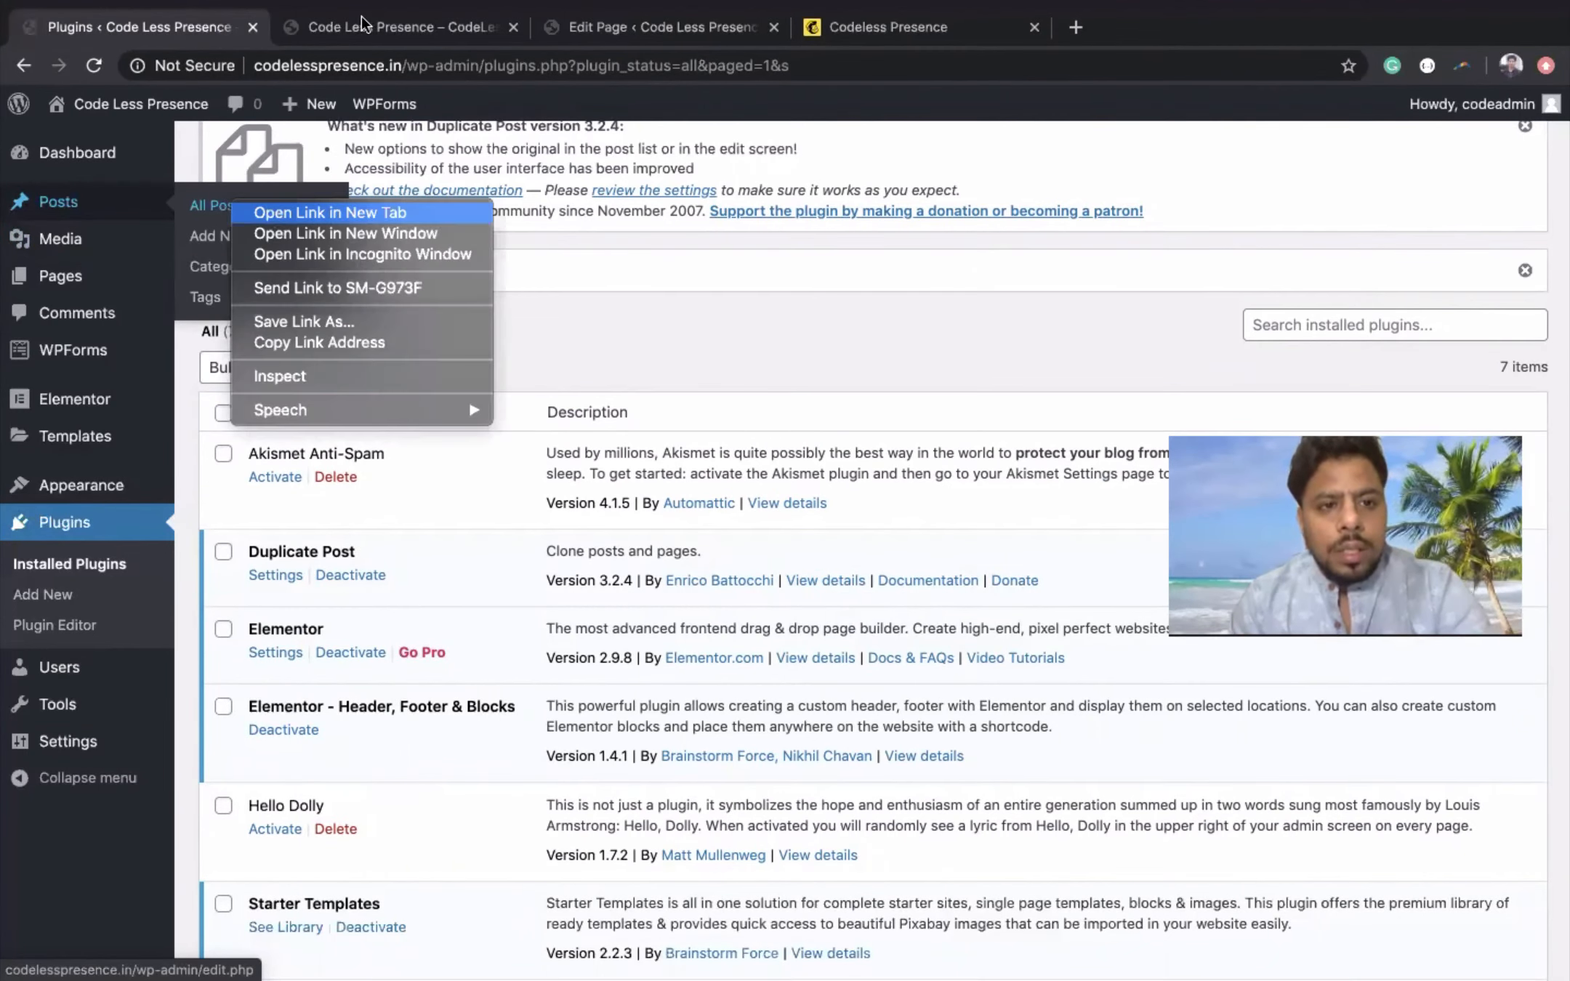
left_click(305, 212)
key("ctrl+Tab")
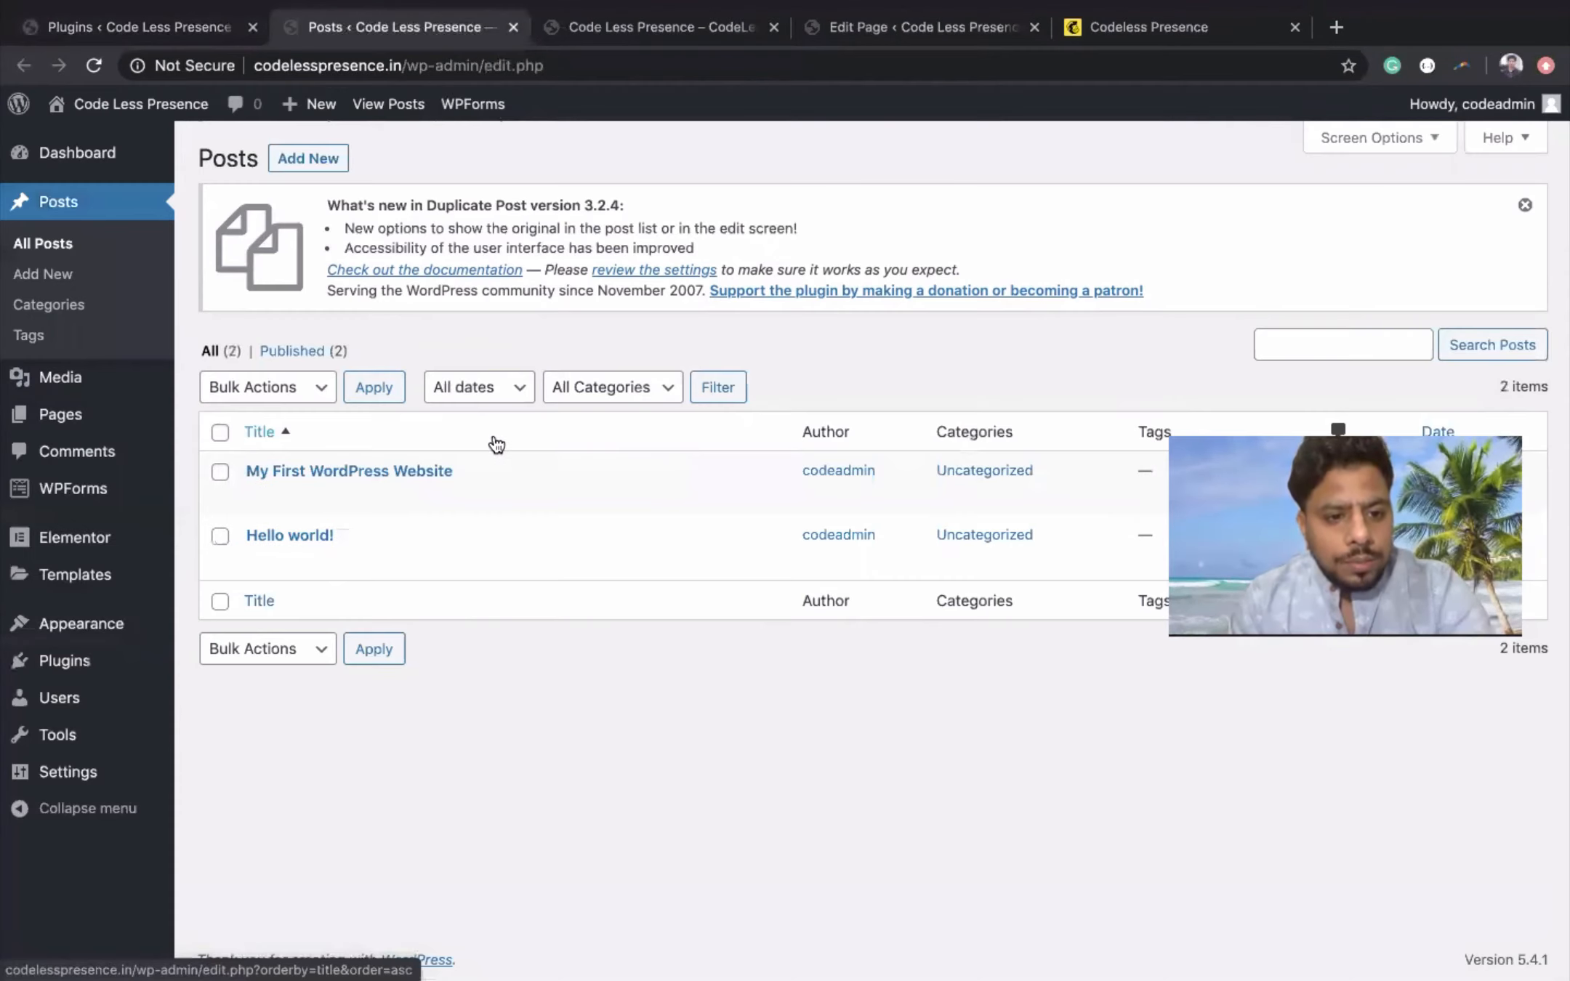
mouse_move(470, 501)
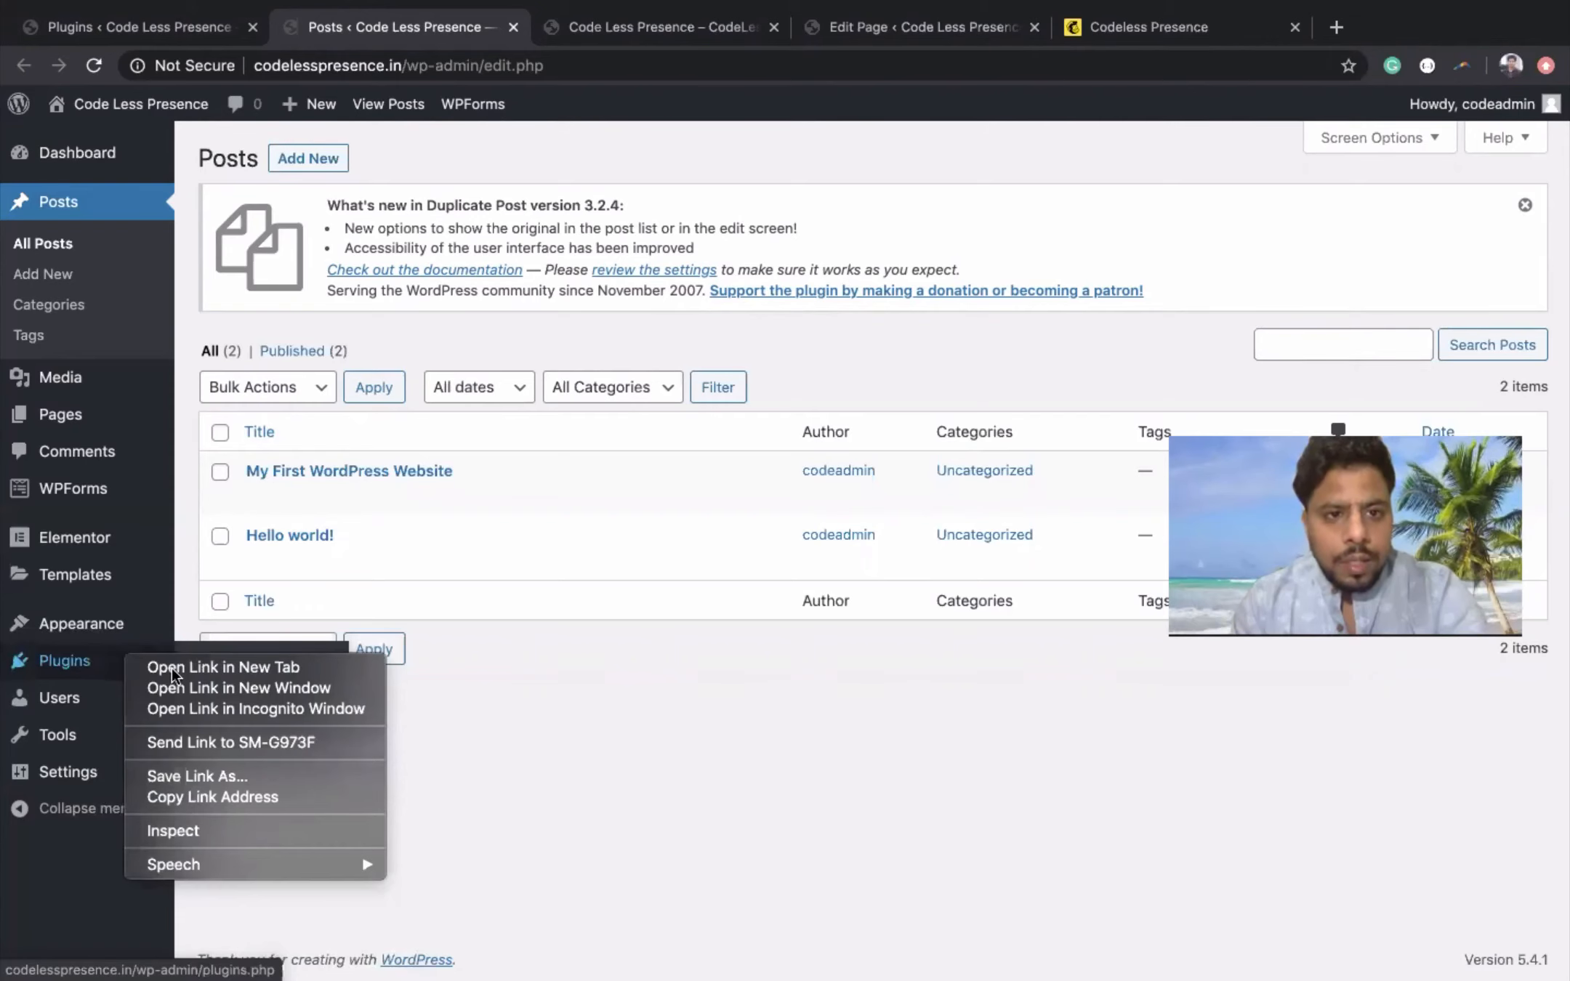
- Deactivate the Duplicate Post plugin from the plugins list in a new browser tab and reload the posts list
left_click(172, 665)
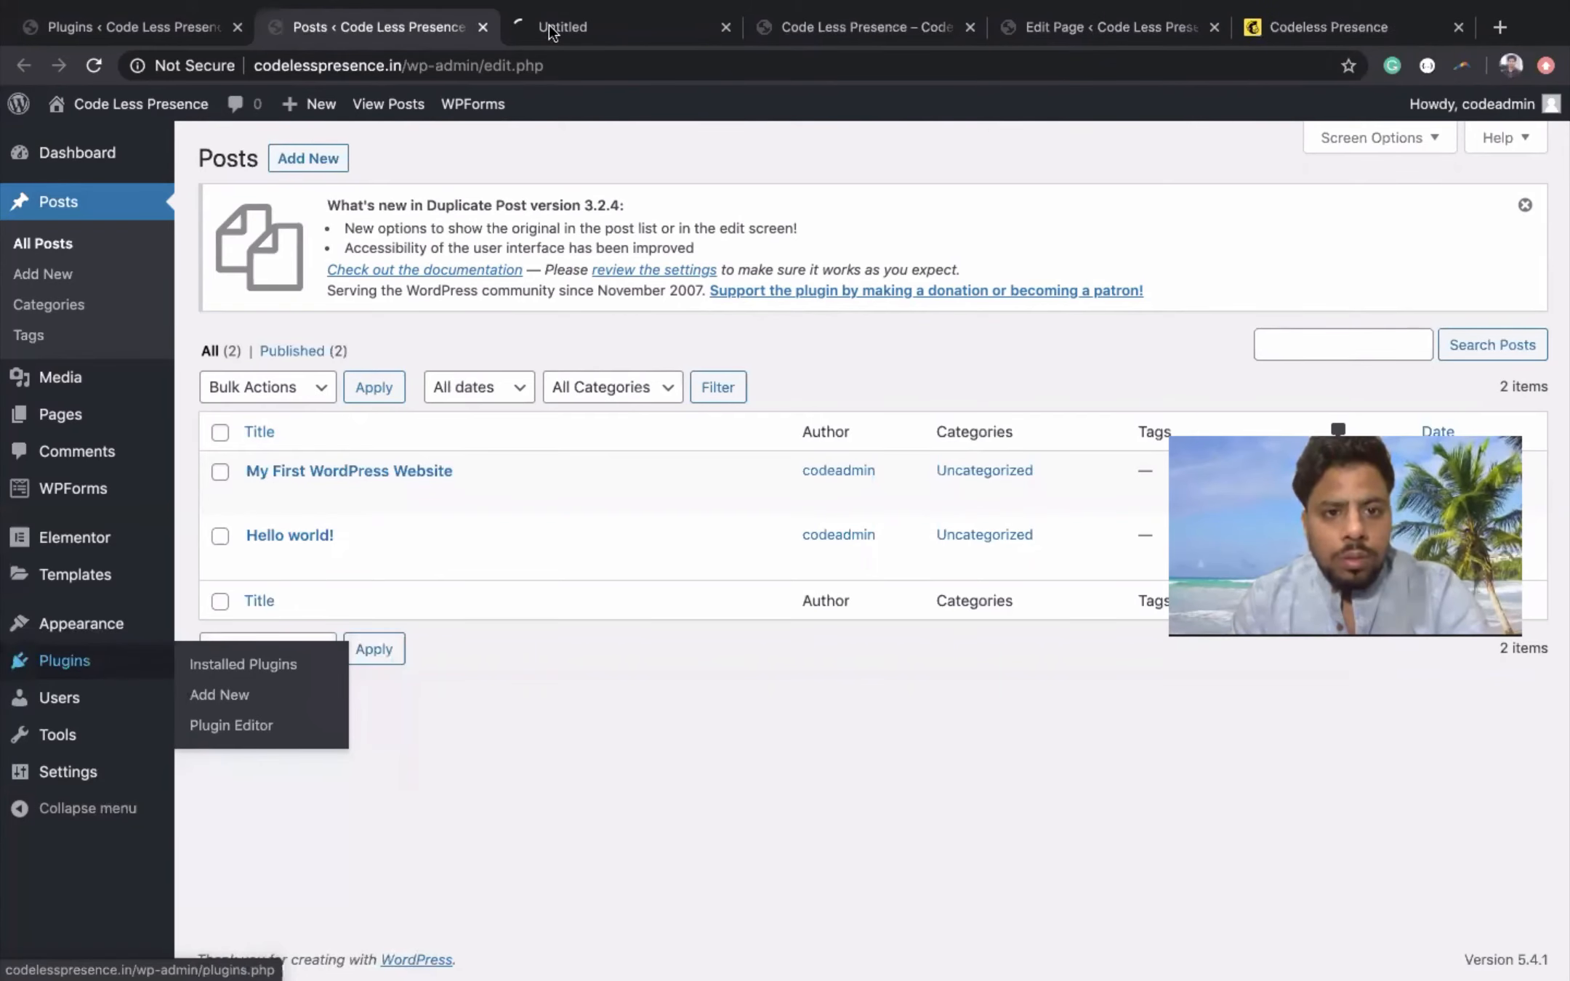
key("ctrl+Tab")
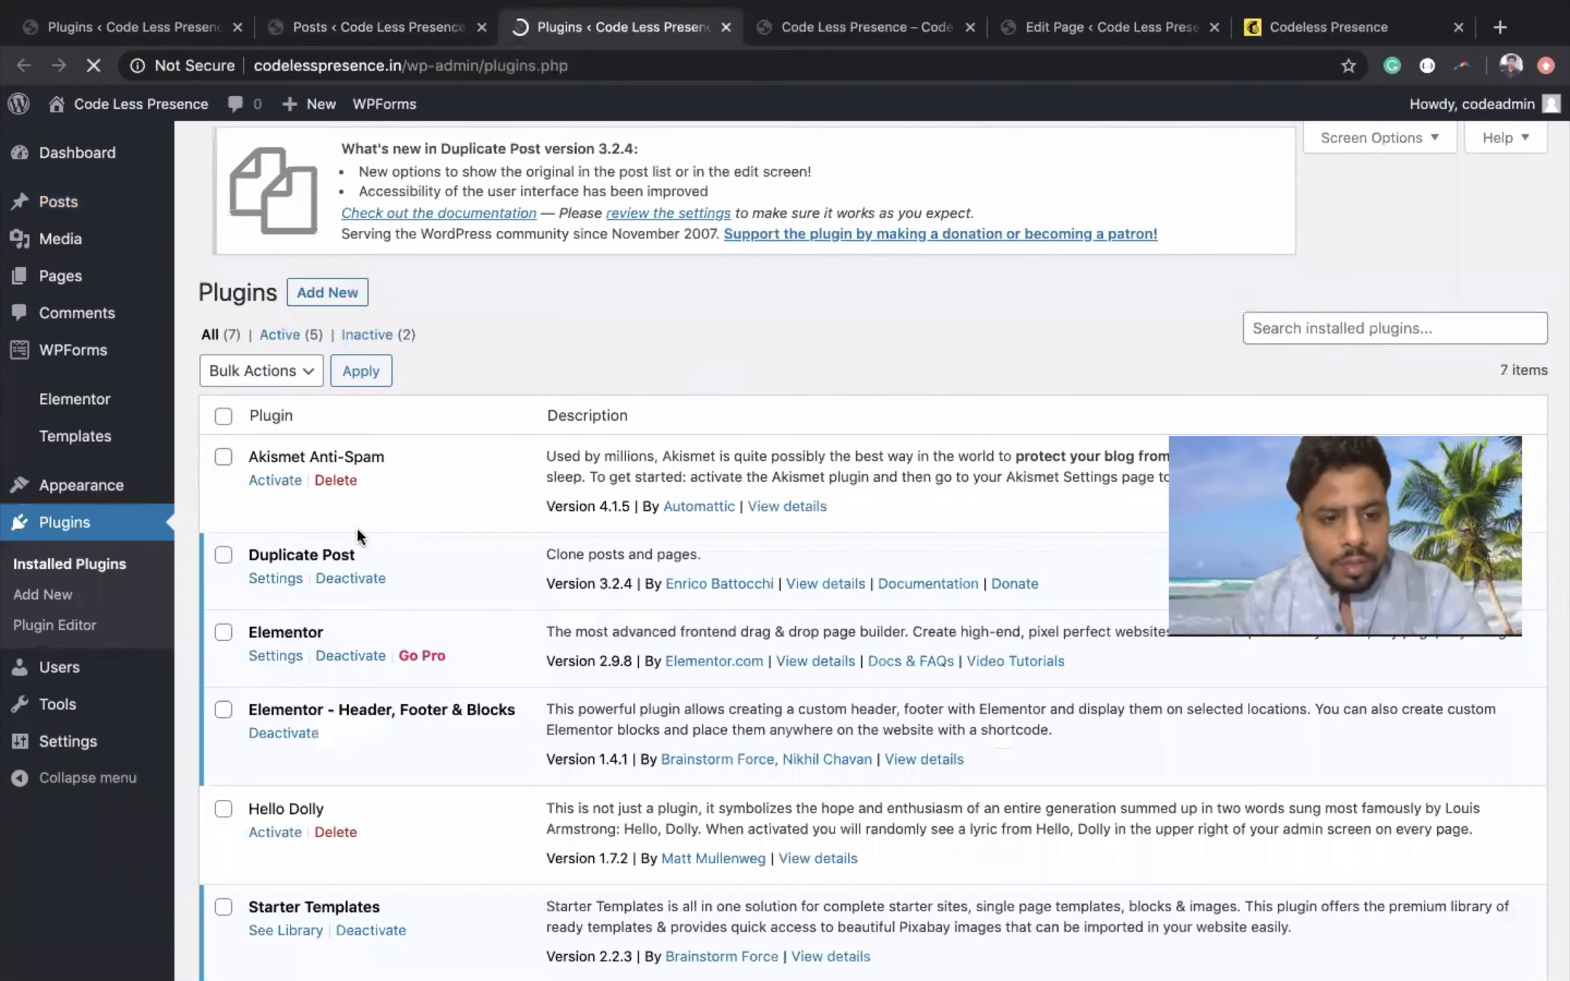
scroll(351, 436, "down", 2)
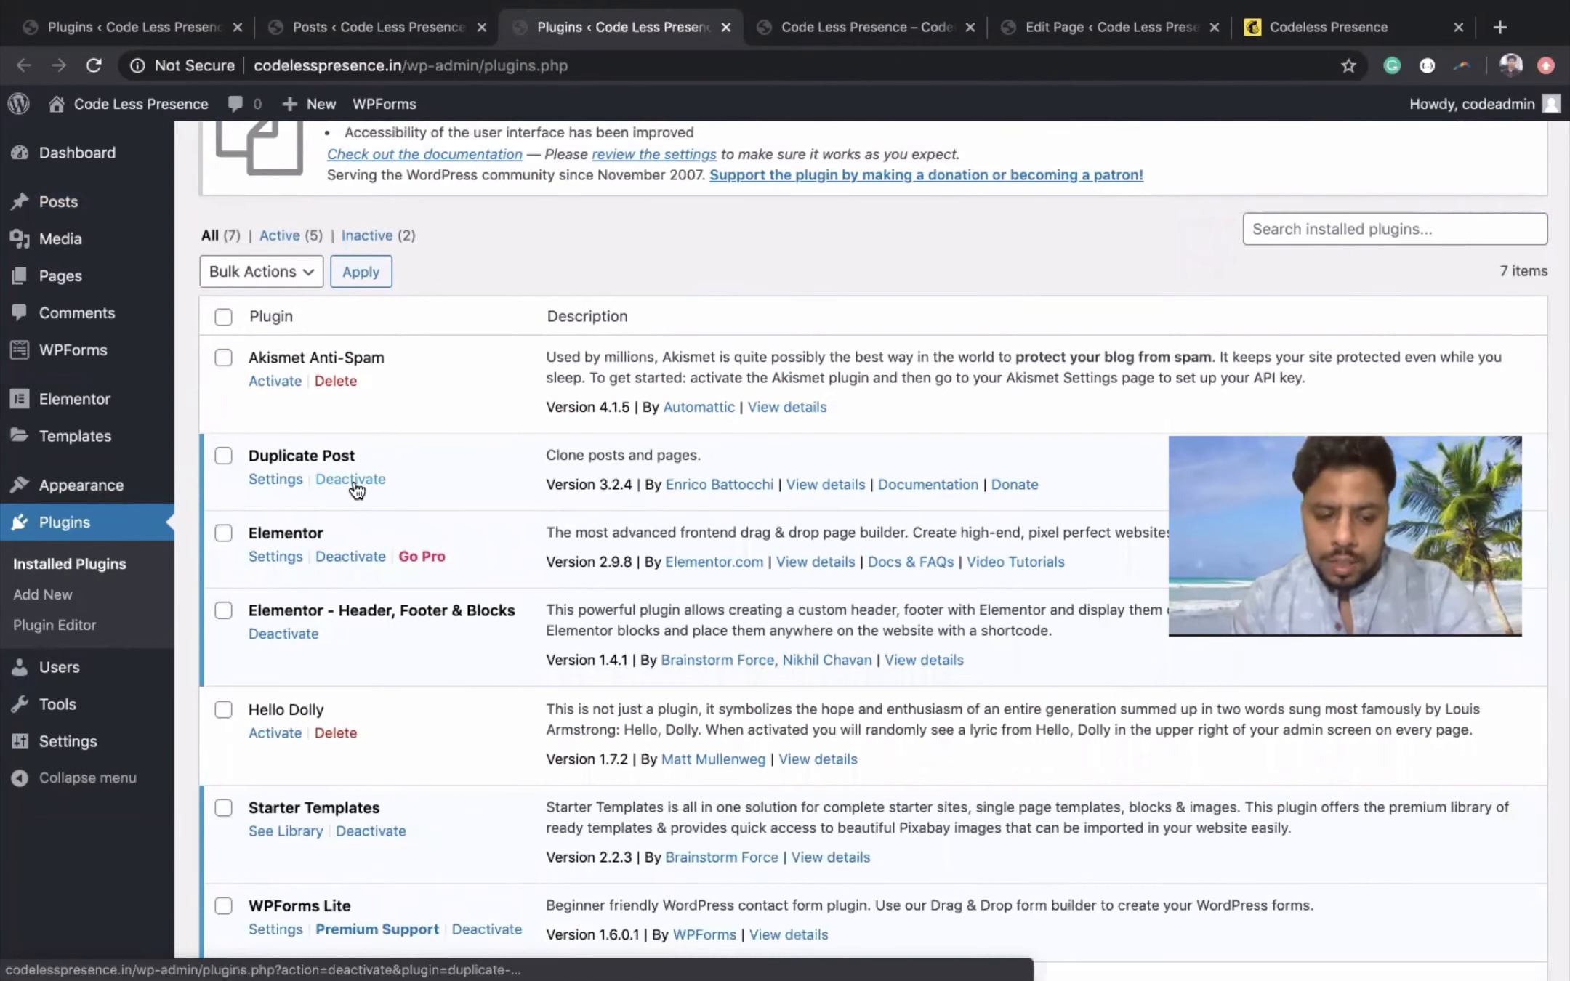
left_click(352, 479)
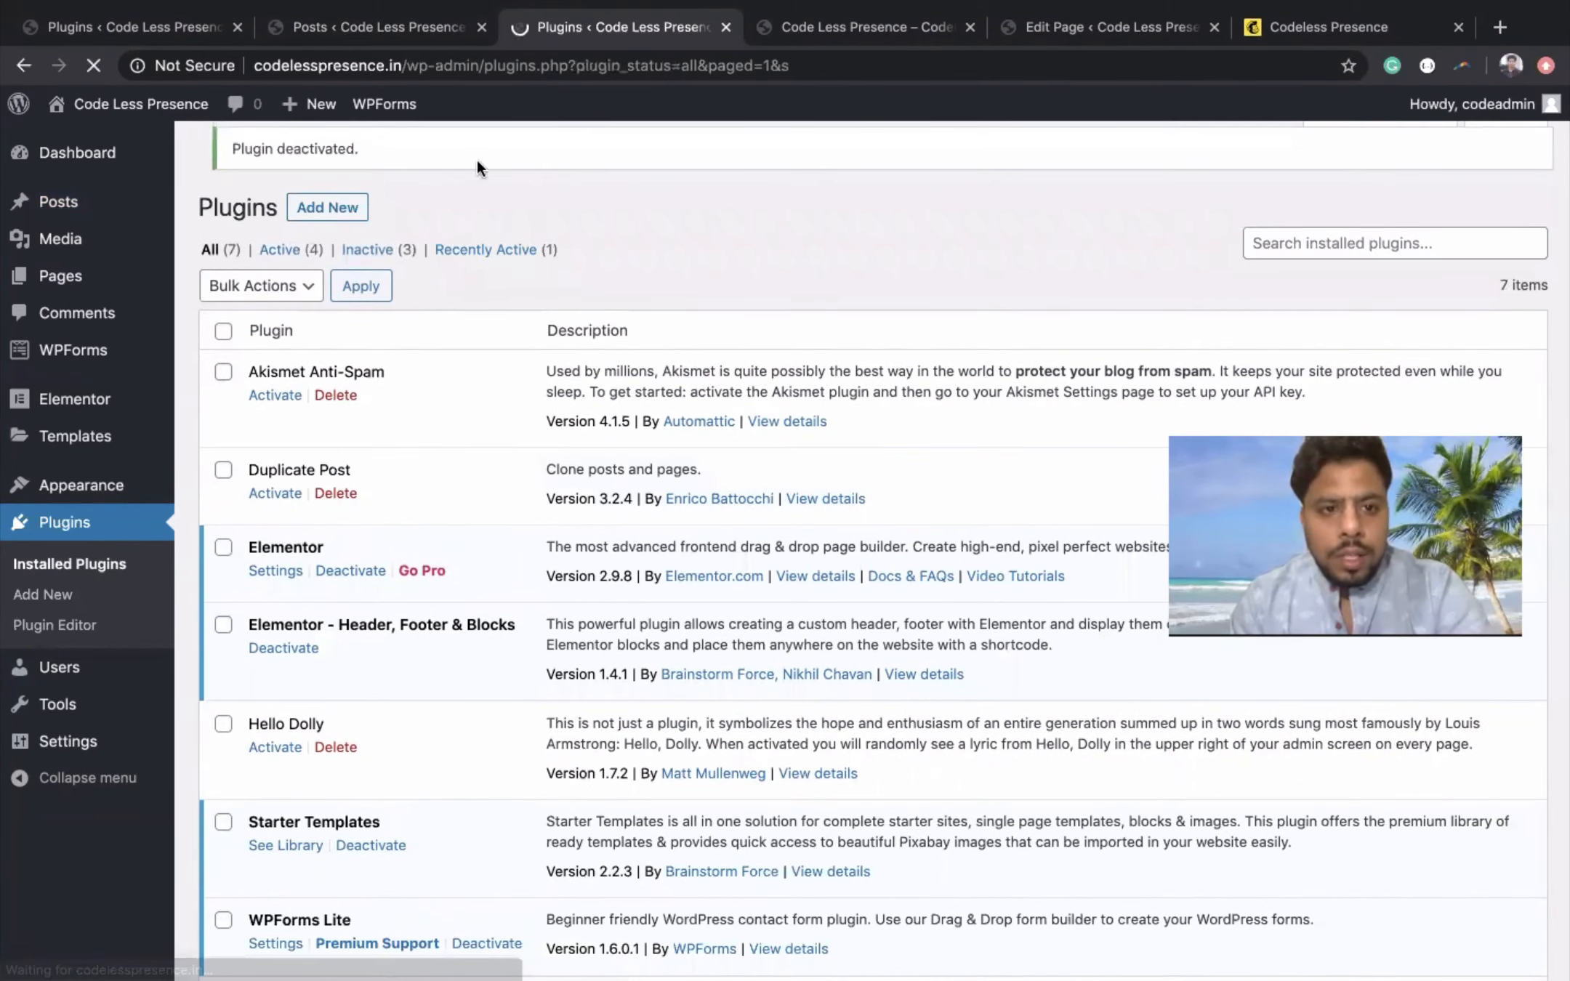
left_click(363, 28)
left_click(94, 66)
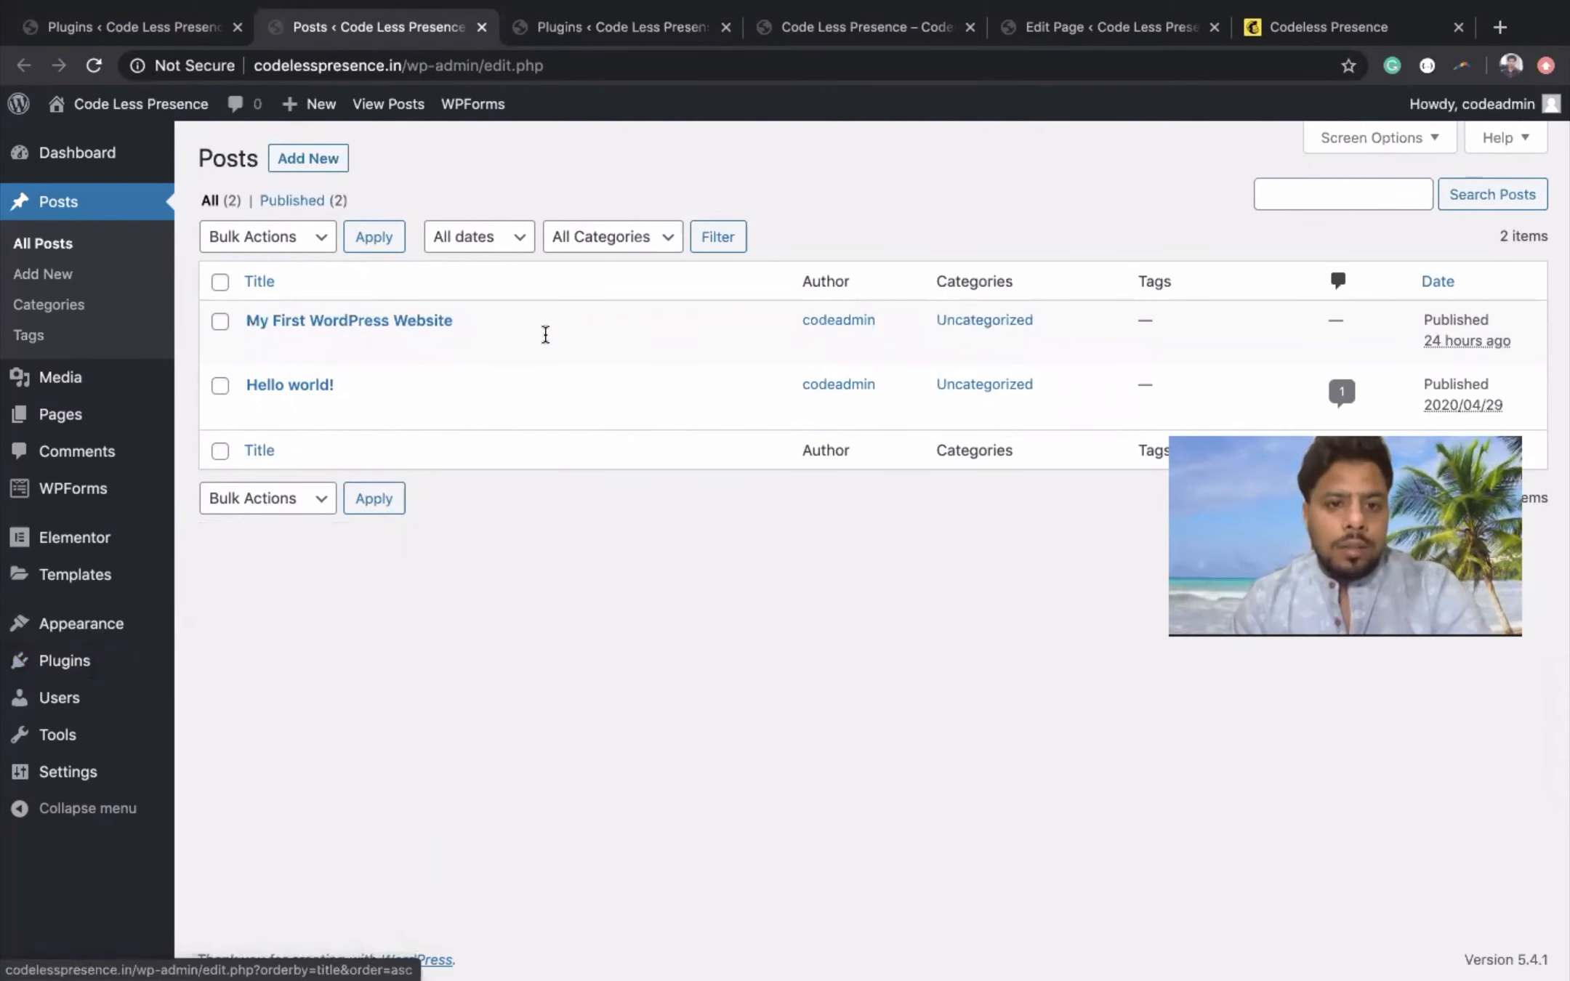
- Reactivate the Duplicate Post plugin and clone the "My First WordPress Website" post in the posts list
key("ctrl+Tab")
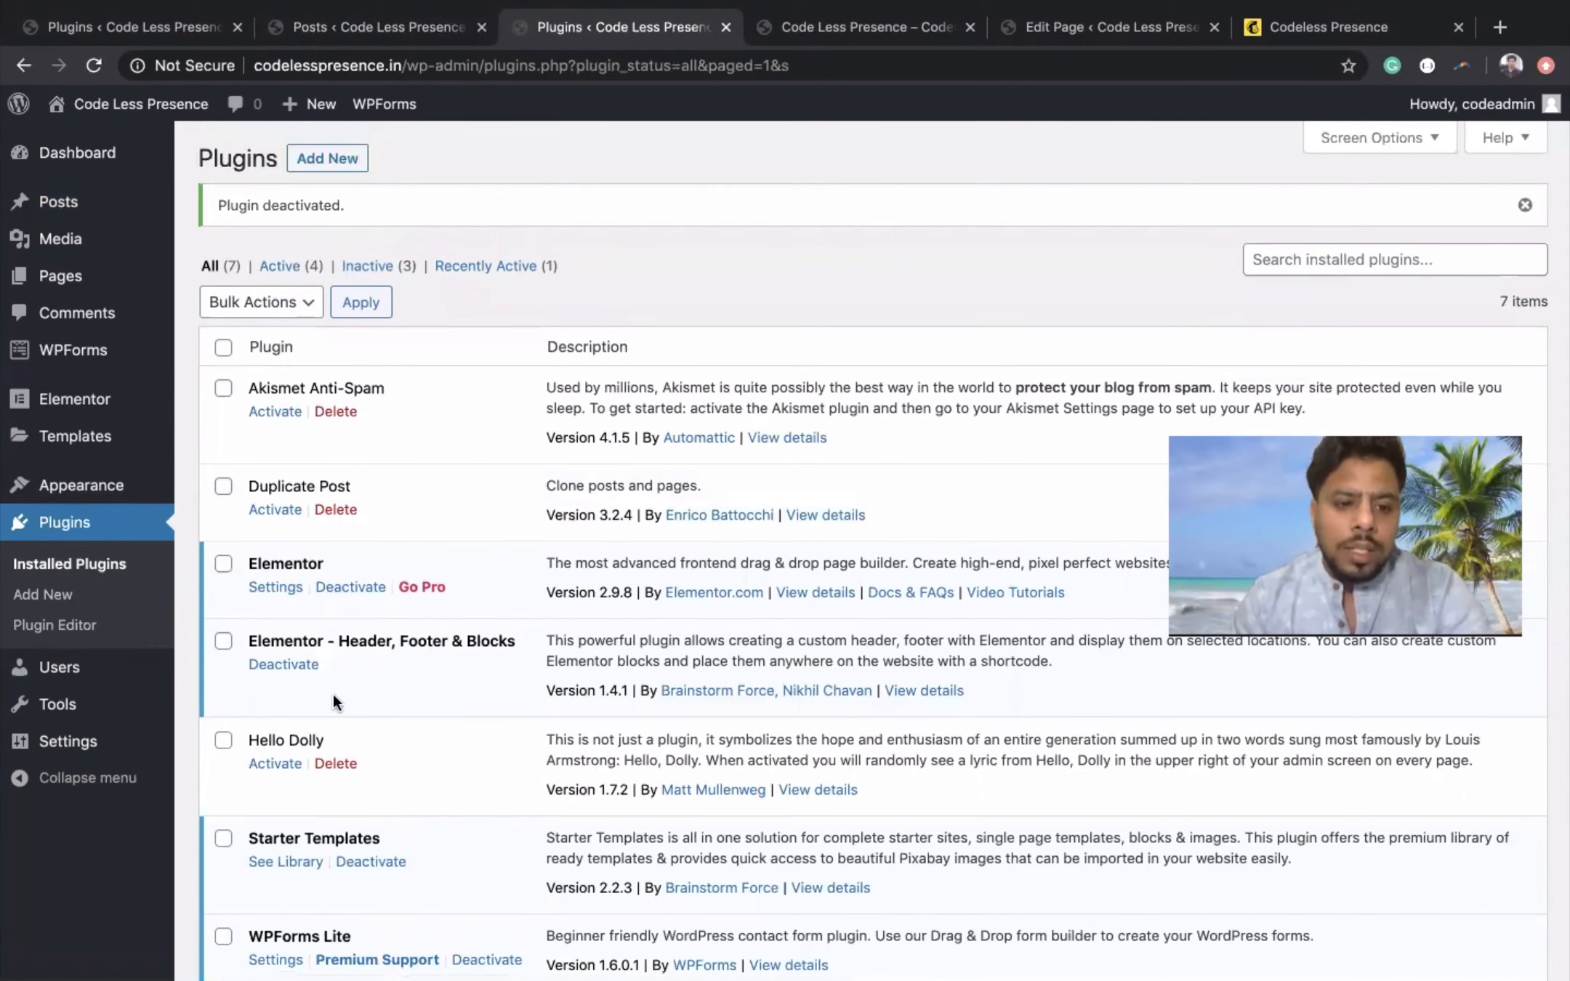
scroll(332, 694, "down", 5)
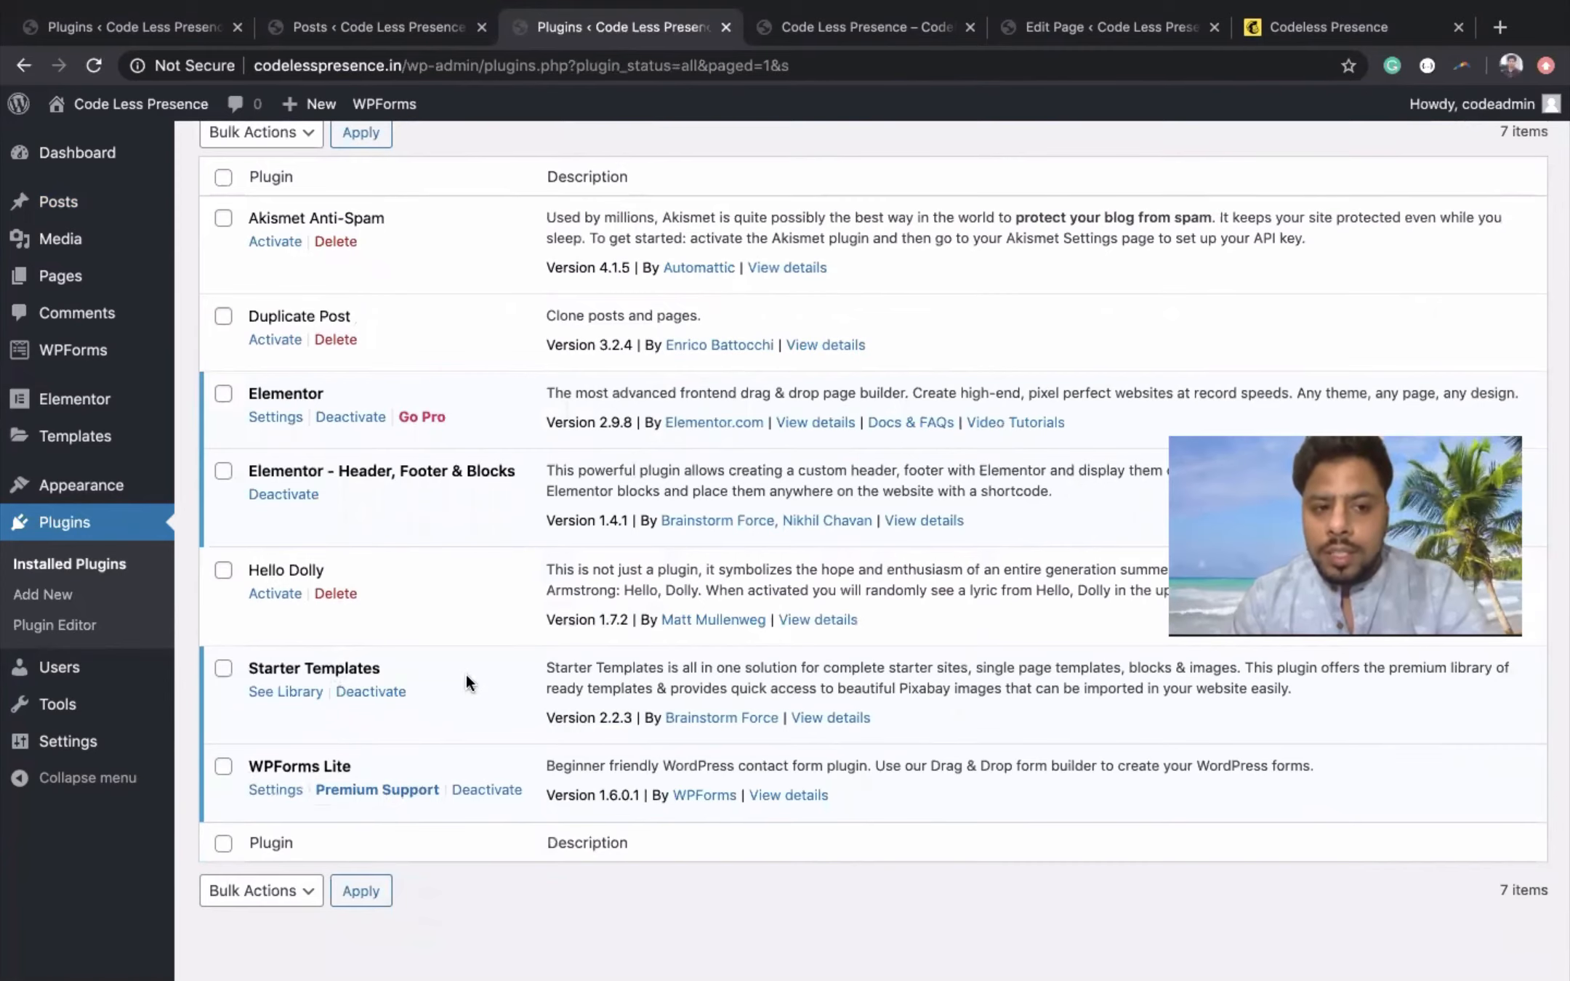
scroll(466, 675, "up", 4)
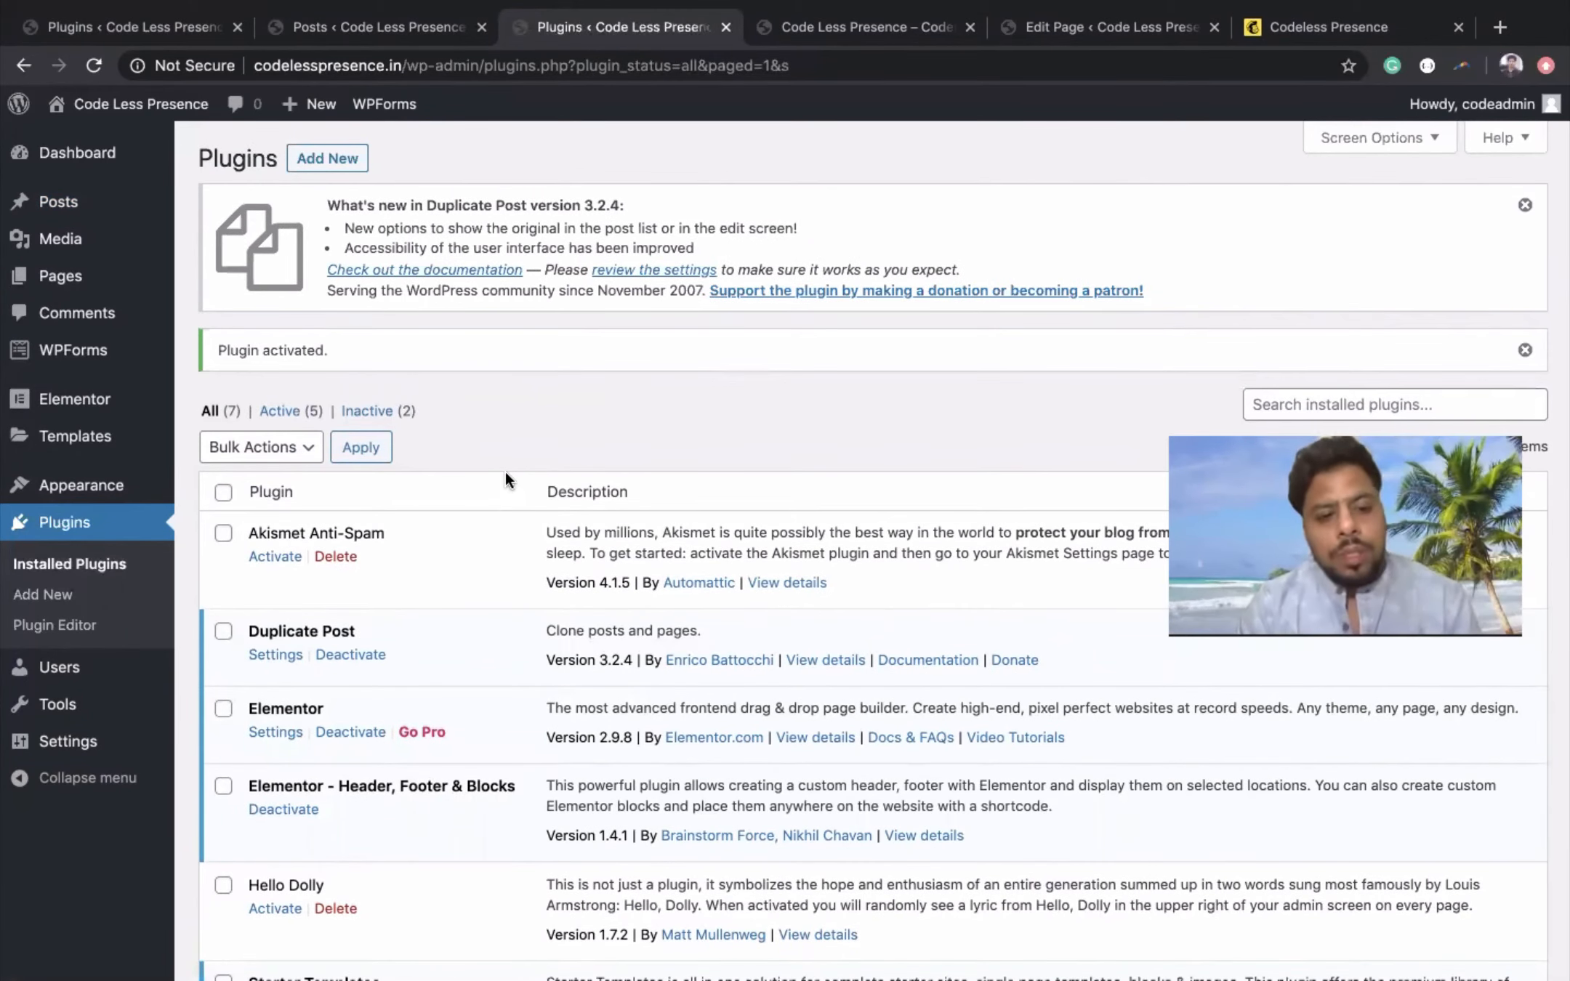
left_click(403, 33)
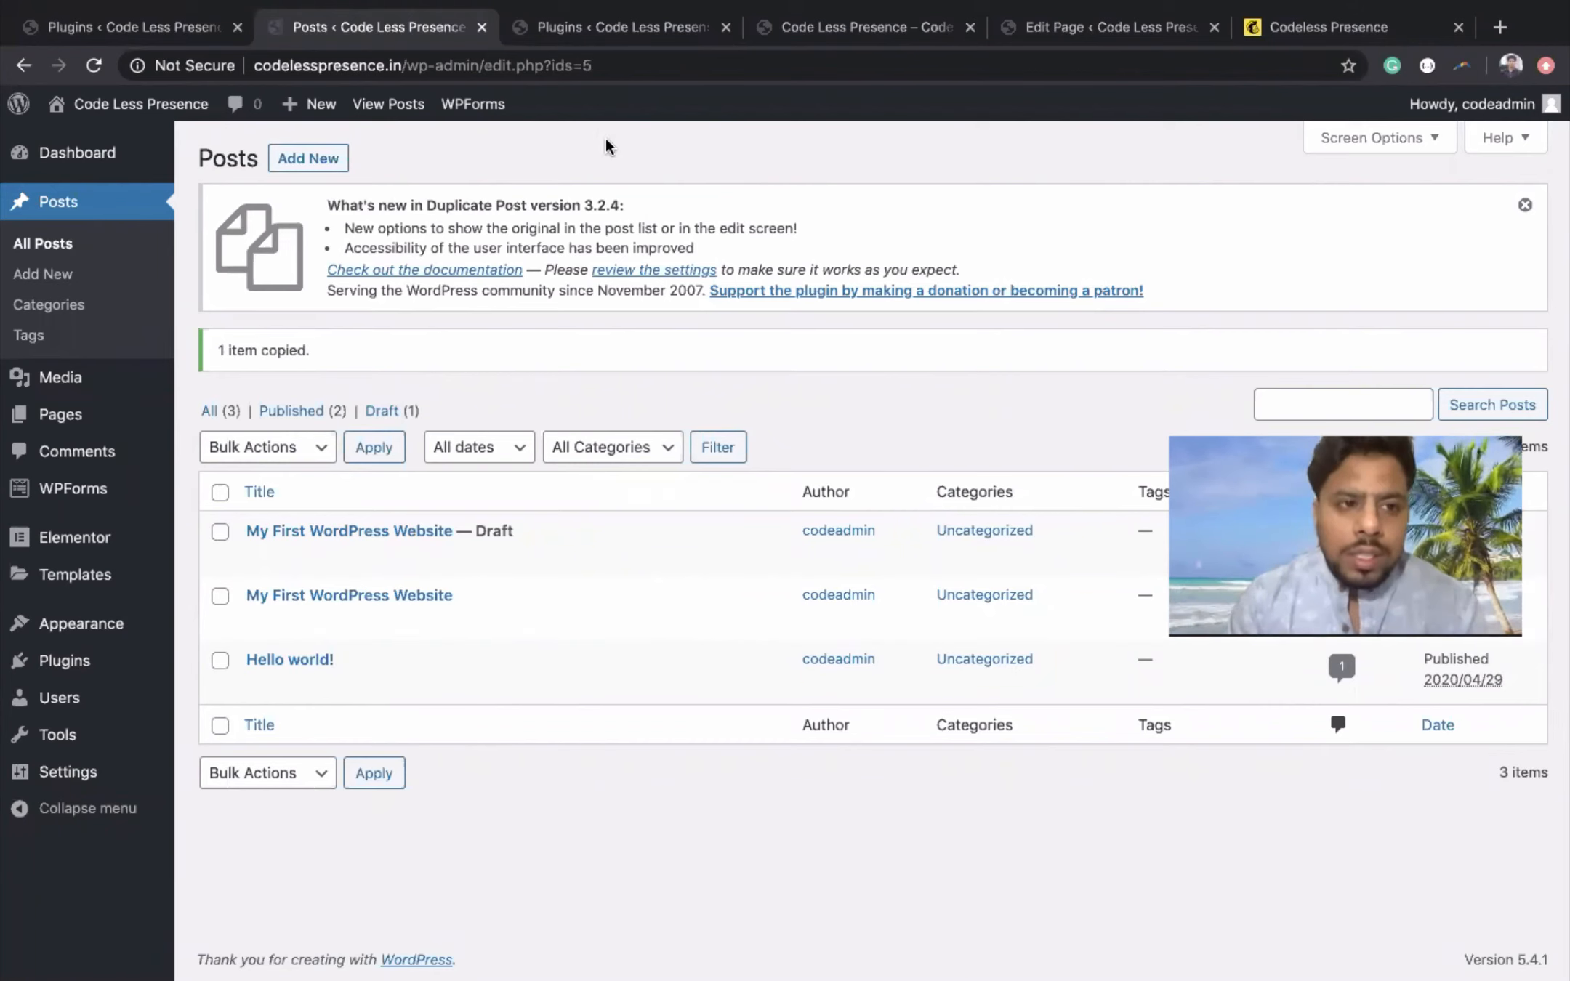
- Open the live site in a new browser tab and view its Home, About and Services pages
left_click(169, 33)
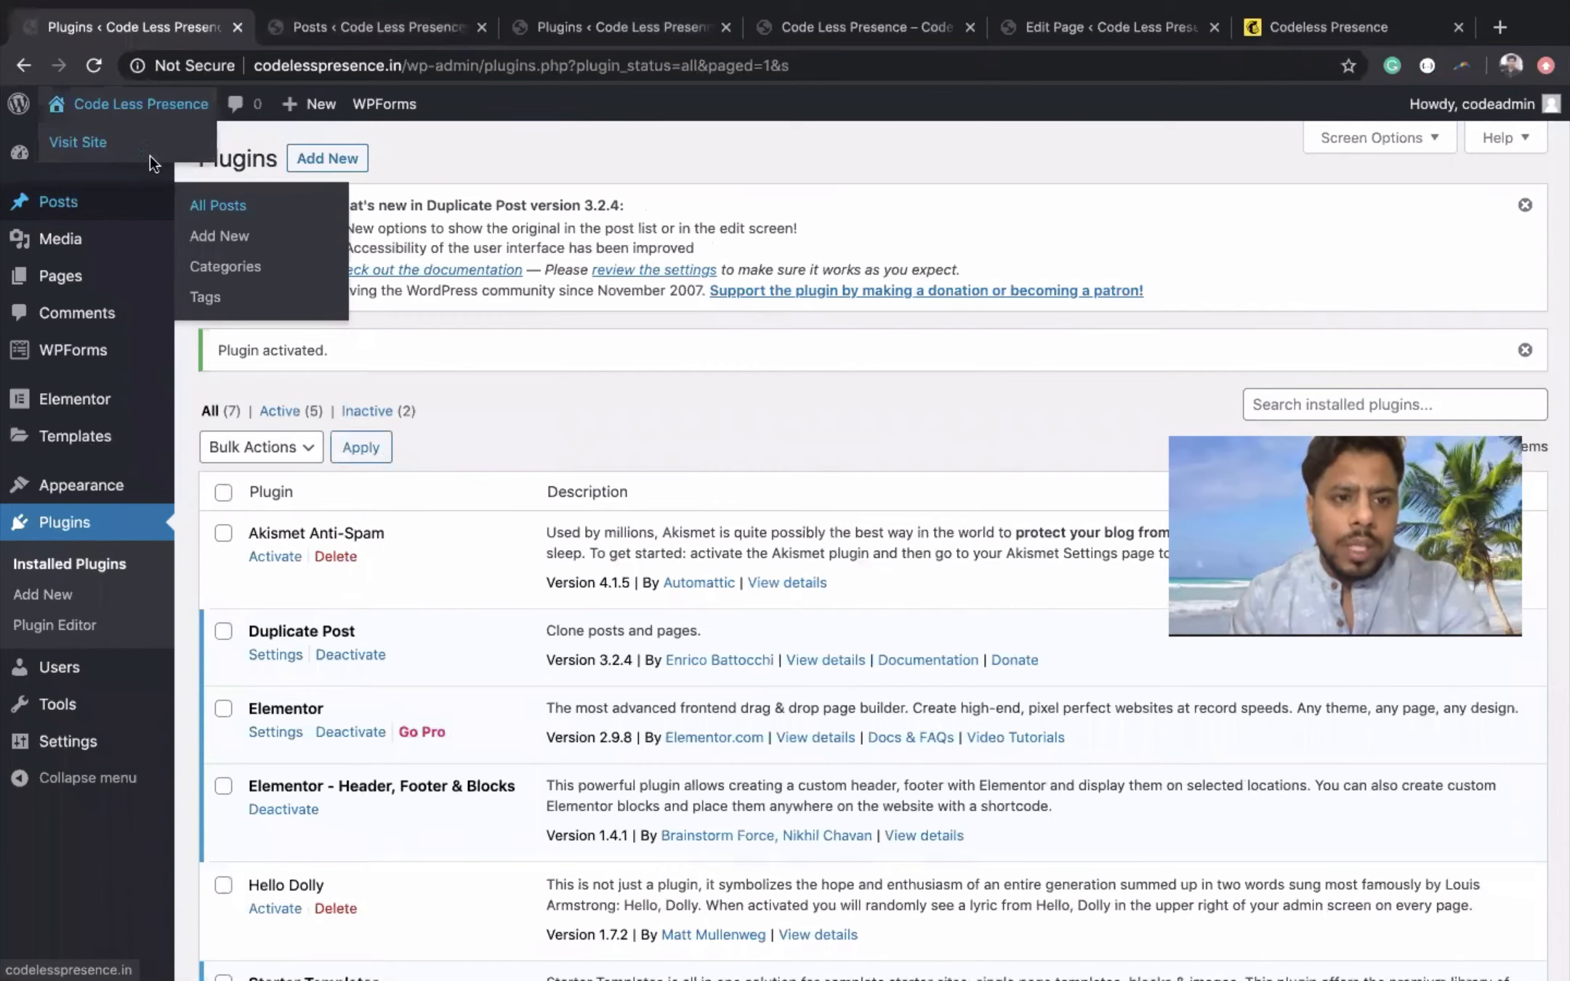
right_click(91, 143)
left_click(174, 154)
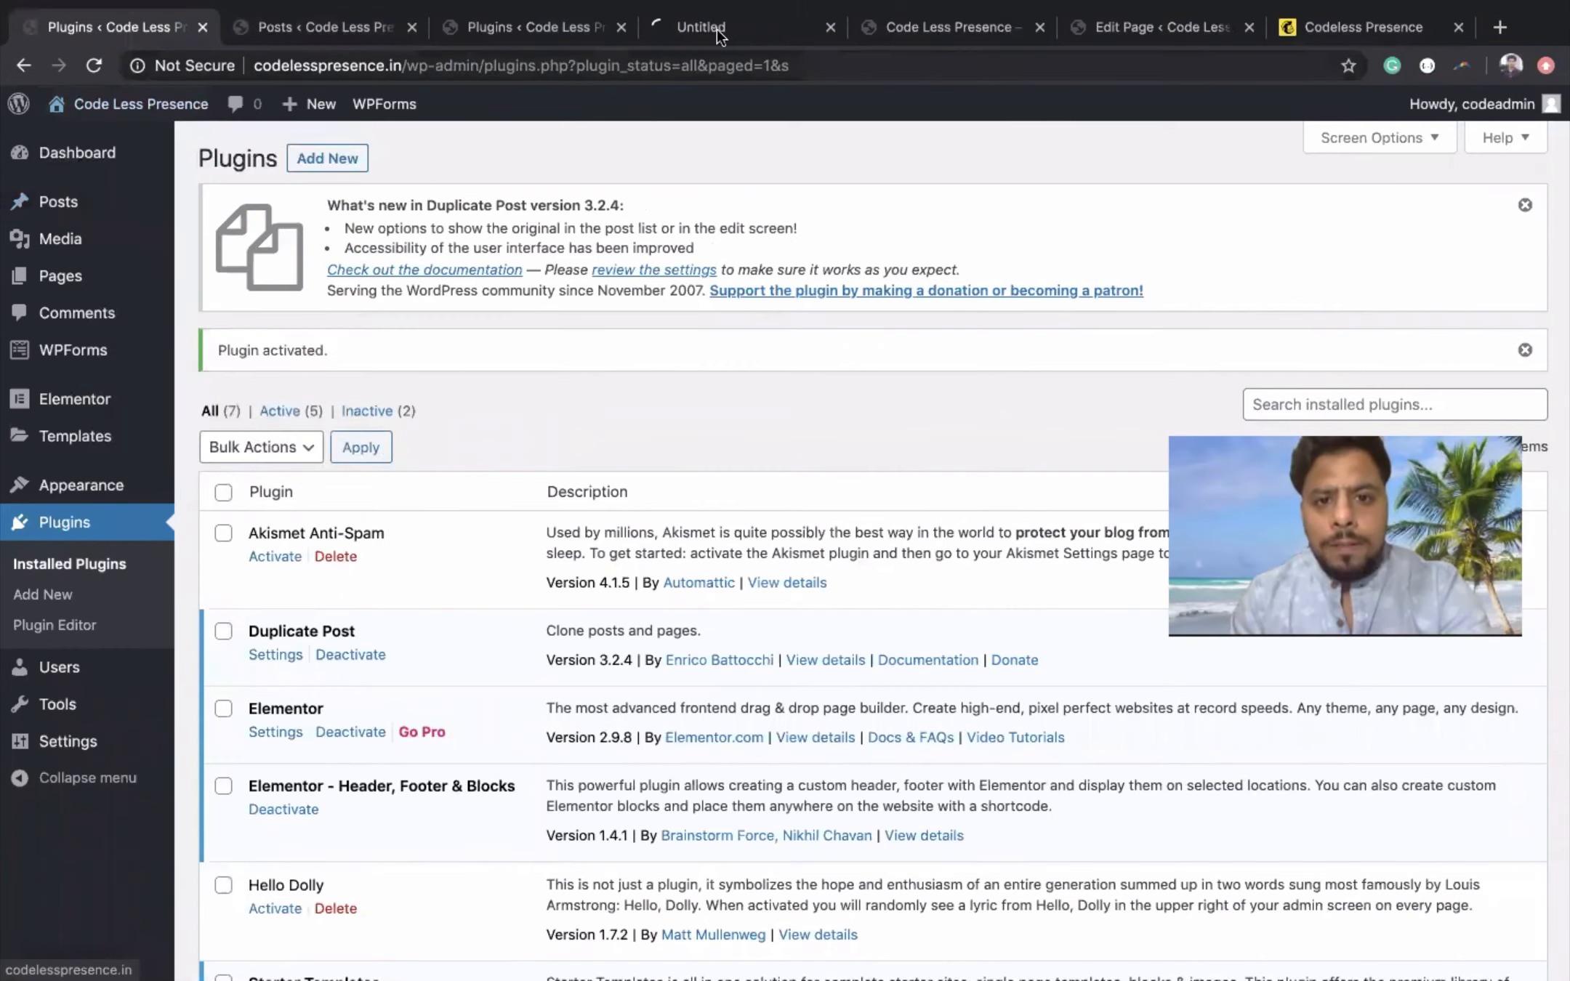
key("super+4")
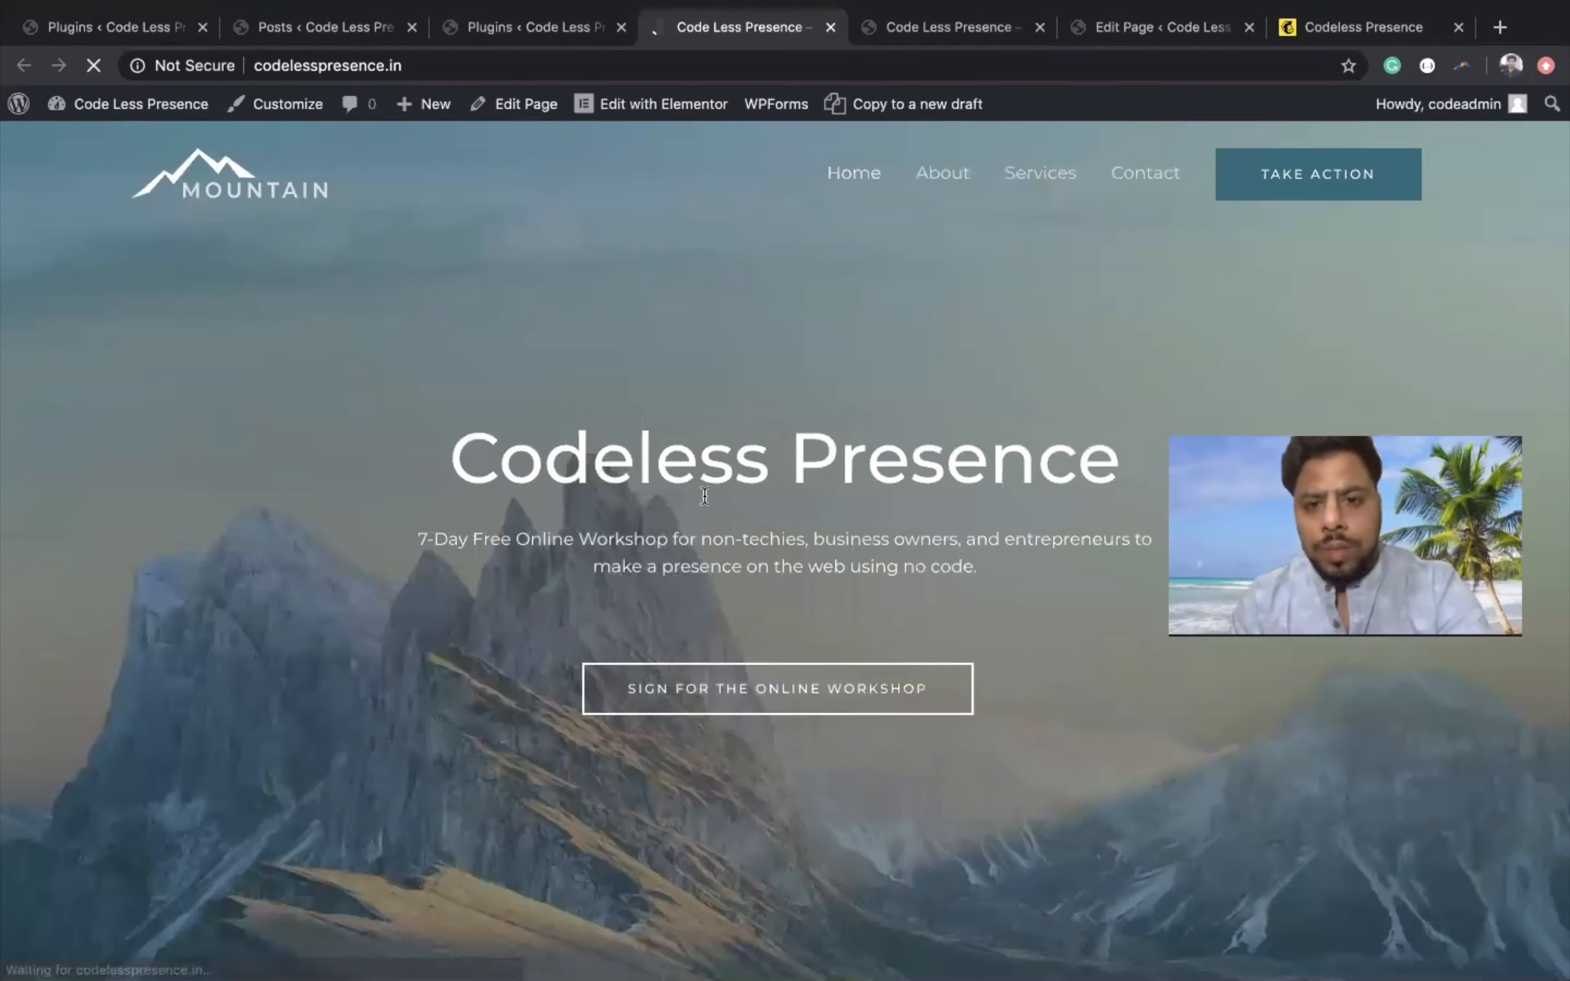
scroll(920, 212, "down", 2)
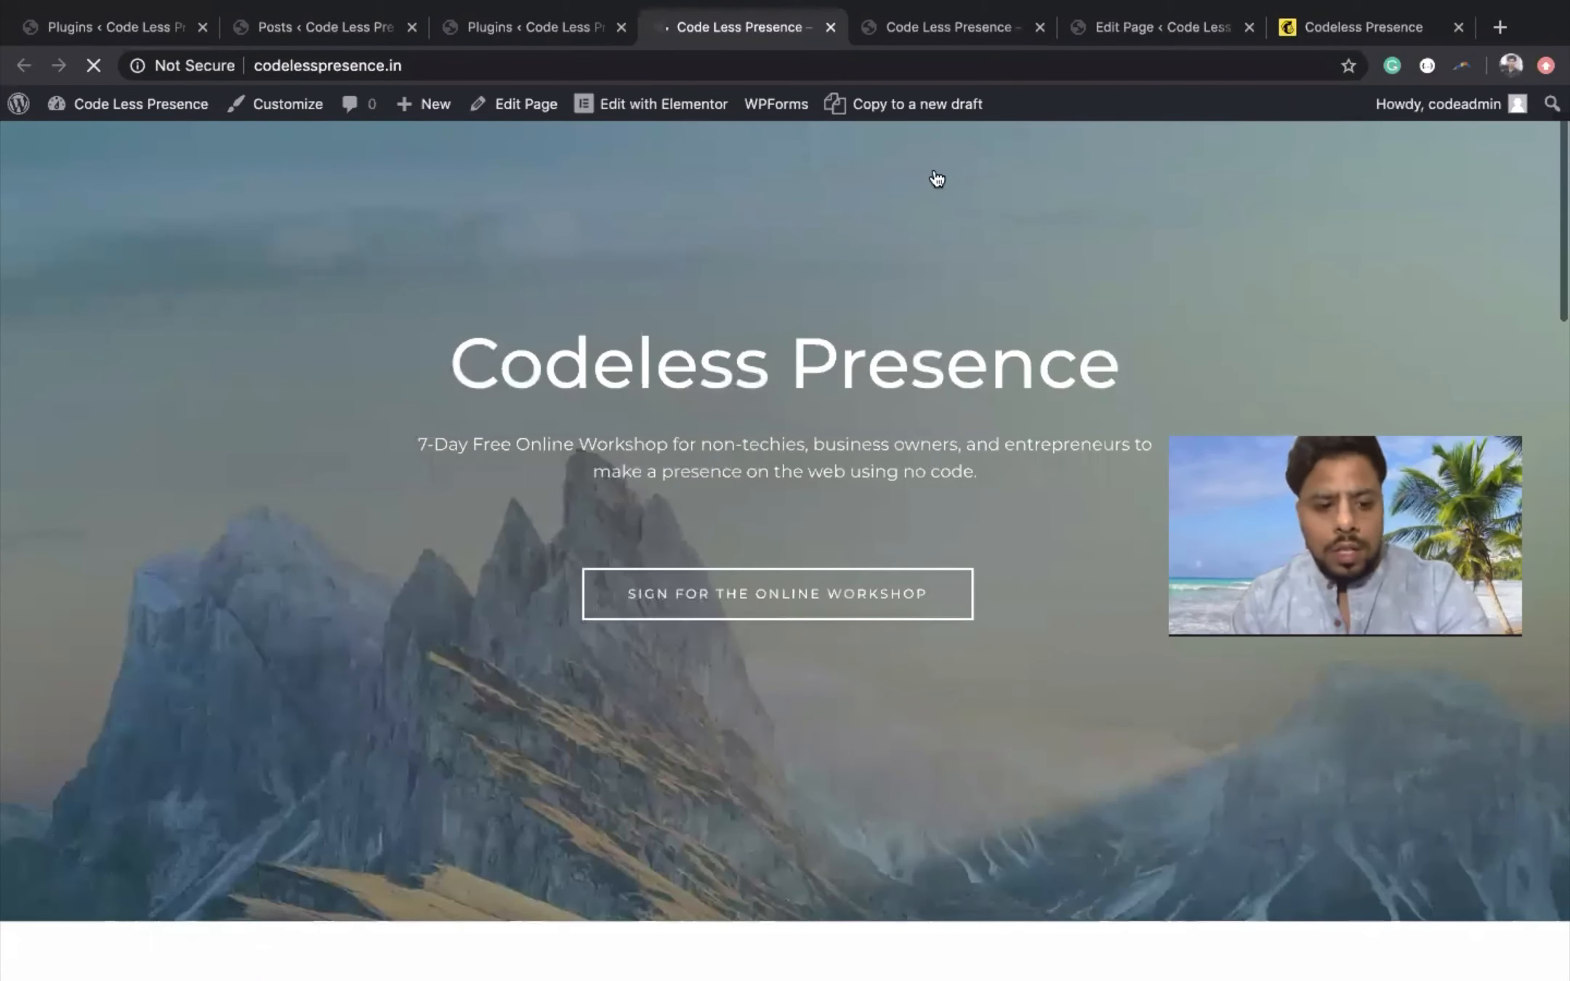
scroll(937, 178, "up", 2)
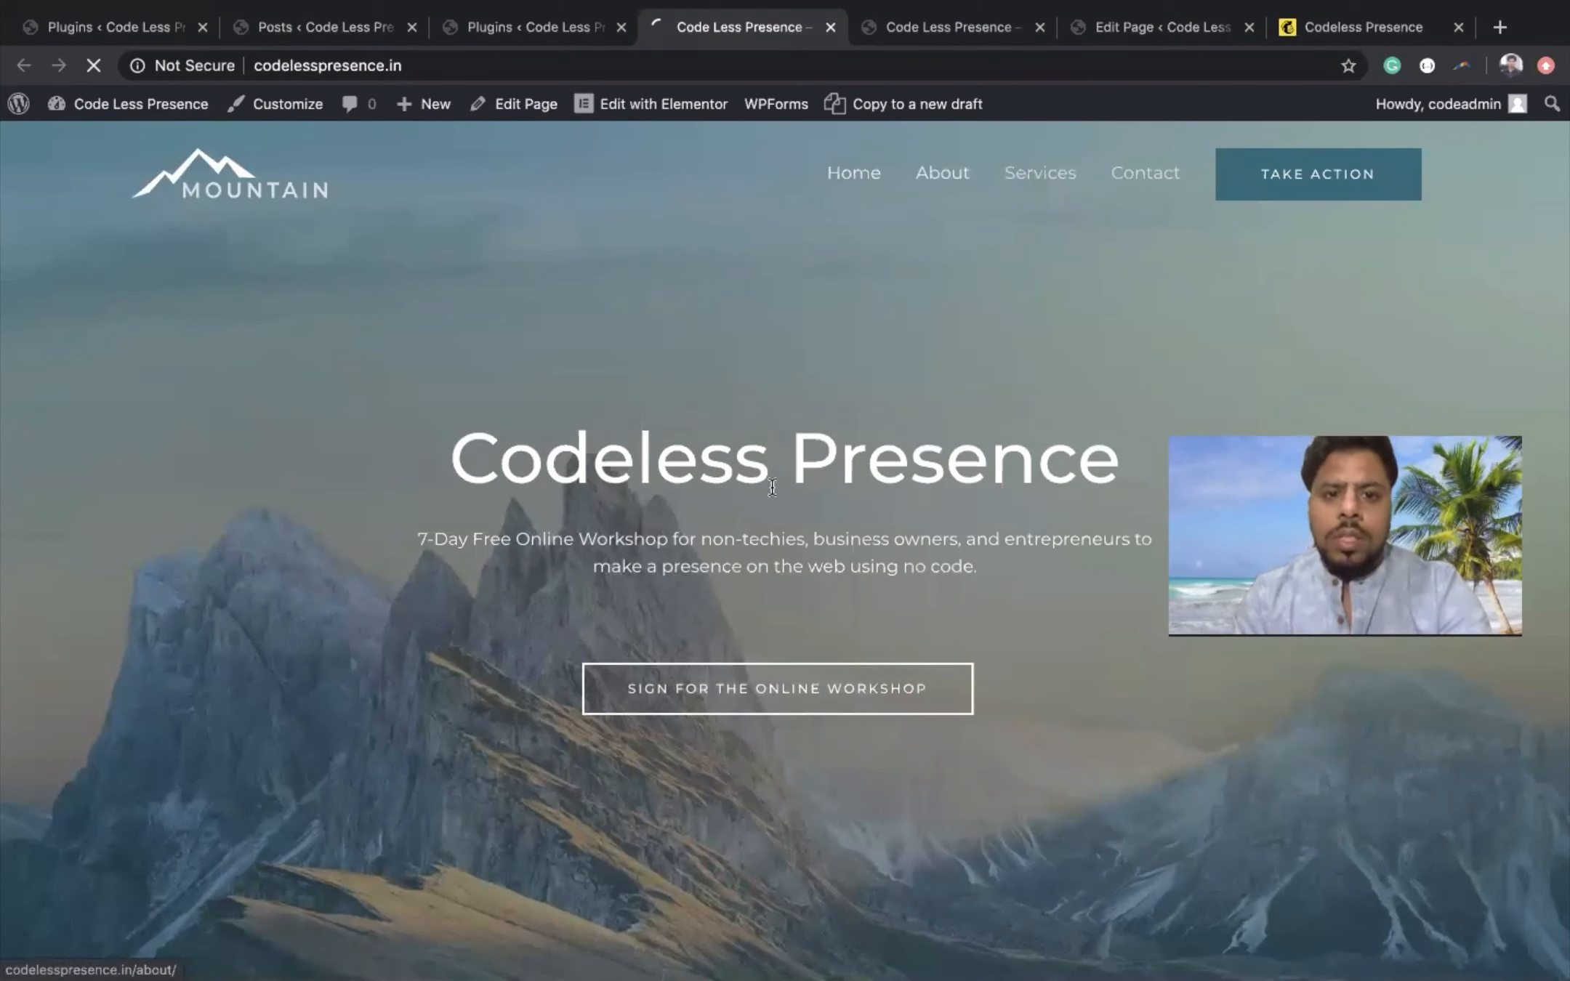
left_click(936, 176)
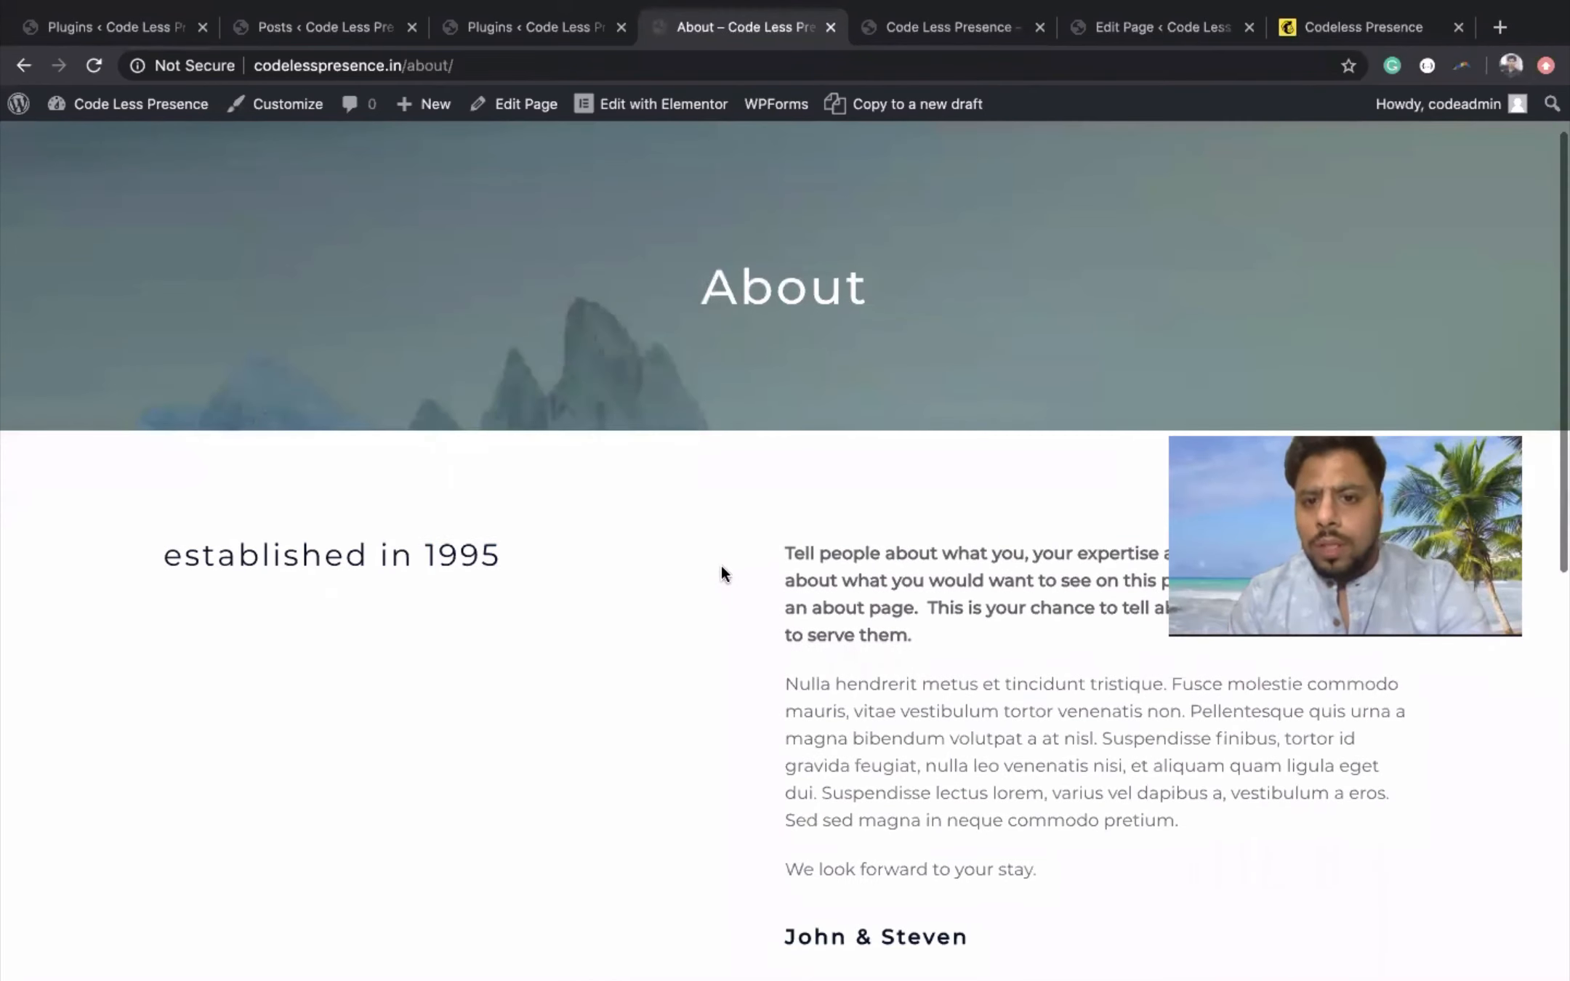
scroll(1045, 182, "up", 2)
left_click(1044, 179)
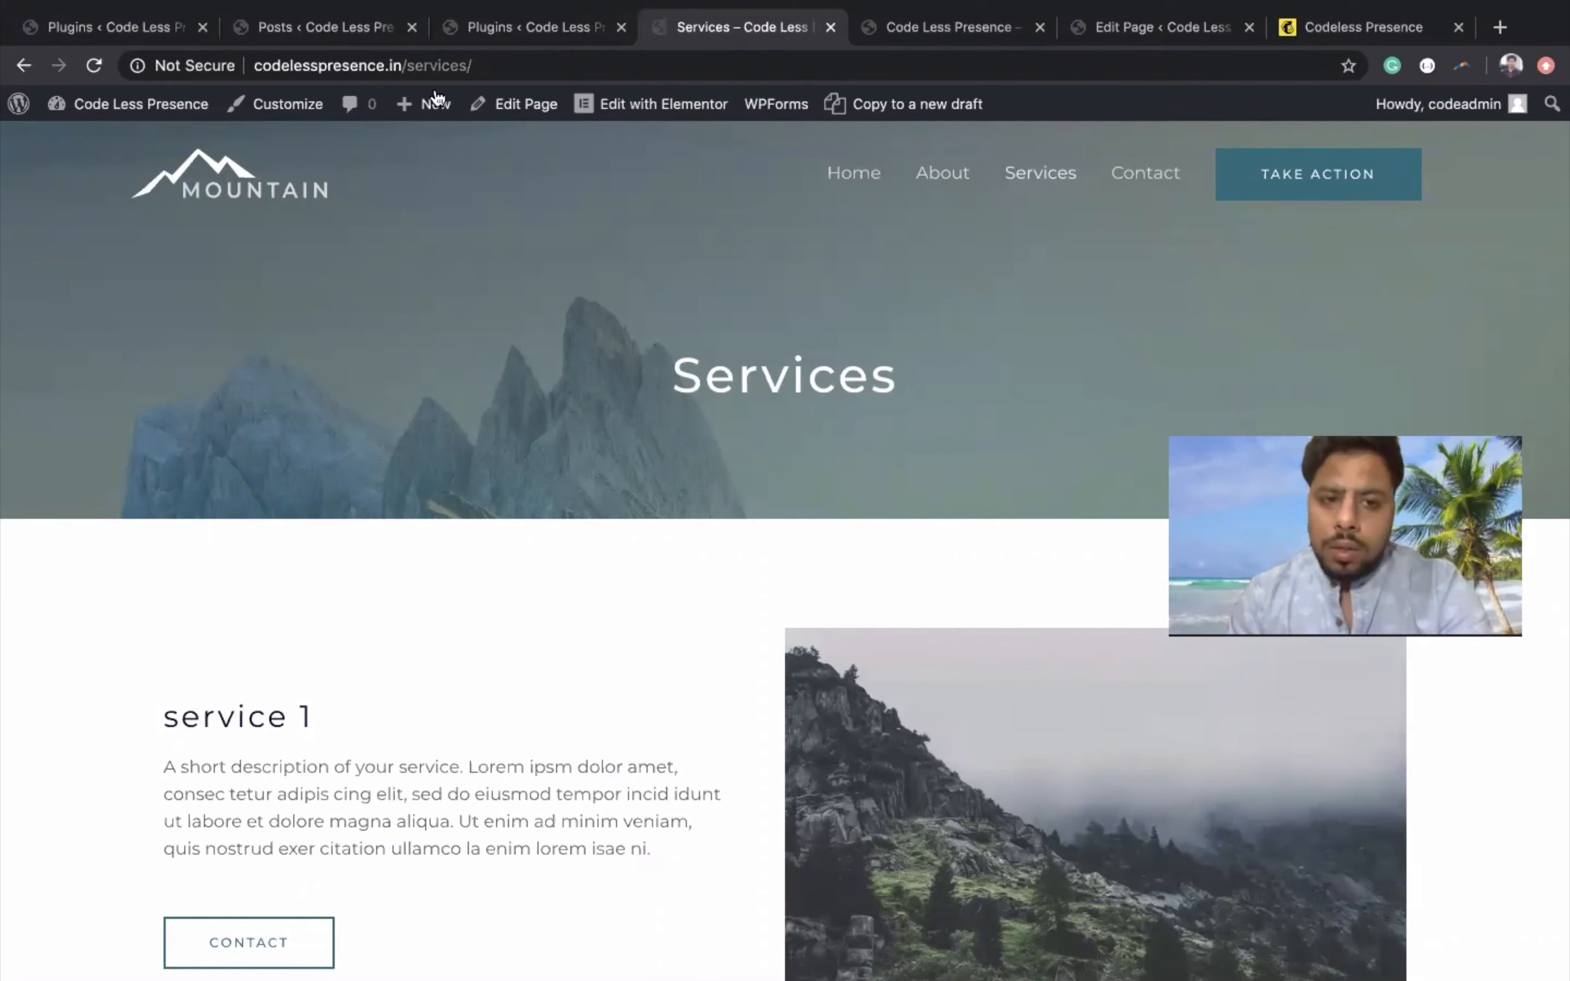
- Clone the About page from the WordPress pages list and look through the copy in the Elementor editor
key("ctrl+shift+Tab")
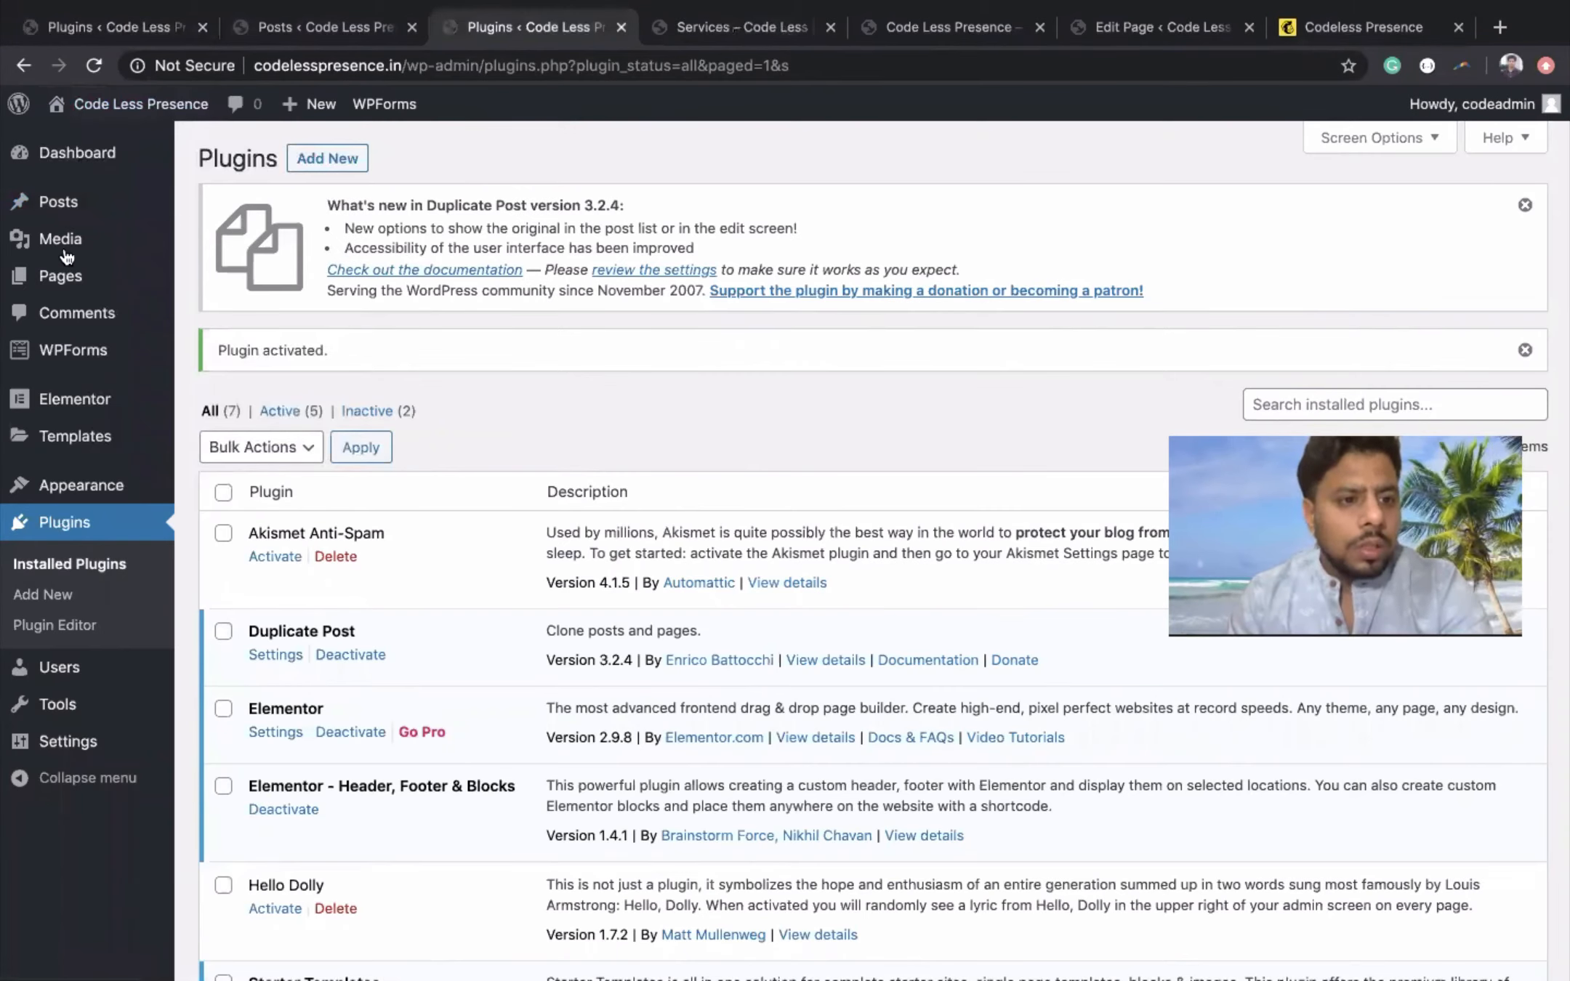
mouse_move(75, 291)
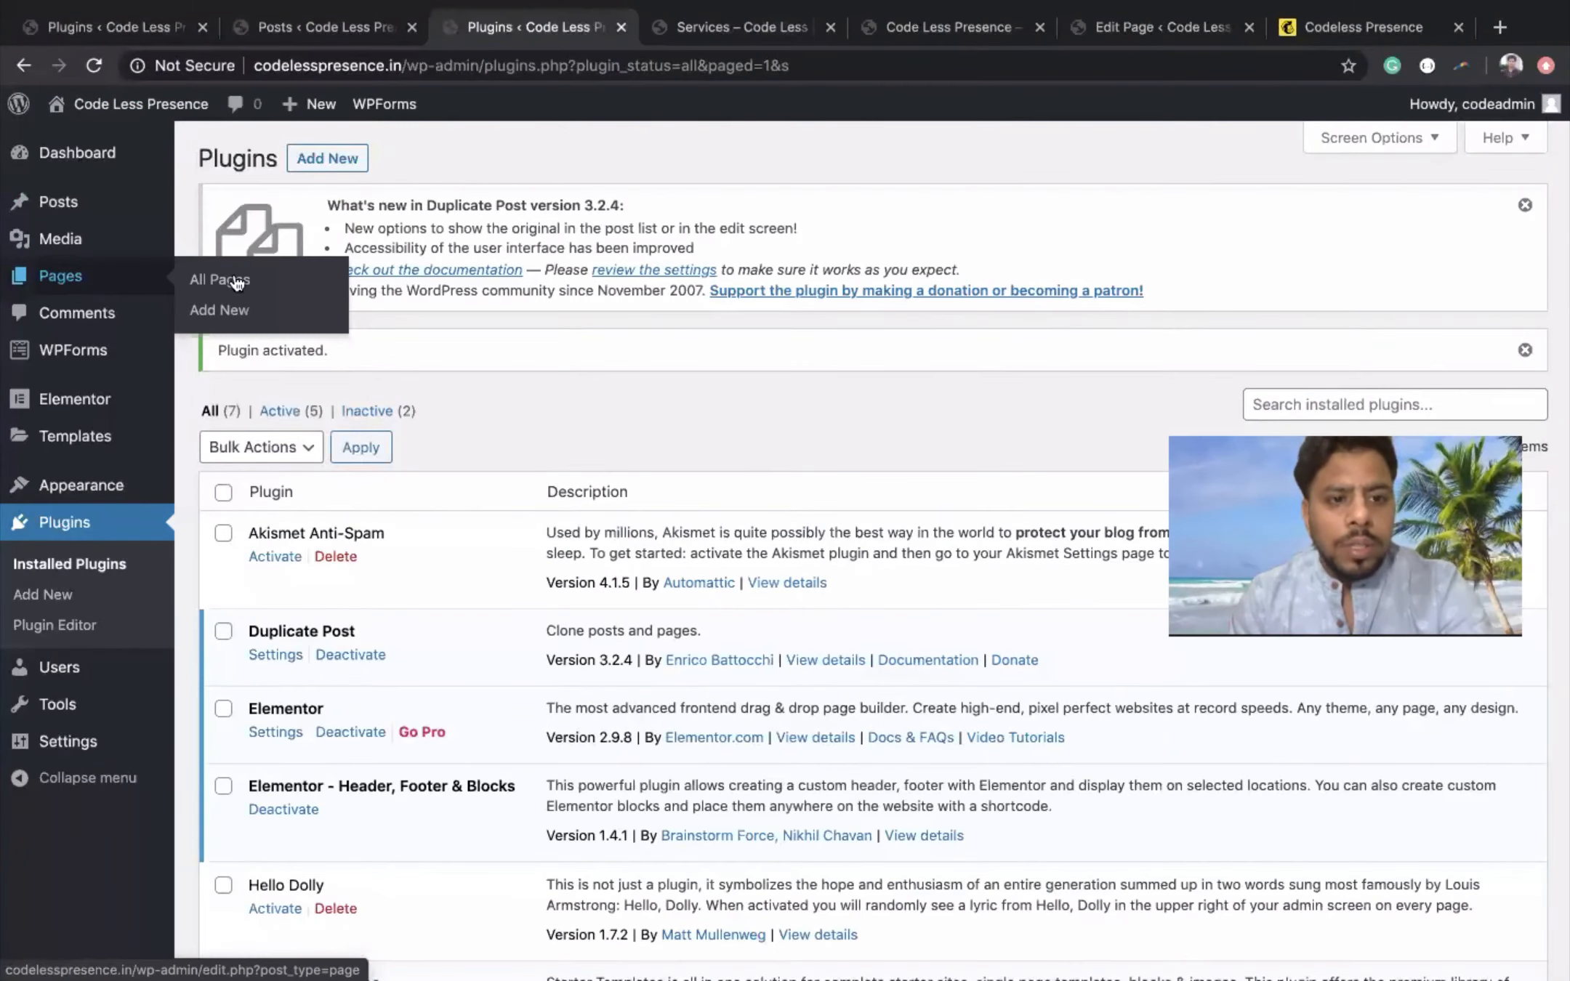
left_click(237, 284)
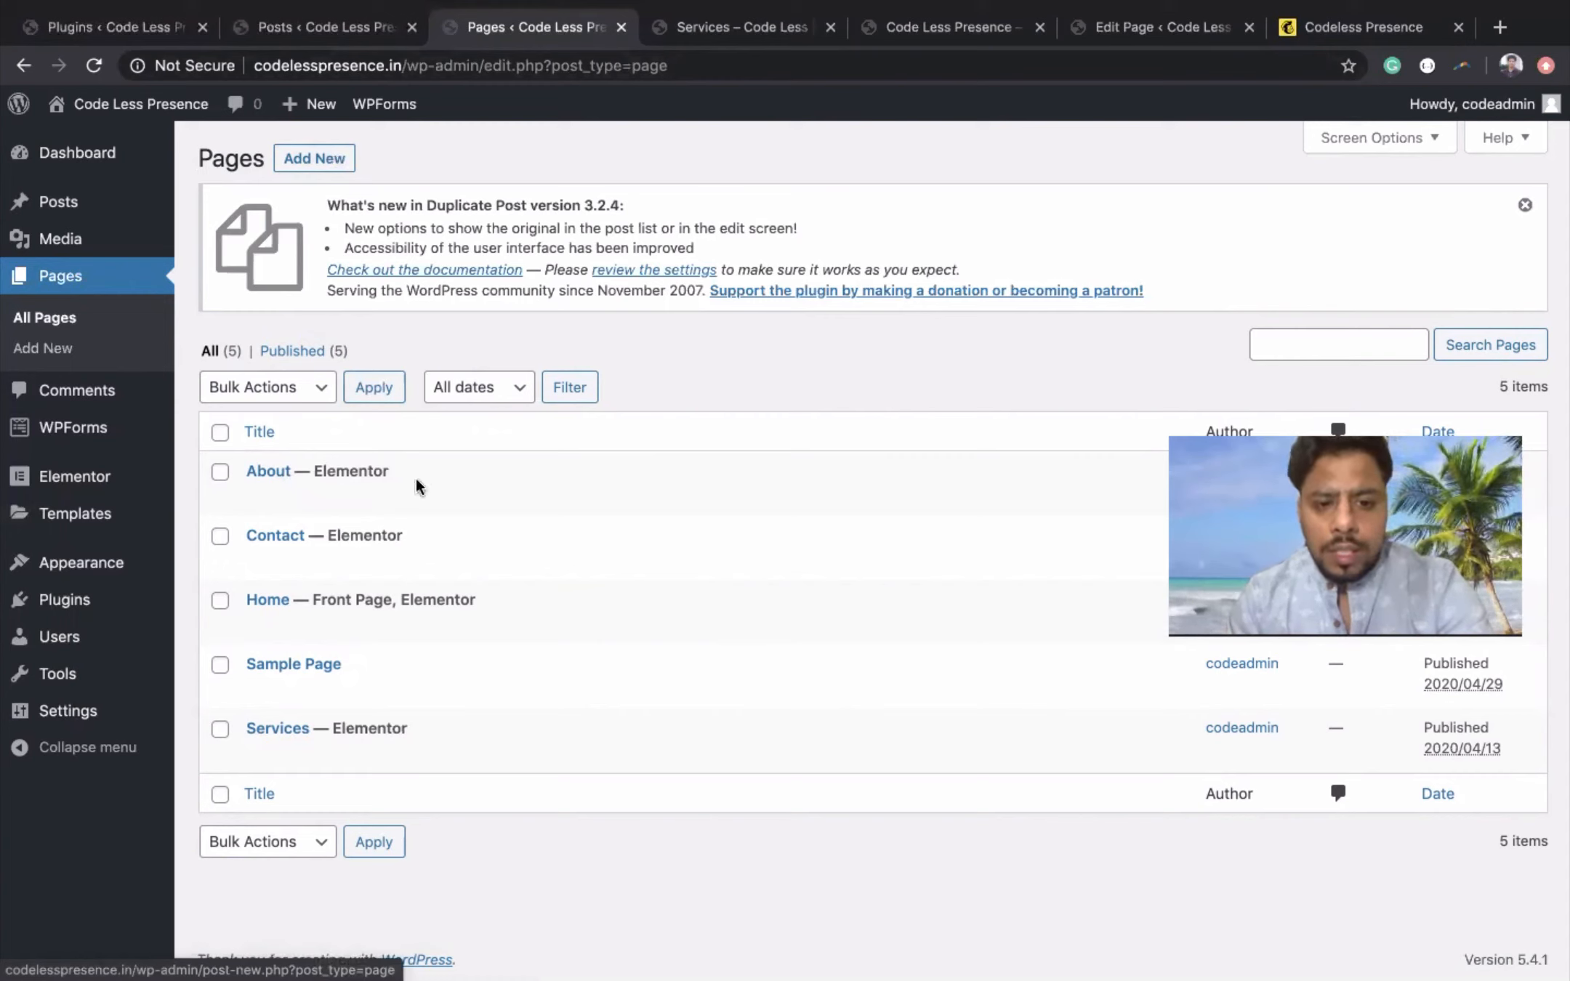
mouse_move(482, 505)
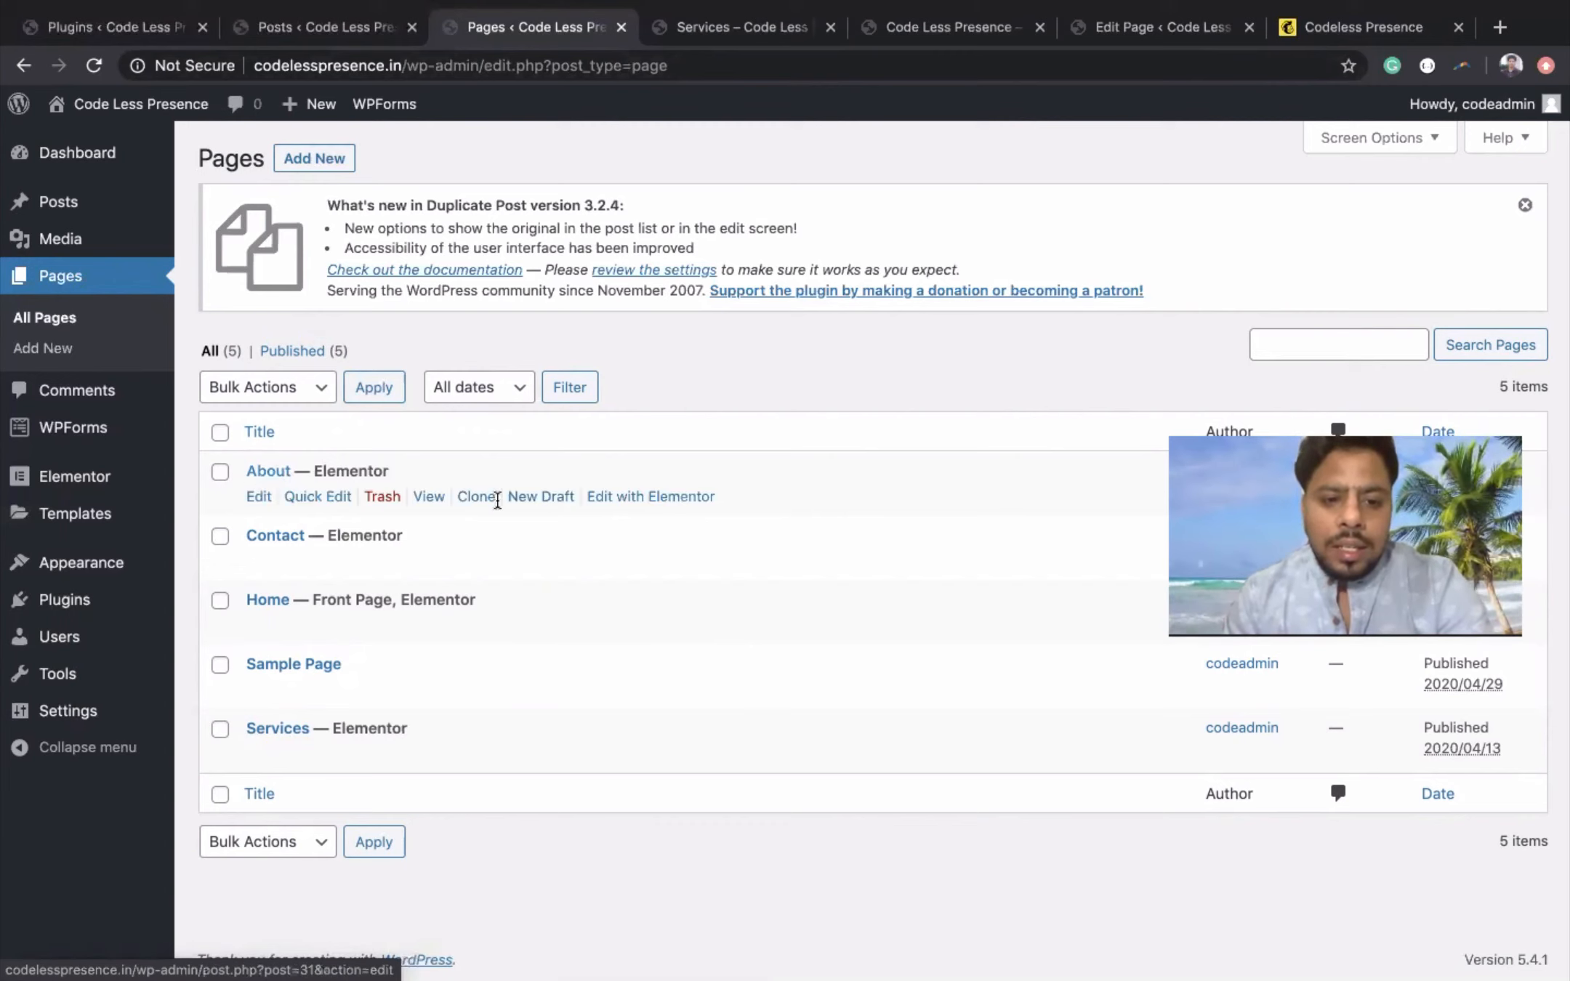
left_click(477, 498)
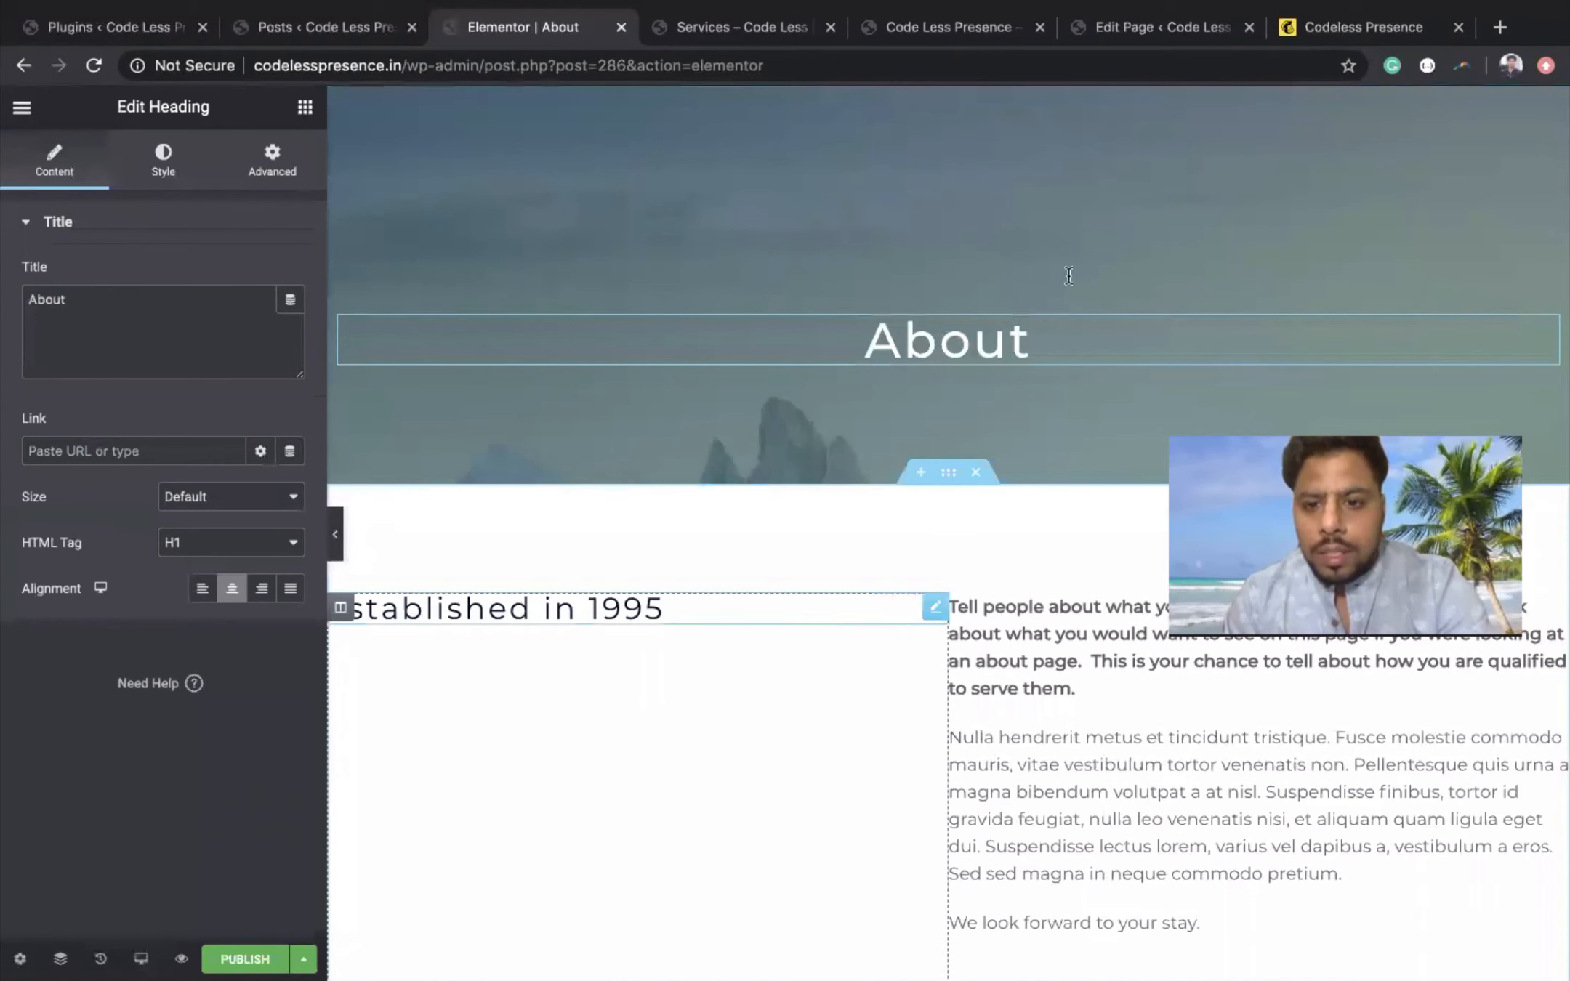
scroll(931, 538, "down", 5)
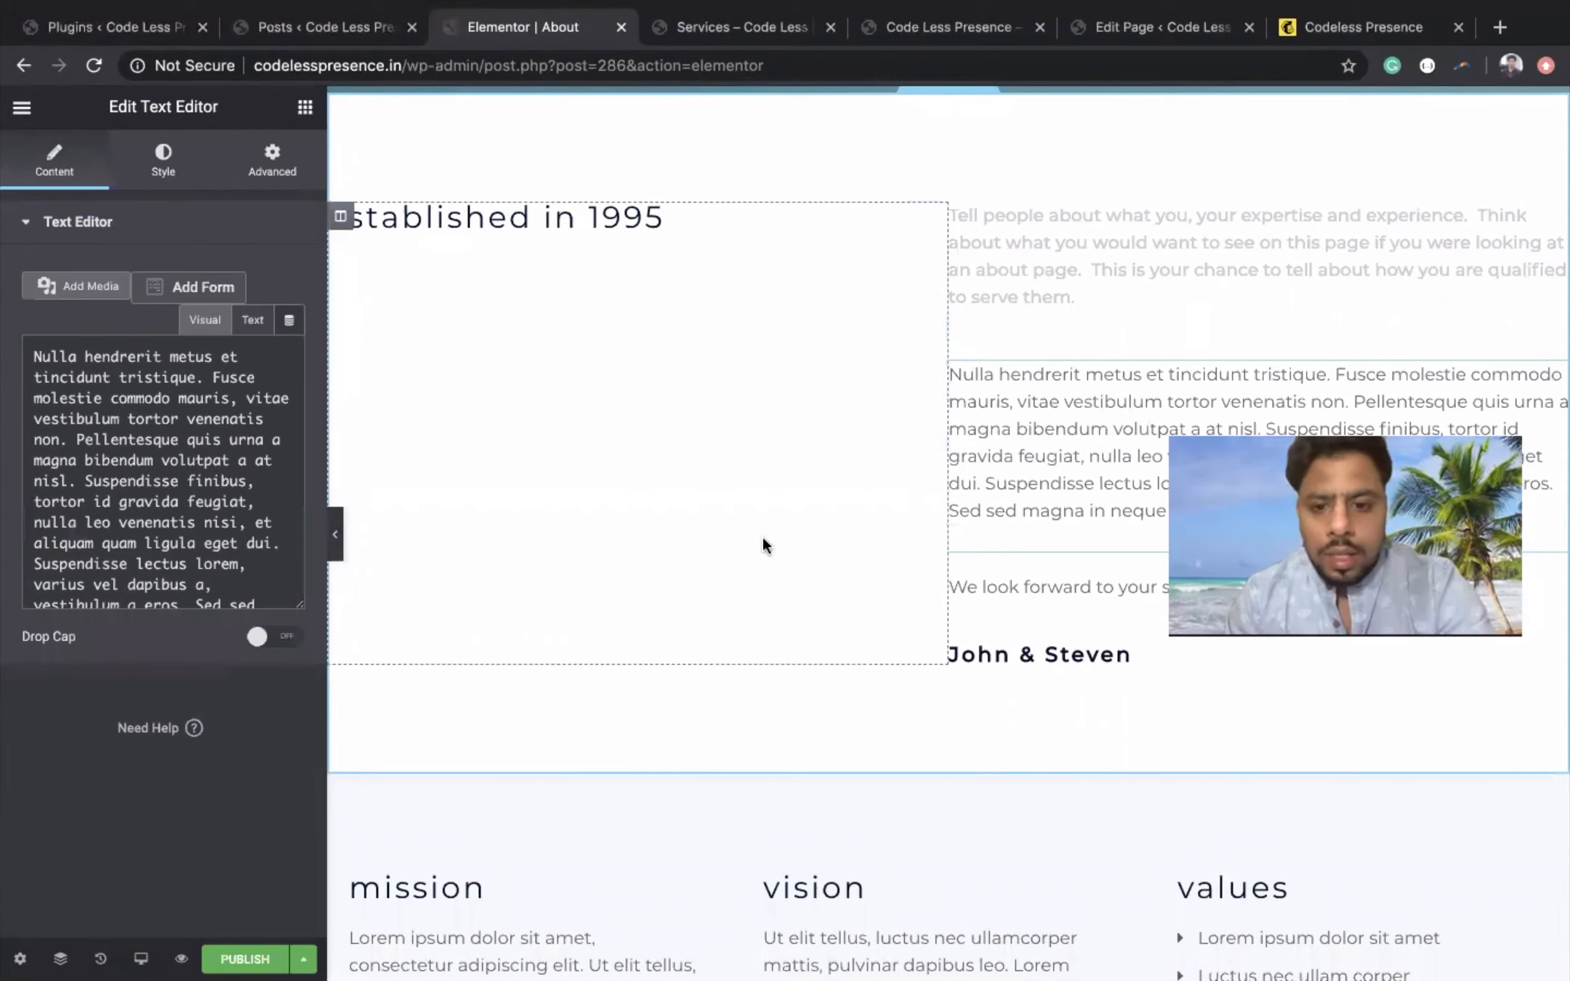
scroll(987, 638, "down", 2)
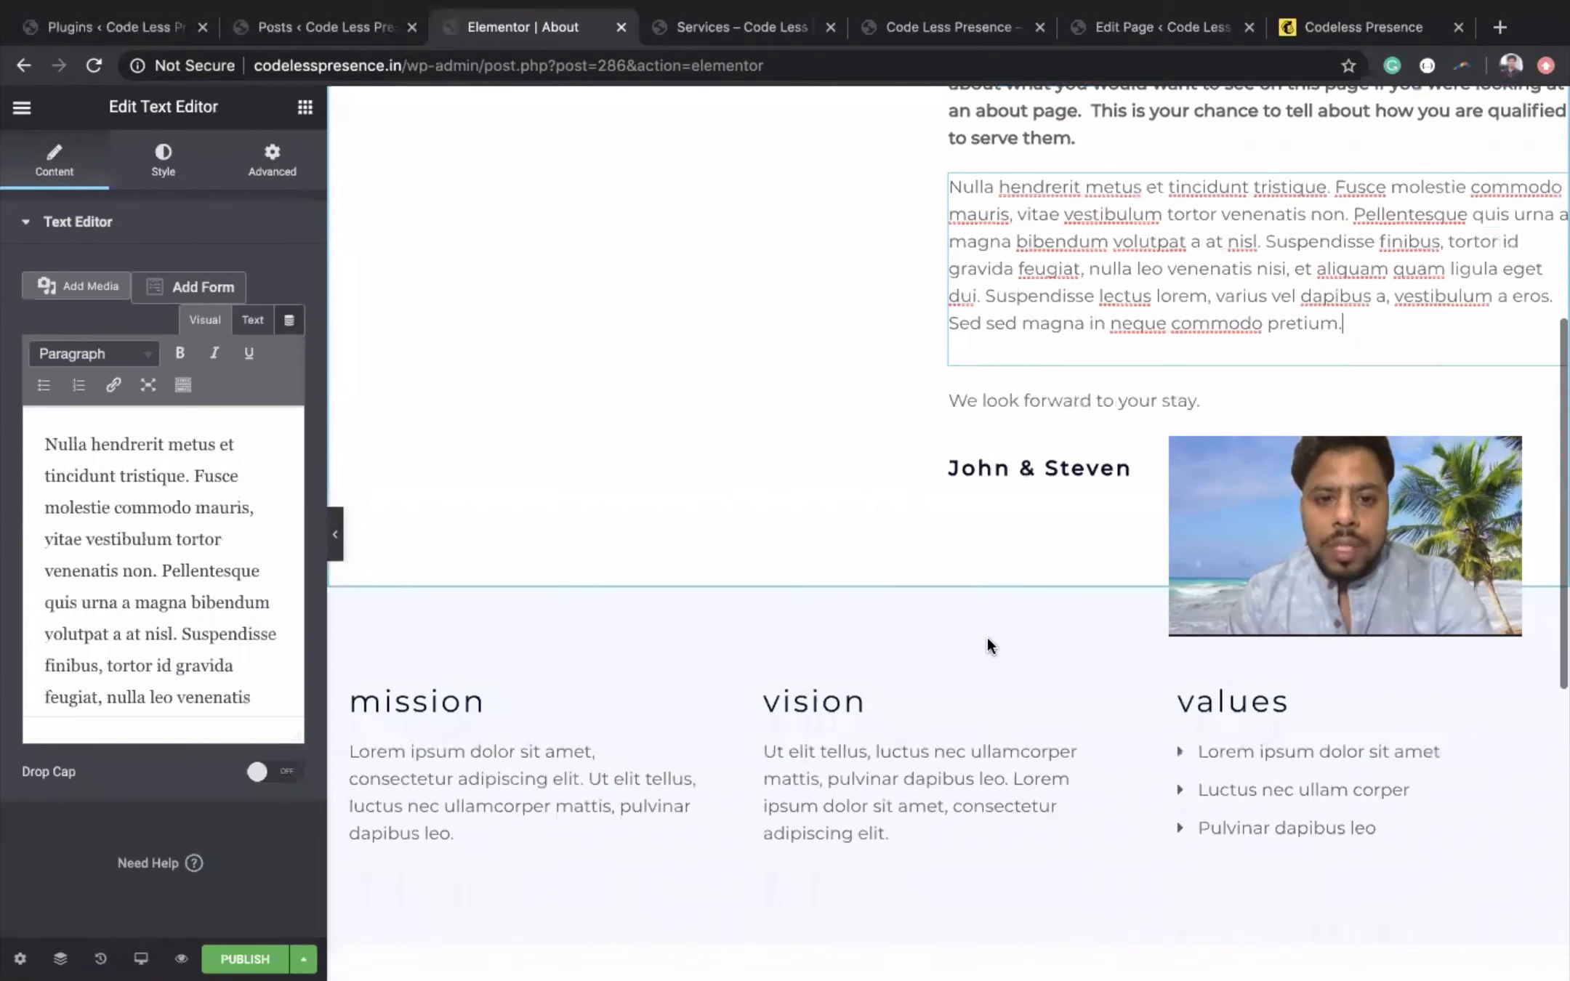
scroll(593, 285, "up", 7)
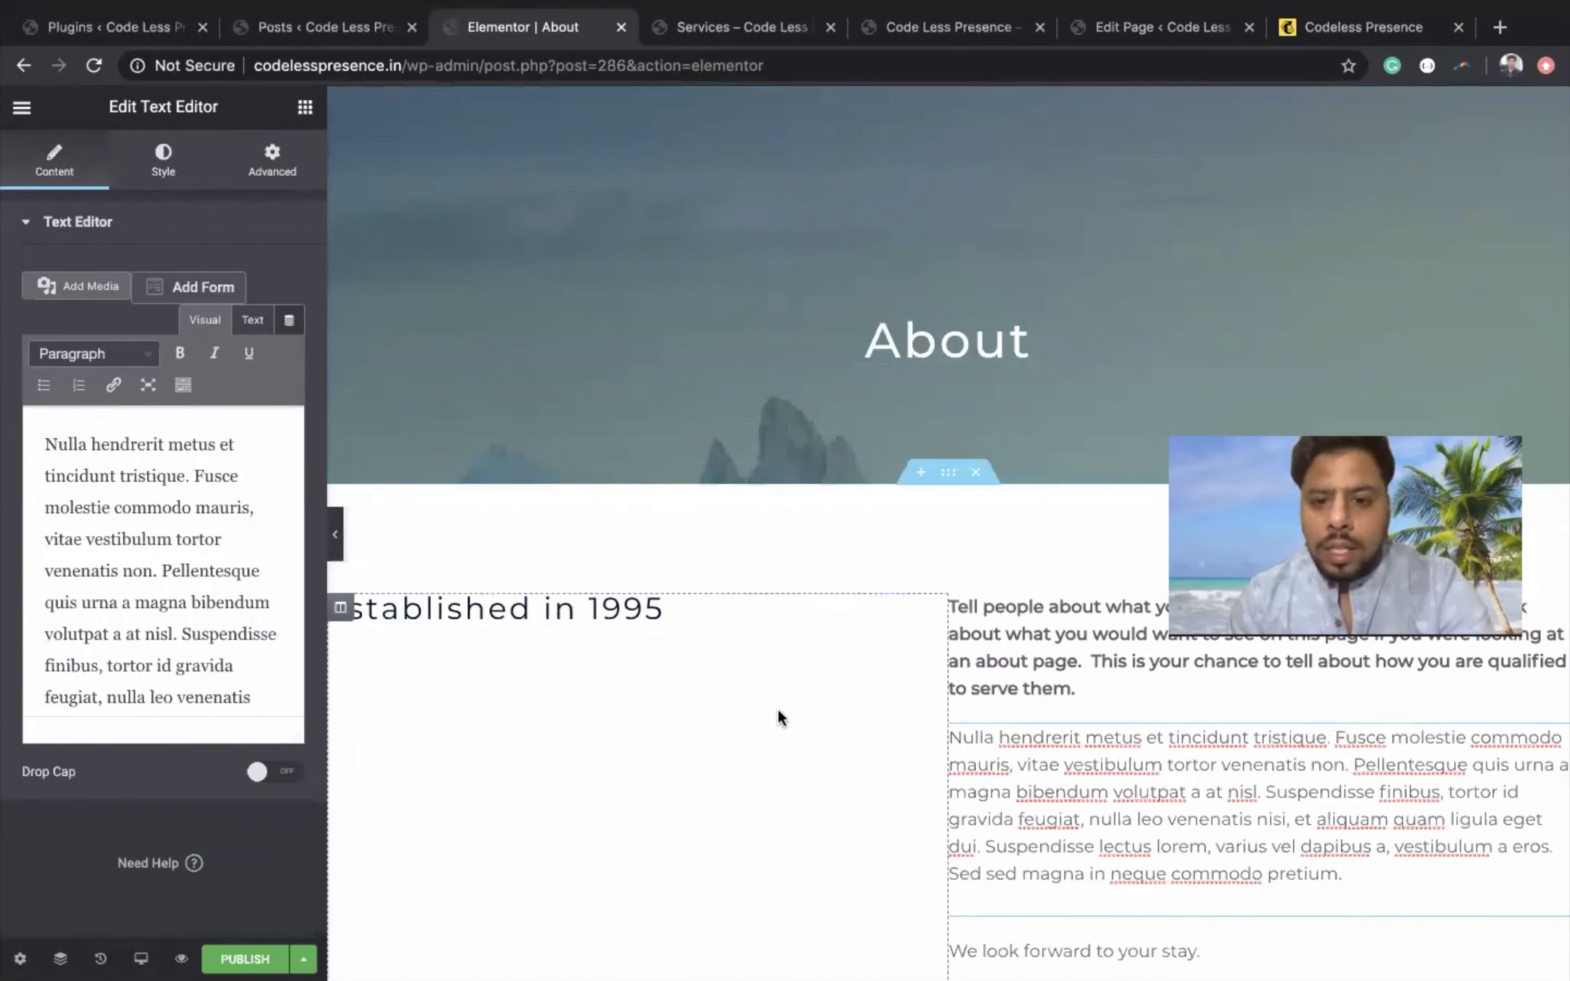
- Review the remaining sections of the cloned About page, down to the mission and vision texts
scroll(778, 711, "down", 7)
scroll(488, 136, "down", 3)
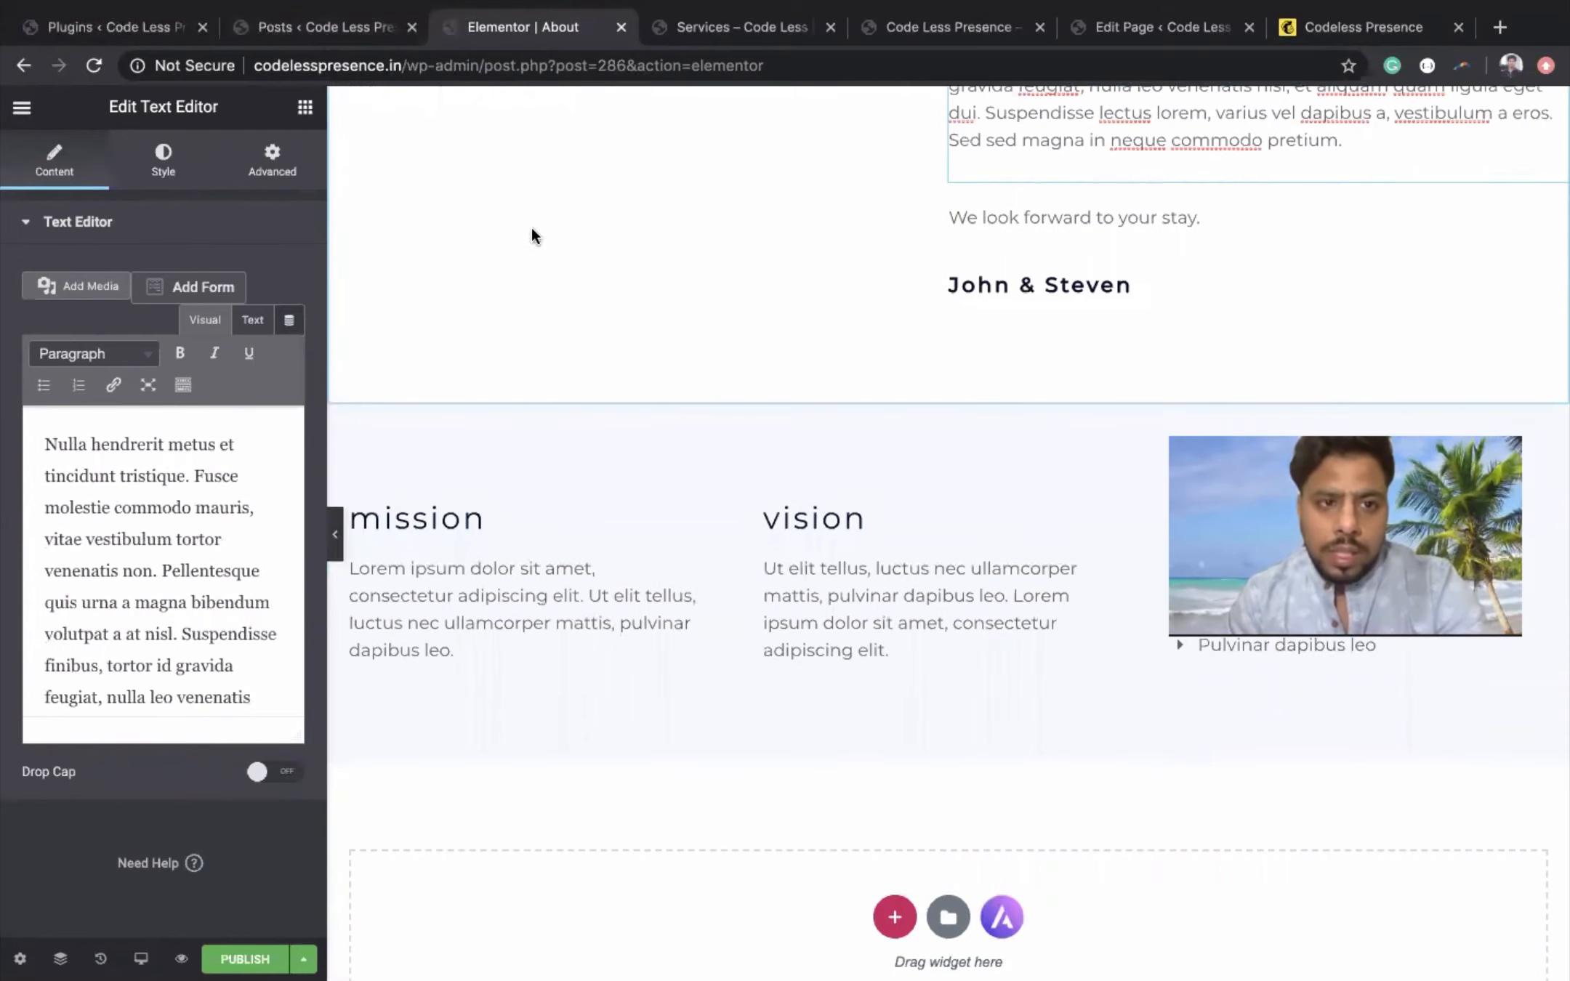
key("ctrl+Left")
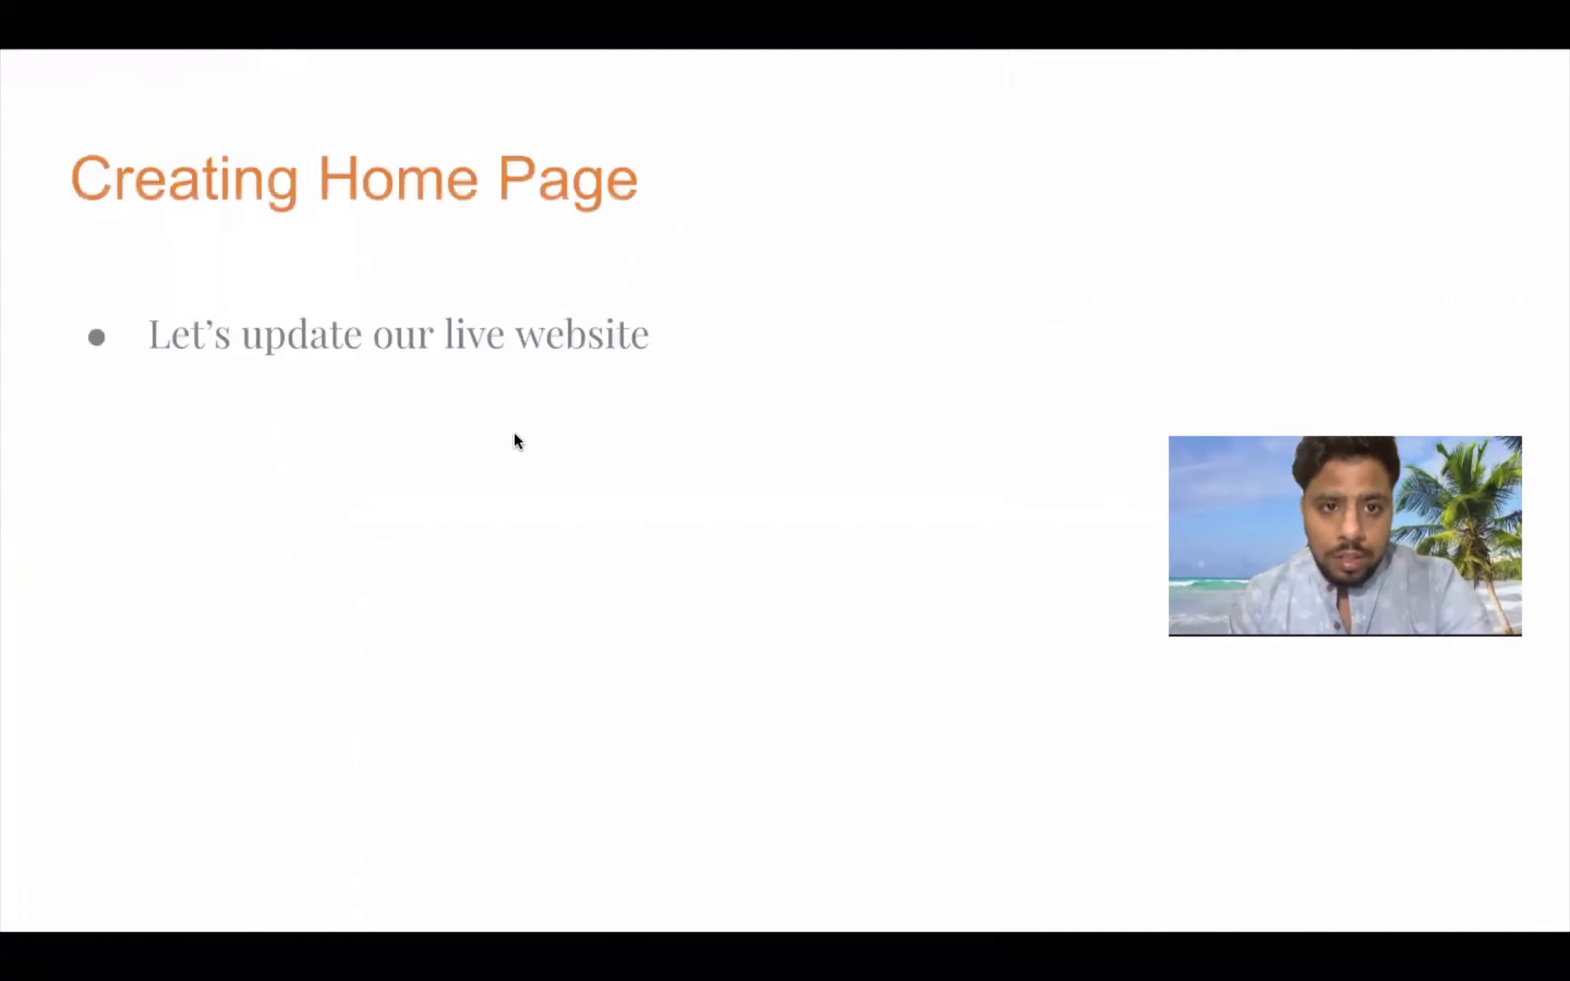
key("ctrl+Right")
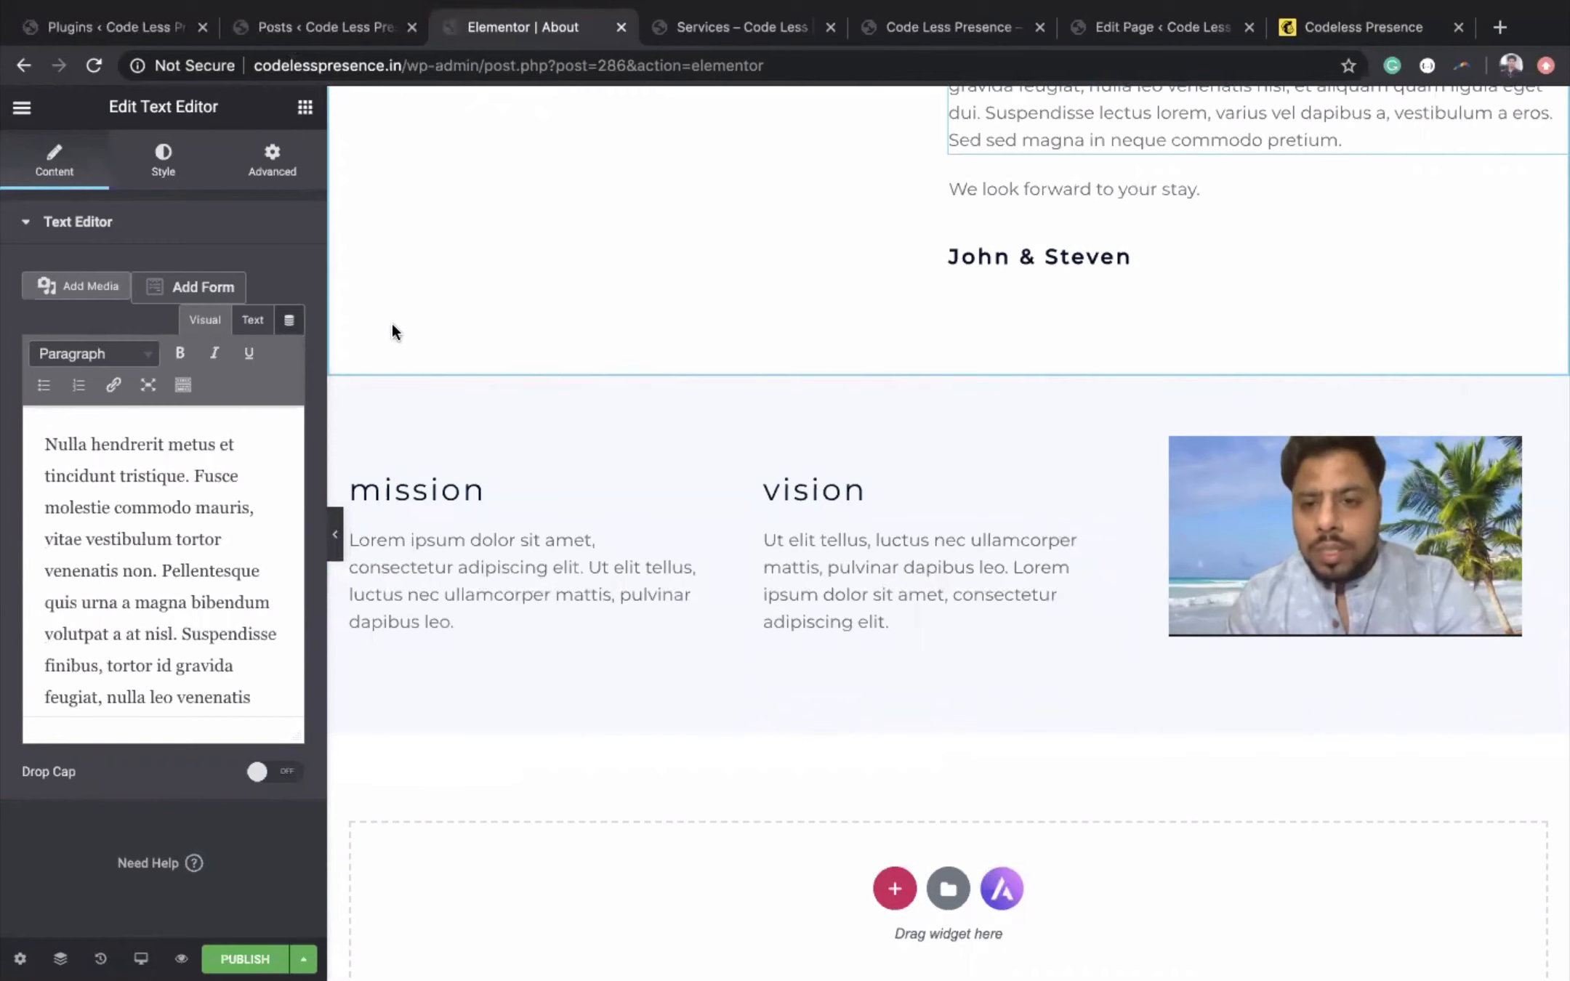
- Switch to the live site's home page, examine its Codeless Presence hero section, and return to the presentation slide
left_click(1223, 40)
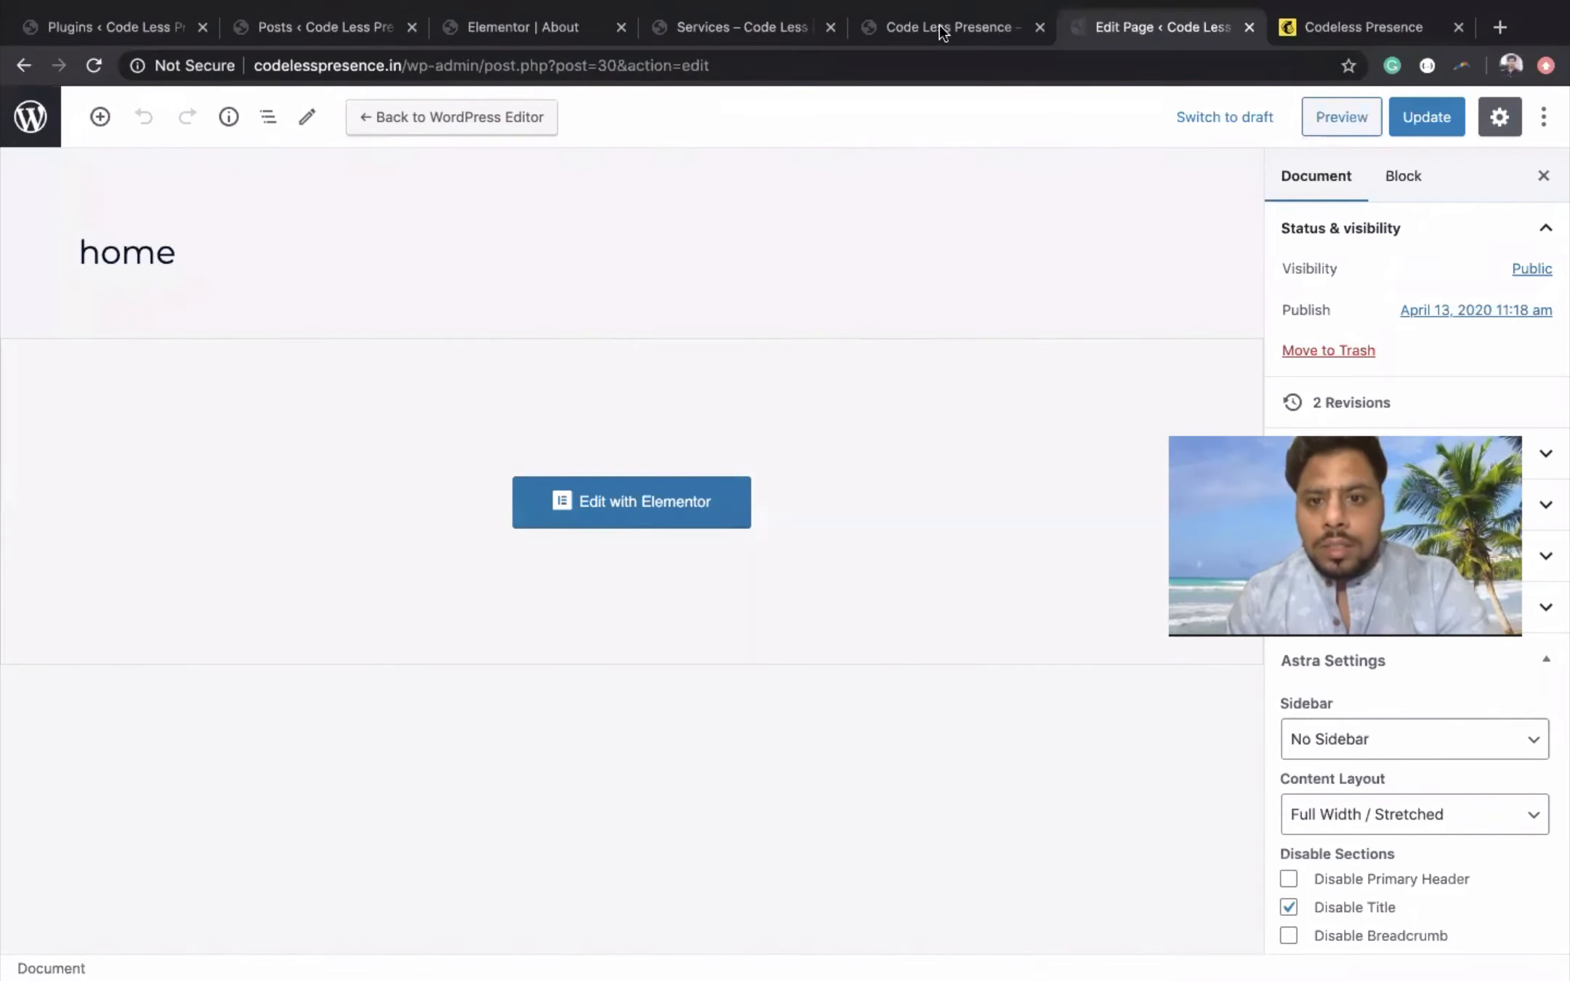
left_click(999, 36)
left_click_drag(451, 466, 544, 467)
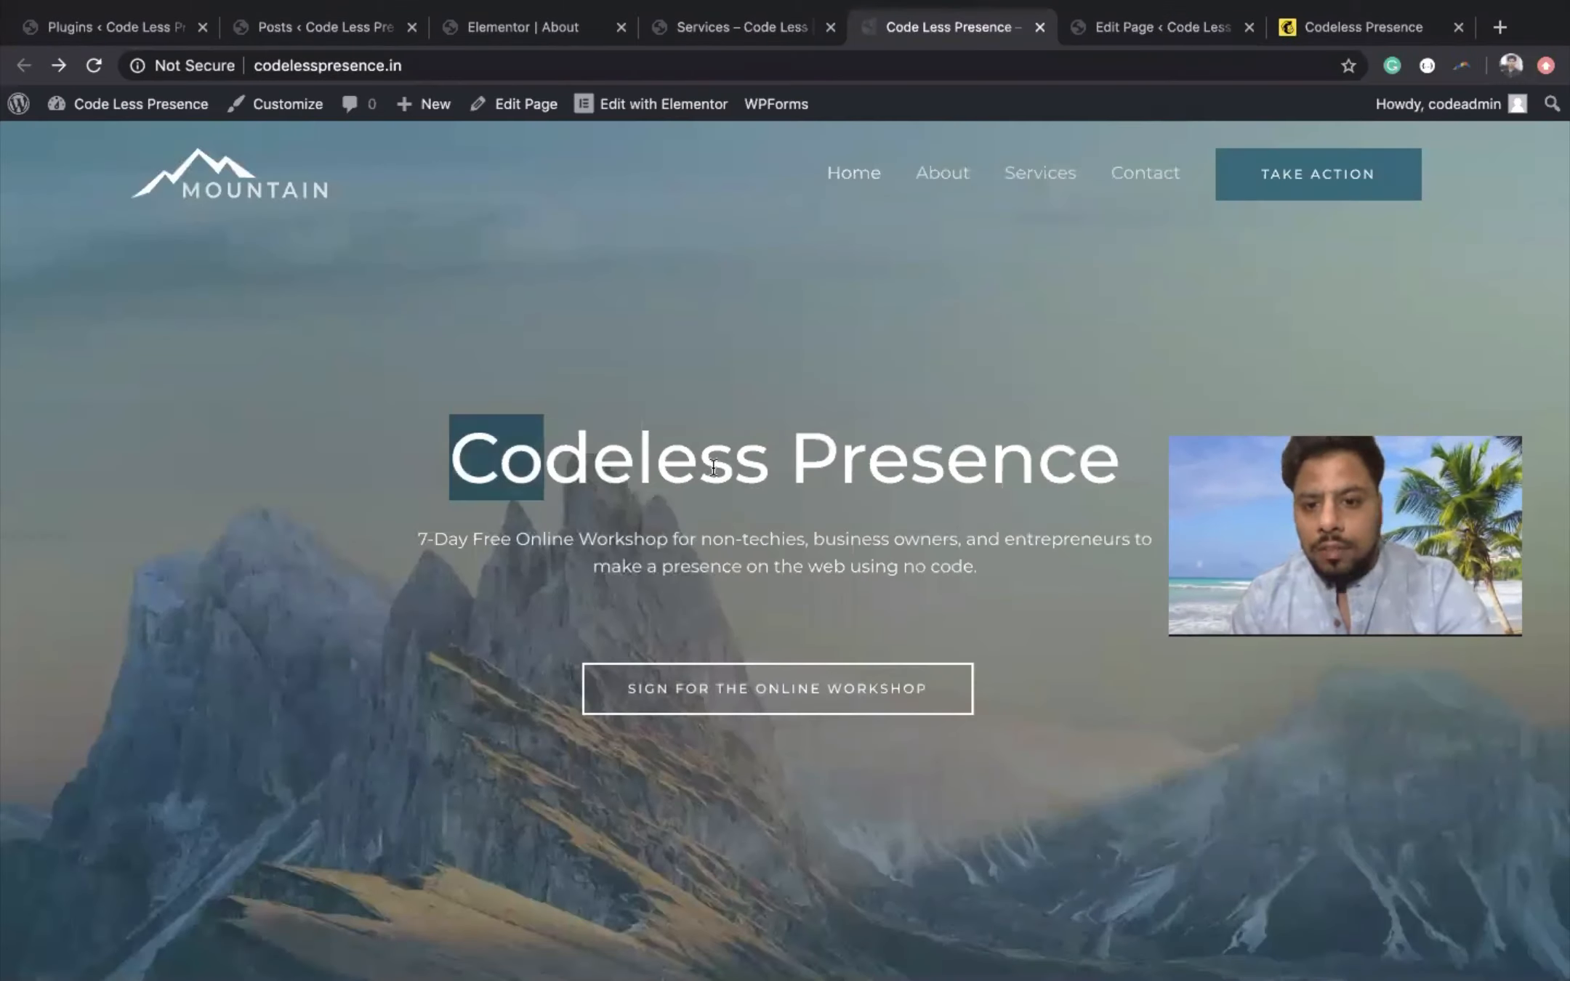
left_click(1089, 481)
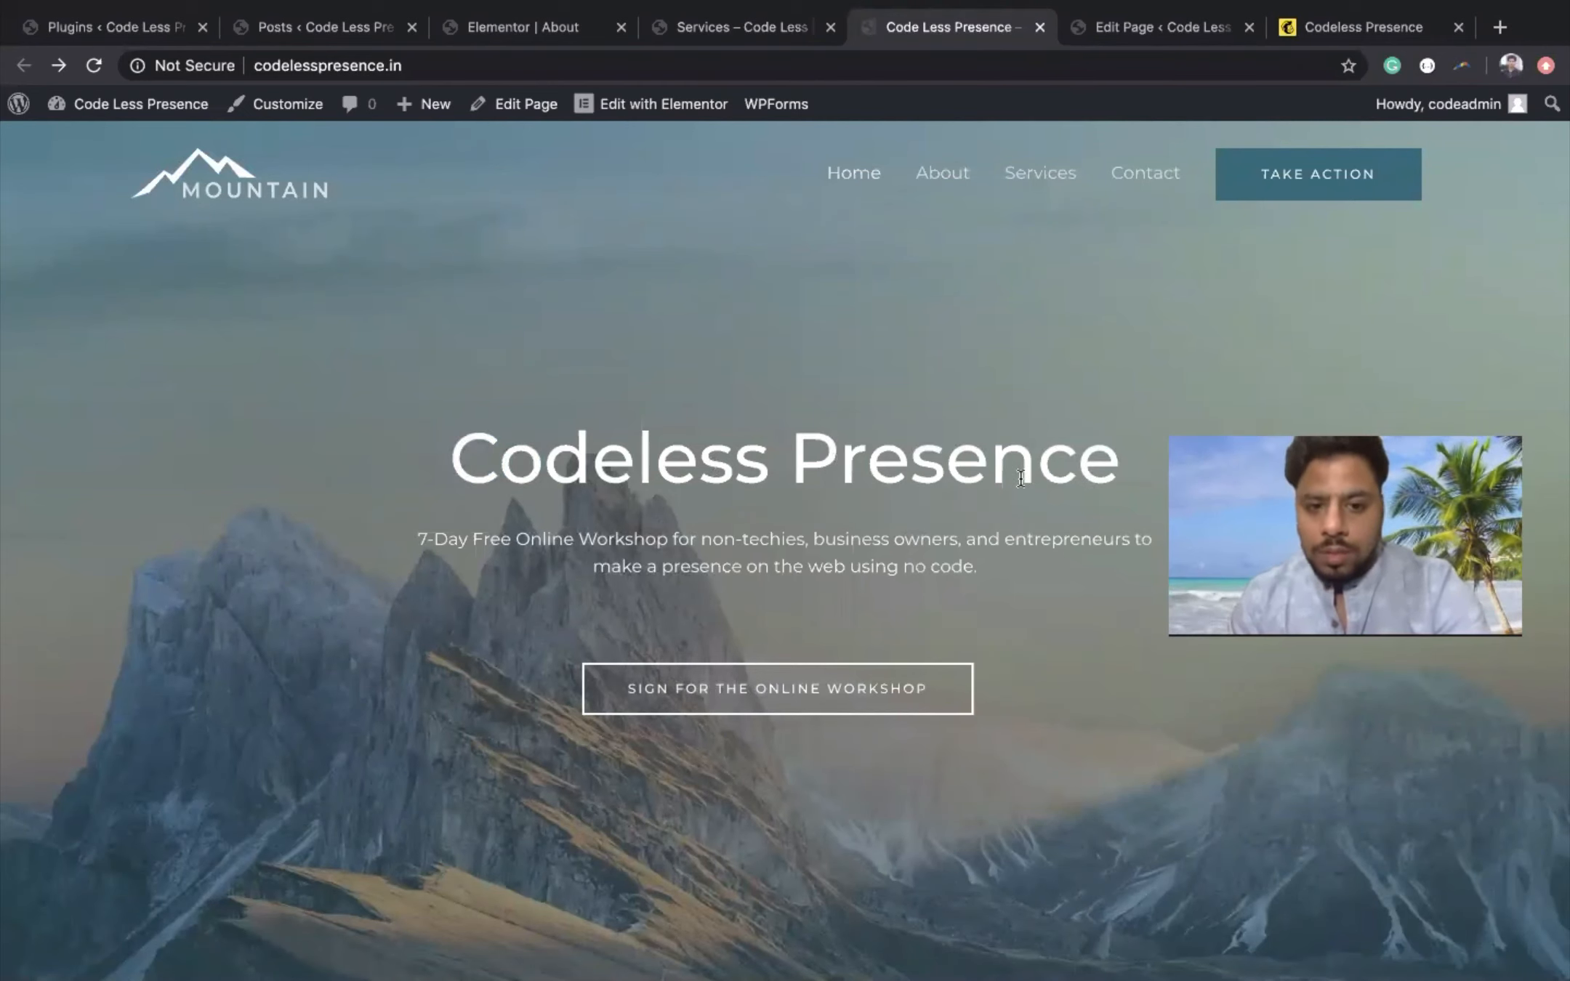
scroll(702, 526, "down", 1)
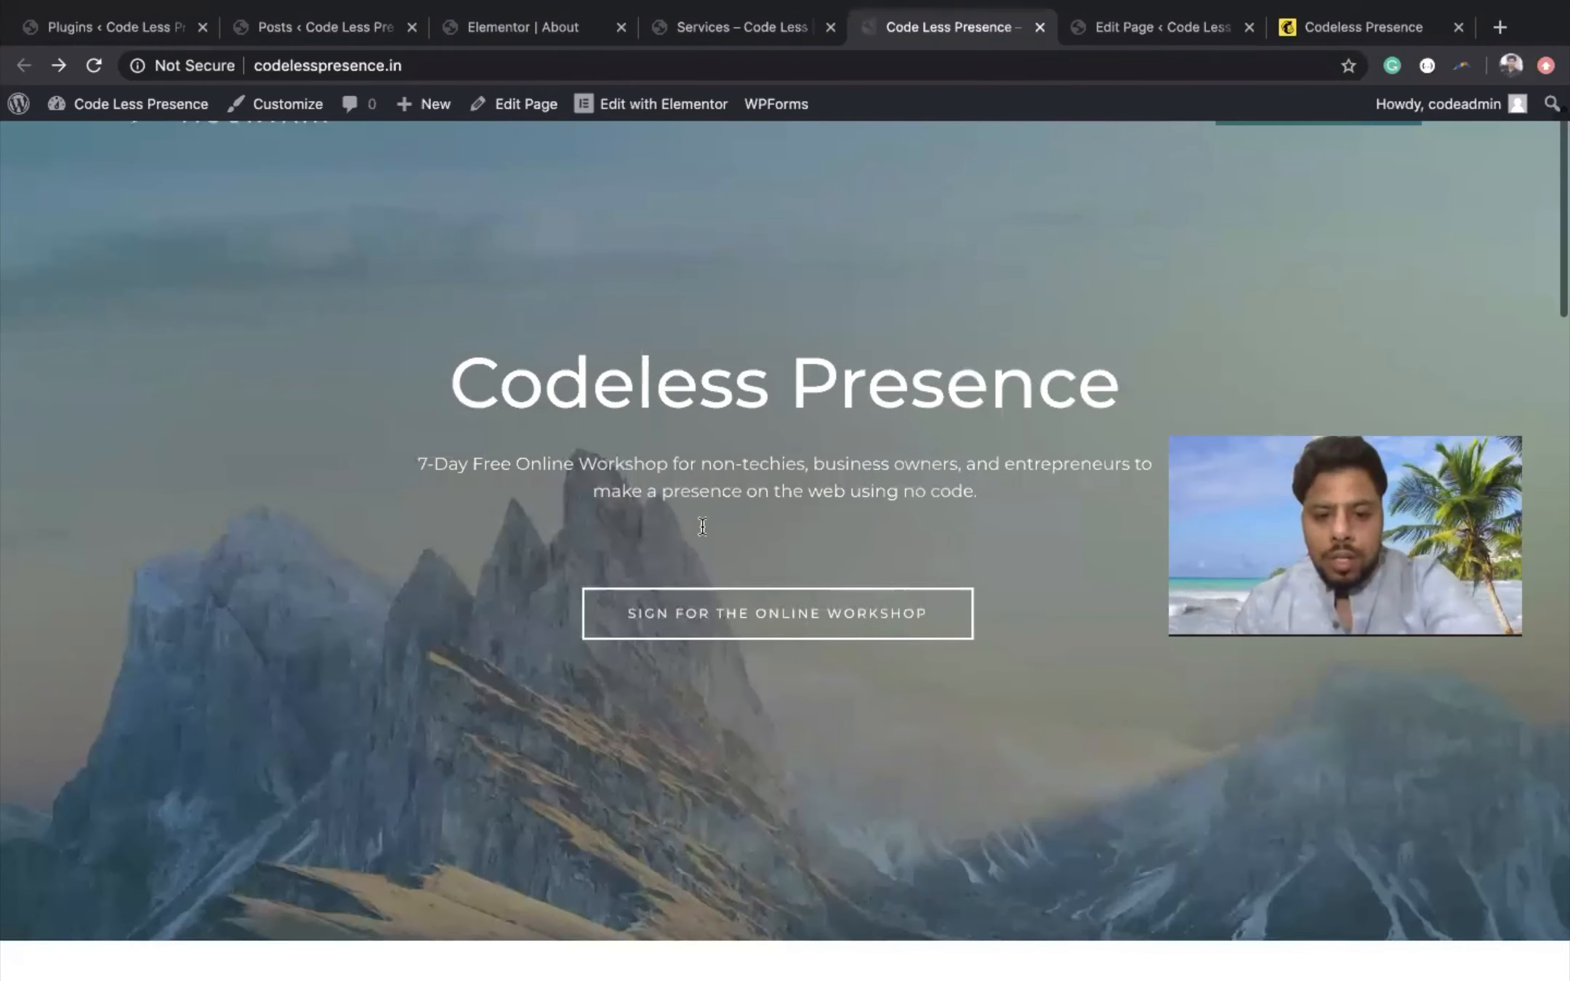
scroll(702, 526, "up", 1)
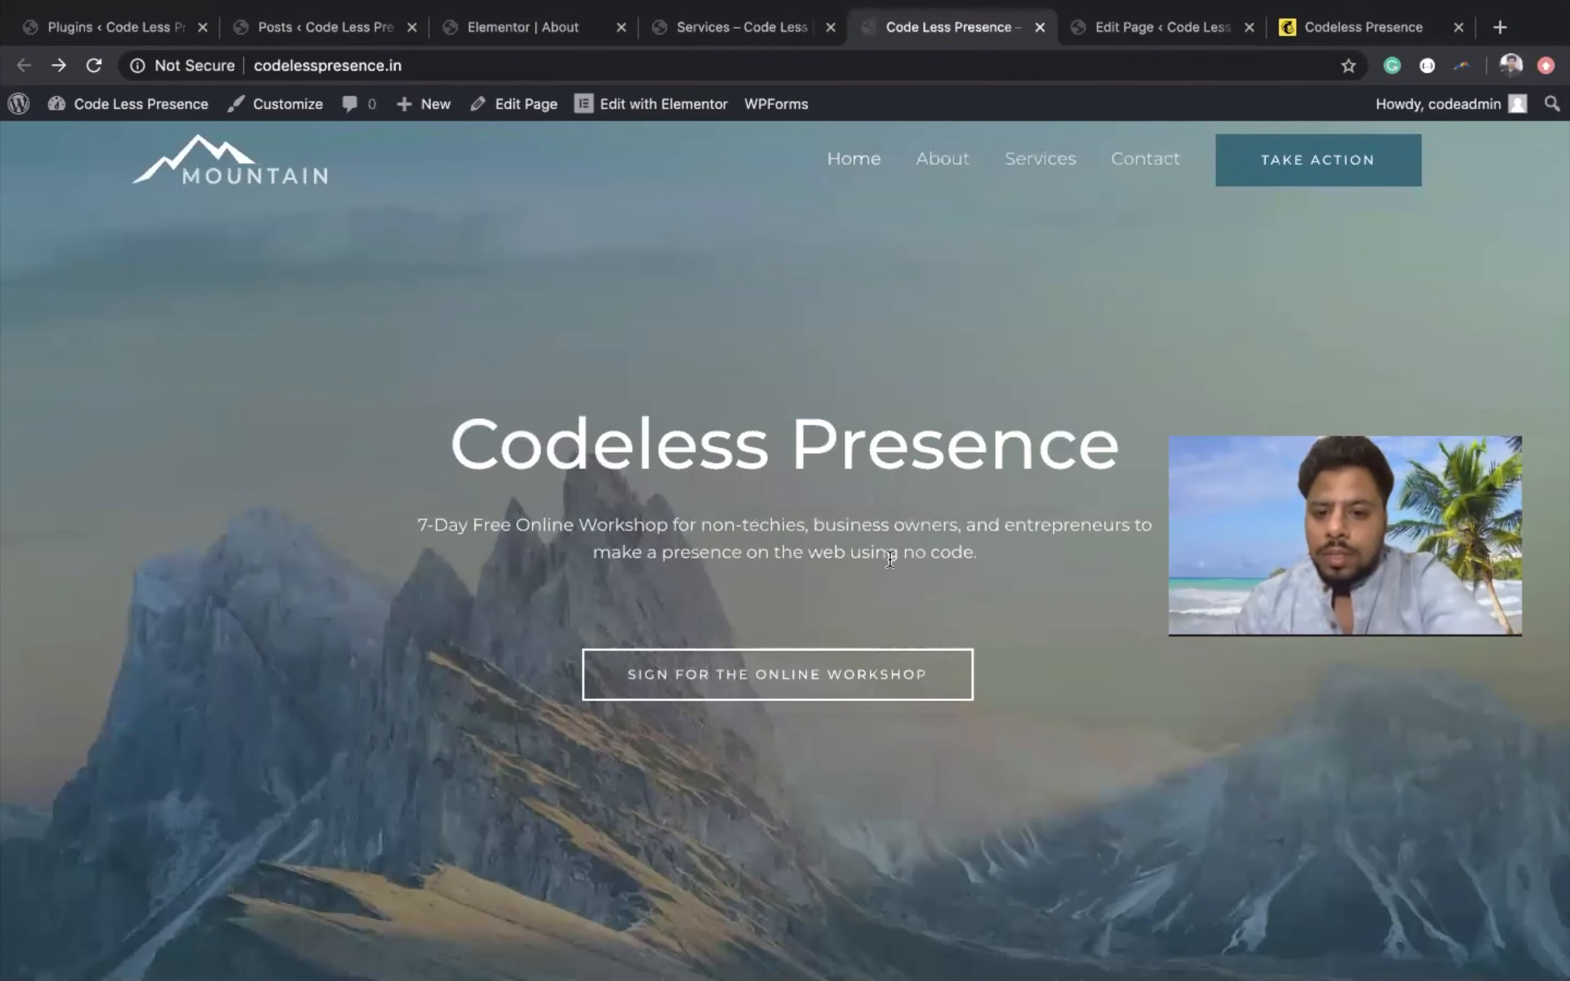
scroll(890, 559, "down", 1)
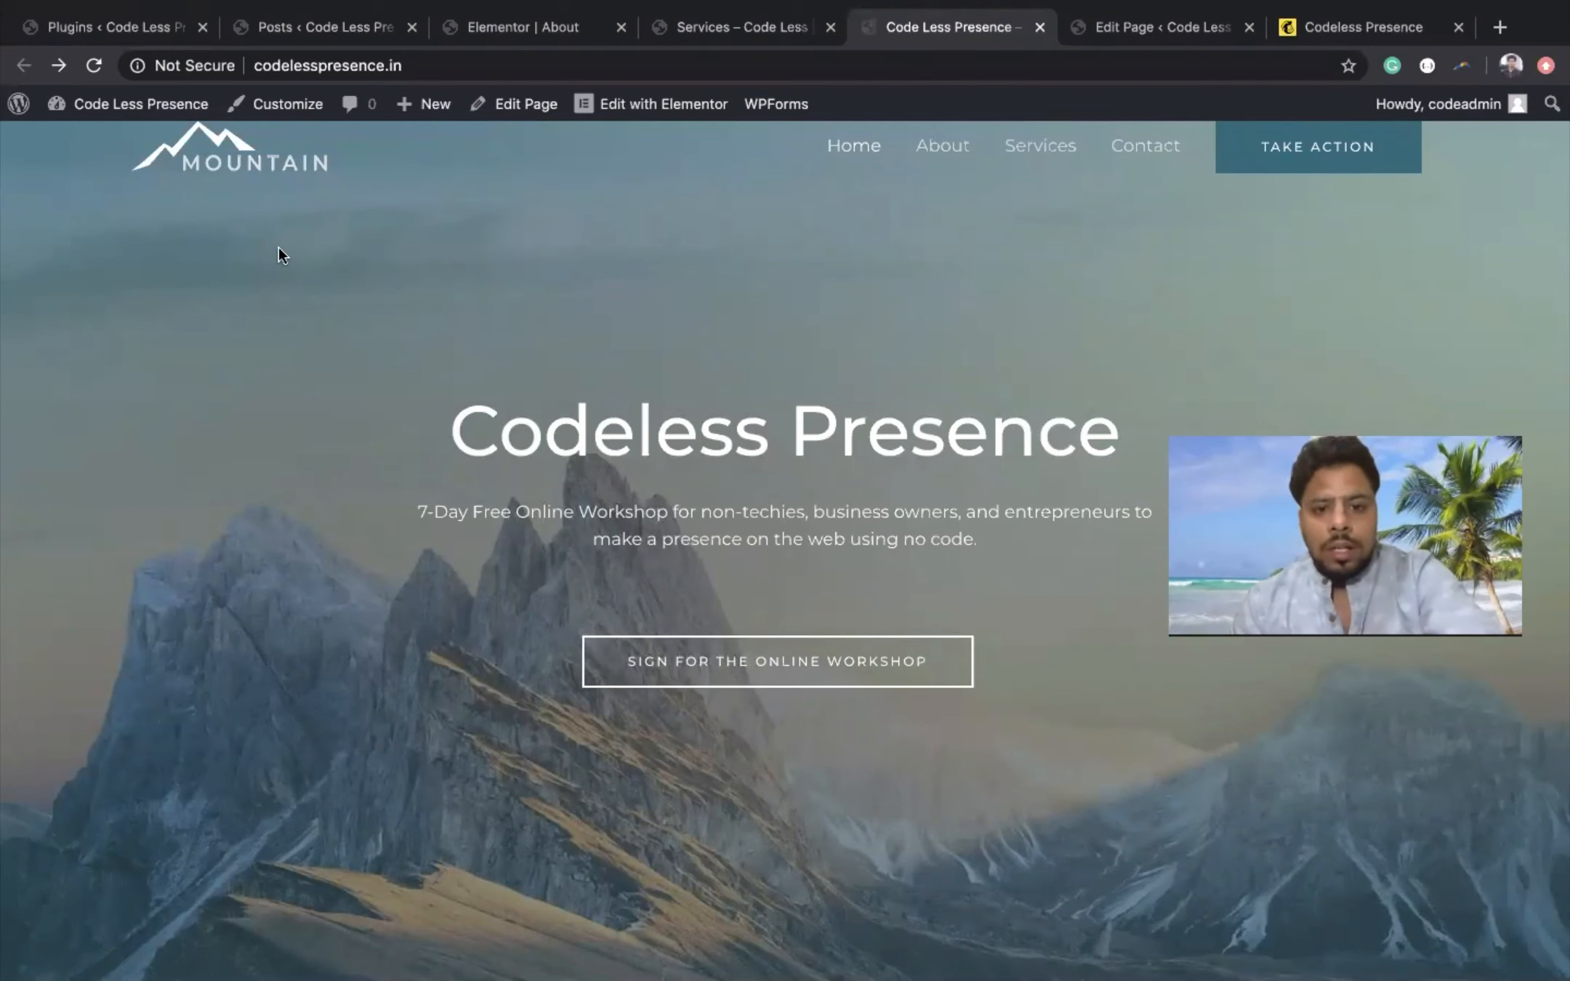
key("ctrl+Left")
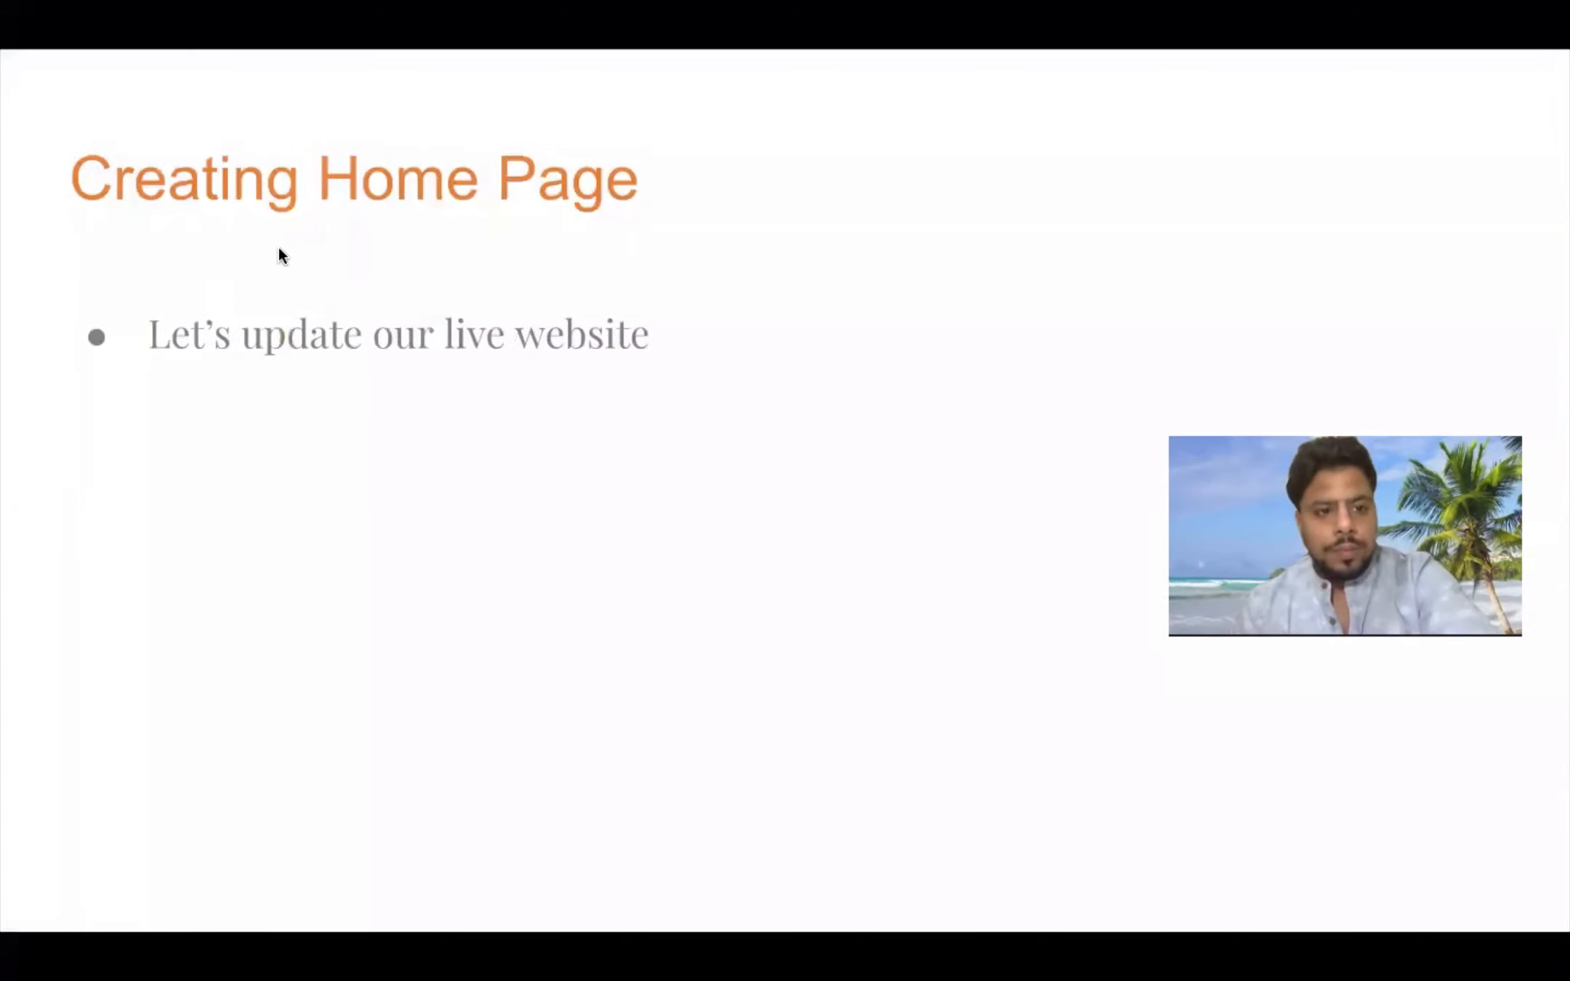